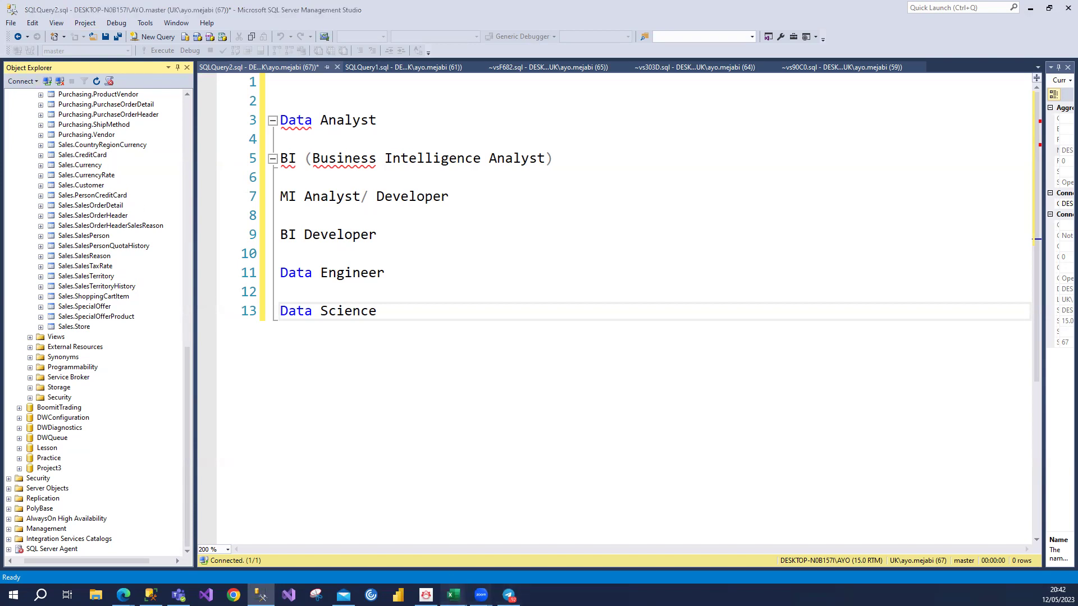
- Switch to Excel and show its start page from the Excel Test.xlsx workbook
{"action": "left_click", "coordinate": [454, 594]}
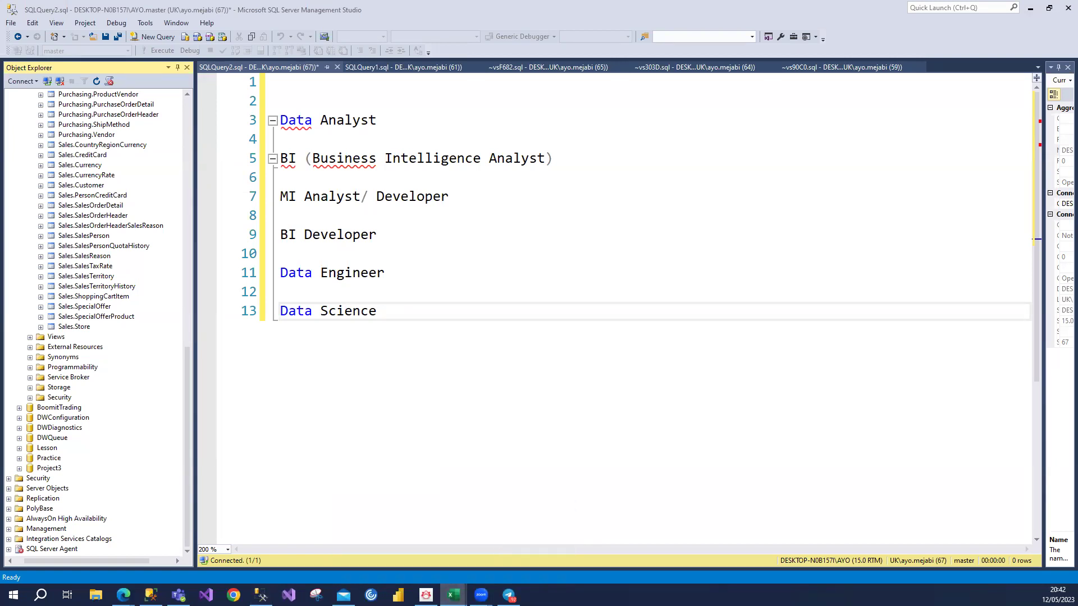
{"action": "key", "text": "alt+Tab"}
{"action": "left_click", "coordinate": [214, 100]}
{"action": "left_click", "coordinate": [180, 99]}
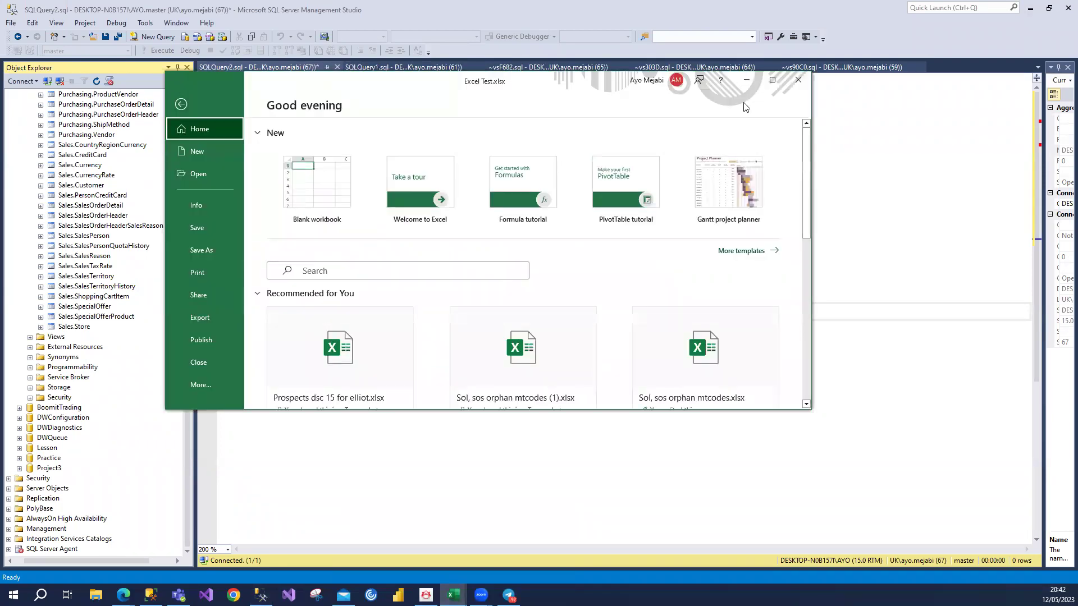
{"action": "left_click", "coordinate": [767, 82]}
{"action": "key", "text": "Escape"}
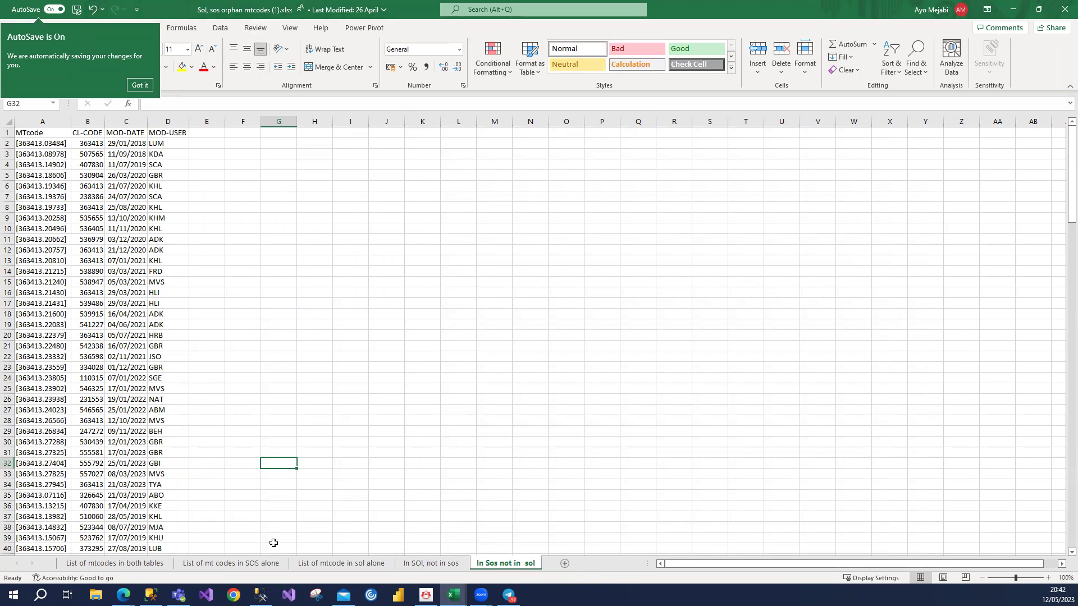
{"action": "left_click", "coordinate": [1039, 12]}
{"action": "left_click", "coordinate": [457, 97]}
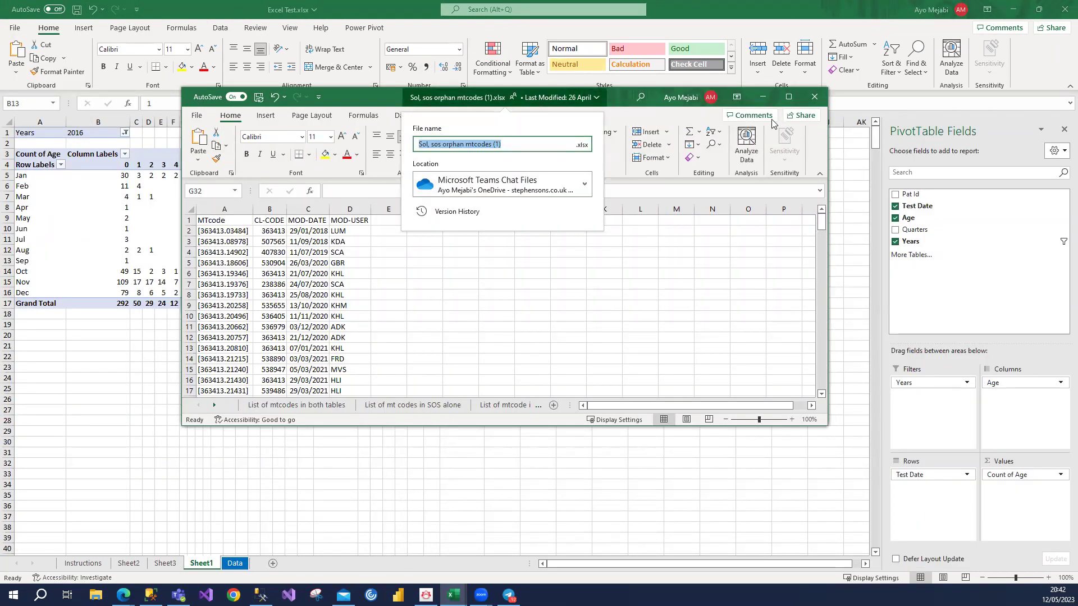
{"action": "left_click", "coordinate": [815, 100]}
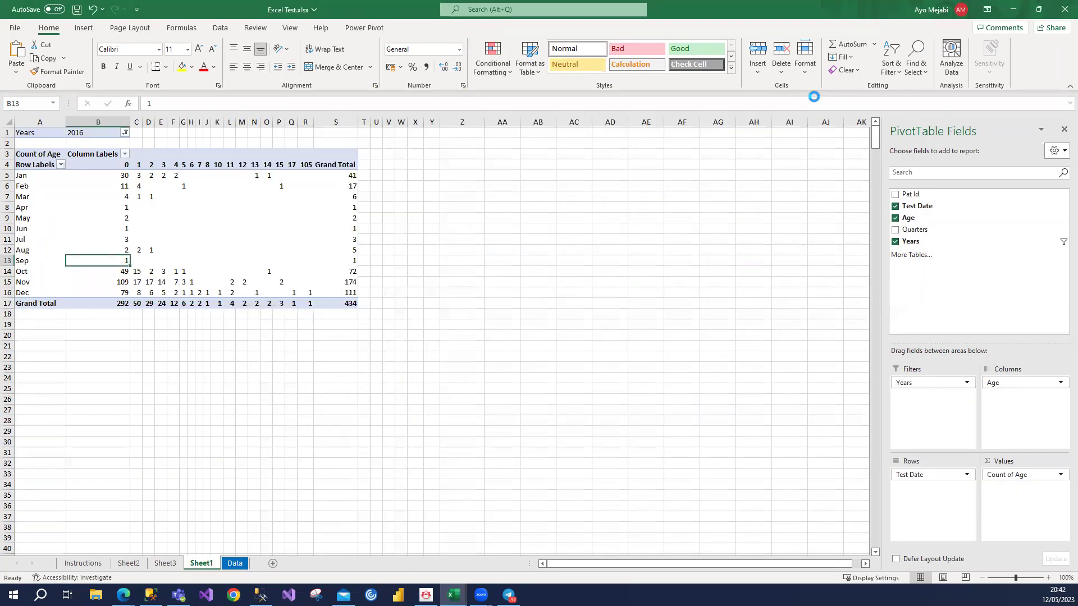
- Create a new blank workbook
{"action": "left_click", "coordinate": [15, 29]}
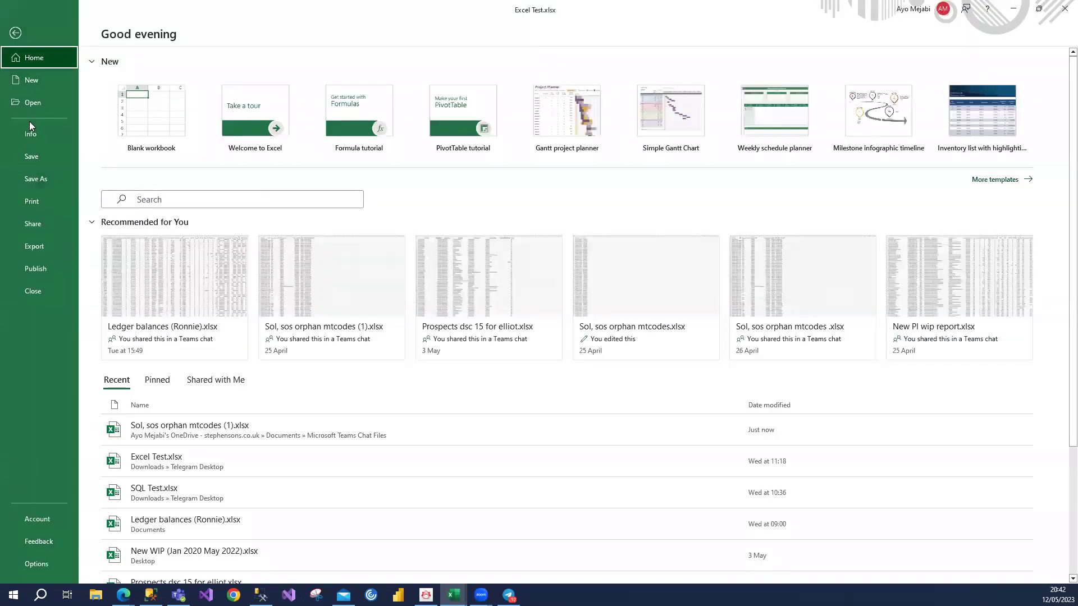
{"action": "left_click", "coordinate": [30, 83]}
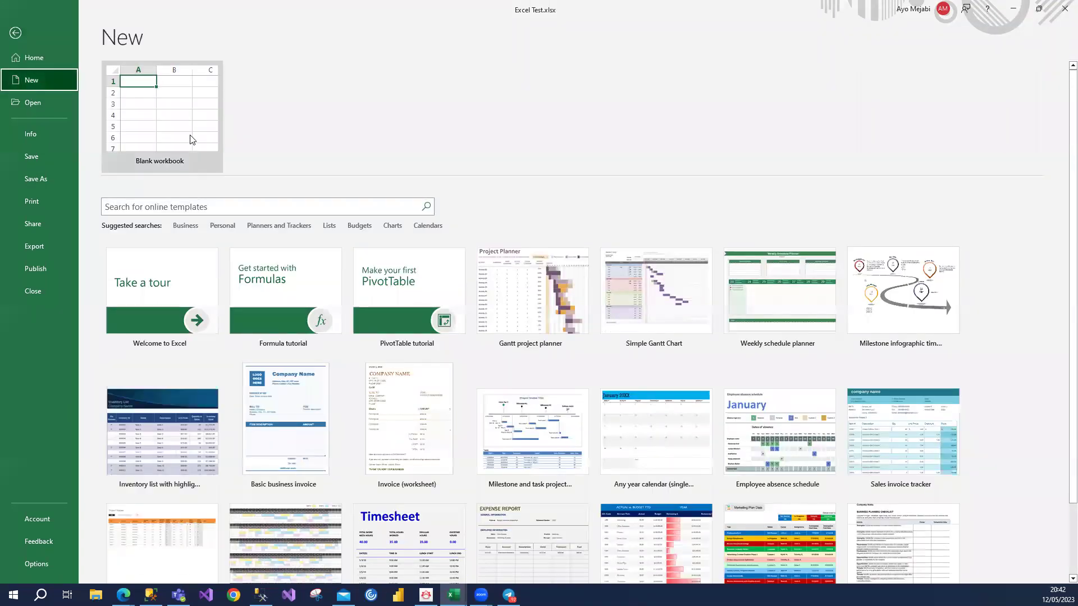
{"action": "key", "text": "Escape"}
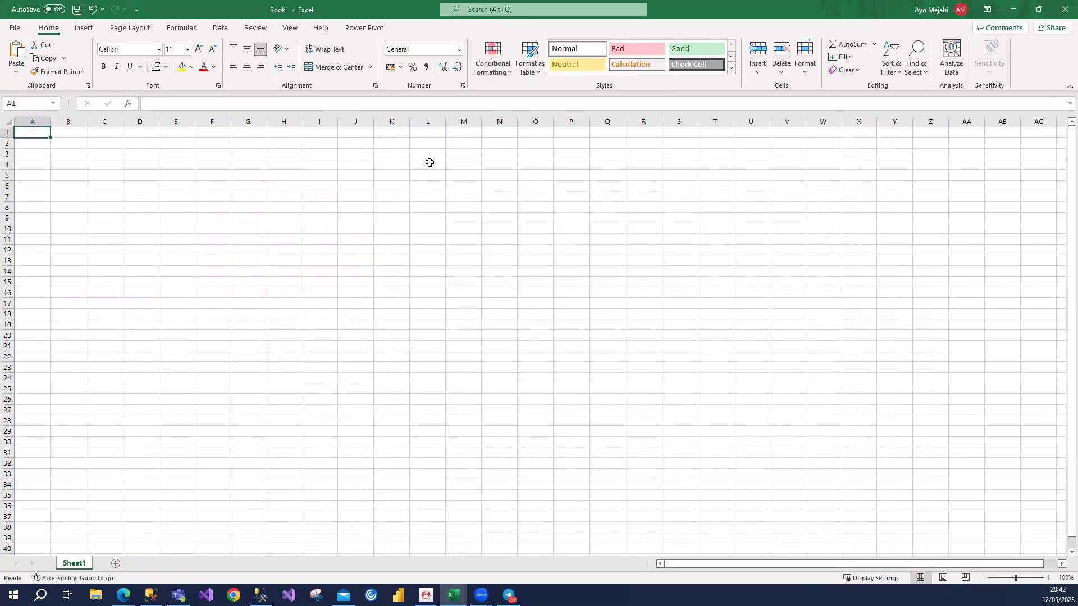
- Close Excel Test.xlsx without saving its changes and enlarge the blank workbook's window over the query editor
{"action": "left_click", "coordinate": [1039, 9]}
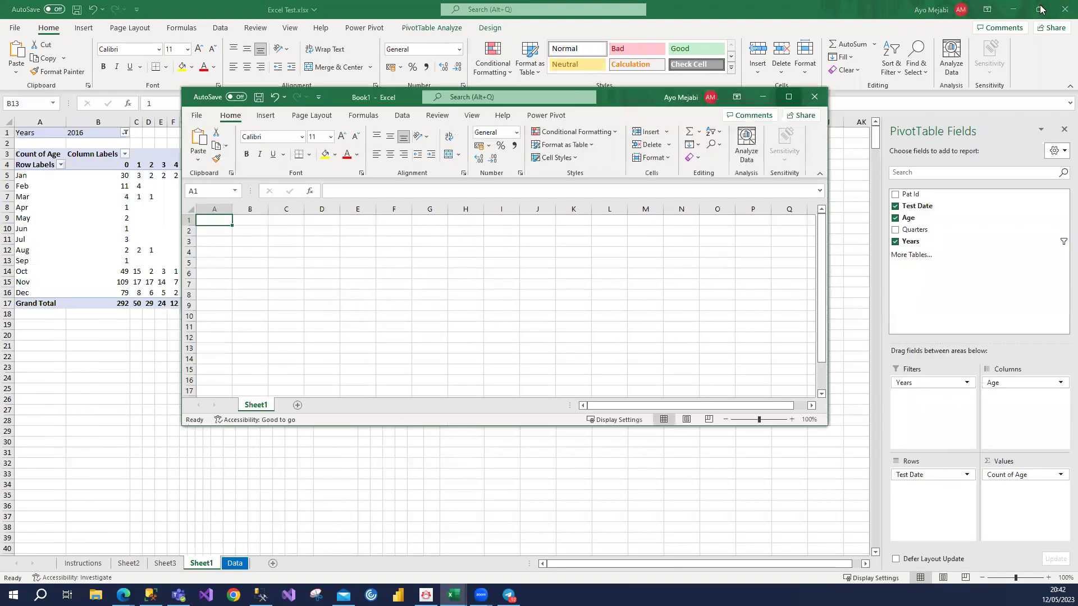
{"action": "left_click", "coordinate": [1064, 9]}
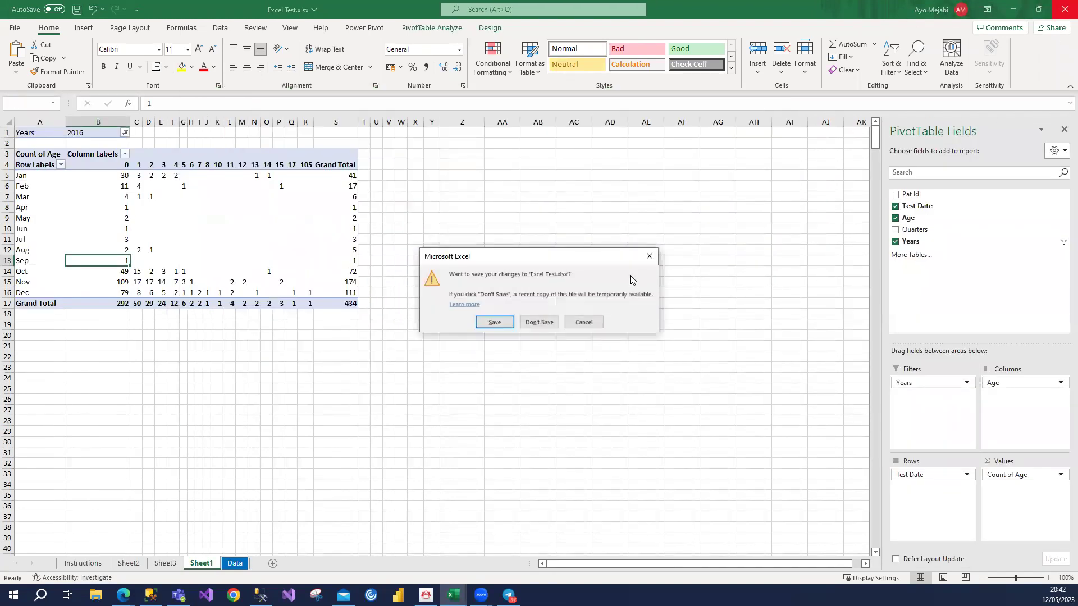
{"action": "left_click", "coordinate": [532, 323]}
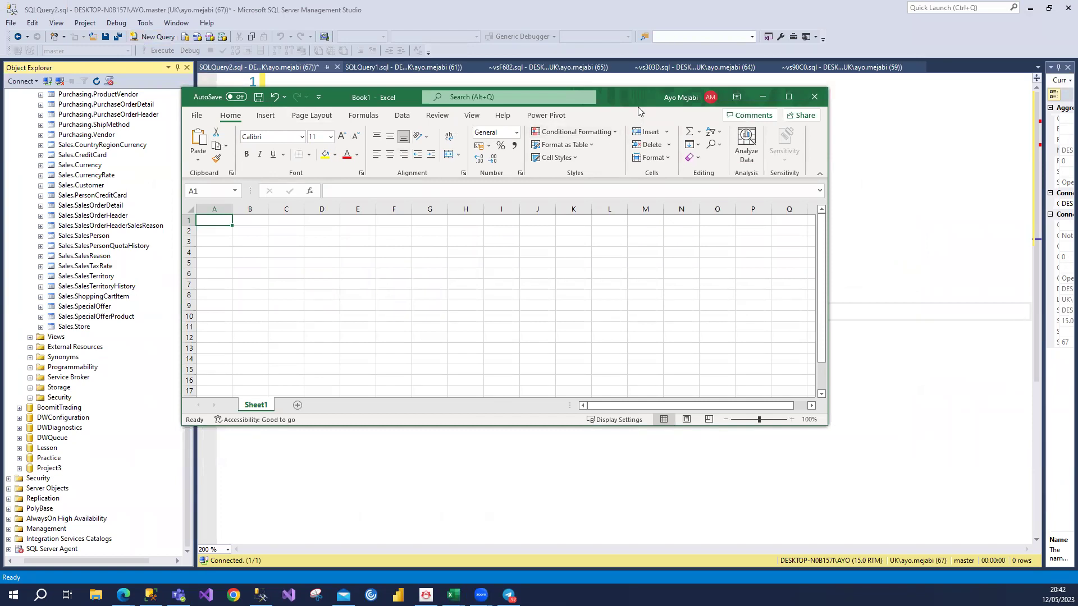
{"action": "left_click_drag", "start_coordinate": [632, 105], "coordinate": [500, 34]}
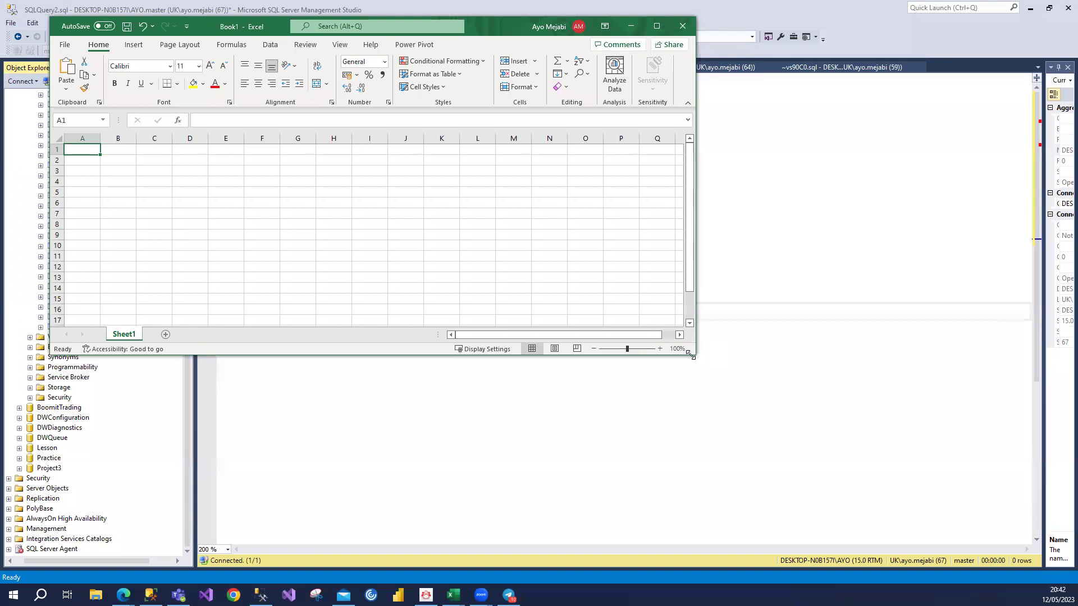
{"action": "left_click_drag", "start_coordinate": [690, 355], "coordinate": [891, 506]}
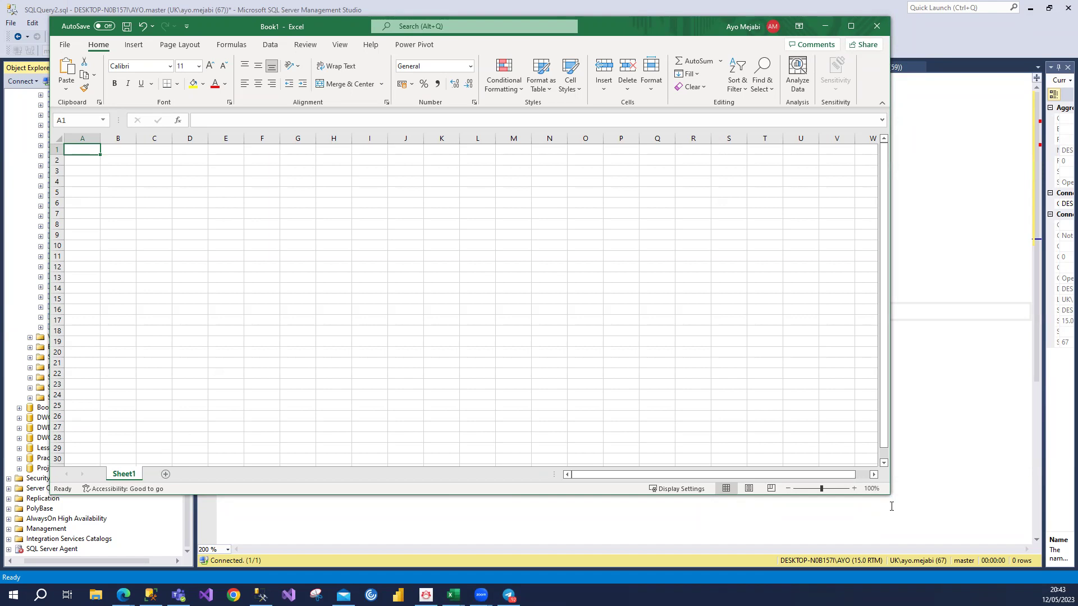
- Enter the first customer's name in cell A5 and the item bread in B5
{"action": "key", "text": "Down"}
{"action": "key", "text": "Down"}
{"action": "key", "text": "Down"}
{"action": "key", "text": "Down"}
{"action": "type", "text": "Eunice"}
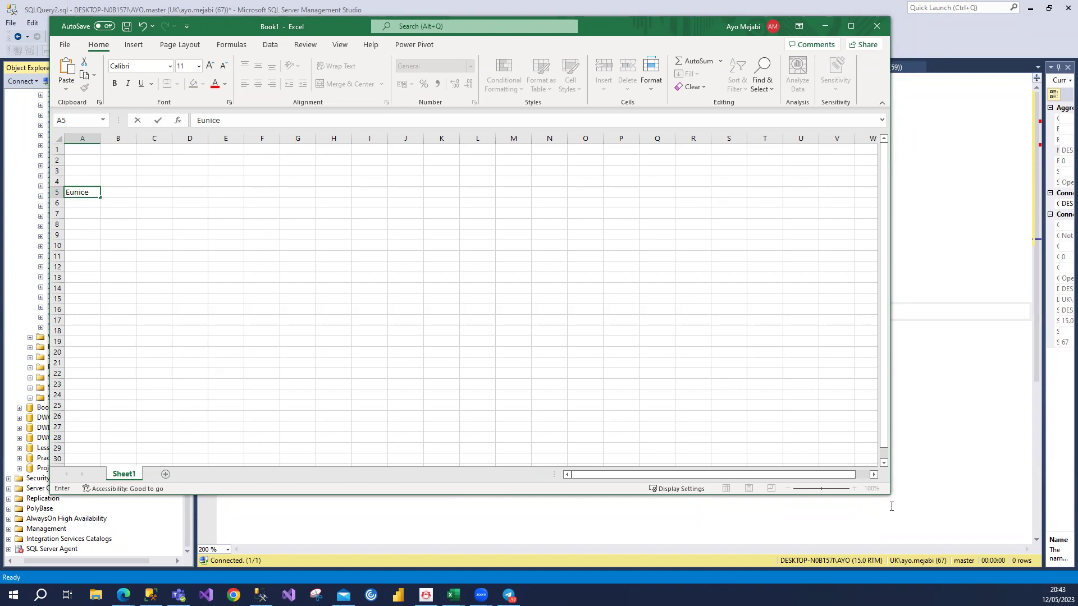
{"action": "key", "text": "Tab"}
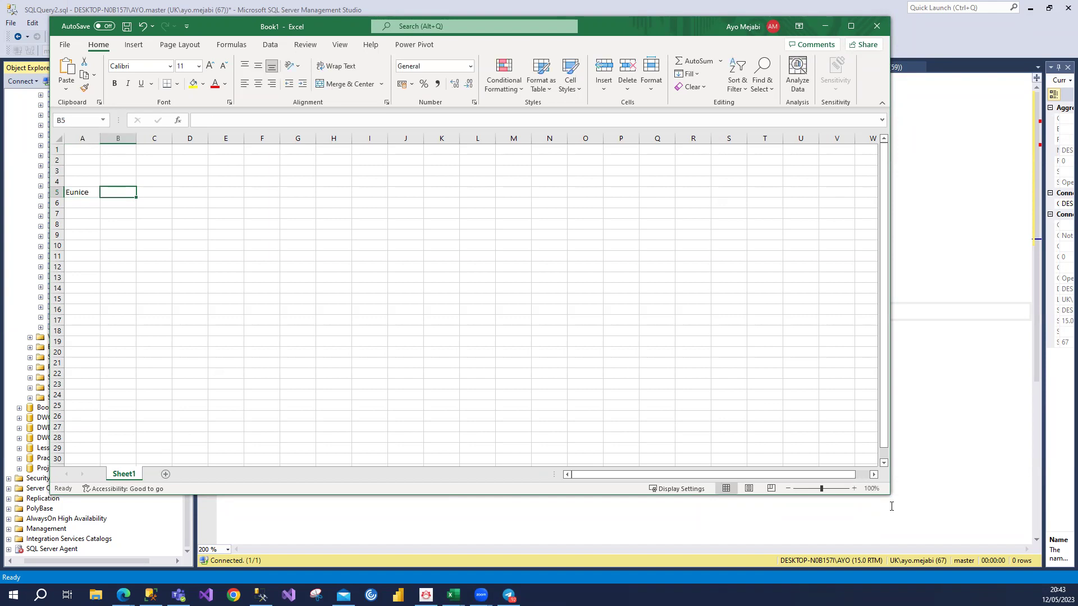
{"action": "key", "text": "Left"}
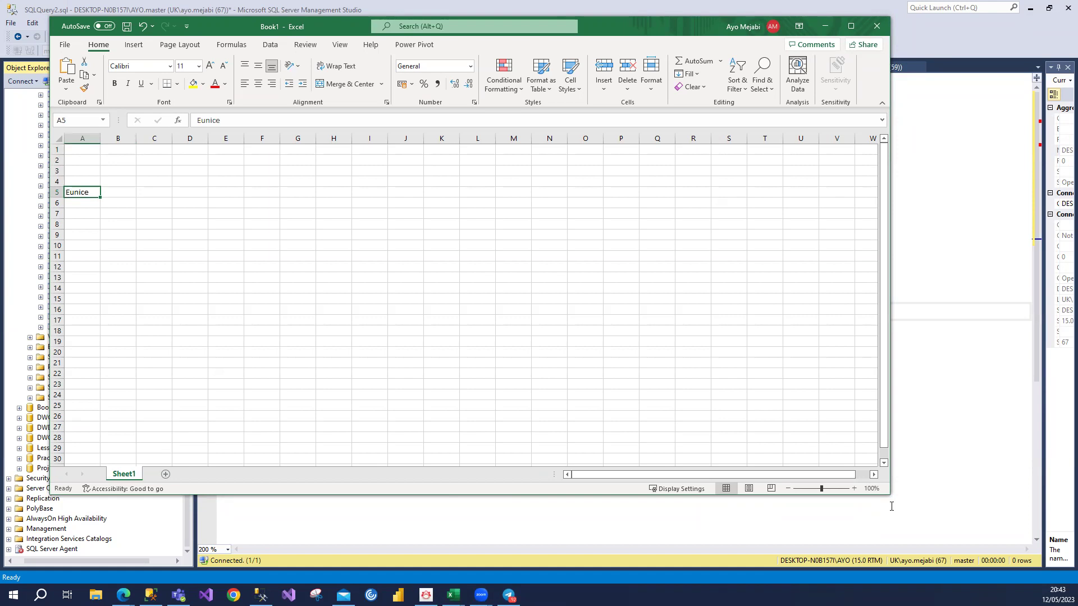
{"action": "key", "text": "Right"}
{"action": "type", "text": "bread"}
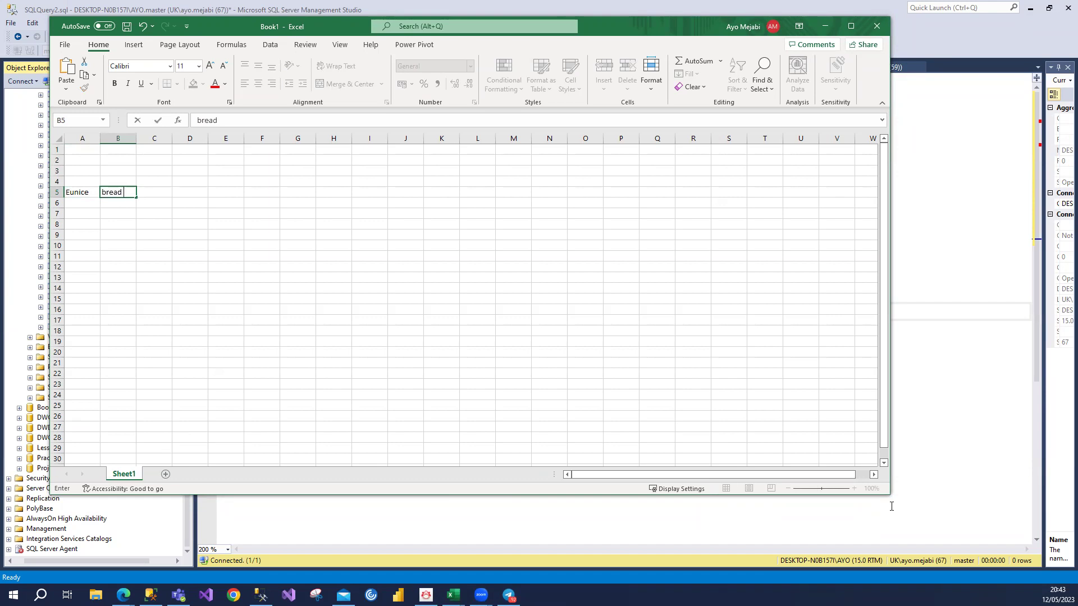
{"action": "key", "text": "Right"}
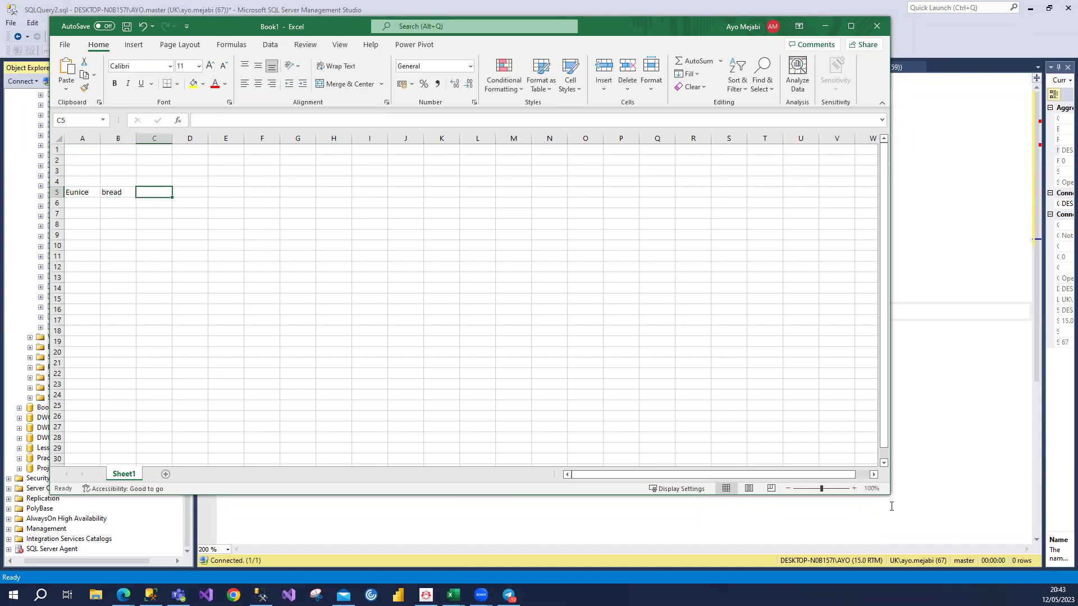
- Add a second row for the first customer, with their name in A6 and teabags in B6
{"action": "key", "text": "Down"}
{"action": "key", "text": "Left"}
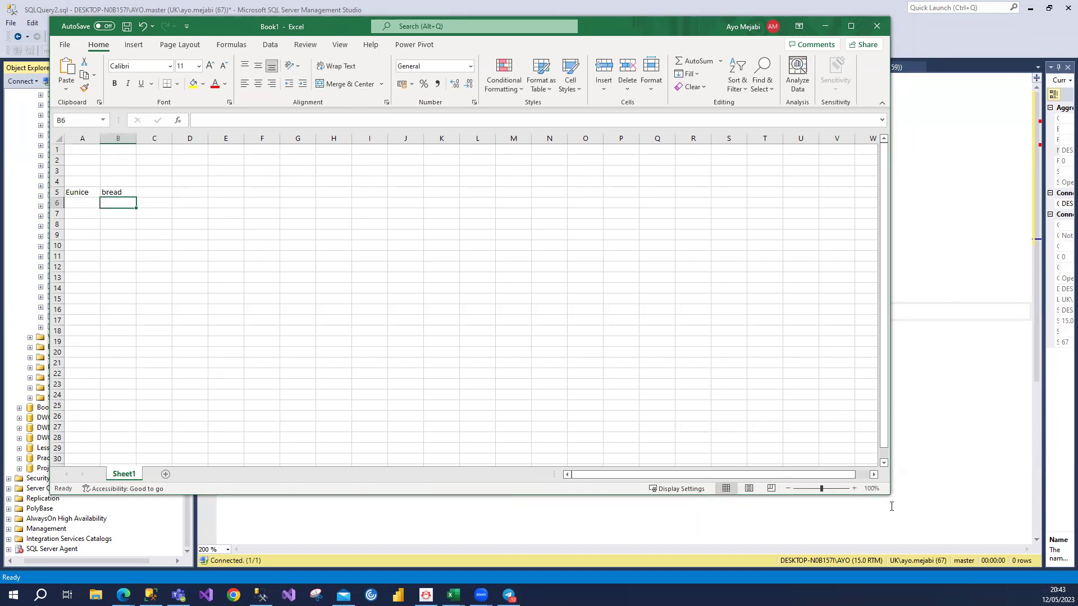
{"action": "key", "text": "Left"}
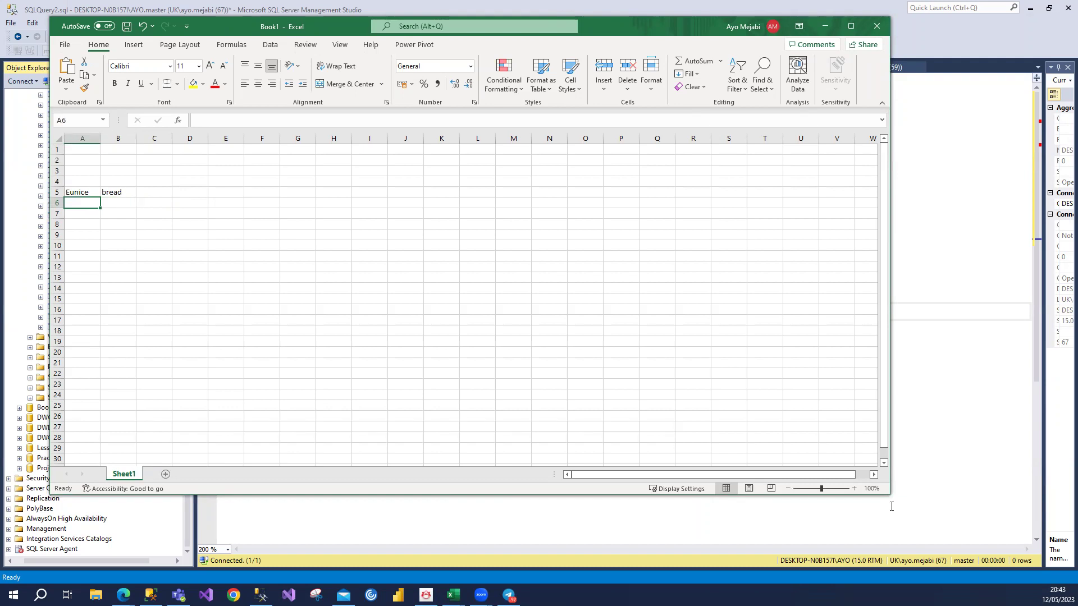
{"action": "type", "text": "EUnice"}
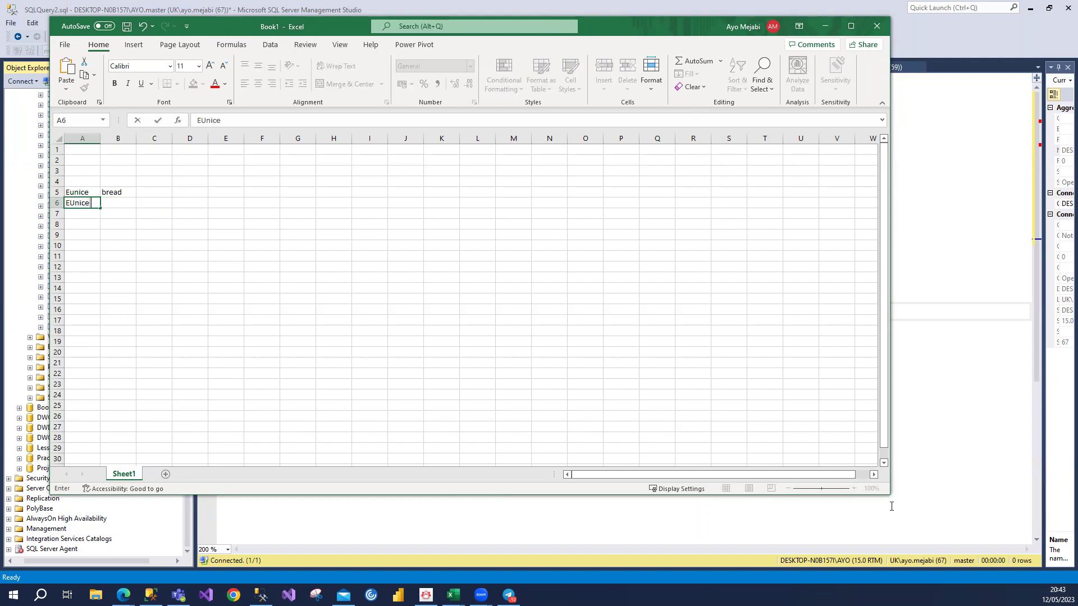
{"action": "key", "text": "Tab"}
{"action": "type", "text": "teaba"}
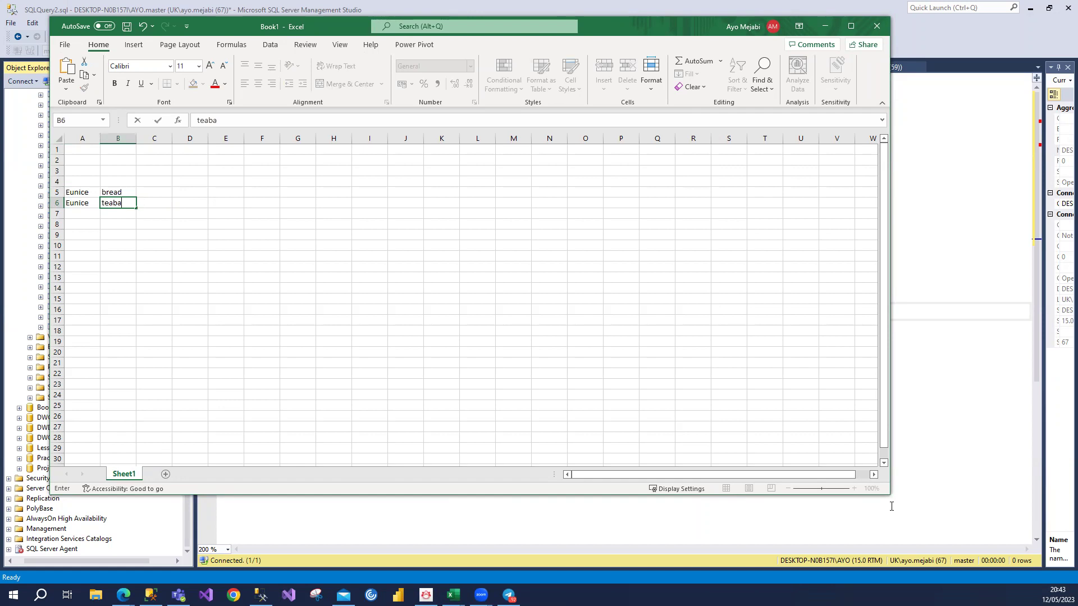
{"action": "type", "text": "ge"}
{"action": "type", "text": "s"}
{"action": "key", "text": "Return"}
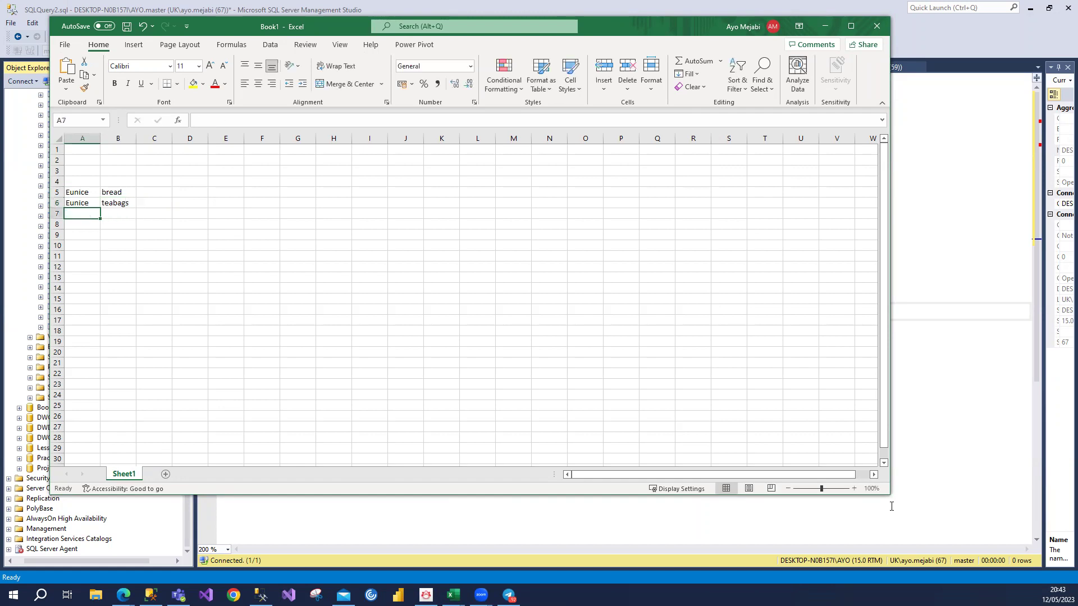
- Add a third row for the first customer, with their name in A7 and toothpaste in B7
{"action": "type", "text": "eunice"}
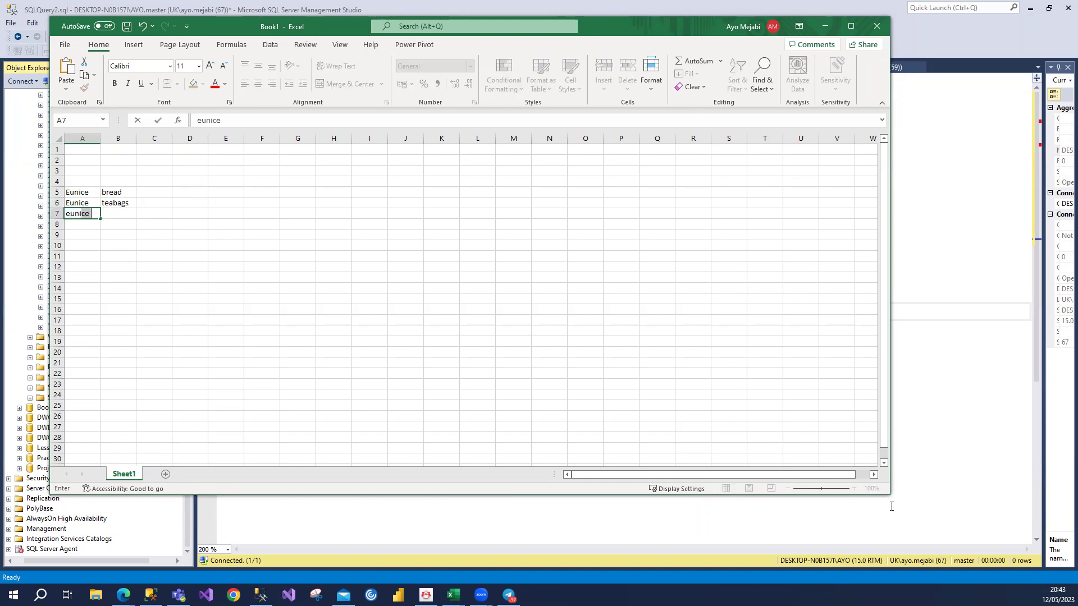
{"action": "key", "text": "Tab"}
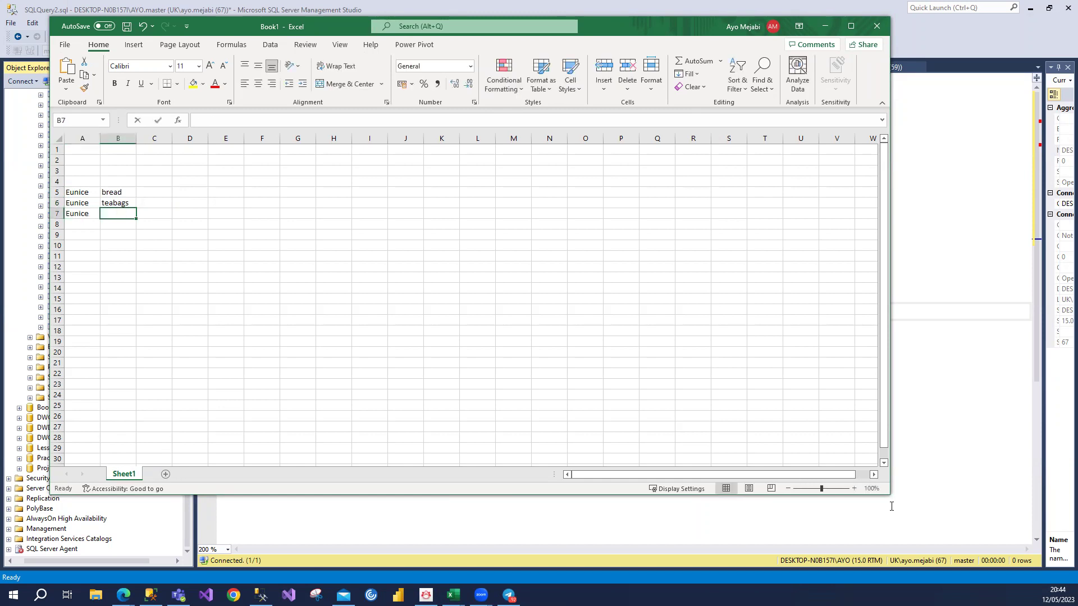
{"action": "type", "text": "toothpaste"}
{"action": "key", "text": "Return"}
- Enter the date 12/05/2022 in cell A4 above the customer rows
{"action": "key", "text": "Up"}
{"action": "key", "text": "Up"}
{"action": "key", "text": "Up"}
{"action": "key", "text": "Up"}
{"action": "key", "text": "Left"}
{"action": "type", "text": "1"}
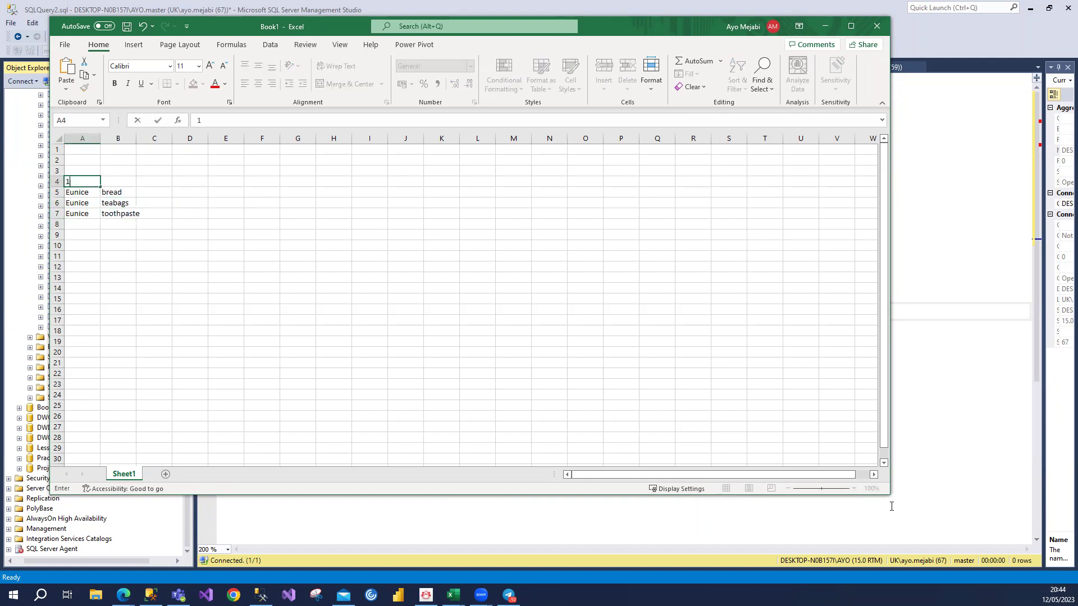
{"action": "type", "text": "2/05/"}
{"action": "type", "text": "0222"}
{"action": "key", "text": "BackSpace"}
{"action": "key", "text": "BackSpace"}
{"action": "key", "text": "BackSpace"}
{"action": "key", "text": "BackSpace"}
{"action": "type", "text": "2022"}
- Enter the second customer's name in cell A8 and the item Pen in B8
{"action": "left_click", "coordinate": [80, 223]}
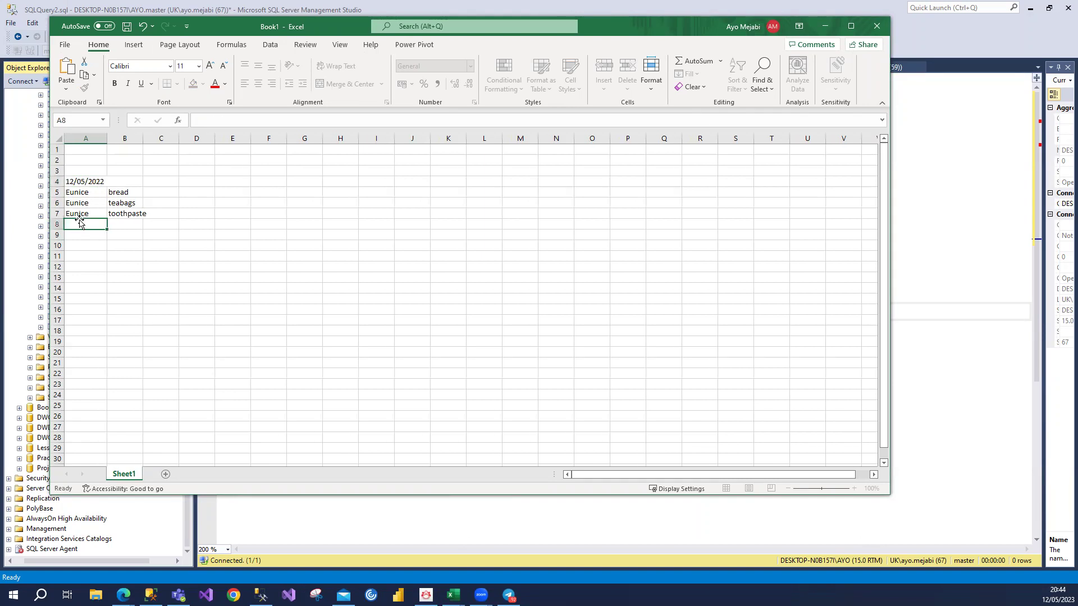
{"action": "type", "text": "Jeffrey"}
{"action": "key", "text": "Tab"}
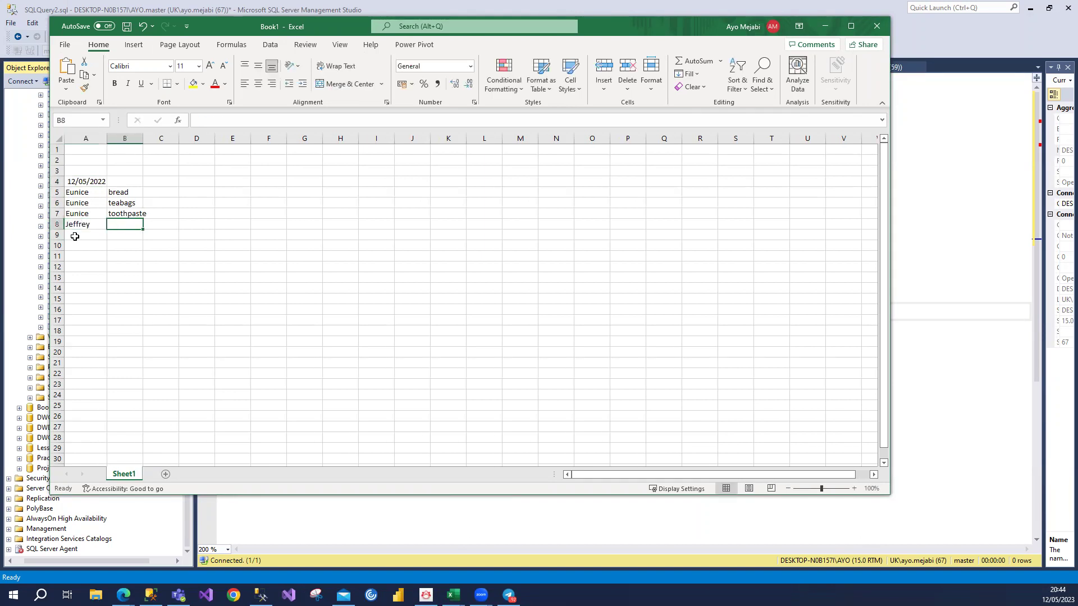
{"action": "type", "text": "Pen"}
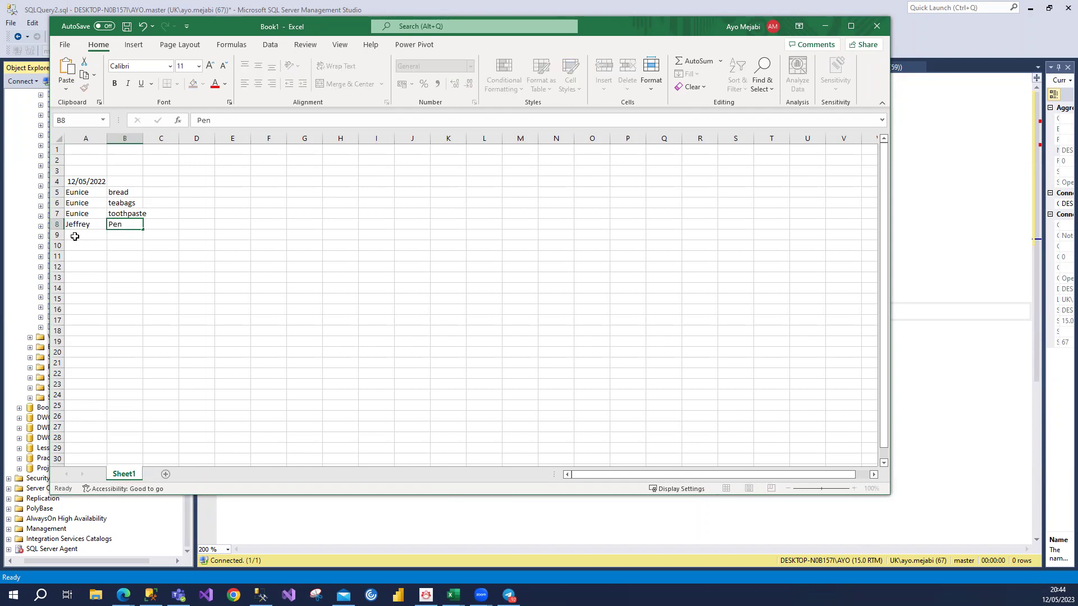
{"action": "key", "text": "Return"}
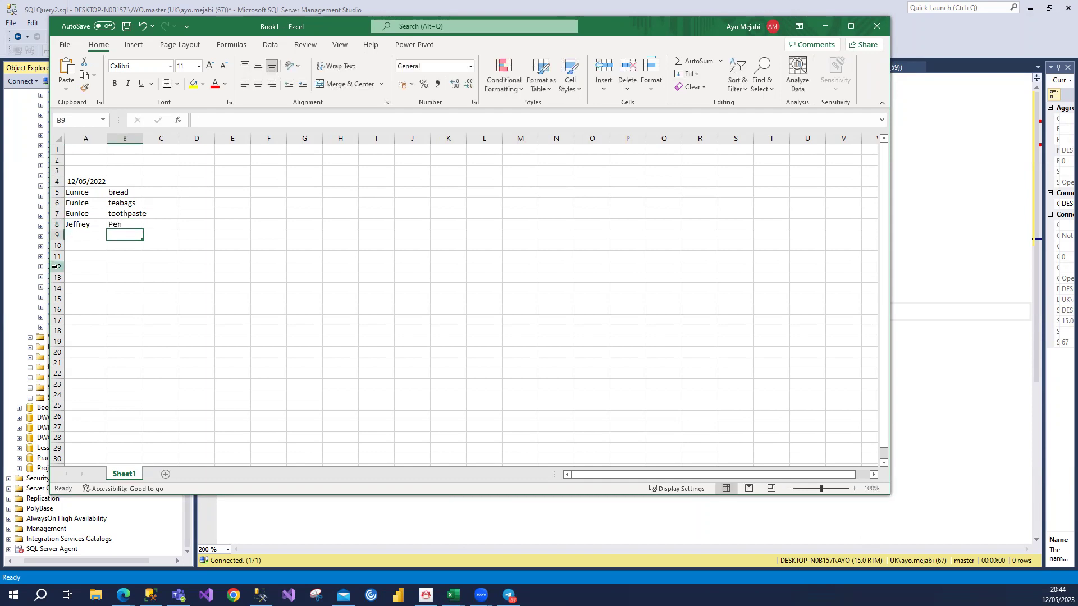
- List the second customer's other items, Books in B9 and Socks in B10
{"action": "type", "text": "Books"}
{"action": "key", "text": "Return"}
{"action": "type", "text": "Sockd"}
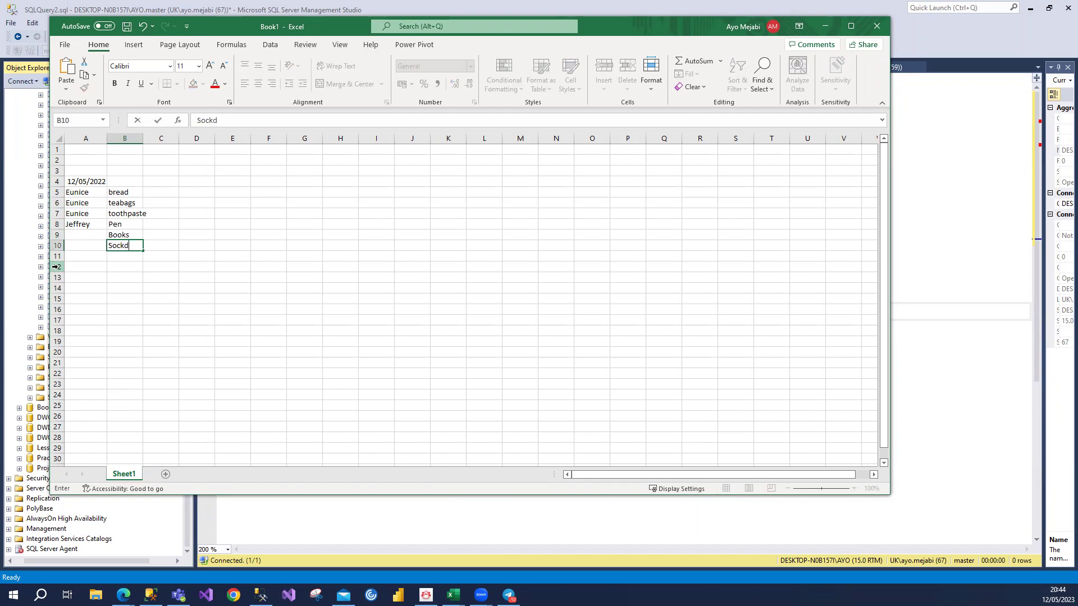
{"action": "key", "text": "BackSpace"}
{"action": "type", "text": "s"}
{"action": "key", "text": "Return"}
{"action": "key", "text": "Return"}
- Fill in the second customer's name in A9 and A10 beside Books and Socks
{"action": "key", "text": "Up"}
{"action": "key", "text": "Up"}
{"action": "key", "text": "Up"}
{"action": "key", "text": "Left"}
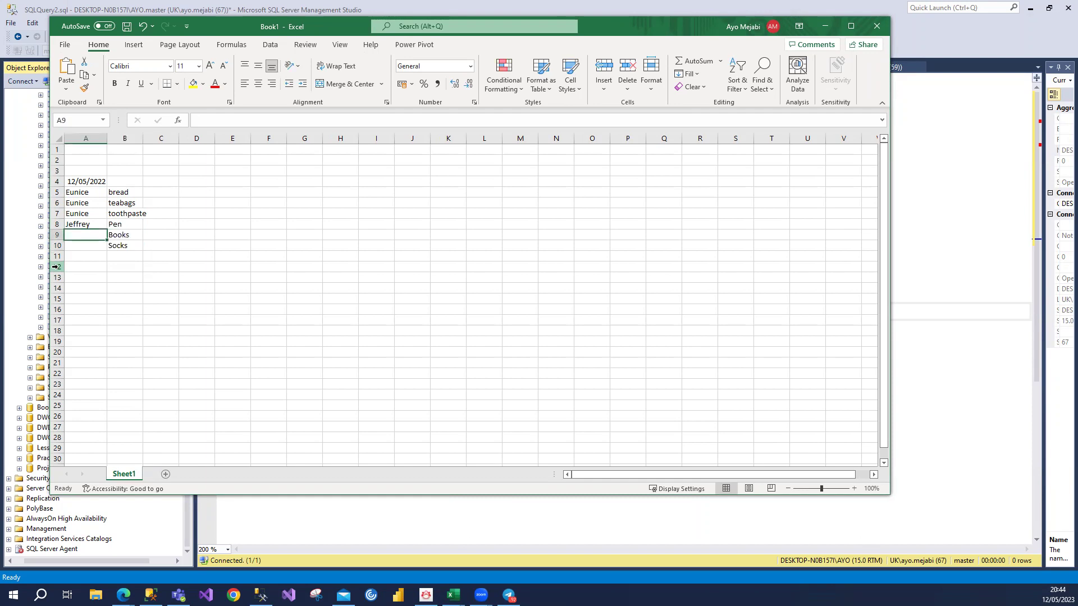
{"action": "type", "text": "j"}
{"action": "key", "text": "Tab"}
{"action": "key", "text": "Down"}
{"action": "key", "text": "Left"}
{"action": "type", "text": "j"}
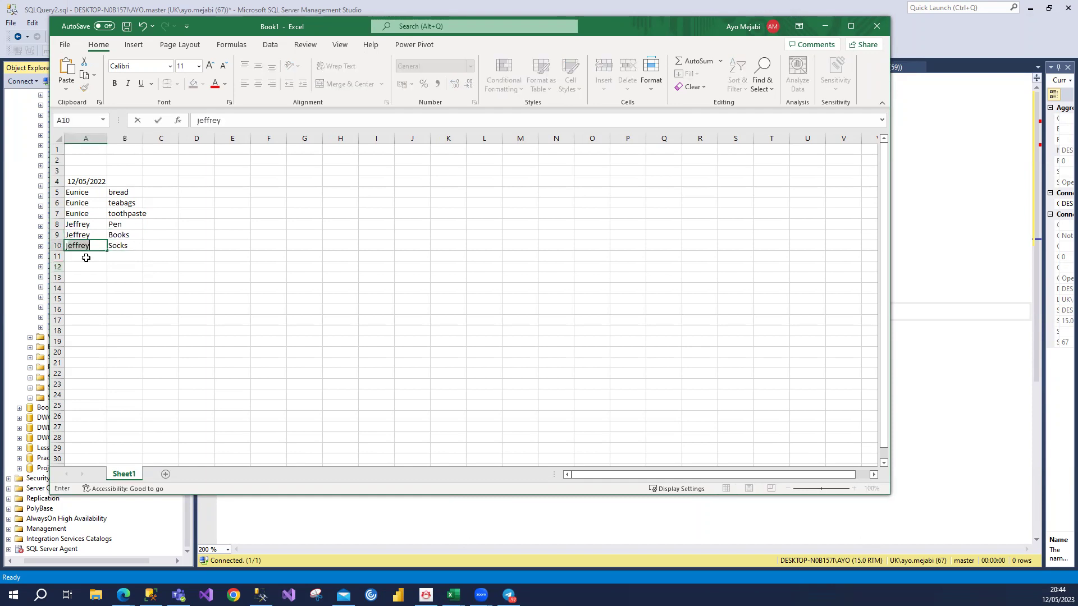
{"action": "key", "text": "Return"}
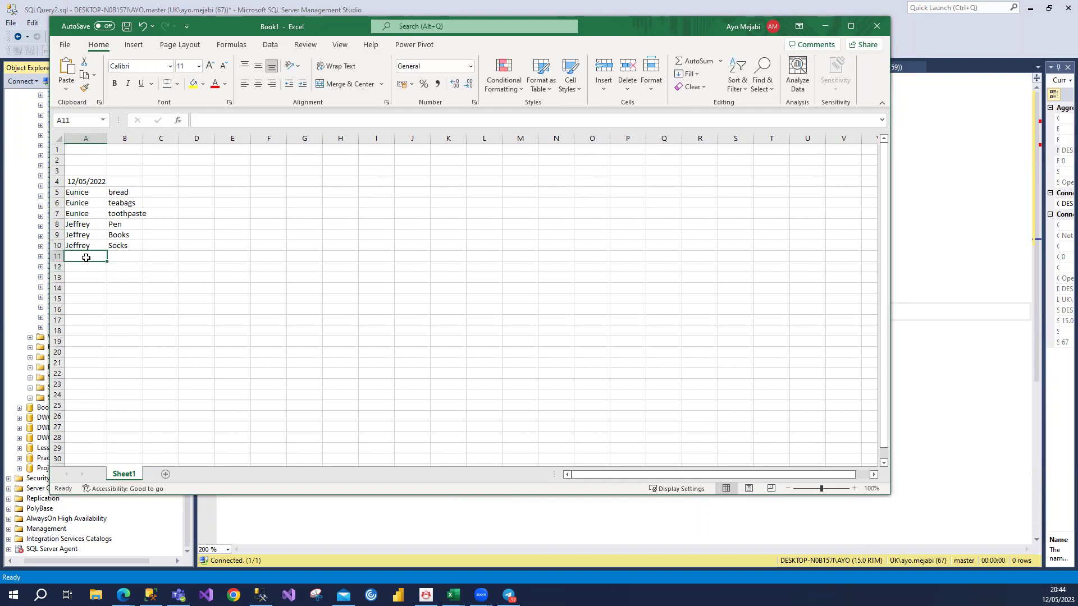
- Enter the third customer's name in A11 and A12 with the items Pc in B11 and sugar in B12
{"action": "type", "text": "yo"}
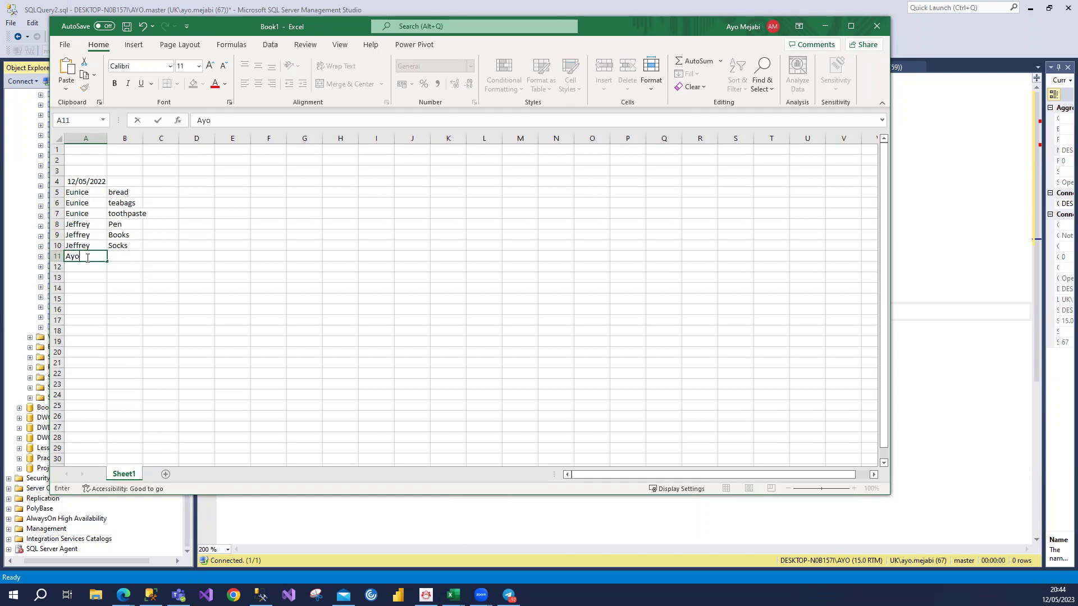
{"action": "key", "text": "Tab"}
{"action": "type", "text": "Pc"}
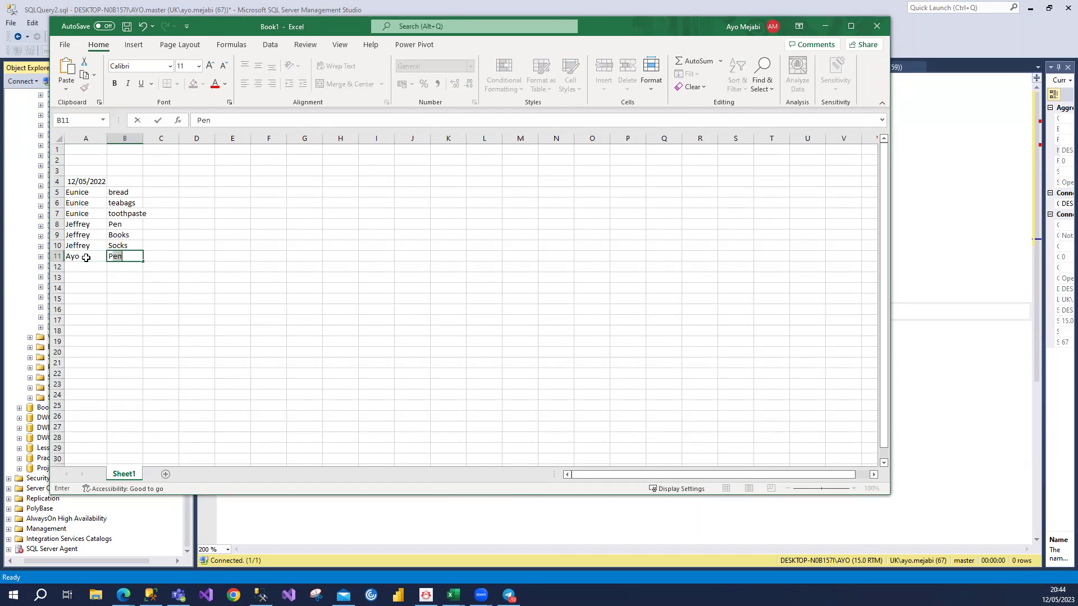
{"action": "key", "text": "Return"}
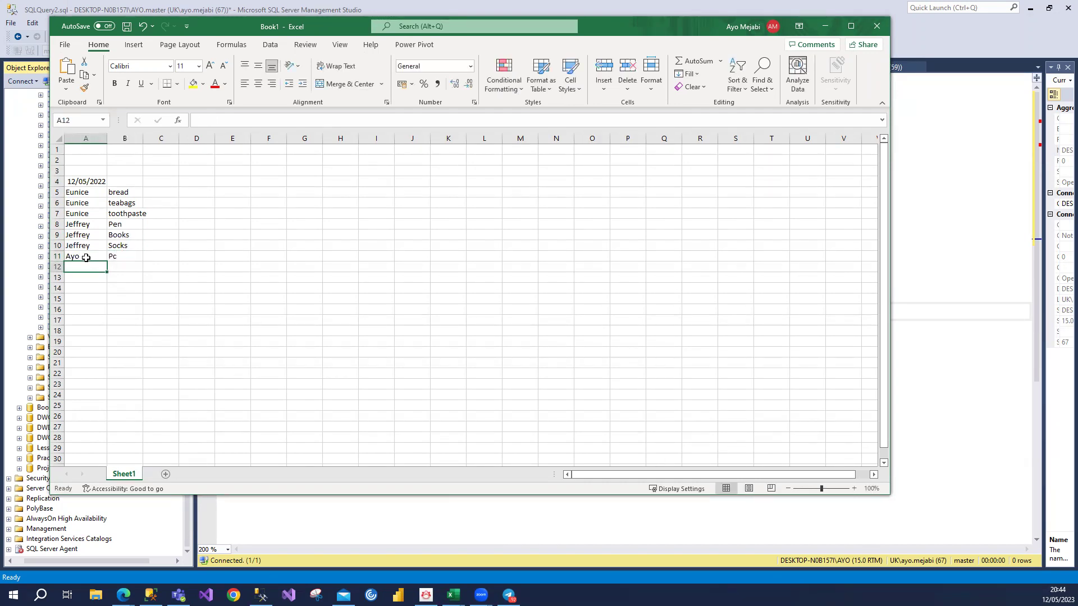
{"action": "type", "text": "Ayo"}
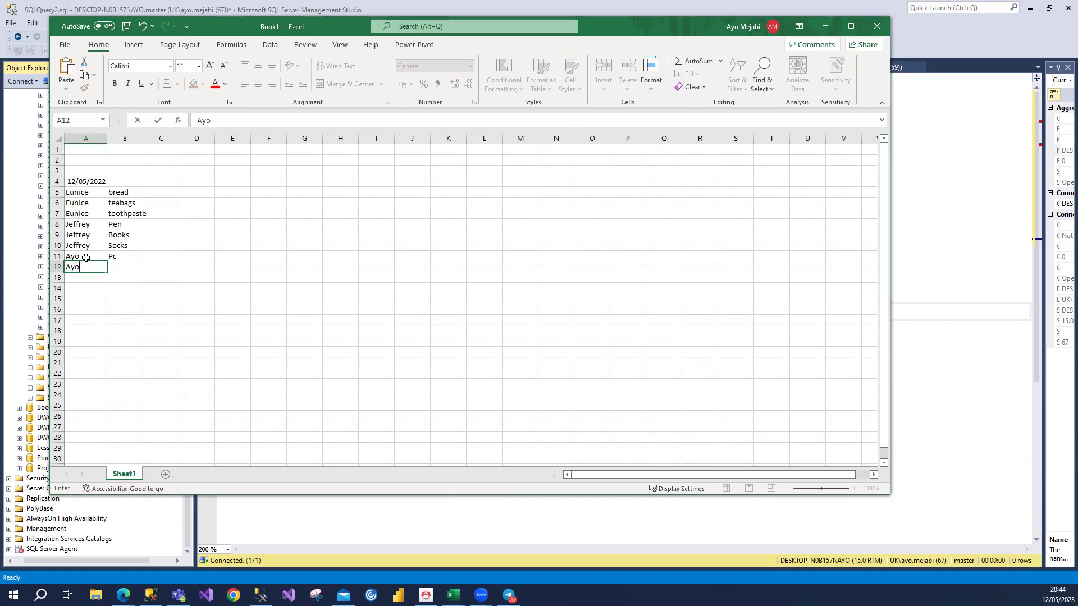
{"action": "key", "text": "Tab"}
{"action": "type", "text": "sugar"}
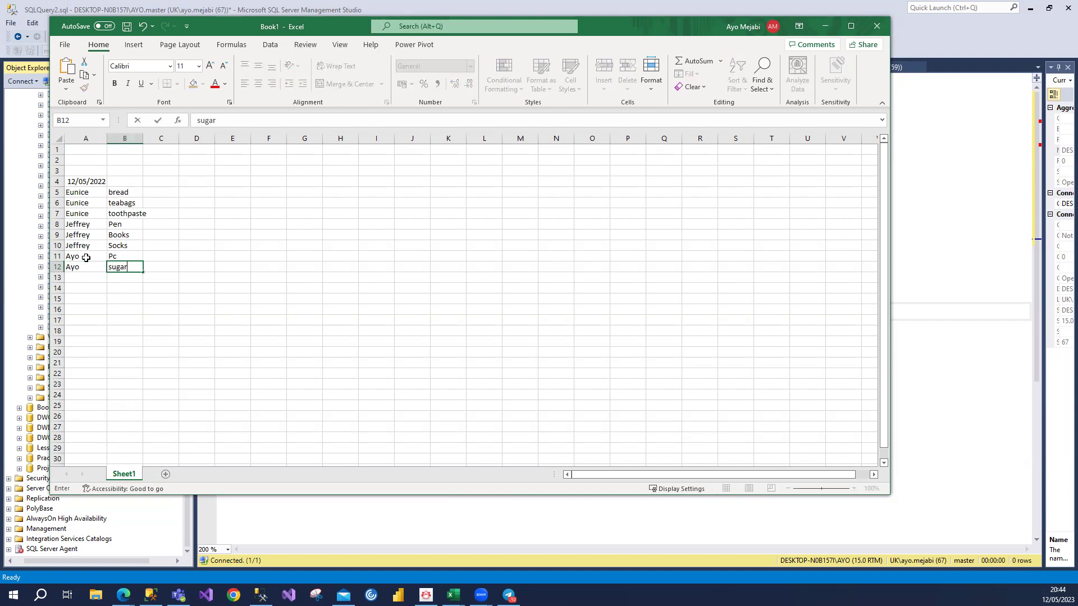
{"action": "key", "text": "Return"}
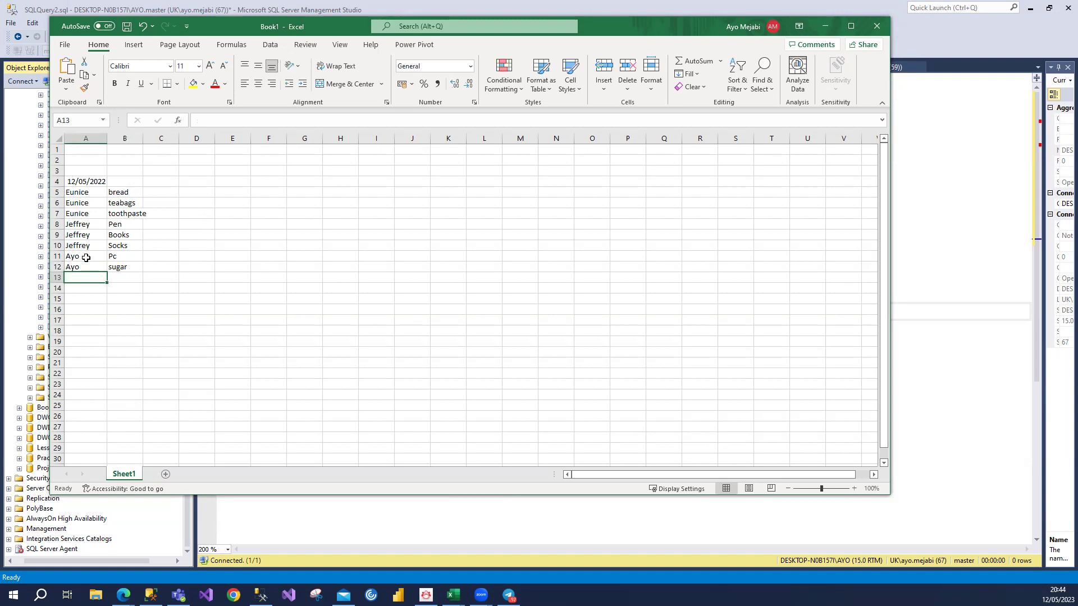
- Add another row for the third customer, with the name in A13 and the item honey in B13
{"action": "type", "text": "Ayo"}
{"action": "key", "text": "Tab"}
{"action": "key", "text": "Tab"}
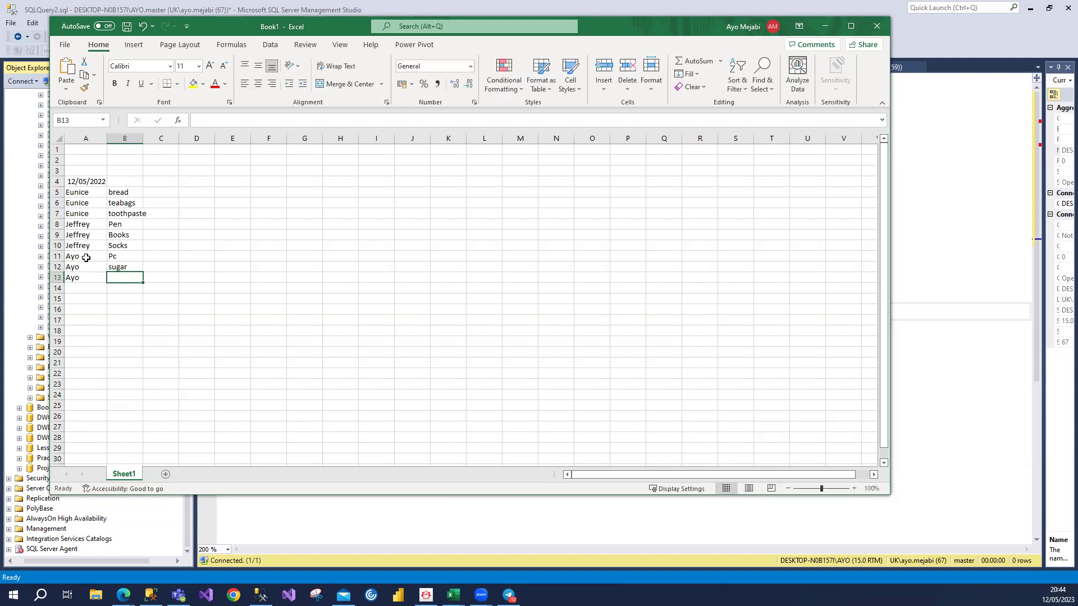
{"action": "key", "text": "Left"}
{"action": "type", "text": "honey"}
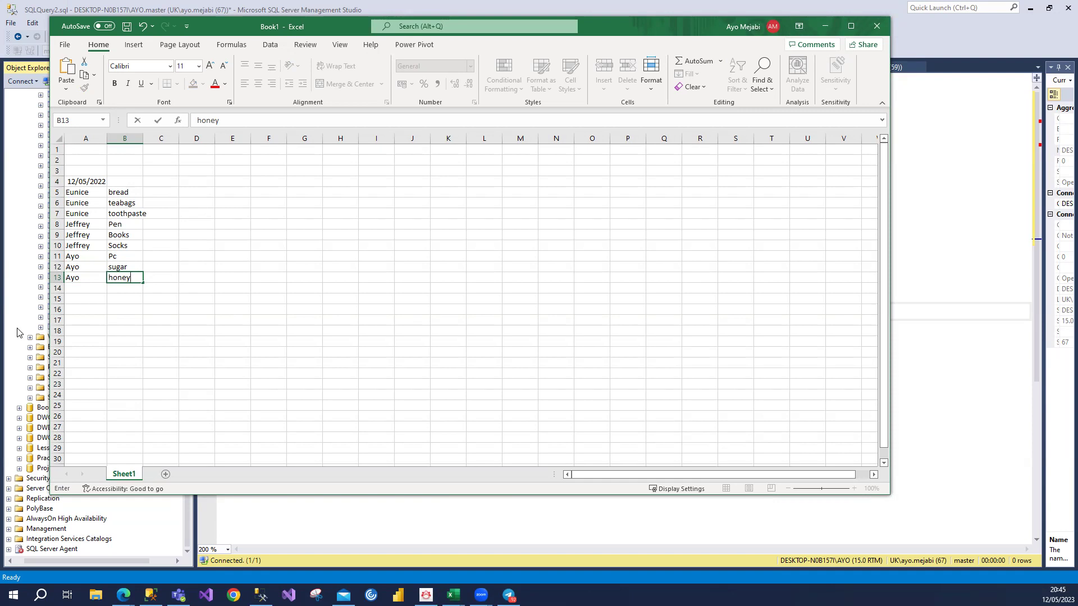
{"action": "left_click_drag", "start_coordinate": [97, 288], "coordinate": [128, 299]}
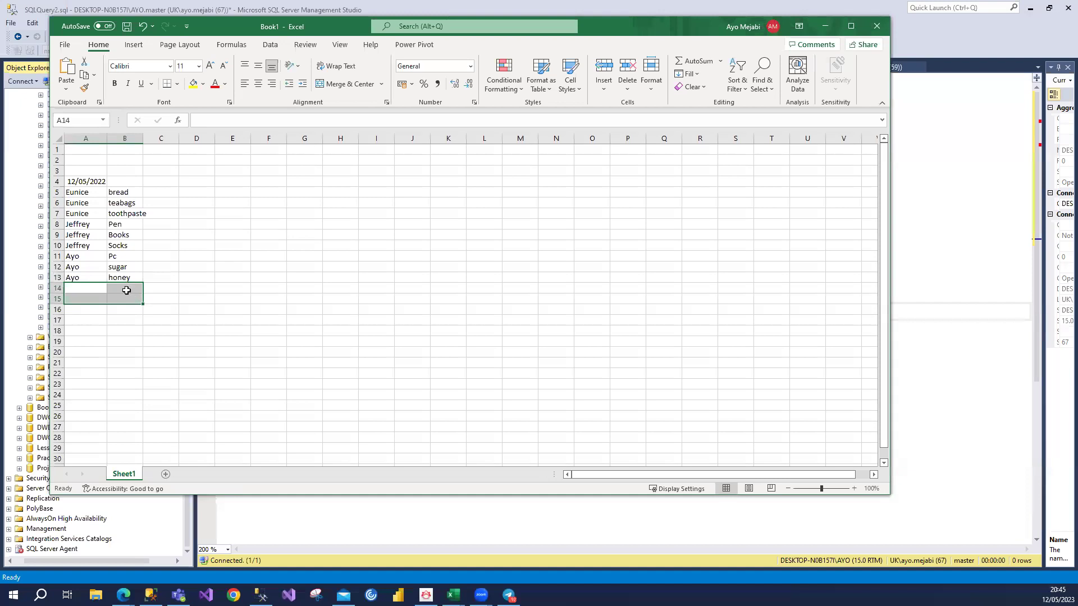
- Examine how the first two customers' names repeat in column A under the first date
{"action": "left_click", "coordinate": [87, 288]}
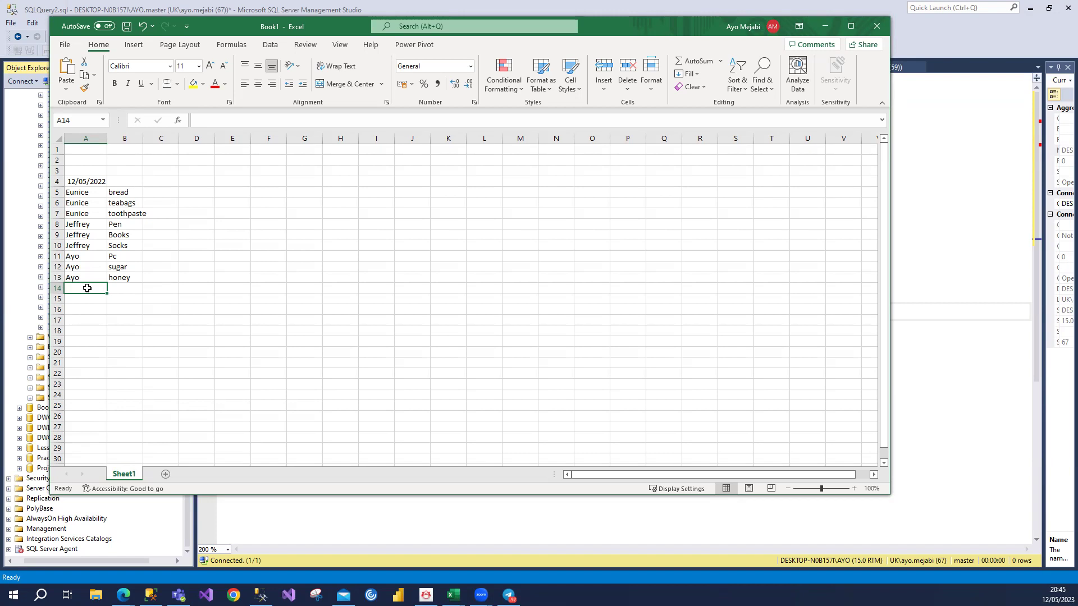
{"action": "left_click", "coordinate": [77, 192]}
{"action": "left_click", "coordinate": [68, 206]}
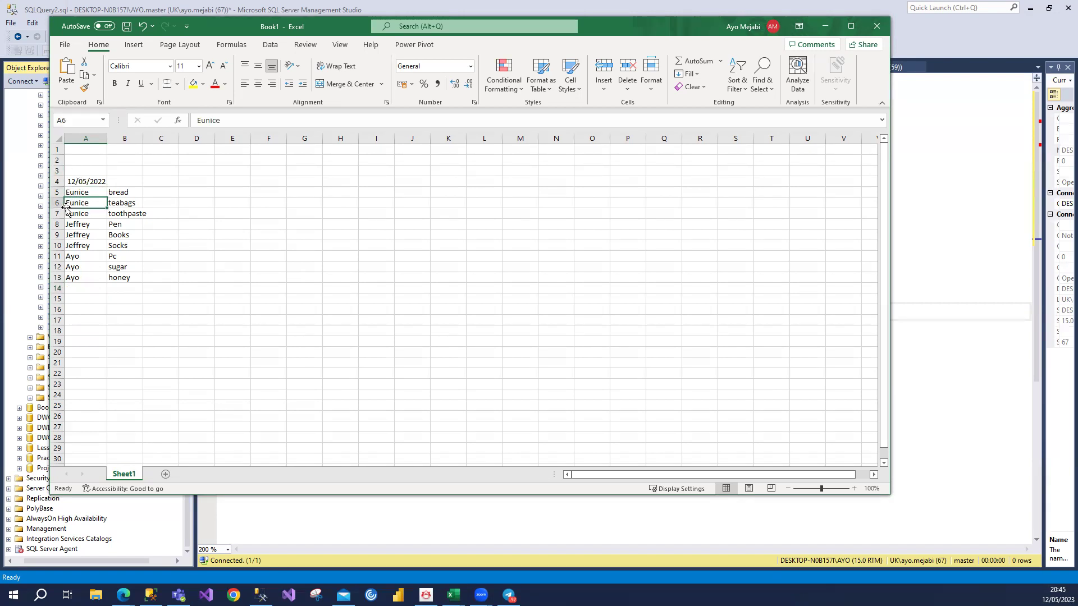
{"action": "left_click", "coordinate": [70, 215]}
{"action": "left_click", "coordinate": [81, 234]}
{"action": "left_click", "coordinate": [82, 251]}
{"action": "left_click", "coordinate": [87, 232]}
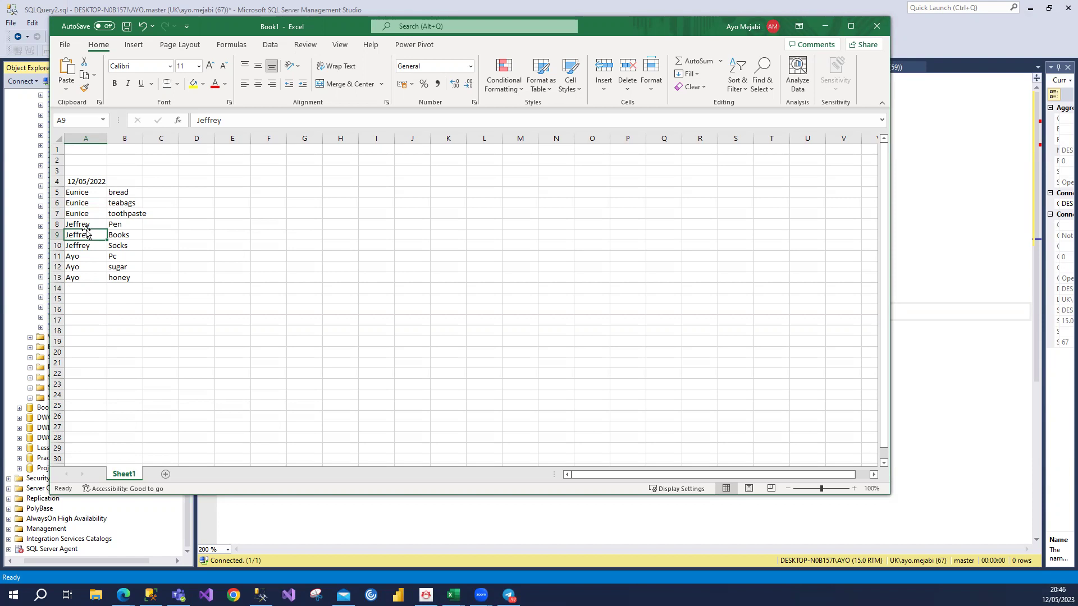
- Enter the second purchase date 13/05 in cell A15, leaving a blank row below the first list
{"action": "key", "text": "Down"}
{"action": "key", "text": "Down"}
{"action": "key", "text": "Down"}
{"action": "key", "text": "Down"}
{"action": "key", "text": "Down"}
{"action": "key", "text": "Down"}
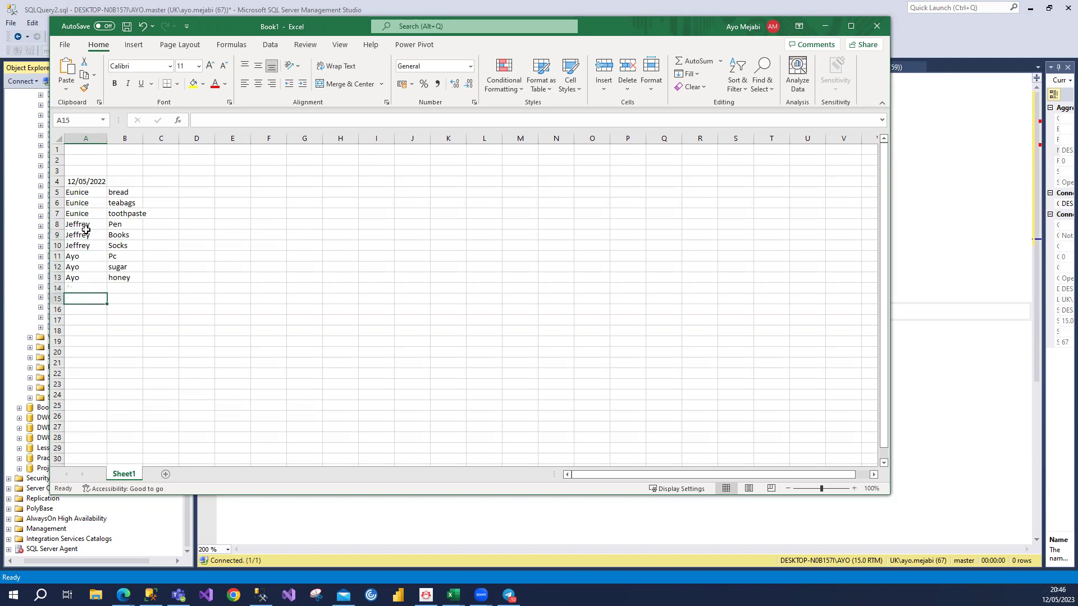
{"action": "type", "text": "1"}
{"action": "type", "text": "3/05"}
{"action": "key", "text": "Return"}
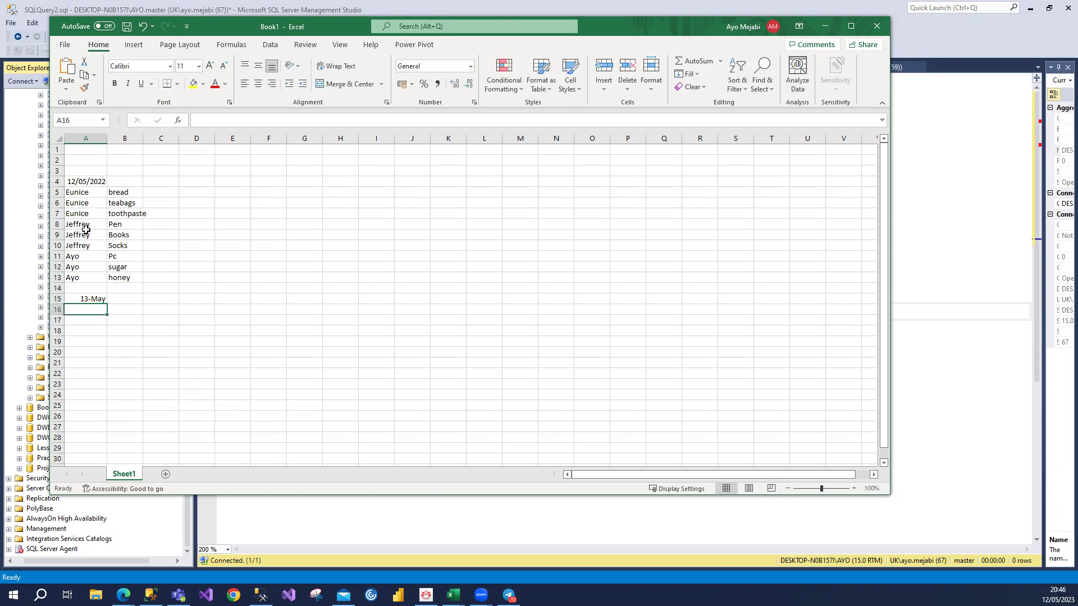
- Under the second date, enter the second customer's name in A16 with the items bread in B16 and teabges in B17
{"action": "type", "text": "Jeffr"}
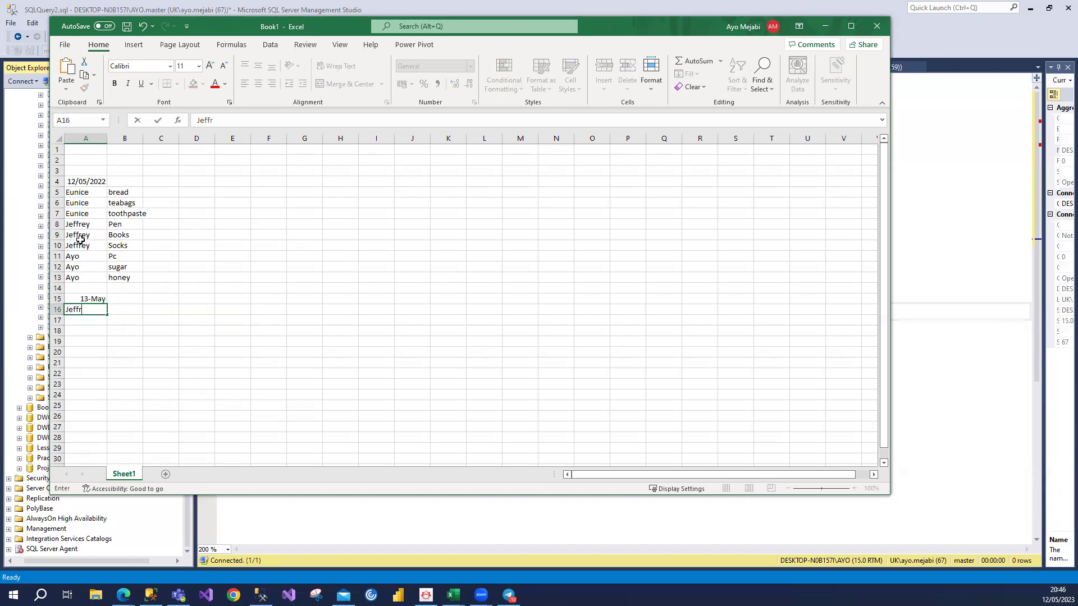
{"action": "type", "text": "ey"}
{"action": "key", "text": "Tab"}
{"action": "type", "text": "bread"}
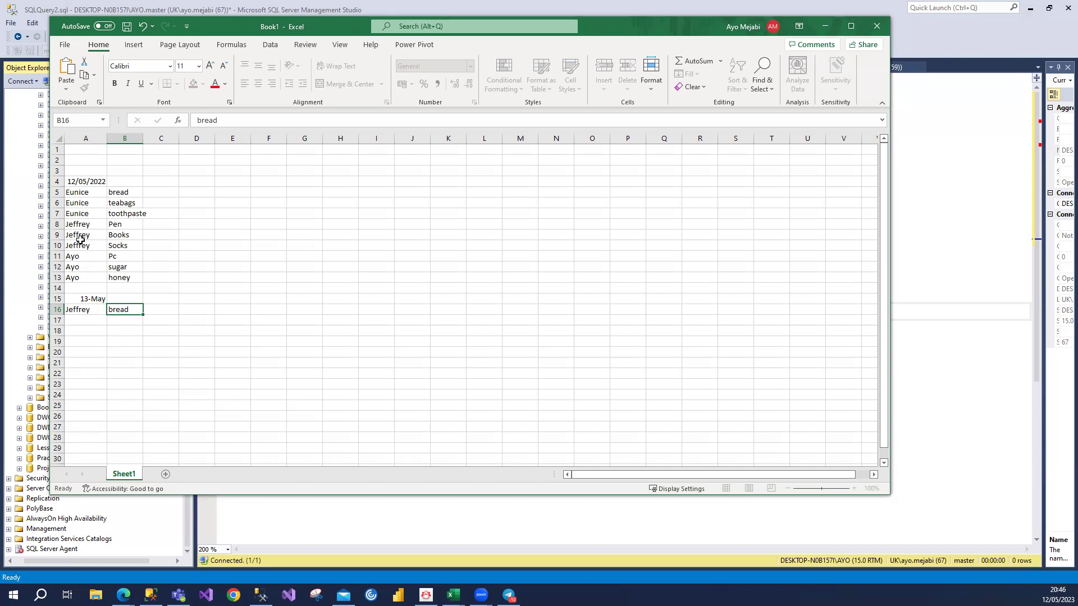
{"action": "key", "text": "Return"}
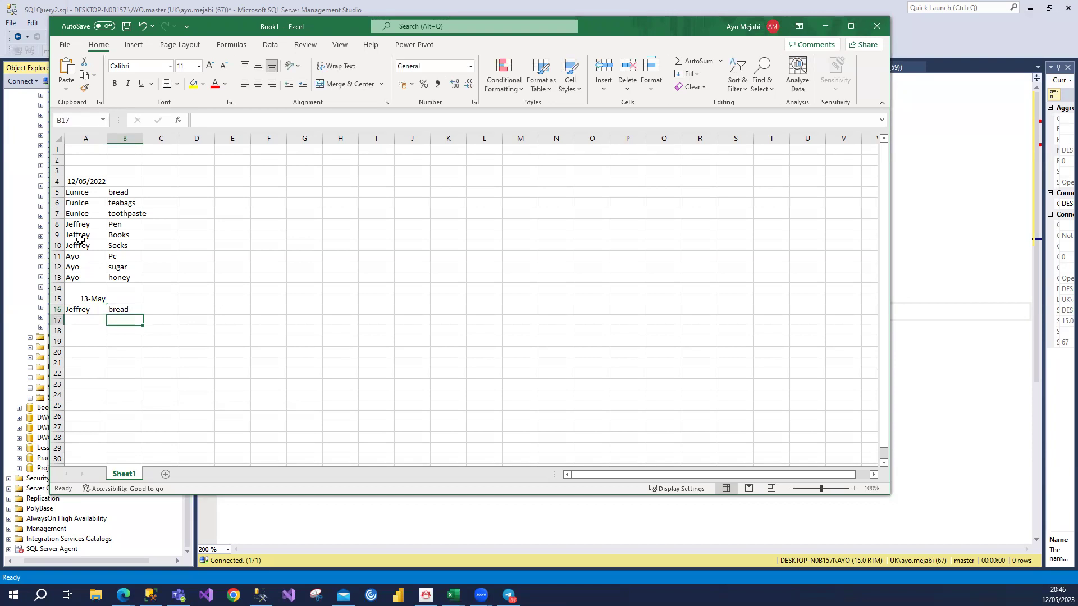
{"action": "type", "text": "teab"}
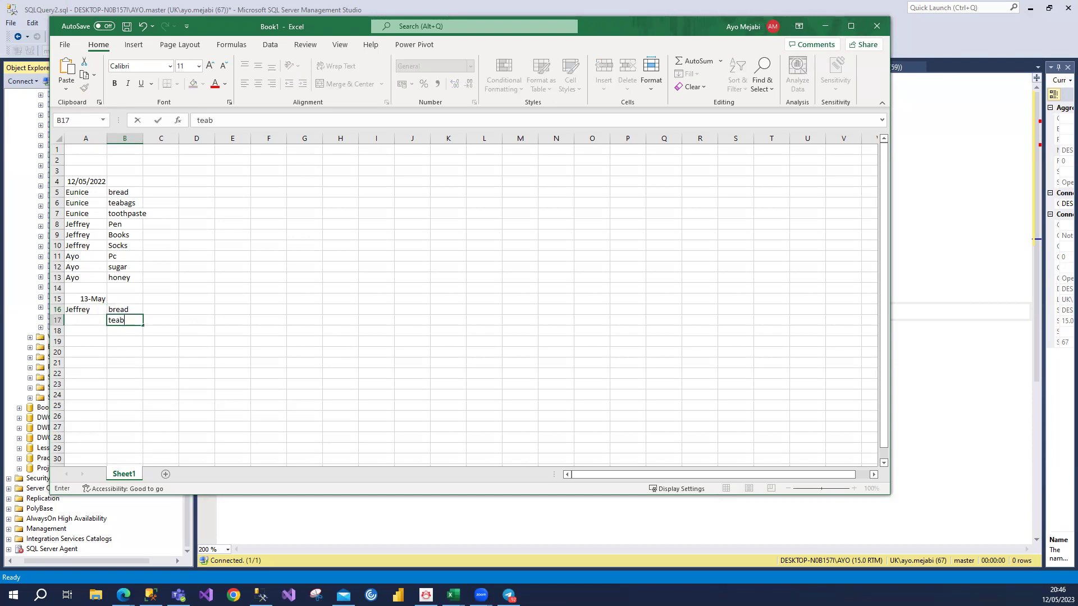
{"action": "type", "text": "ges"}
{"action": "key", "text": "Return"}
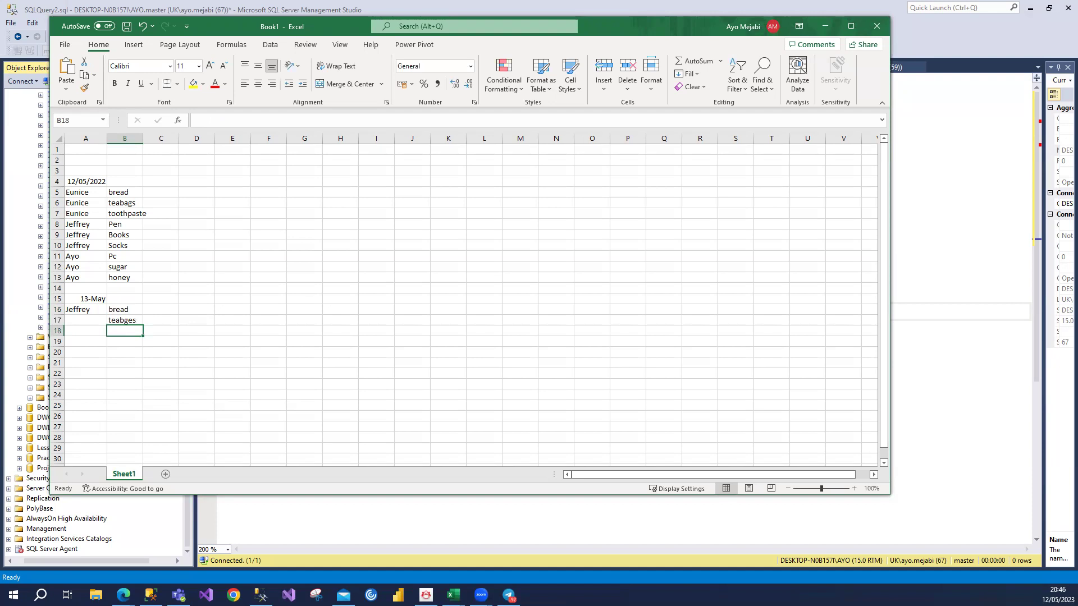
- Compare the repeated items and customer names across the two dated lists in columns A and B
{"action": "left_click", "coordinate": [125, 197]}
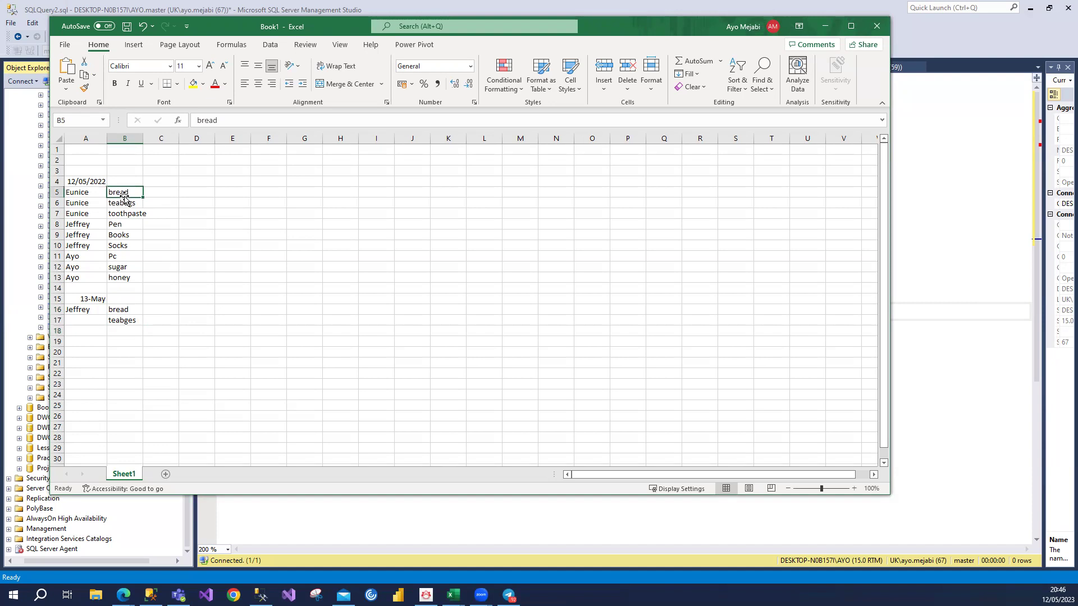
{"action": "left_click", "coordinate": [135, 333]}
{"action": "left_click", "coordinate": [122, 309]}
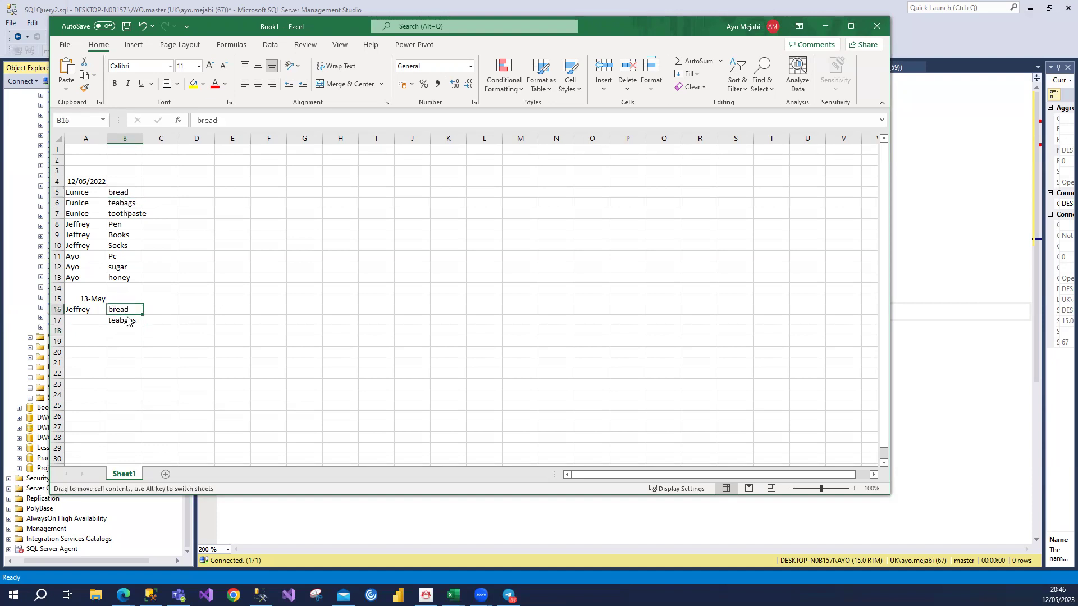
{"action": "left_click", "coordinate": [128, 320]}
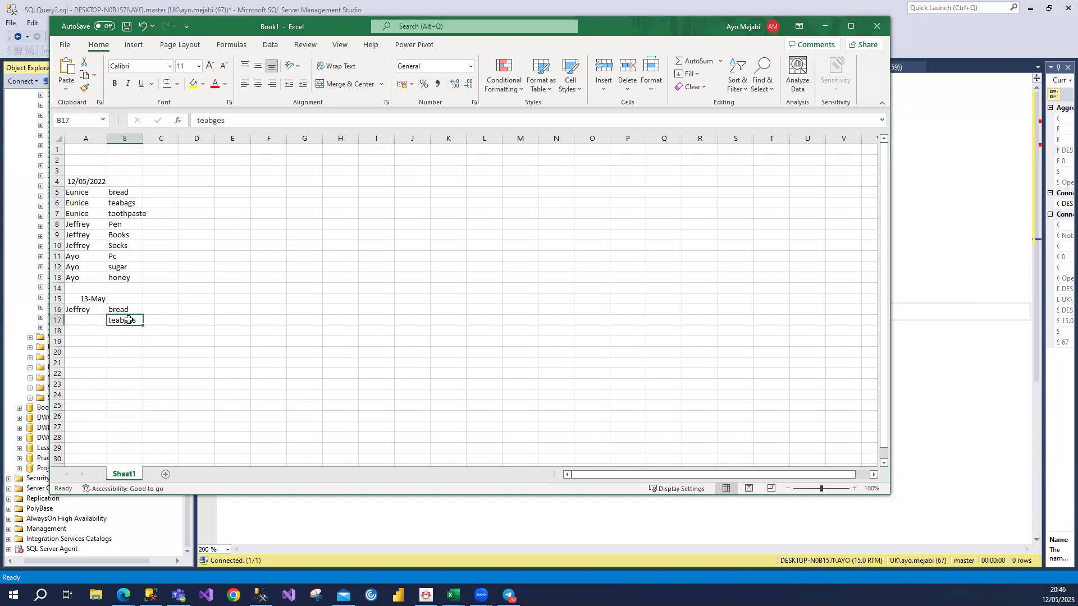
{"action": "left_click", "coordinate": [88, 321]}
{"action": "left_click", "coordinate": [88, 328]}
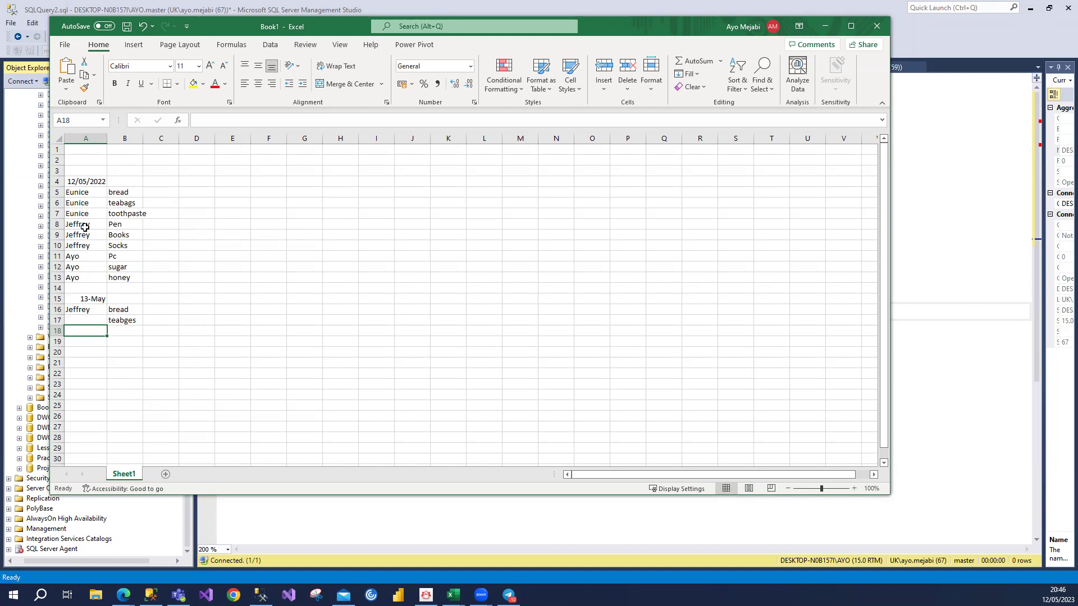
{"action": "left_click_drag", "start_coordinate": [78, 183], "coordinate": [114, 491]}
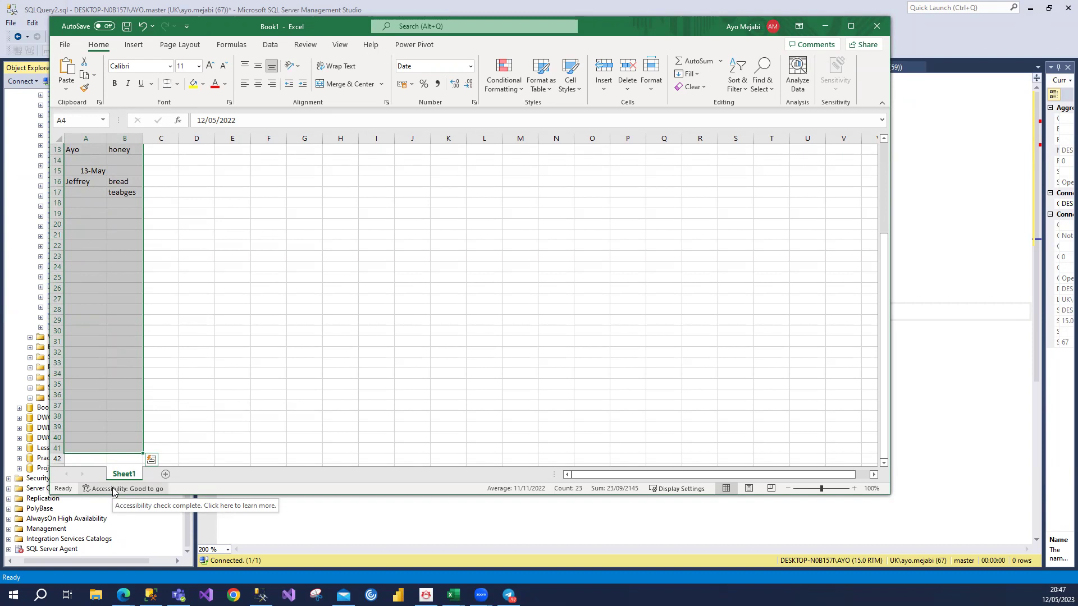
{"action": "scroll", "coordinate": [84, 199], "scroll_direction": "up", "scroll_amount": 4}
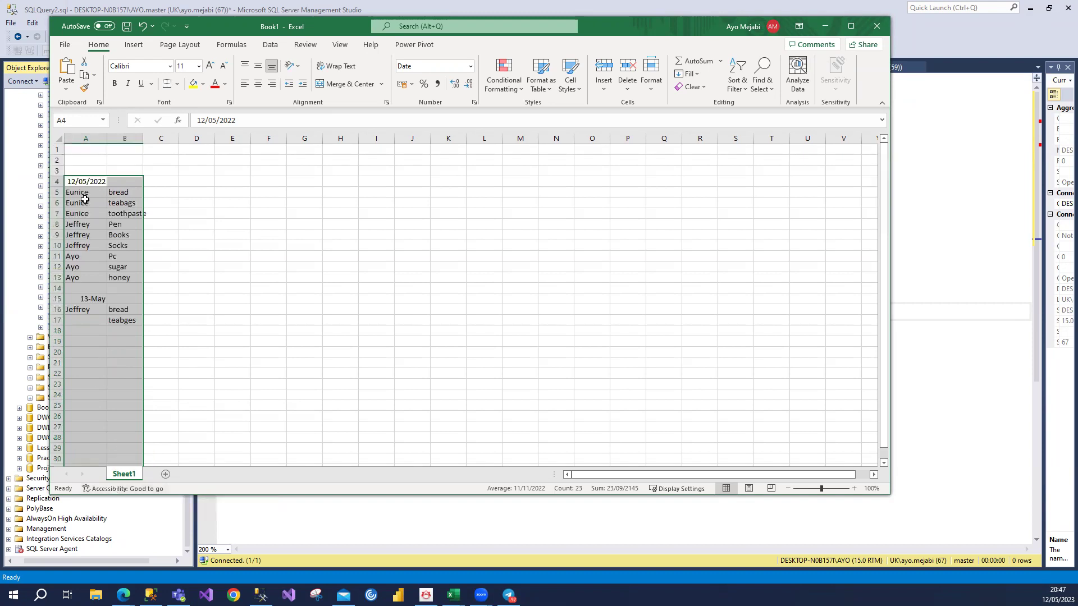
{"action": "left_click", "coordinate": [74, 227]}
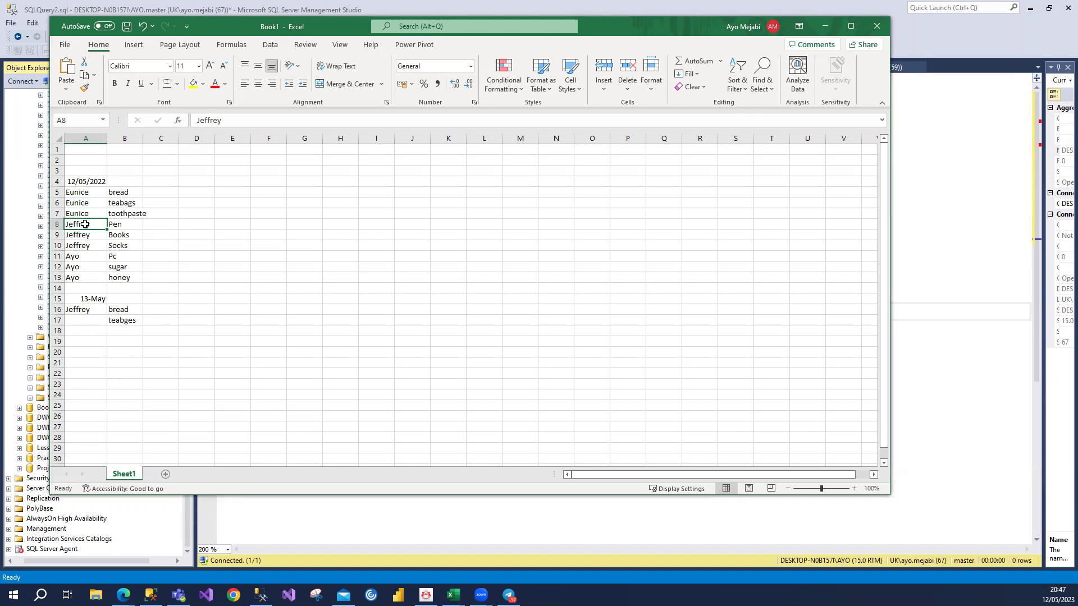
{"action": "left_click", "coordinate": [75, 193]}
{"action": "left_click_drag", "start_coordinate": [112, 211], "coordinate": [135, 329]}
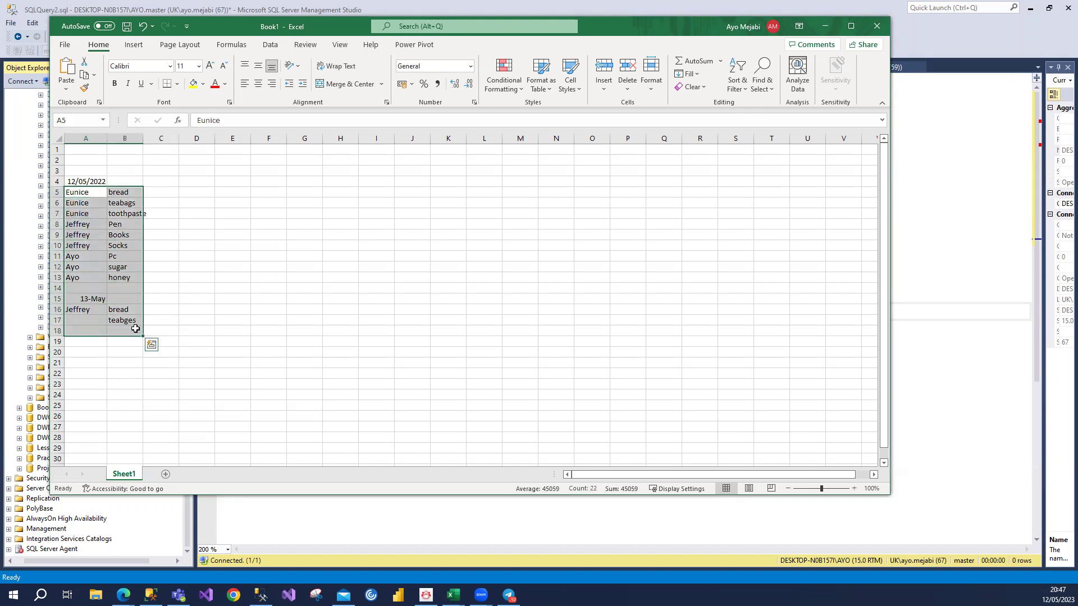
- Start a separate customer table to the right of the purchase list with the heading Names in cell G5
{"action": "left_click", "coordinate": [295, 187]}
{"action": "left_click_drag", "start_coordinate": [296, 187], "coordinate": [344, 190]}
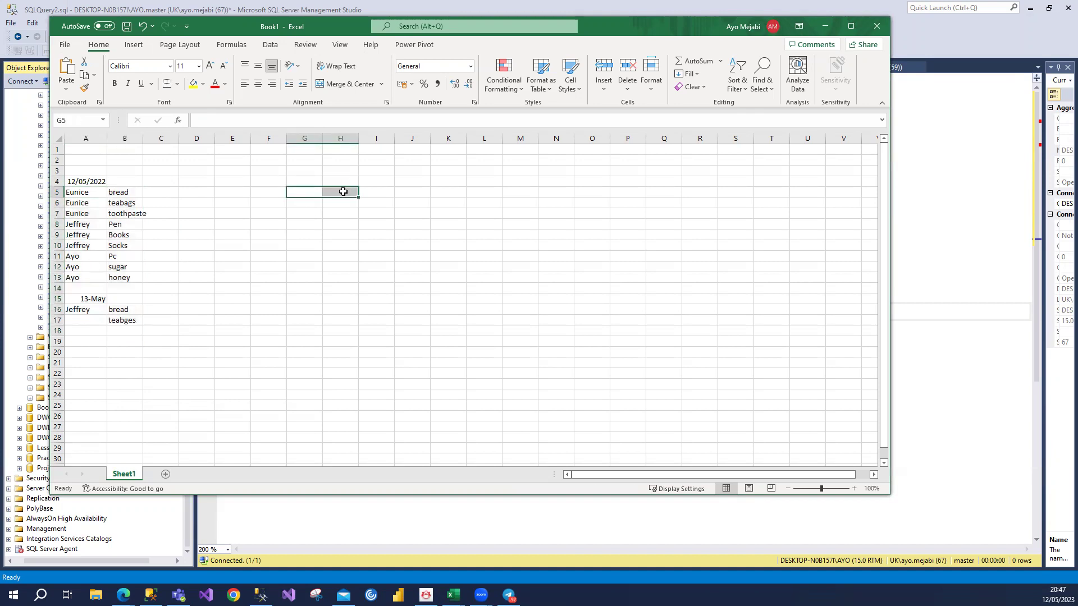
{"action": "left_click", "coordinate": [310, 193]}
{"action": "type", "text": "Nam"}
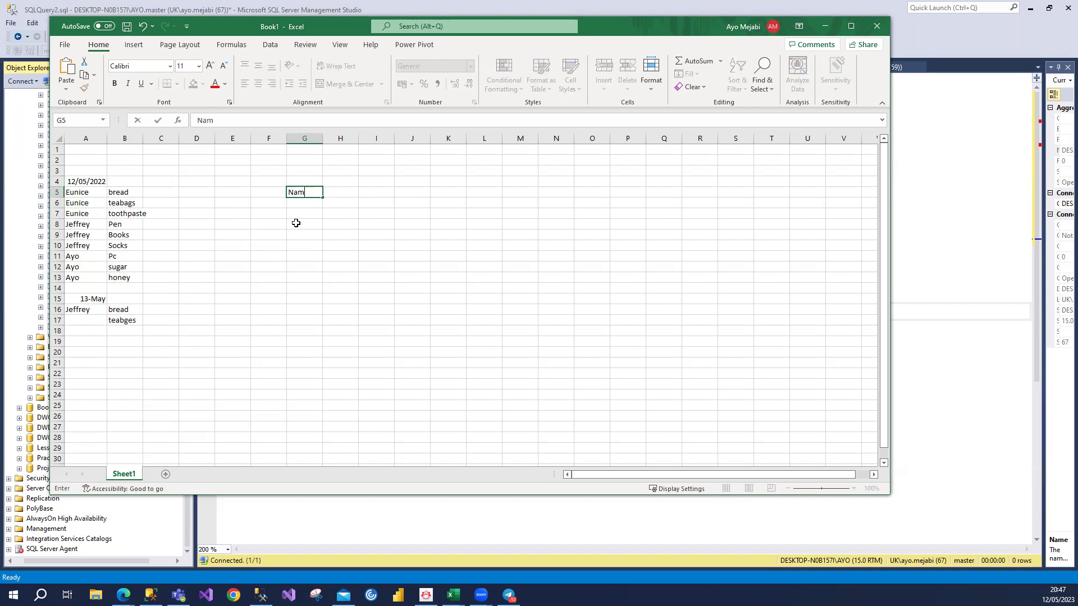
{"action": "type", "text": "es"}
{"action": "key", "text": "Return"}
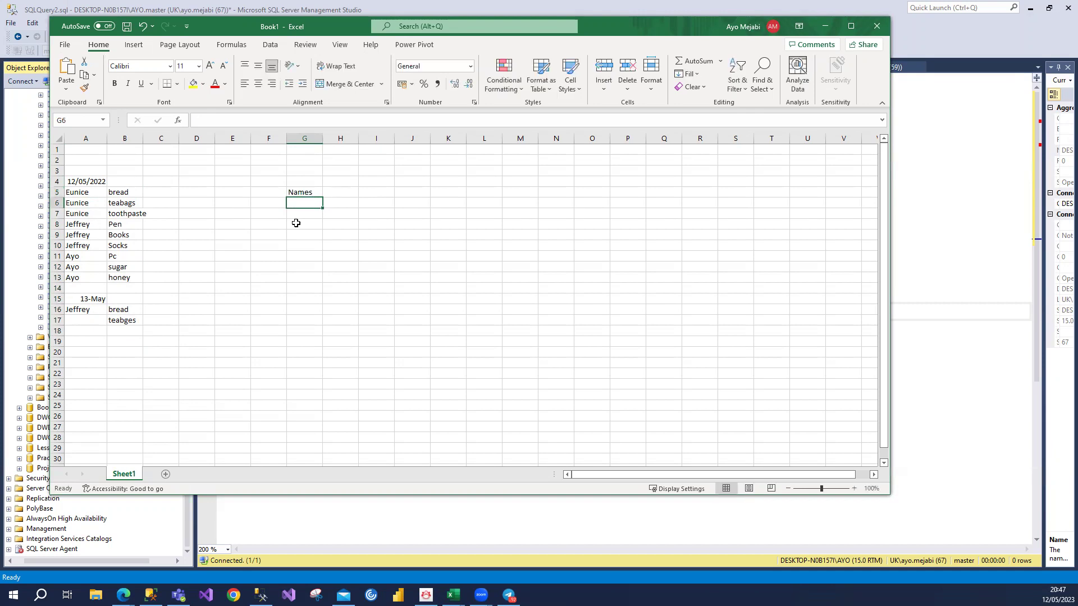
- List each of the three customers' names once in cells G6 to G8 under the Names heading
{"action": "type", "text": "Eunice"}
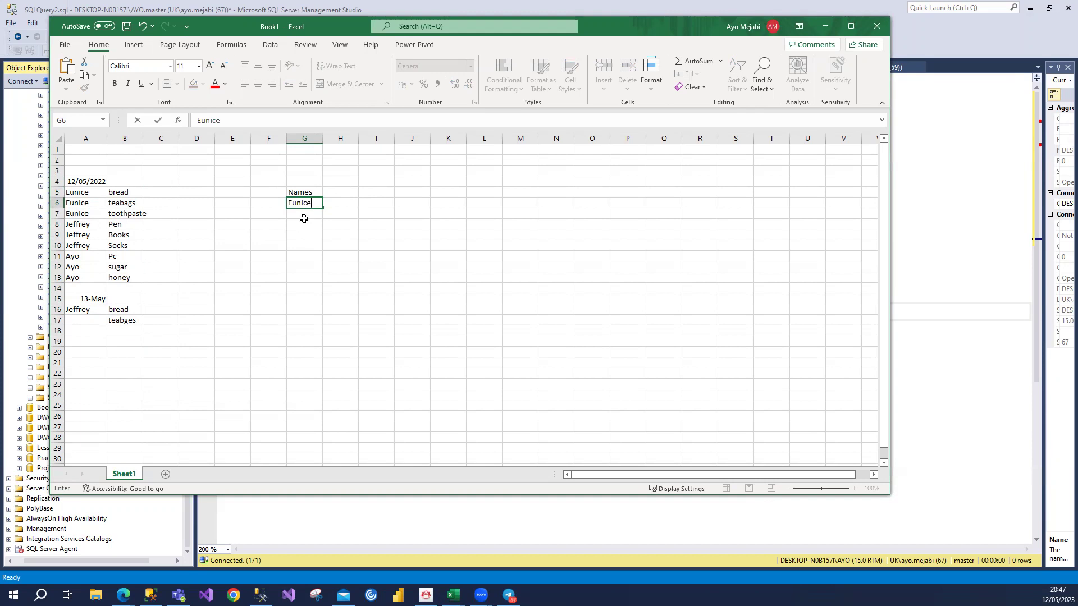
{"action": "key", "text": "Return"}
{"action": "type", "text": "Jeff"}
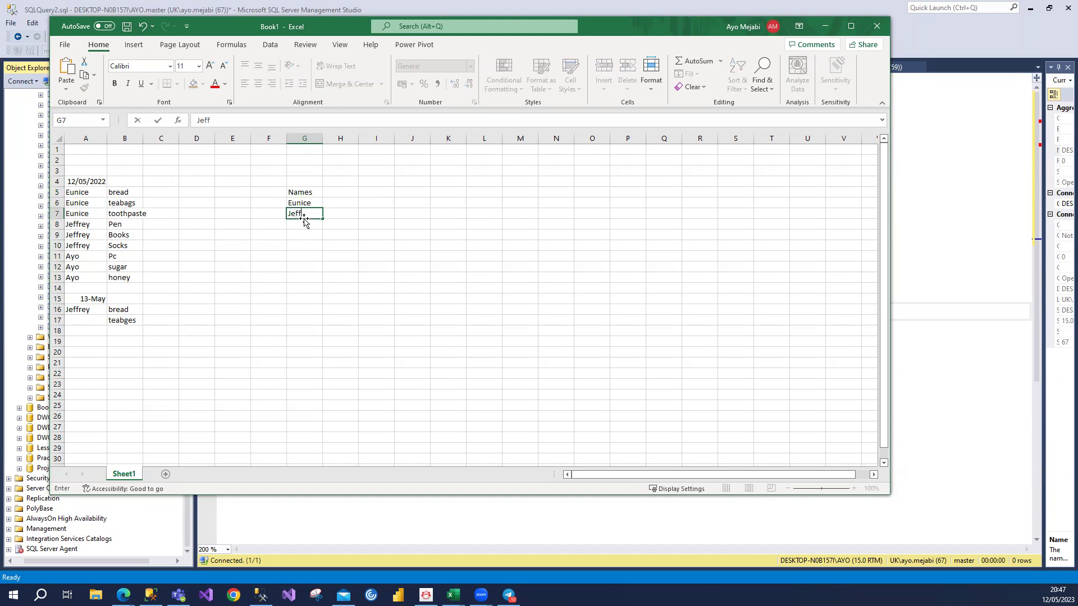
{"action": "type", "text": "erey"}
{"action": "key", "text": "Return"}
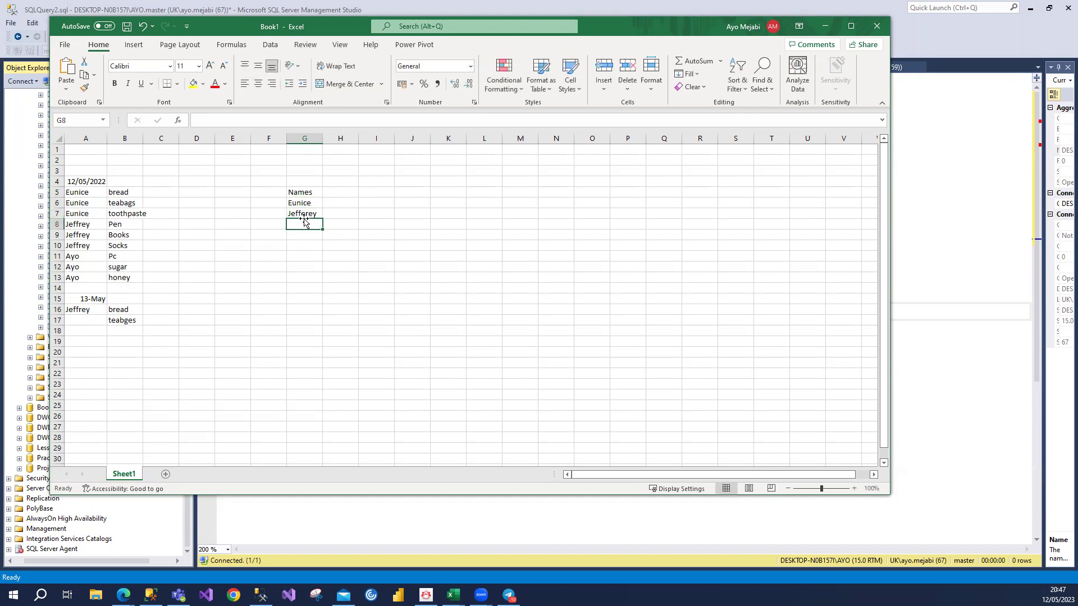
{"action": "type", "text": "Ayo"}
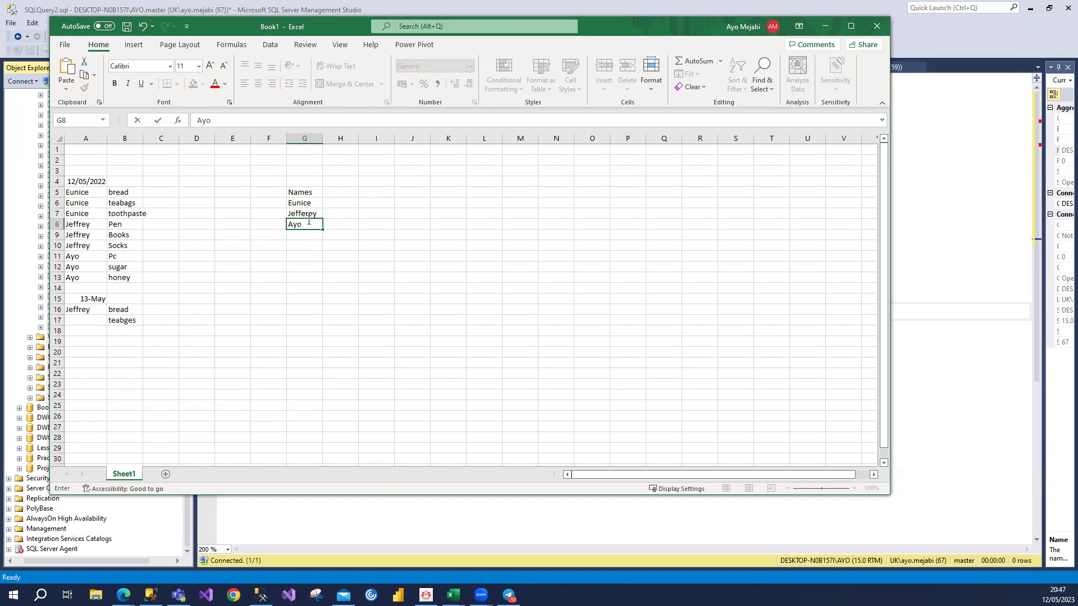
{"action": "left_click", "coordinate": [293, 194]}
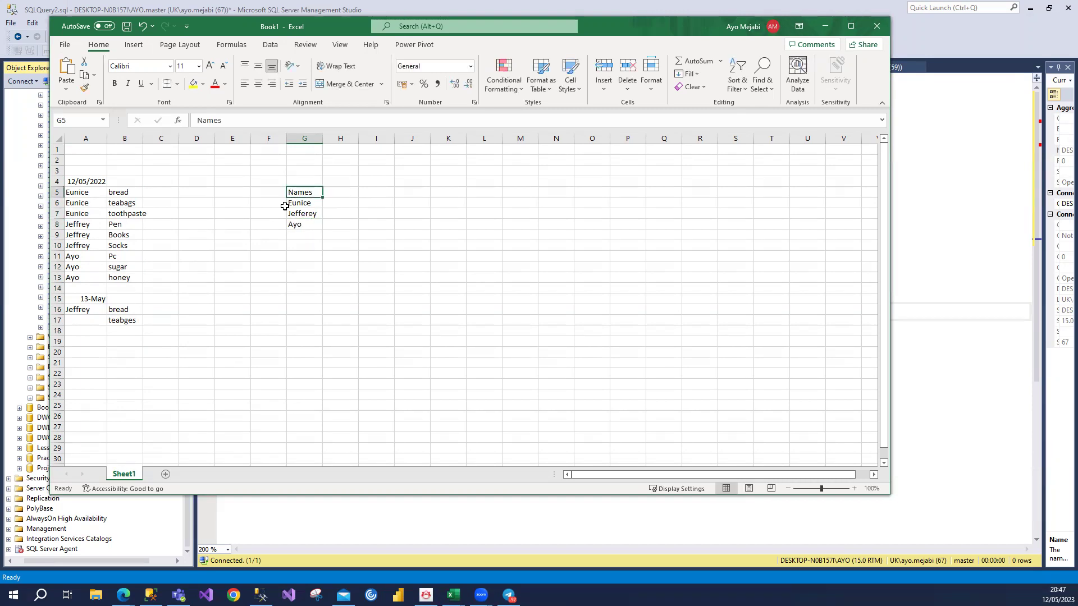
- Add an ID column beside the customer names with the heading ID in F5 and the numbers 1 to 3 in F6 to F8
{"action": "left_click", "coordinate": [258, 196]}
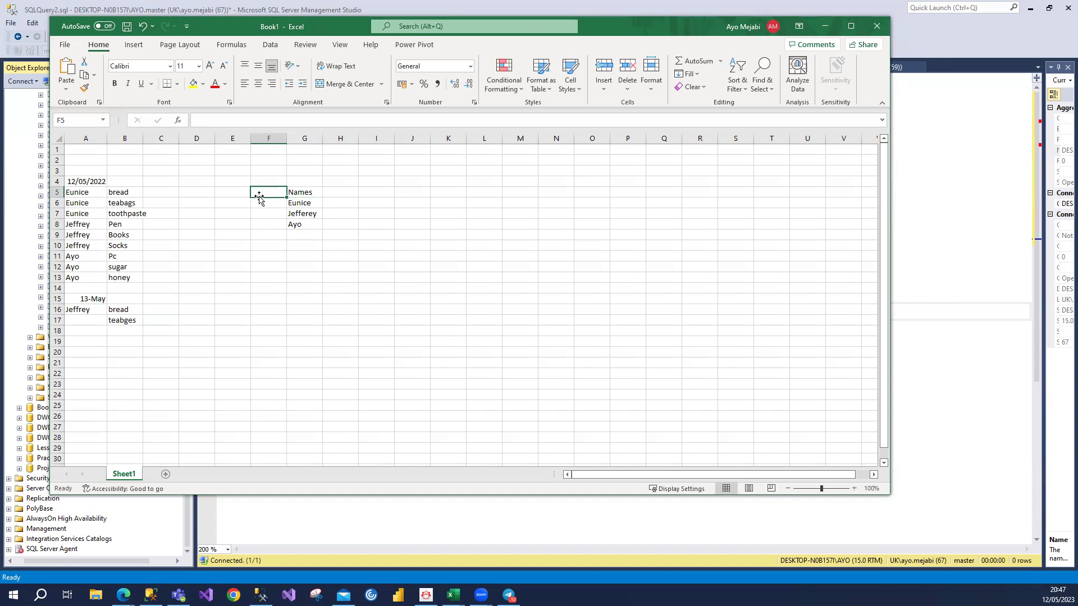
{"action": "type", "text": "ID"}
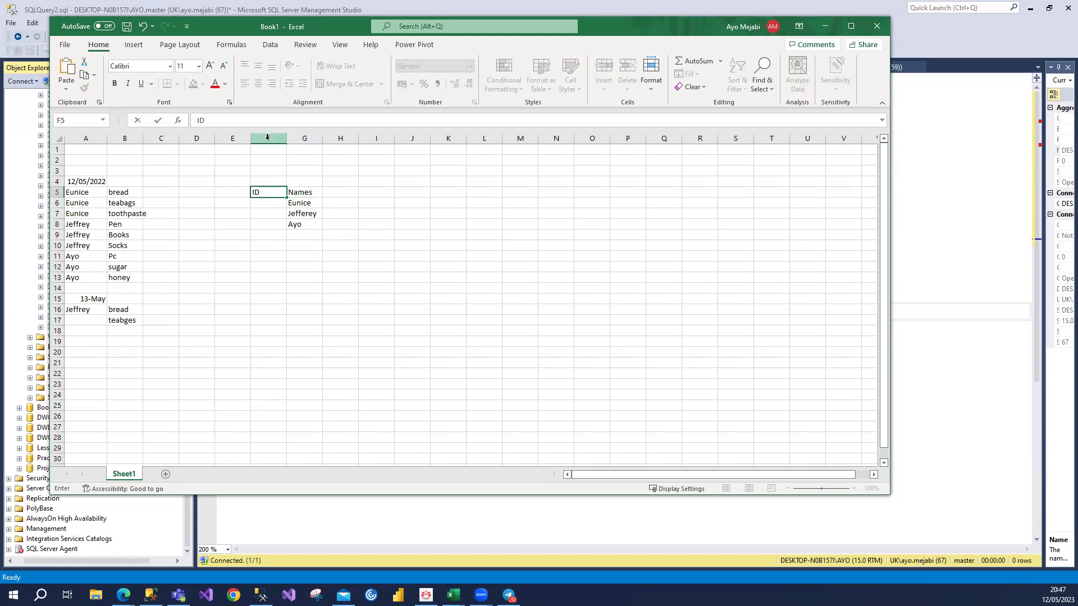
{"action": "key", "text": "Return"}
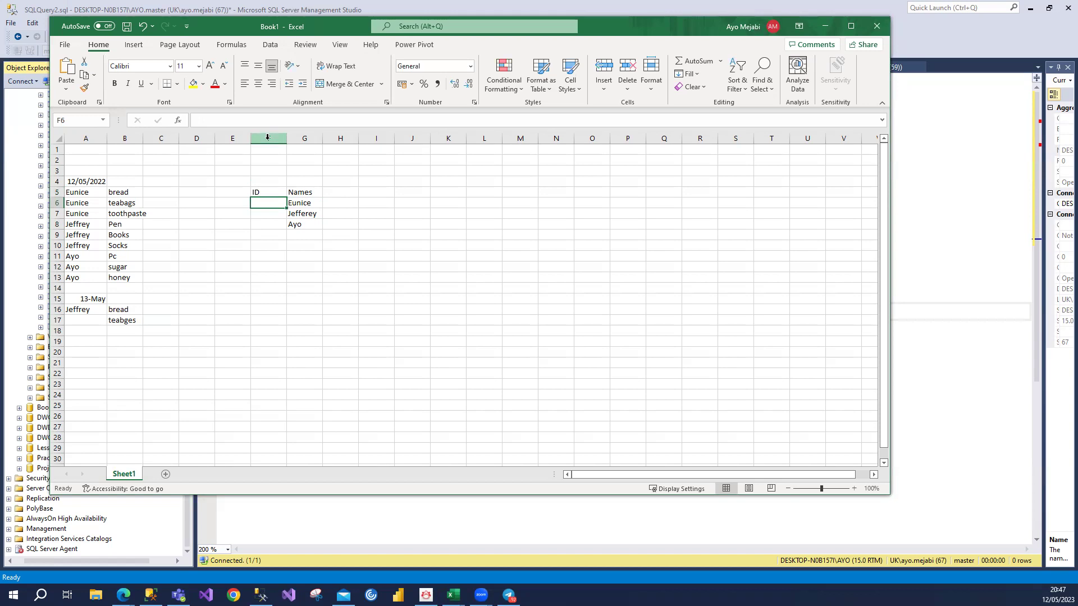
{"action": "type", "text": "1"}
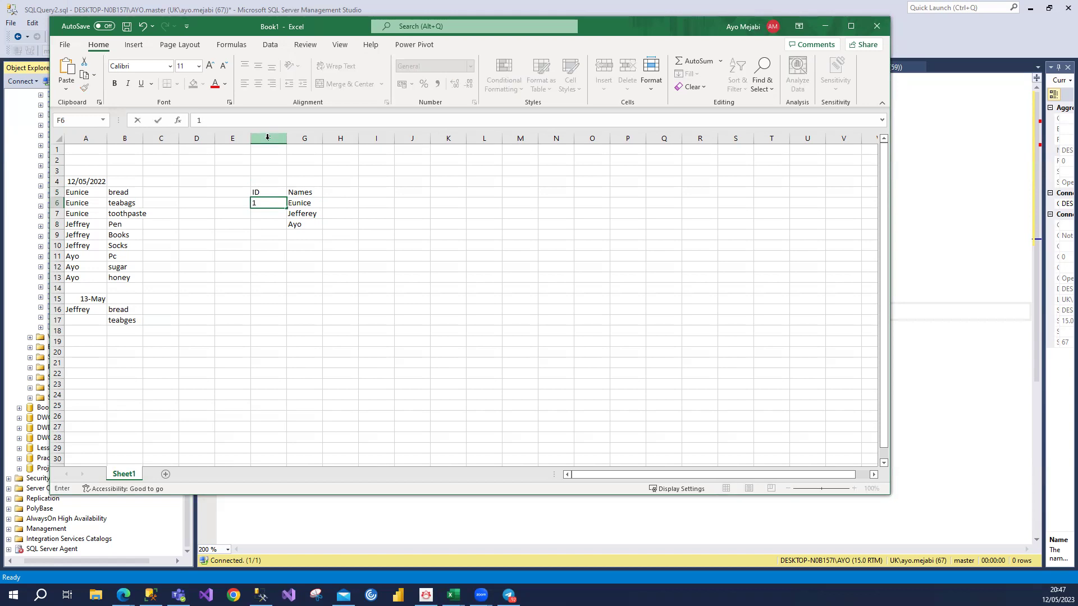
{"action": "key", "text": "Return"}
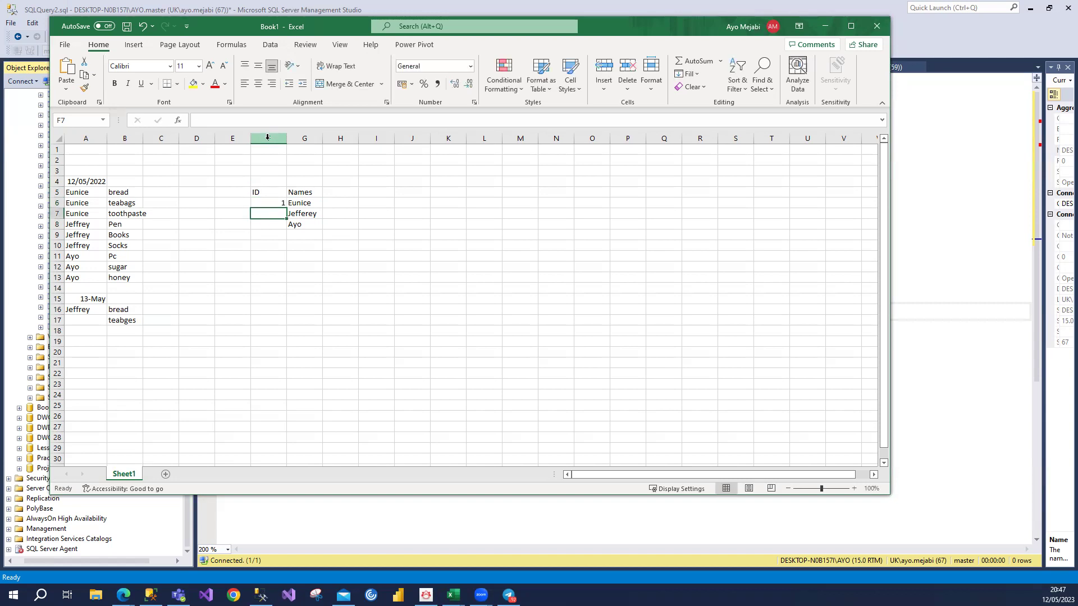
{"action": "type", "text": "2"}
{"action": "key", "text": "Return"}
{"action": "type", "text": "3"}
{"action": "key", "text": "Tab"}
{"action": "key", "text": "Down"}
{"action": "key", "text": "Up"}
{"action": "key", "text": "Up"}
{"action": "key", "text": "Up"}
{"action": "key", "text": "Down"}
{"action": "key", "text": "Down"}
{"action": "key", "text": "Left"}
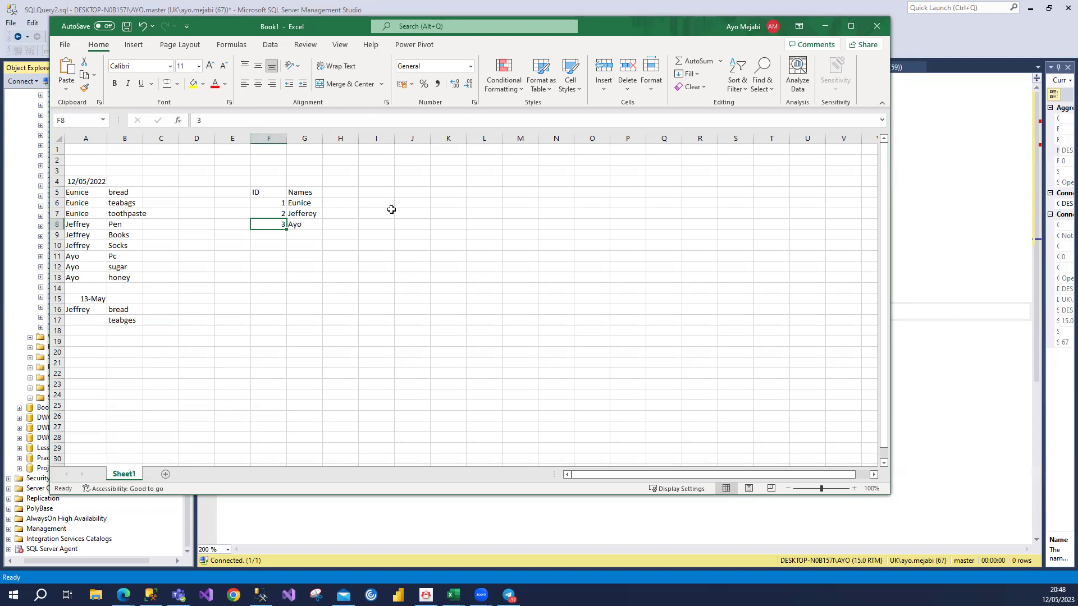
- Start a separate product table with the heading Producrts in cell Q5 and bread as its first item in Q6
{"action": "double_click", "coordinate": [662, 192]}
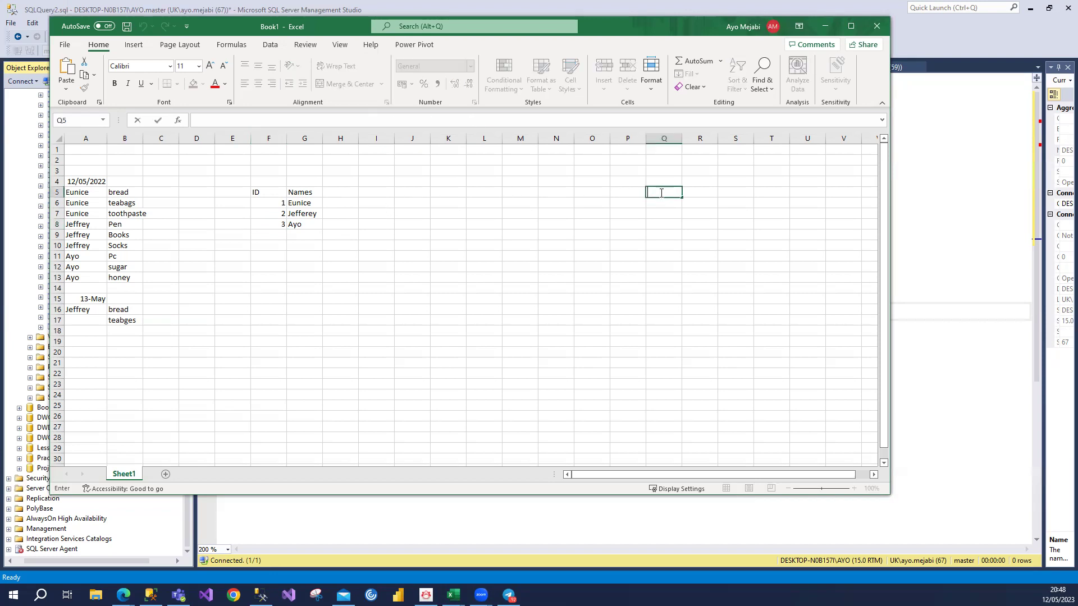
{"action": "type", "text": "Producrts"}
{"action": "left_click", "coordinate": [667, 207]}
{"action": "type", "text": "bread"}
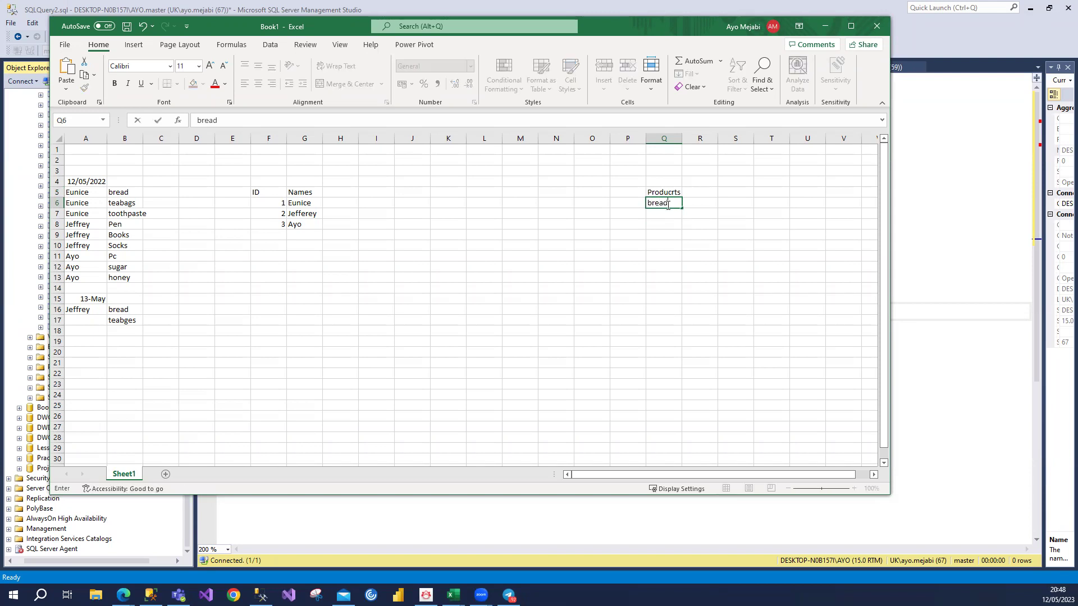
{"action": "key", "text": "Return"}
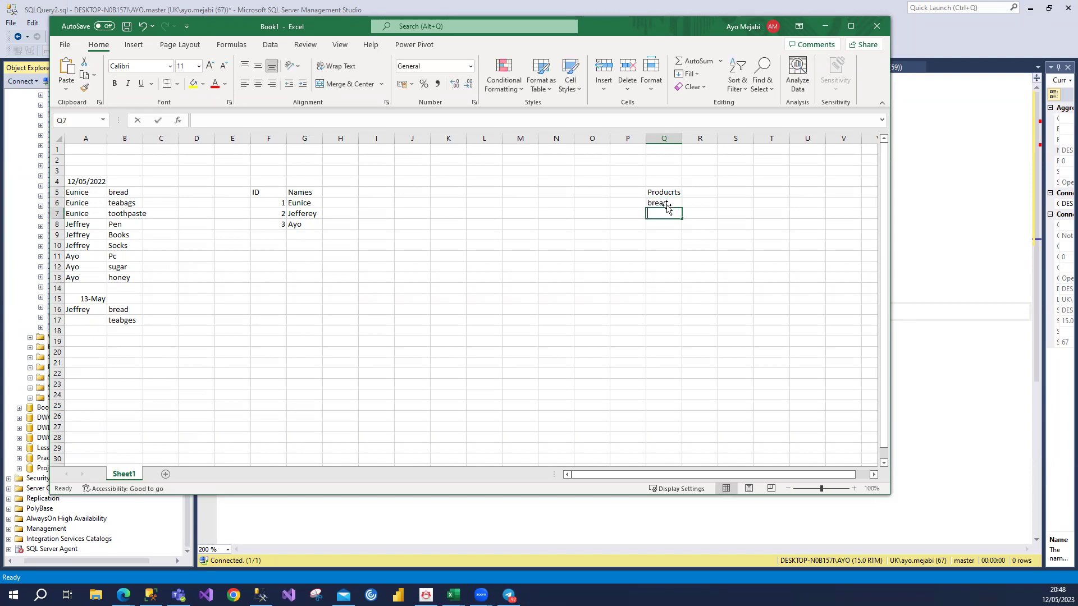
- List the remaining products teabags, tp, hon and sug in cells Q7 to Q10
{"action": "type", "text": "teabags"}
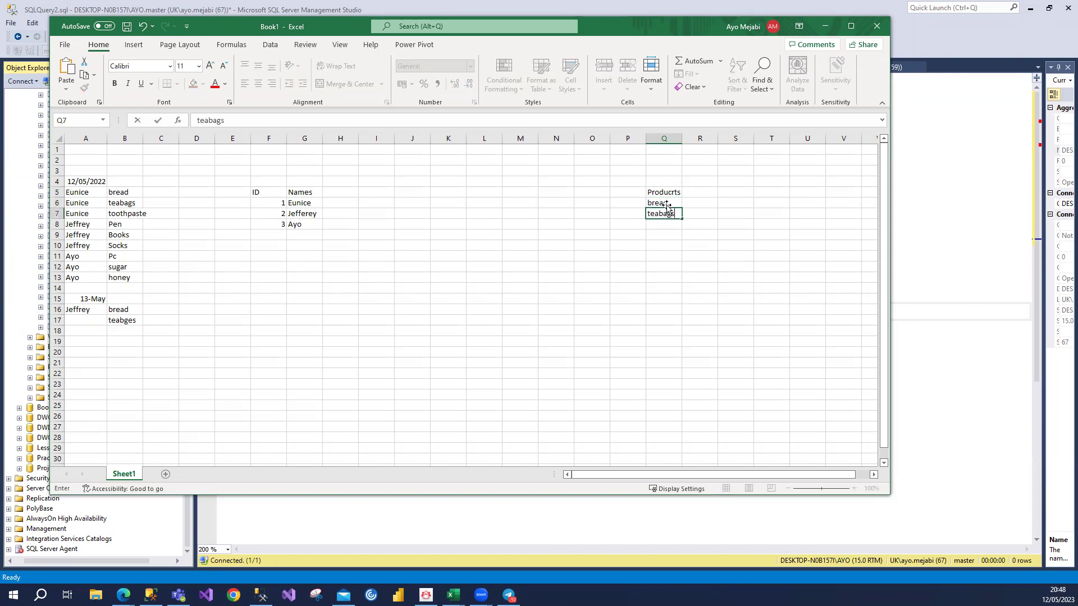
{"action": "key", "text": "Return"}
{"action": "type", "text": "tp"}
{"action": "key", "text": "Return"}
{"action": "type", "text": "hon"}
{"action": "key", "text": "Return"}
{"action": "type", "text": "sug"}
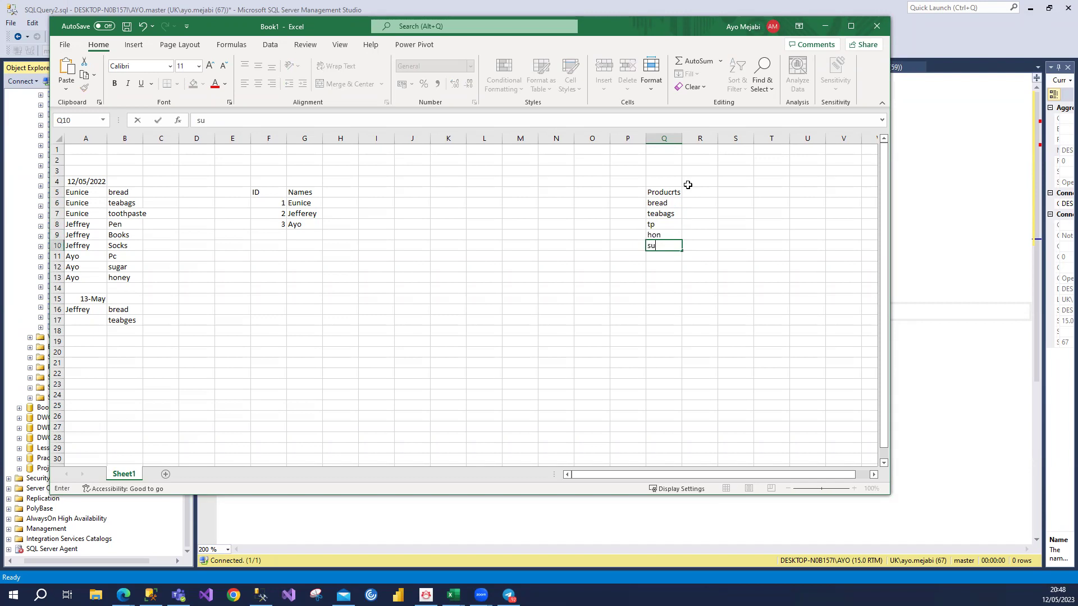
{"action": "key", "text": "Return"}
- Correct the misspelled product table heading in Q5 to Products
{"action": "key", "text": "Up"}
{"action": "key", "text": "Up"}
{"action": "key", "text": "Up"}
{"action": "key", "text": "Up"}
{"action": "key", "text": "Up"}
{"action": "key", "text": "Up"}
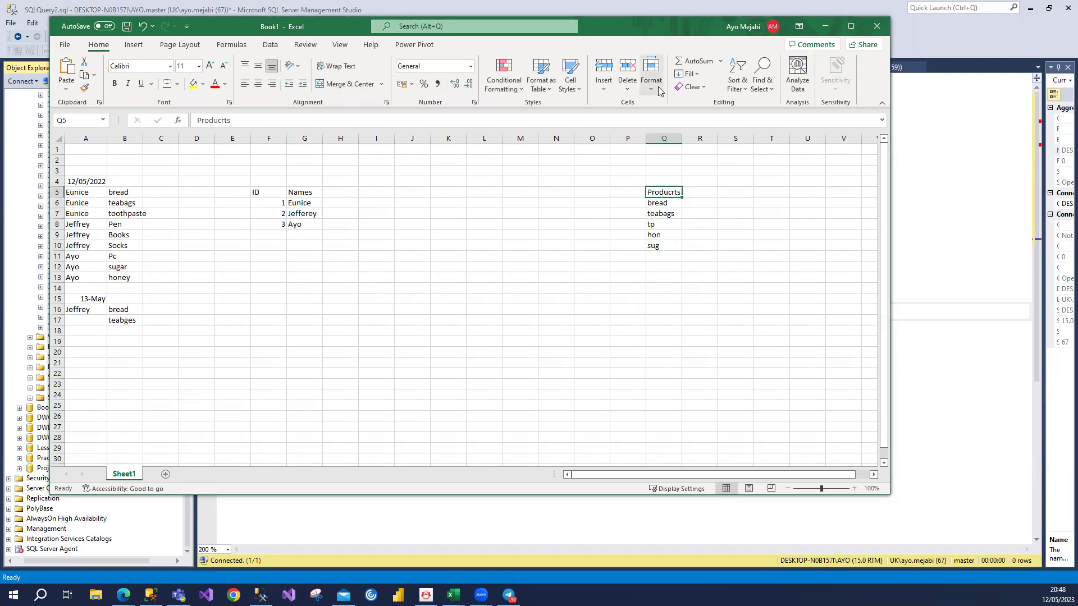
{"action": "key", "text": "Up"}
{"action": "key", "text": "Up"}
{"action": "key", "text": "Up"}
{"action": "key", "text": "Up"}
{"action": "double_click", "coordinate": [674, 192]}
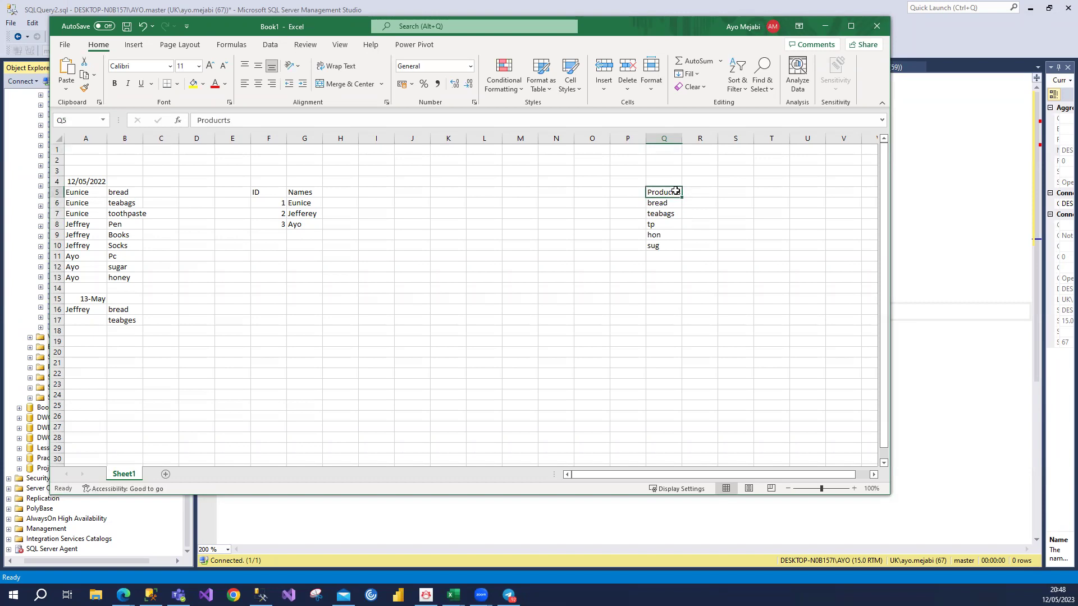
{"action": "key", "text": "ctrl+Return"}
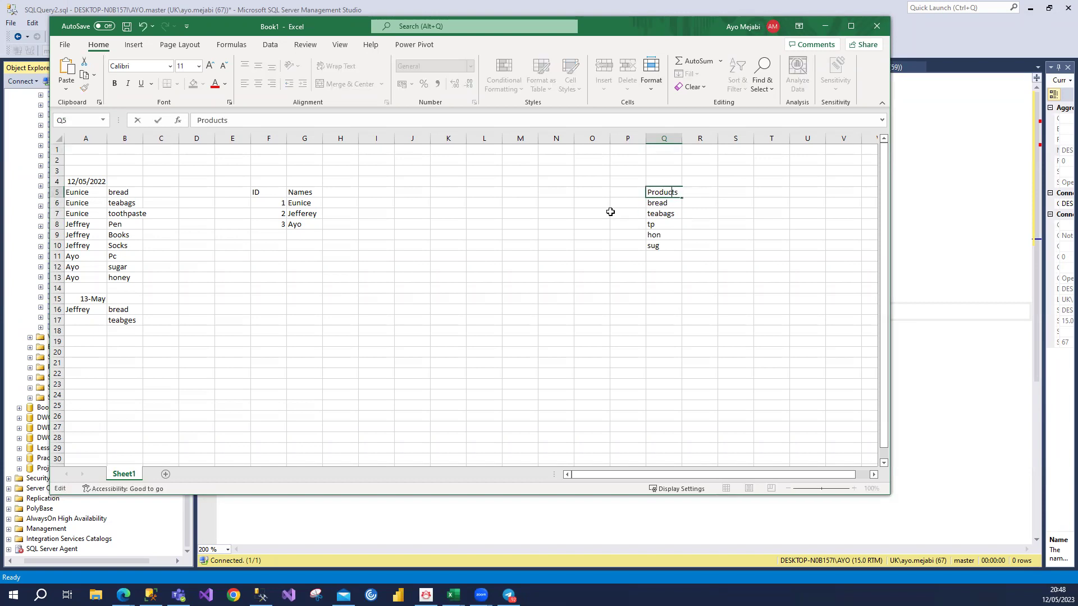
- Add a column heading Product in cell P5 beside the Products heading
{"action": "right_click", "coordinate": [620, 196]}
{"action": "left_click", "coordinate": [620, 192]}
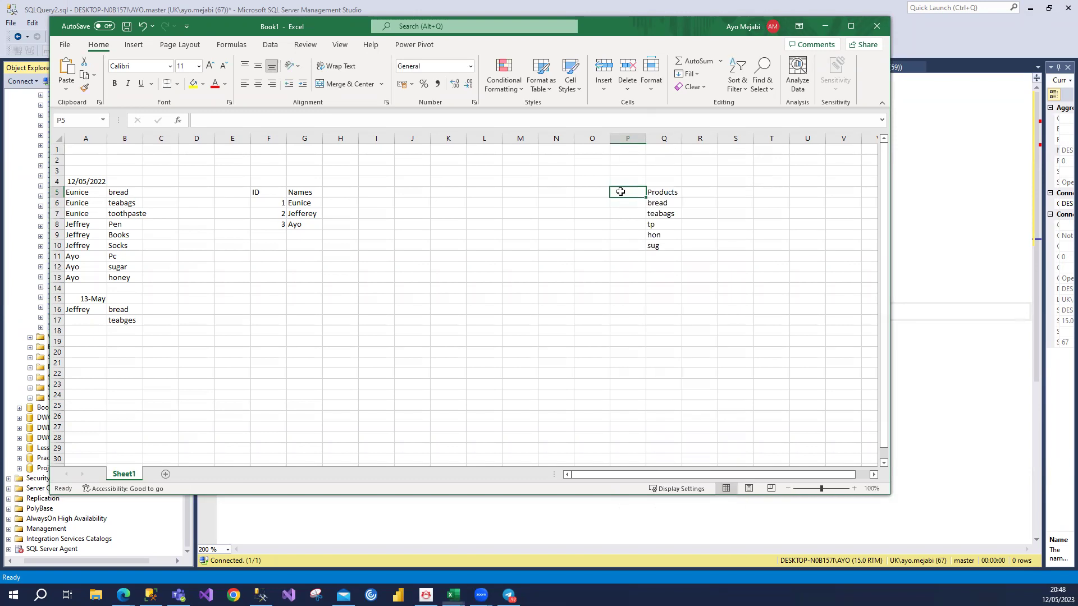
{"action": "type", "text": "Product"}
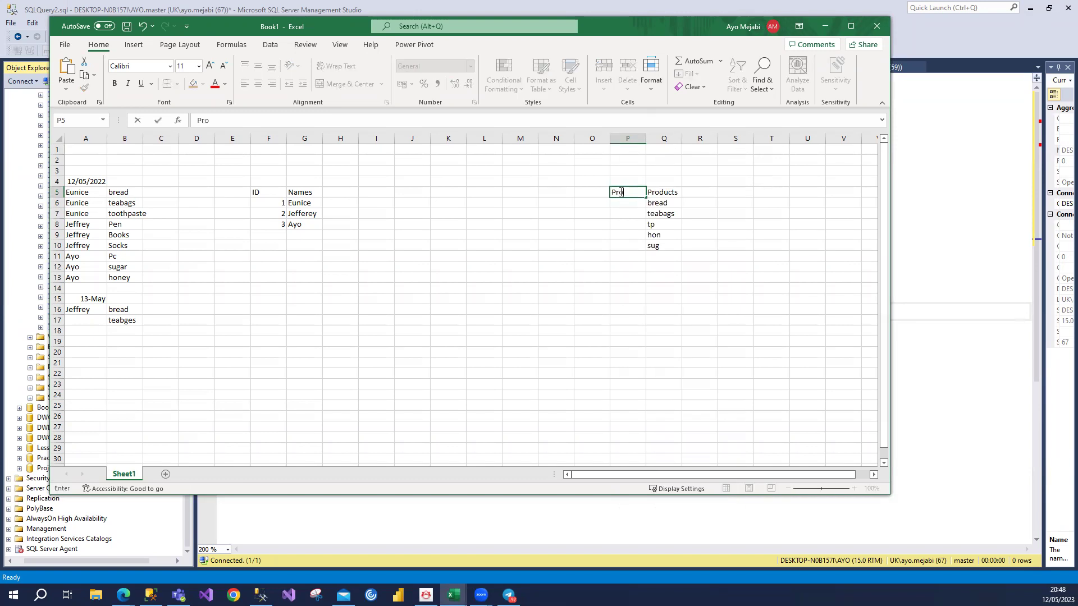
{"action": "key", "text": "Return"}
- Number the five listed products 1 to 5 in cells P6 to P10
{"action": "type", "text": "1"}
{"action": "key", "text": "Return"}
{"action": "type", "text": "2"}
{"action": "key", "text": "Return"}
{"action": "type", "text": "3"}
{"action": "key", "text": "Return"}
{"action": "type", "text": "4"}
{"action": "key", "text": "Return"}
{"action": "type", "text": "5"}
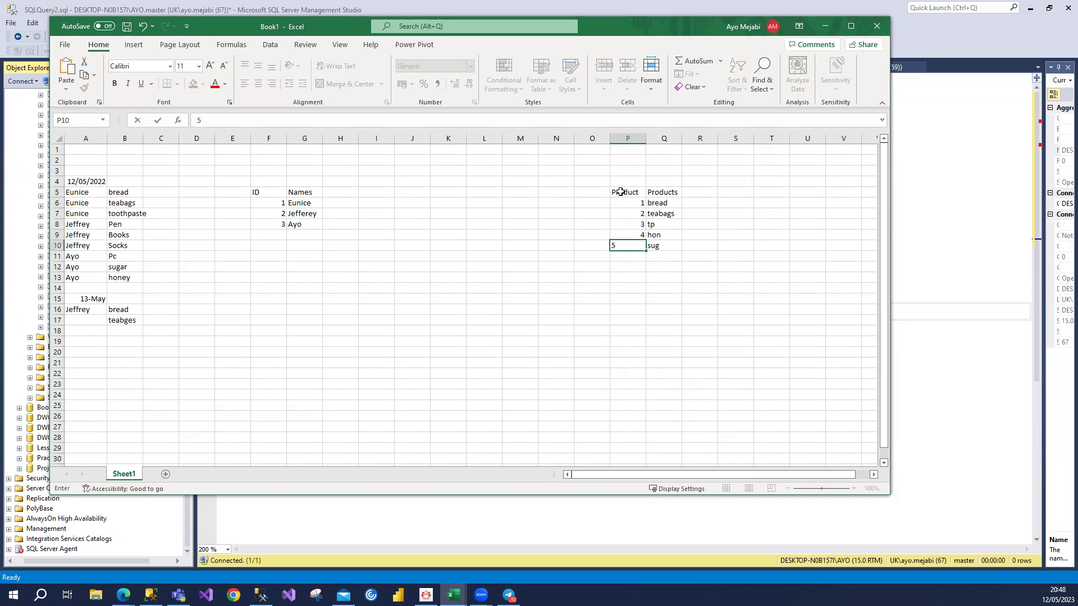
{"action": "key", "text": "Return"}
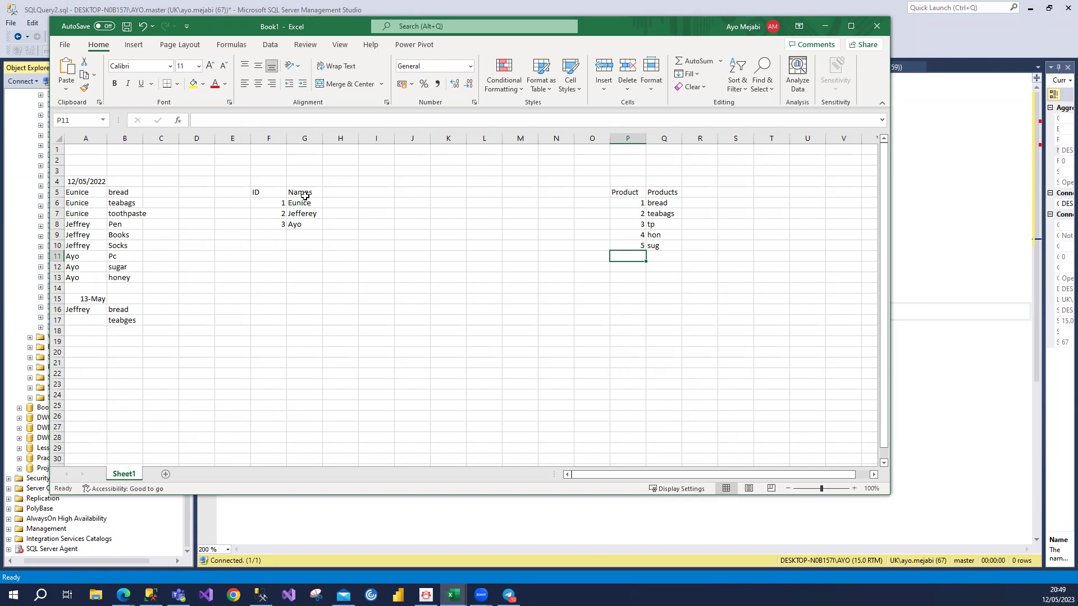
- Compare the repeated customer names in column A with the separate customer table and the product table
{"action": "left_click_drag", "start_coordinate": [314, 184], "coordinate": [686, 325]}
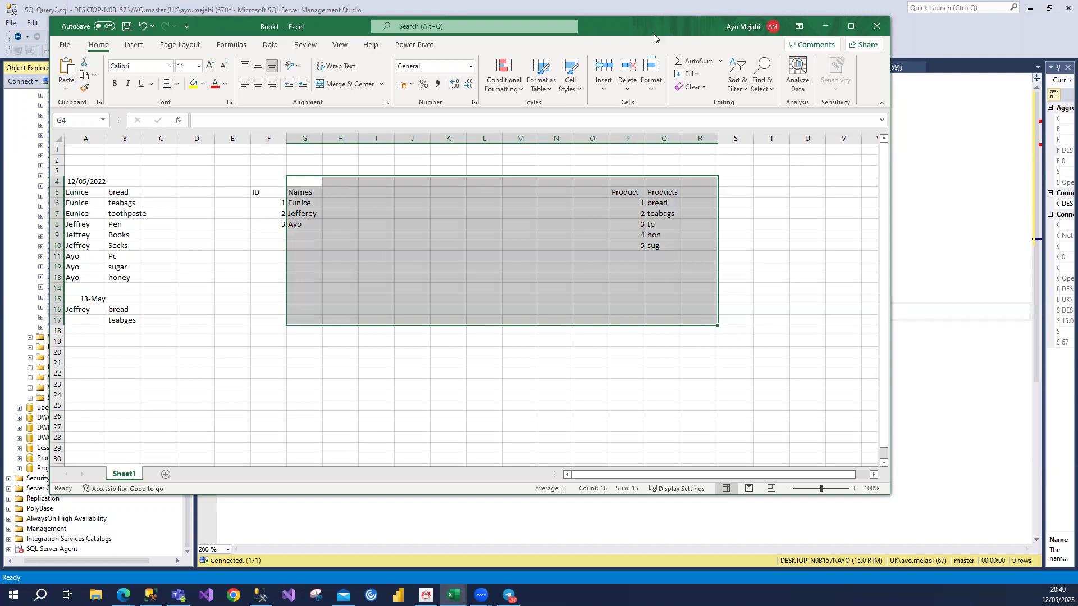
{"action": "left_click", "coordinate": [340, 195]}
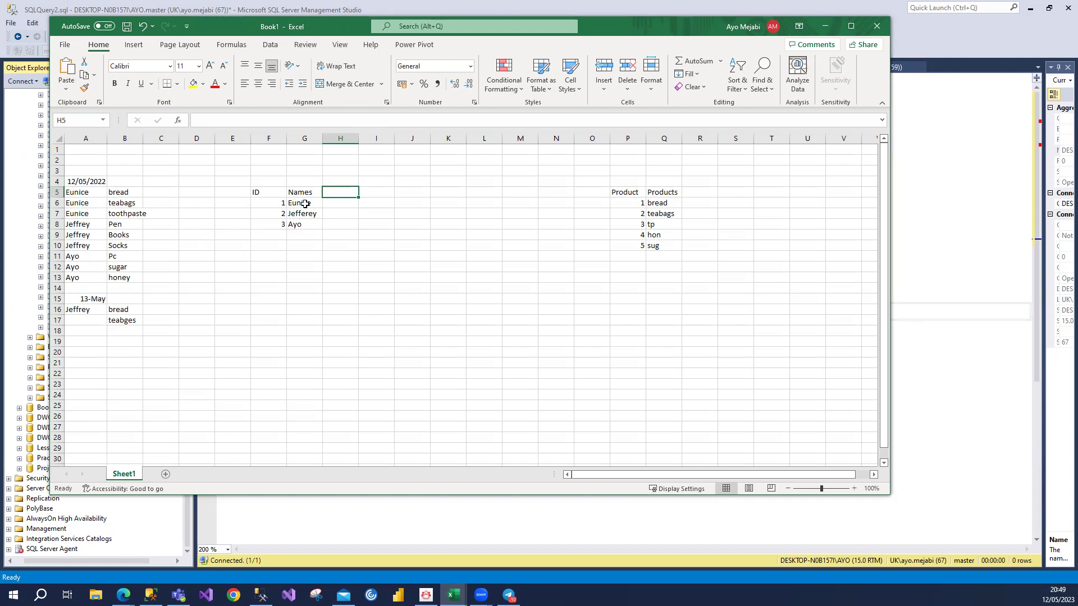
{"action": "left_click_drag", "start_coordinate": [303, 206], "coordinate": [302, 224]}
{"action": "left_click_drag", "start_coordinate": [84, 196], "coordinate": [81, 273]}
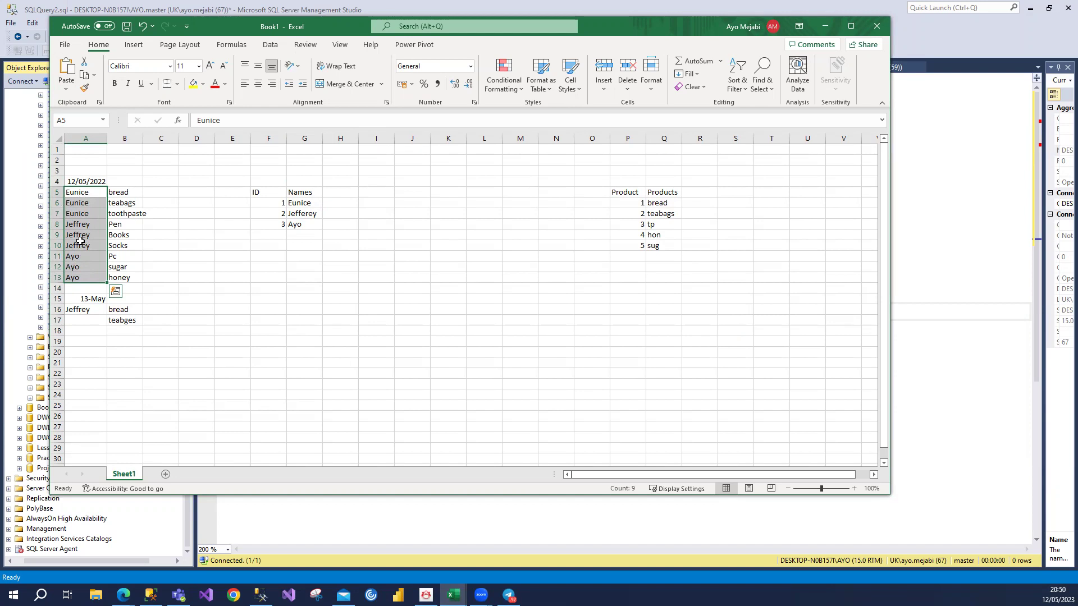
{"action": "left_click_drag", "start_coordinate": [85, 203], "coordinate": [81, 280]}
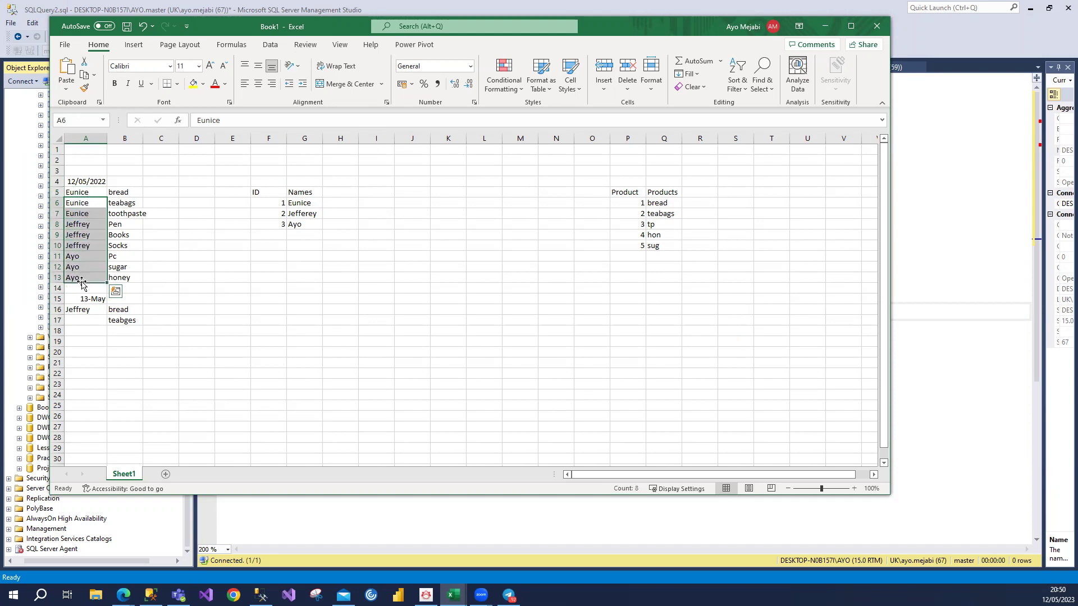
{"action": "left_click_drag", "start_coordinate": [296, 202], "coordinate": [309, 223]}
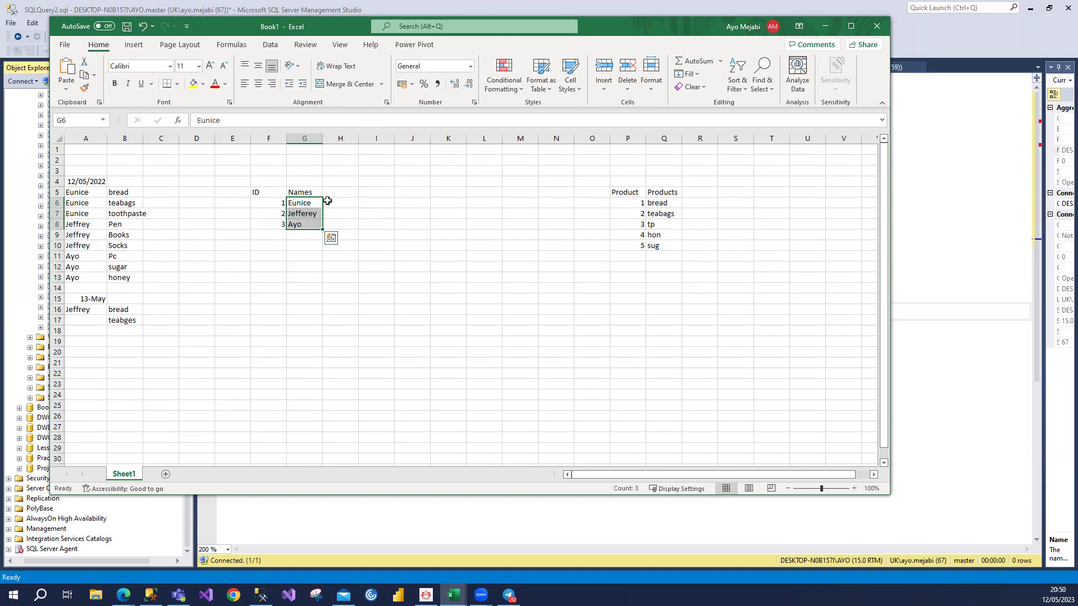
{"action": "left_click", "coordinate": [329, 182]}
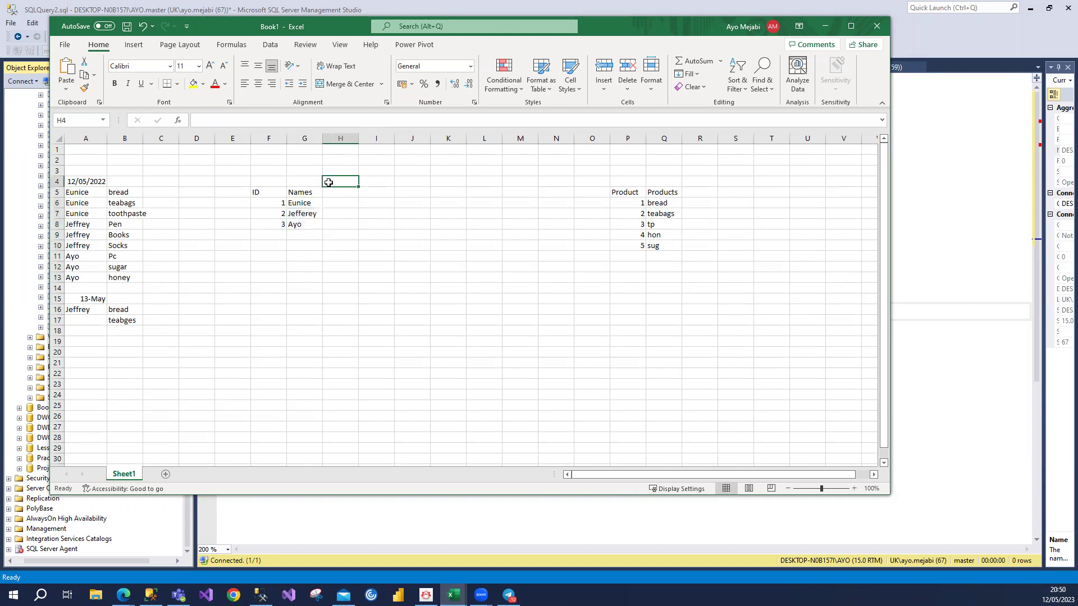
{"action": "left_click", "coordinate": [311, 185]}
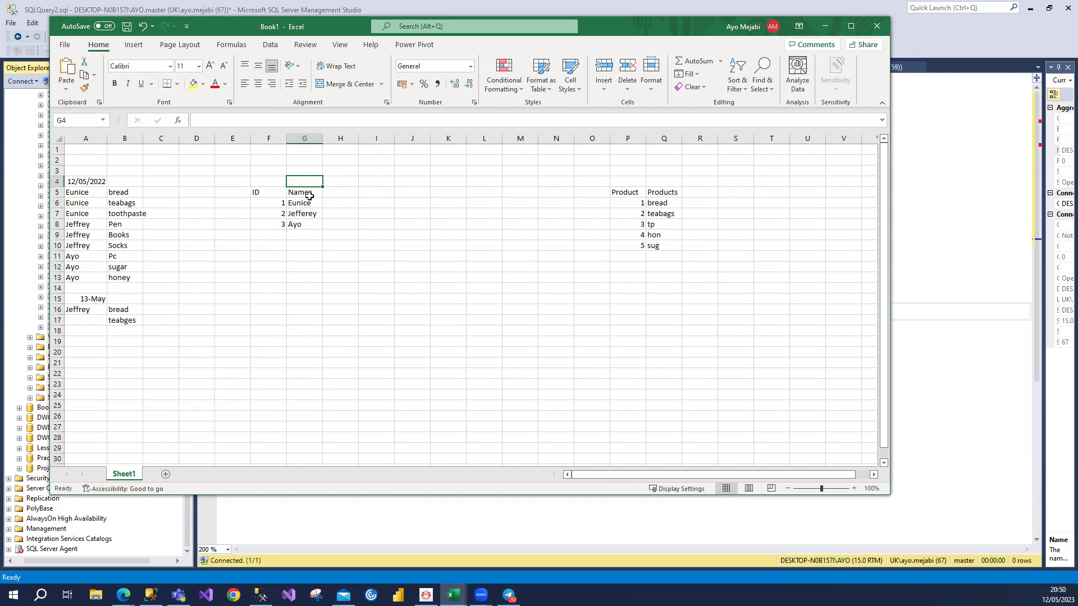
{"action": "left_click", "coordinate": [311, 203]}
{"action": "left_click", "coordinate": [650, 253]}
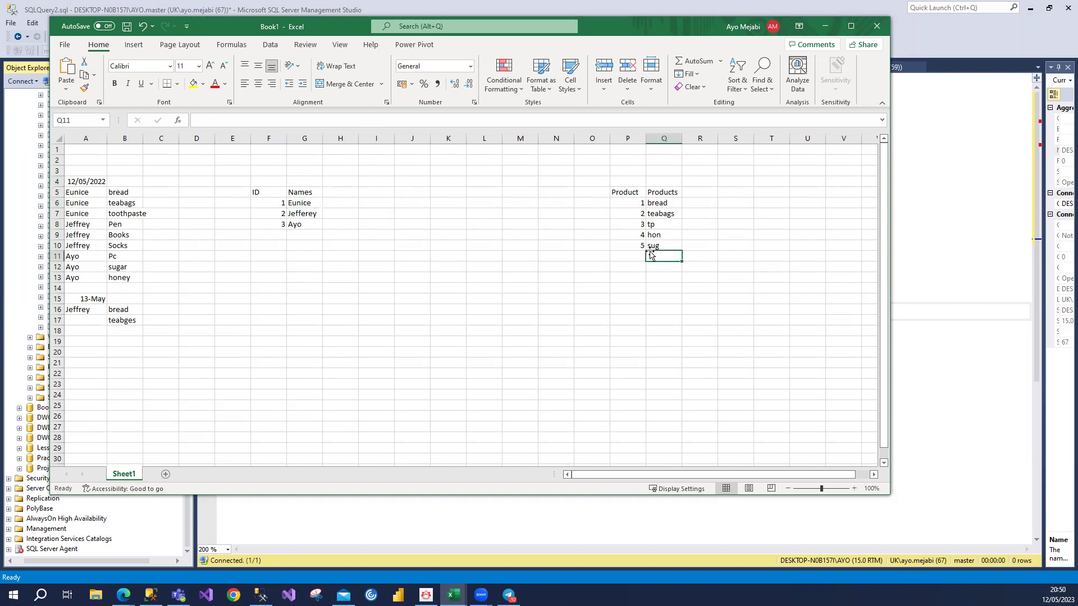
{"action": "left_click", "coordinate": [650, 245]}
- Start a purchase record below the tables with the date 12/65 in H14 and the first customer's name in H15
{"action": "left_click", "coordinate": [349, 308]}
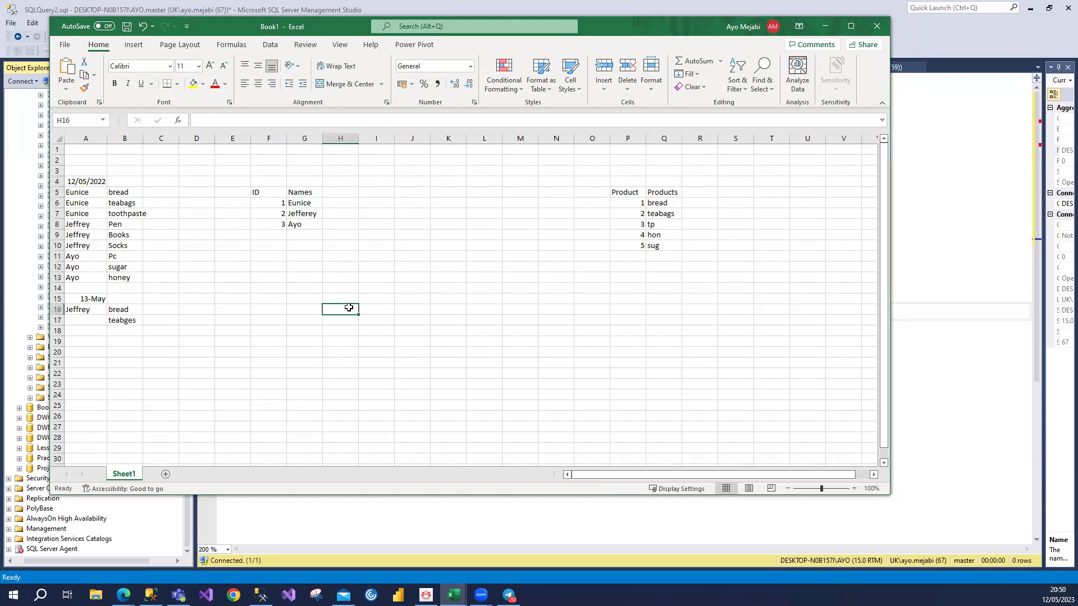
{"action": "left_click", "coordinate": [339, 288]}
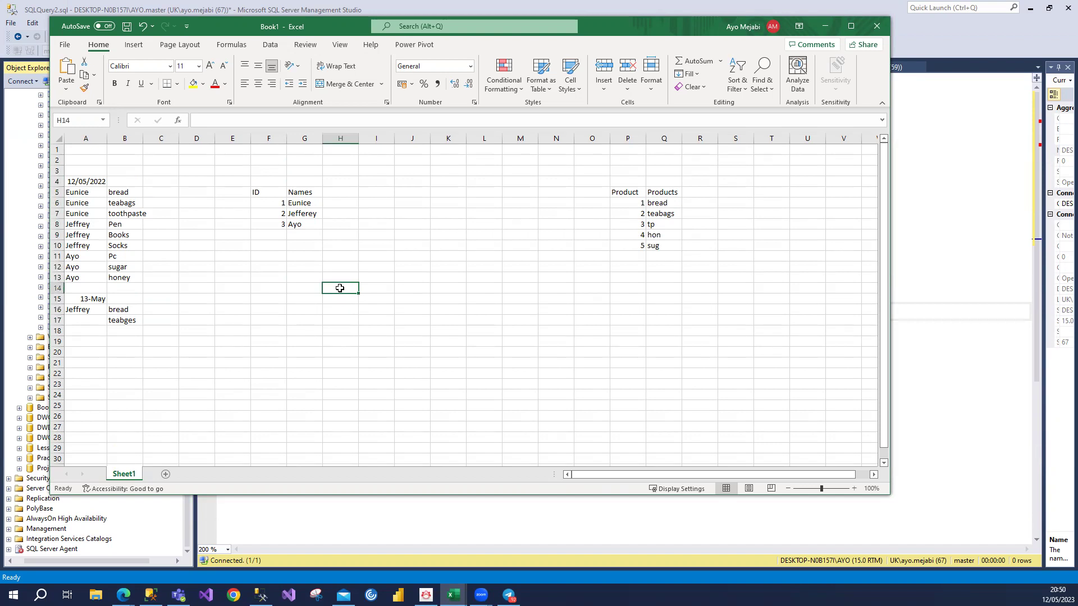
{"action": "type", "text": "12/65"}
{"action": "key", "text": "Return"}
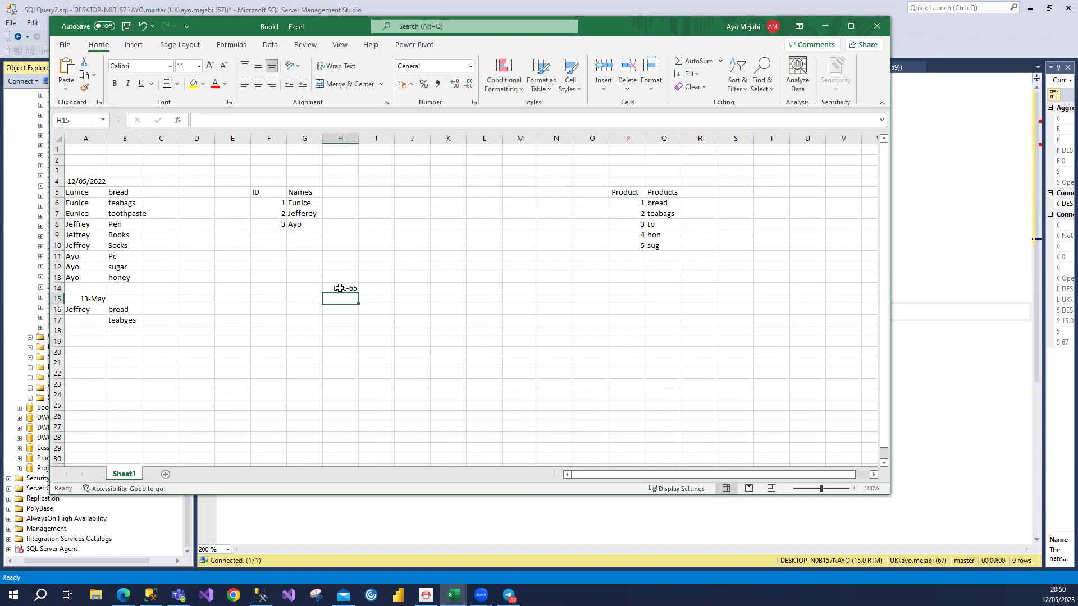
{"action": "type", "text": "EUnice"}
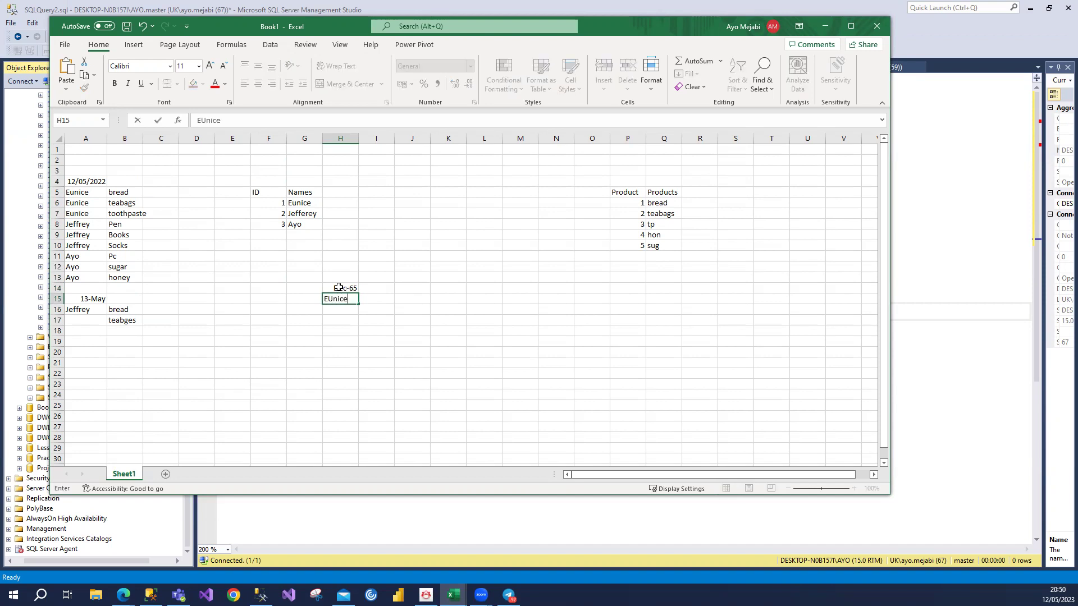
- Record the customer's purchases as product numbers 1, 2 and 5 in cells J15 to L15
{"action": "key", "text": "Tab"}
{"action": "key", "text": "Right"}
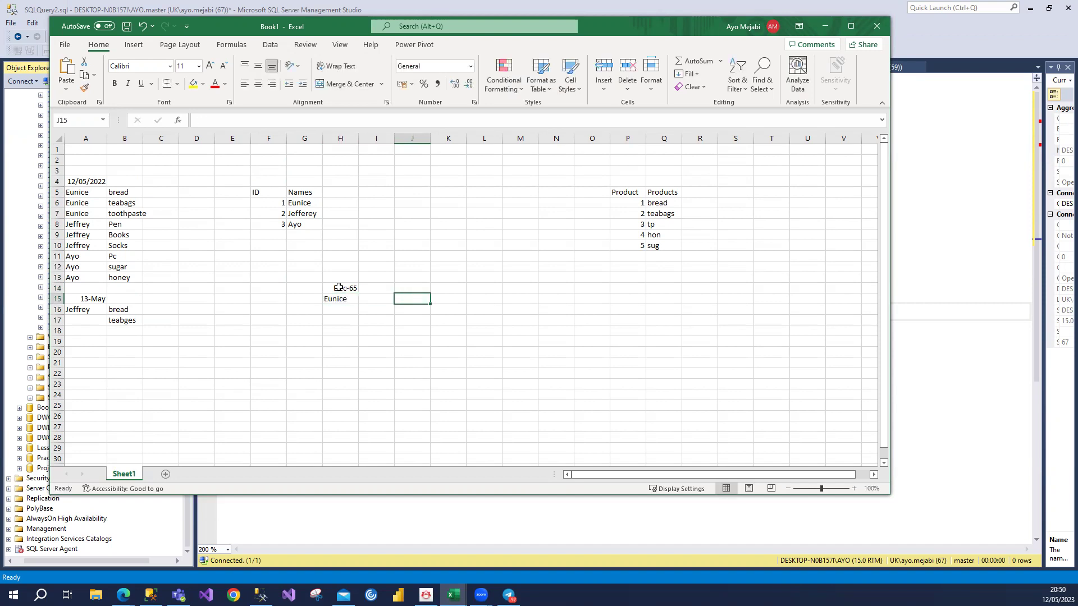
{"action": "type", "text": "1"}
{"action": "key", "text": "Tab"}
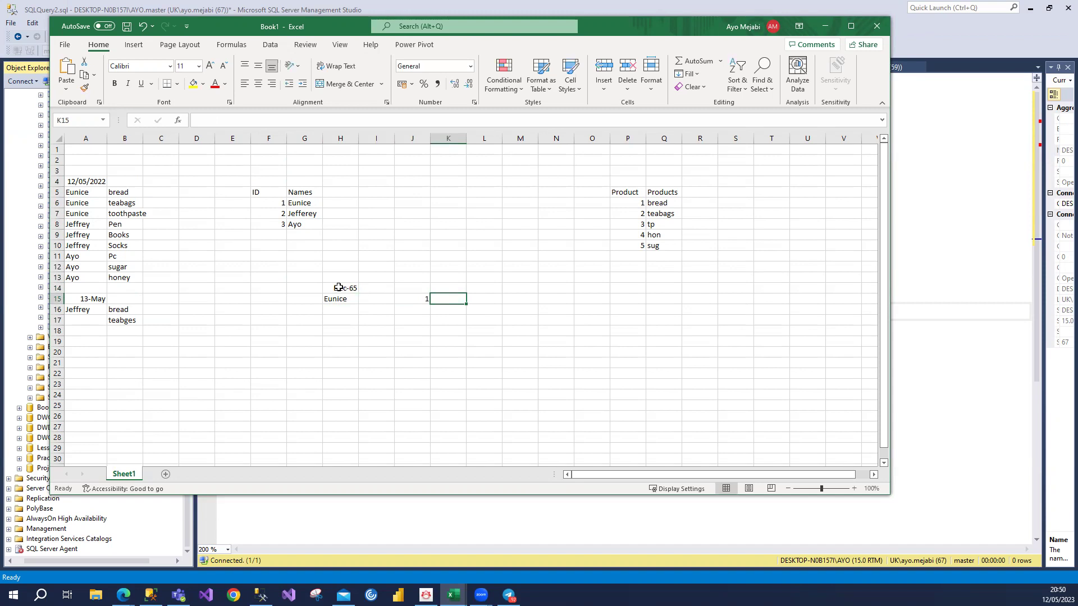
{"action": "type", "text": "2"}
{"action": "key", "text": "Tab"}
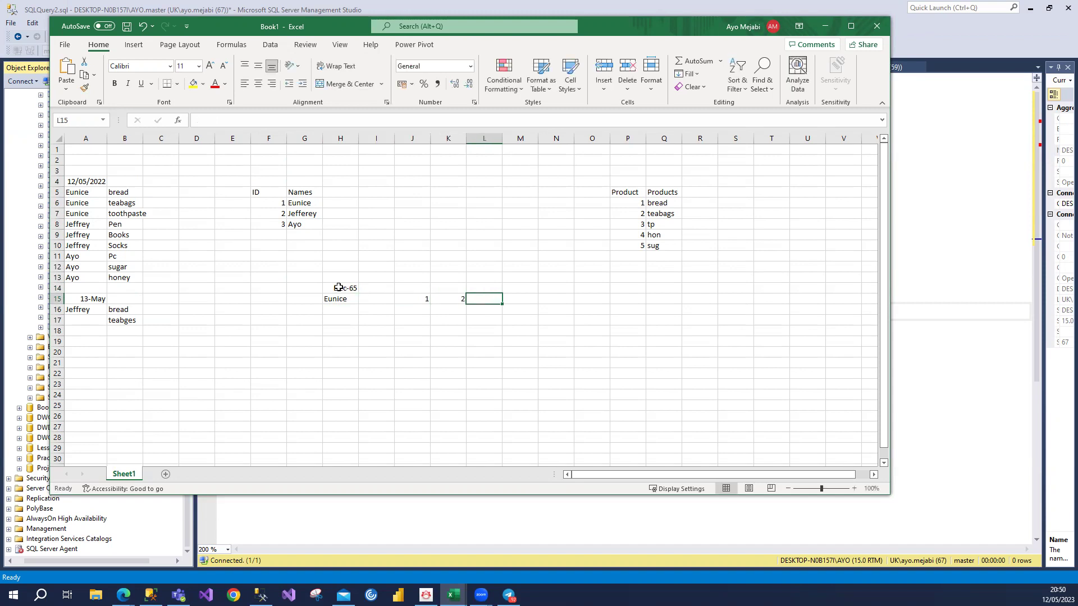
{"action": "type", "text": "5"}
{"action": "key", "text": "Tab"}
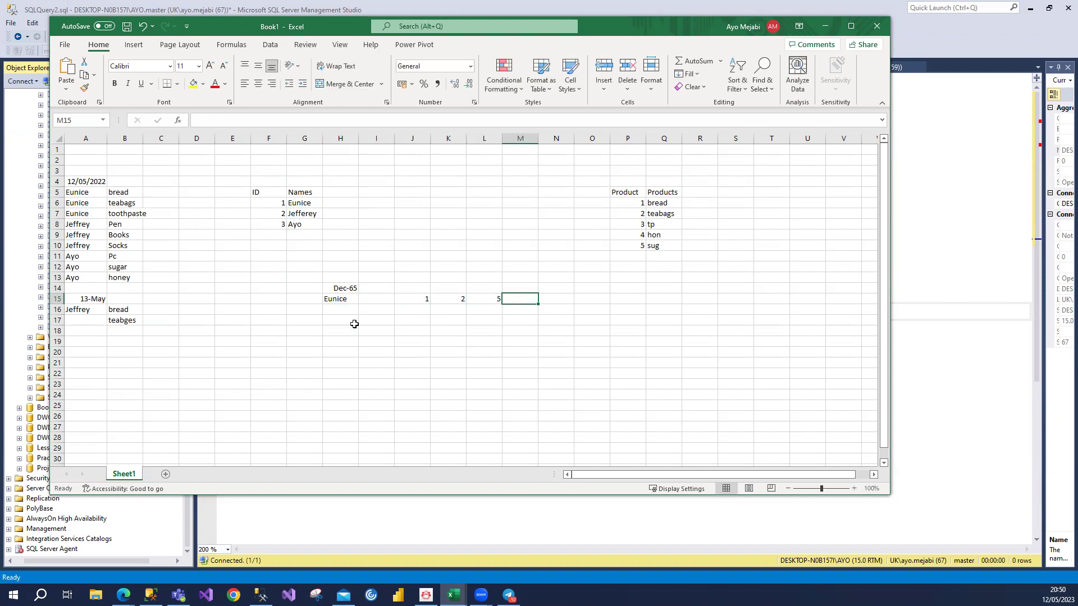
- Change the year of the purchase record's date in H14 so that it is dated December 2022
{"action": "left_click", "coordinate": [376, 292]}
{"action": "left_click", "coordinate": [320, 292]}
{"action": "left_click", "coordinate": [338, 287]}
{"action": "double_click", "coordinate": [349, 290]}
{"action": "left_click_drag", "start_coordinate": [349, 290], "coordinate": [355, 291]}
{"action": "key", "text": "BackSpace"}
{"action": "key", "text": "BackSpace"}
{"action": "key", "text": "BackSpace"}
{"action": "type", "text": "202"}
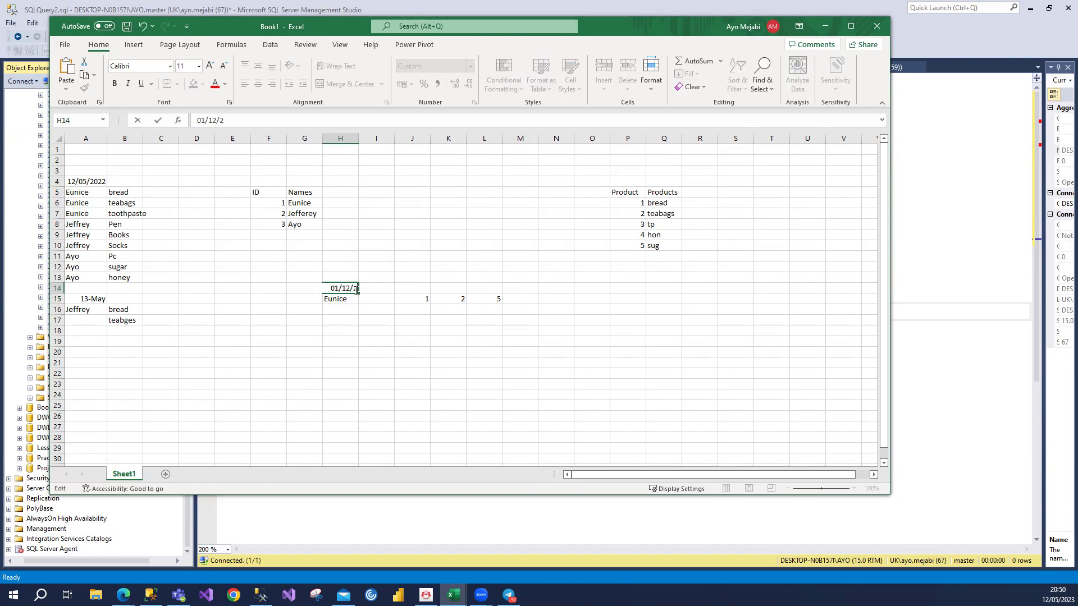
{"action": "key", "text": "BackSpace"}
{"action": "type", "text": "22"}
{"action": "left_click", "coordinate": [671, 193]}
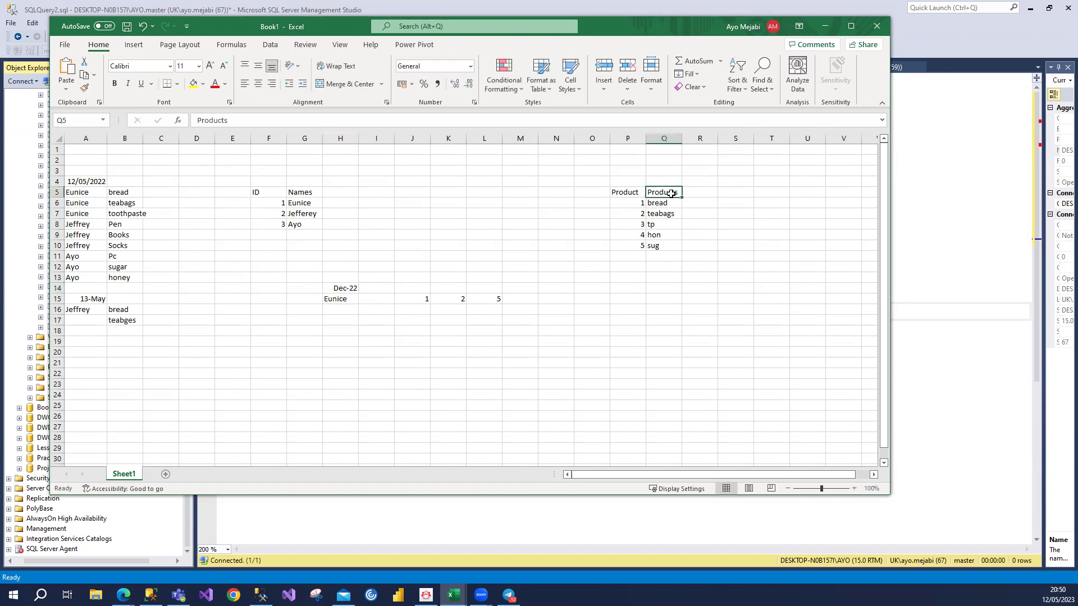
- Compare the product numbers and customer name in row 15 with the repeated names in column A and the customer ID table
{"action": "left_click", "coordinate": [416, 302]}
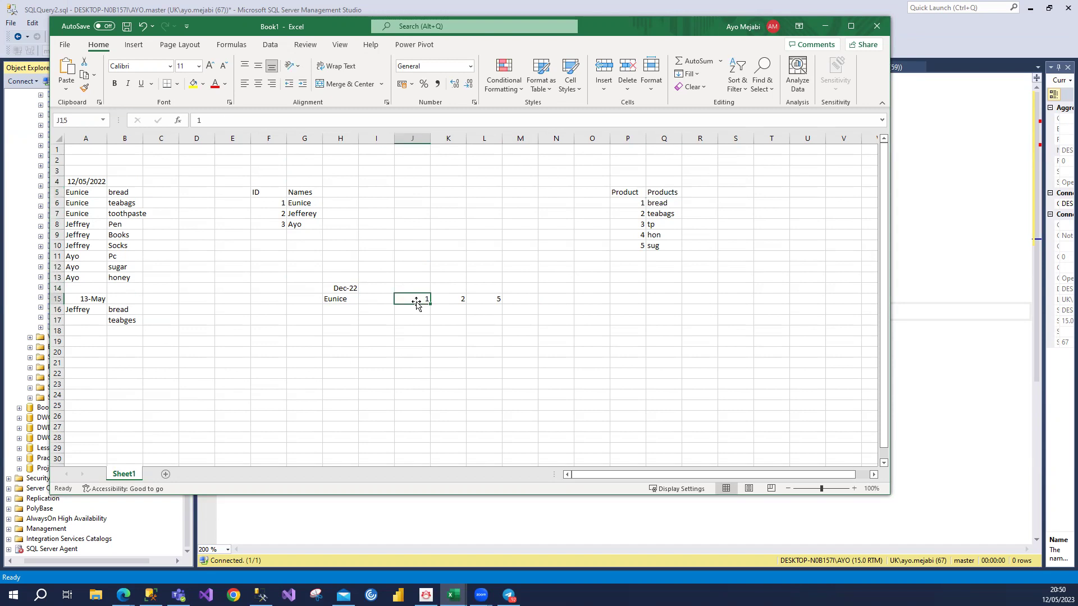
{"action": "left_click", "coordinate": [470, 300]}
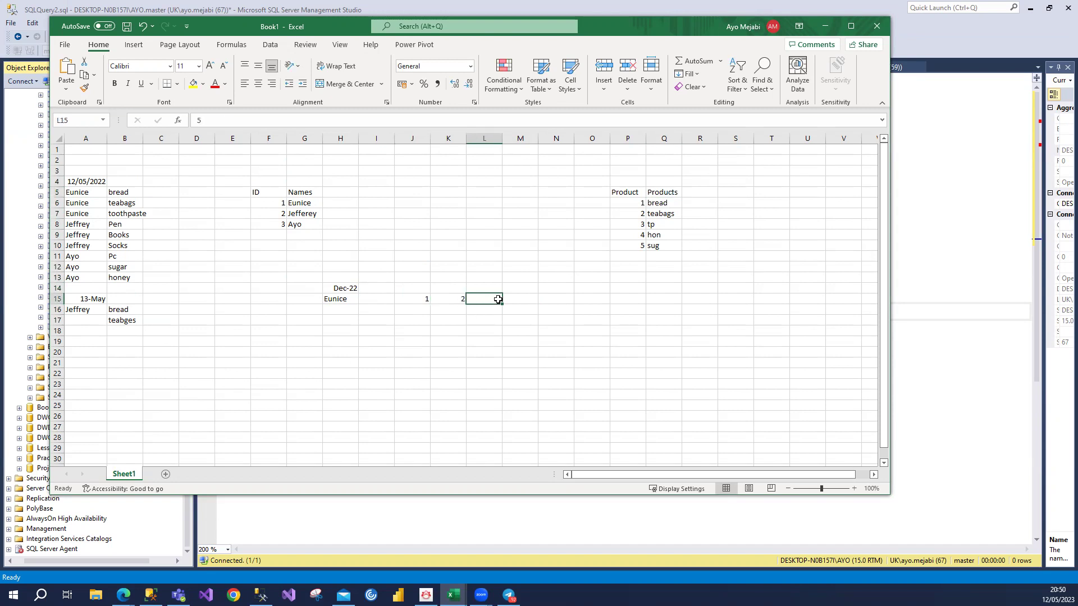
{"action": "left_click", "coordinate": [326, 298]}
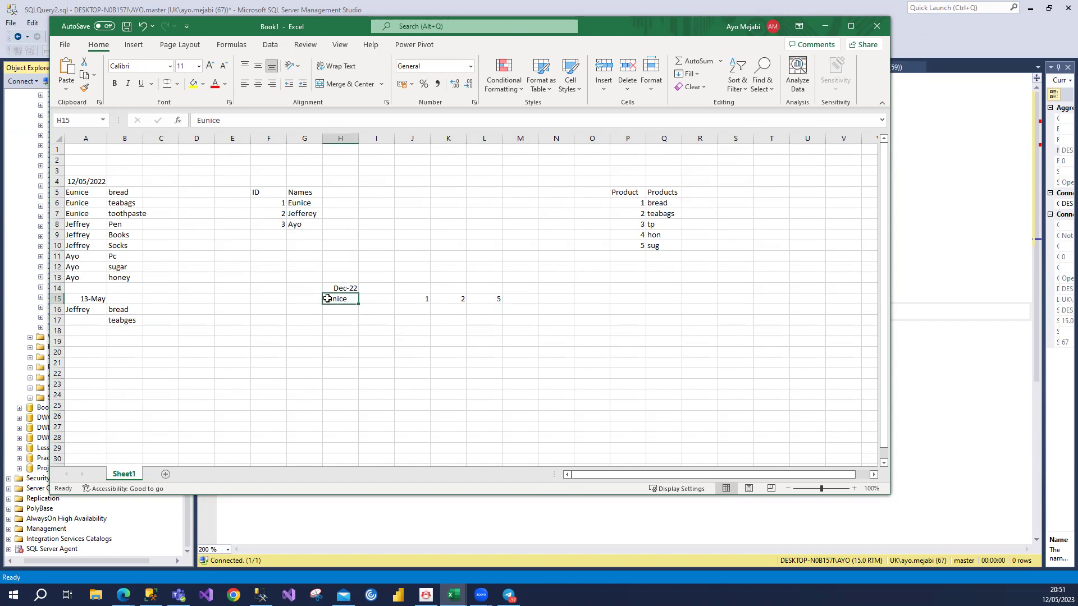
{"action": "left_click", "coordinate": [75, 194]}
{"action": "mouse_move", "coordinate": [84, 198]}
{"action": "left_mouse_down"}
{"action": "mouse_move", "coordinate": [86, 226]}
{"action": "mouse_move", "coordinate": [86, 215]}
{"action": "left_mouse_up"}
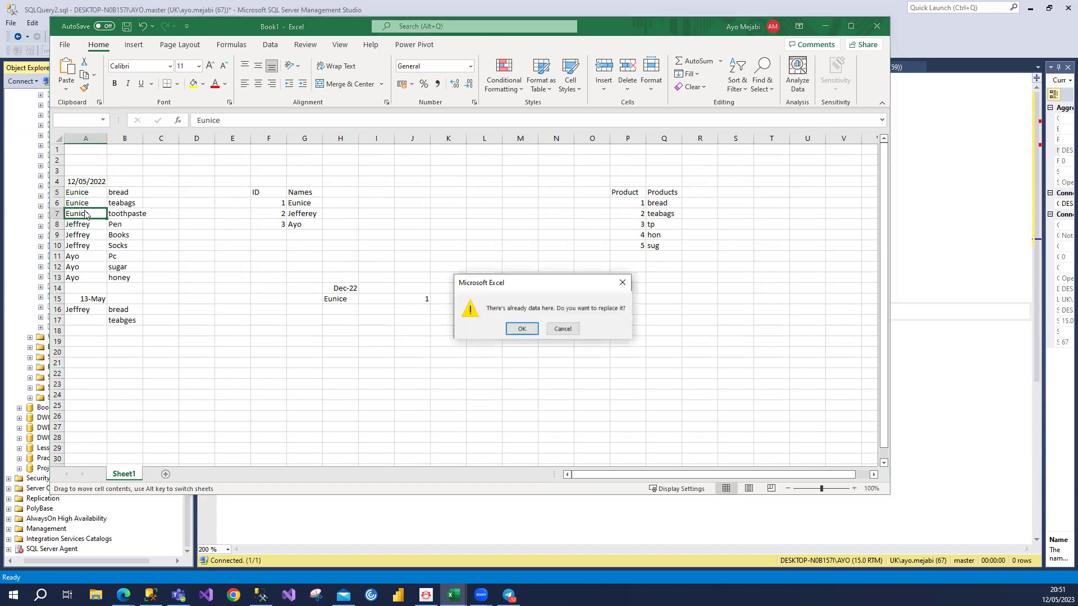
{"action": "left_click", "coordinate": [563, 329]}
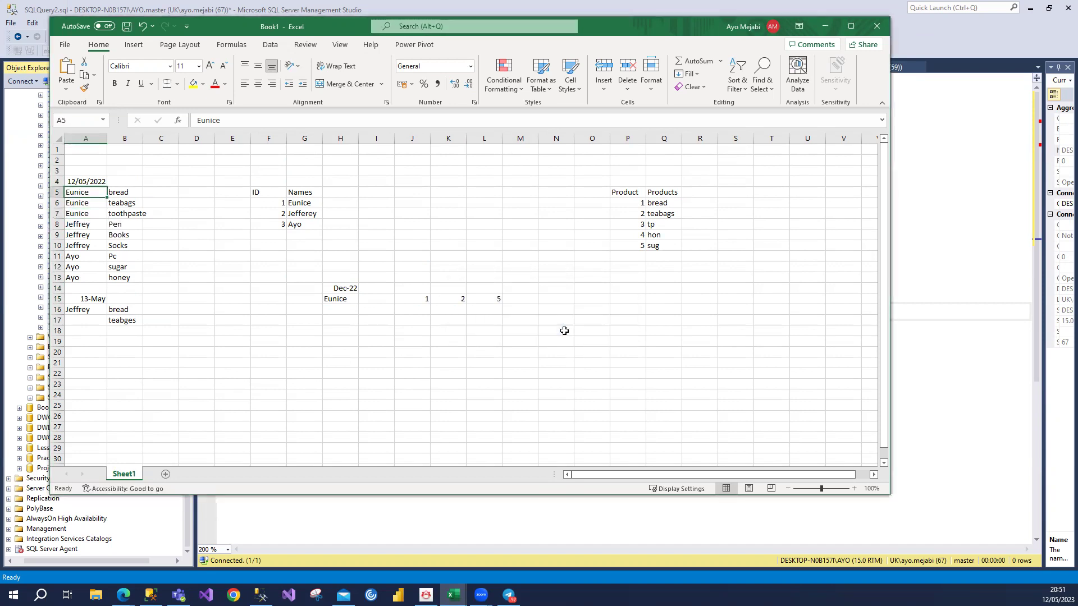
{"action": "left_click", "coordinate": [336, 317]}
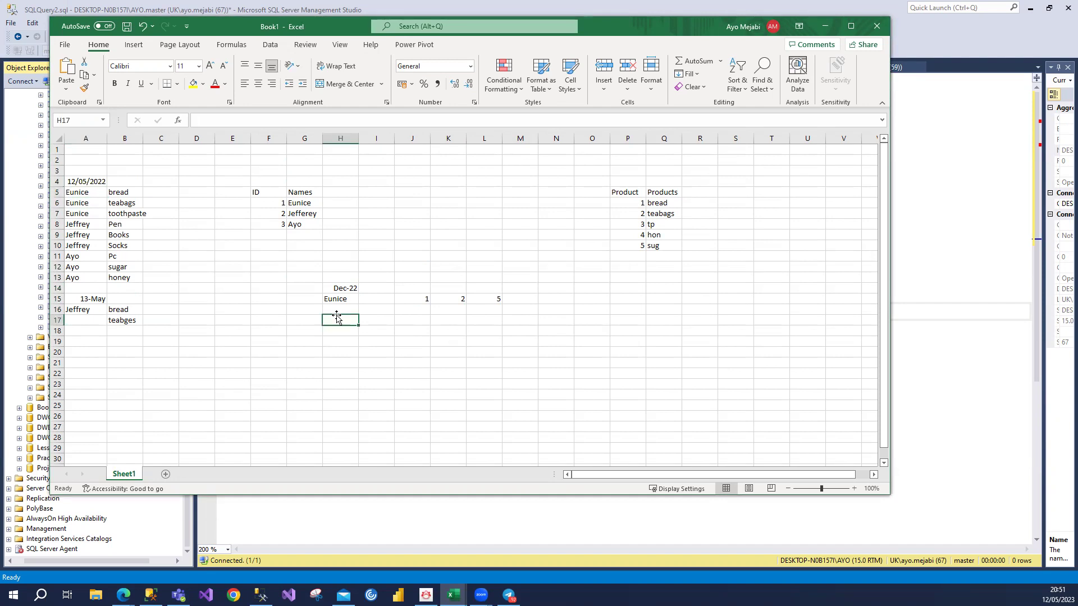
{"action": "left_click", "coordinate": [331, 308]}
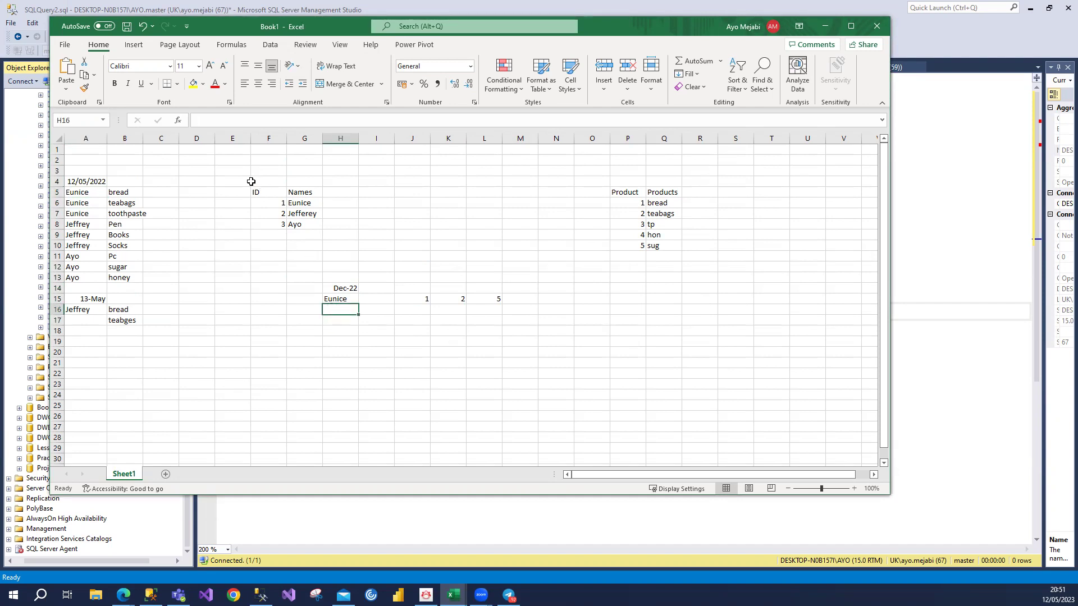
{"action": "left_click_drag", "start_coordinate": [242, 181], "coordinate": [309, 243]}
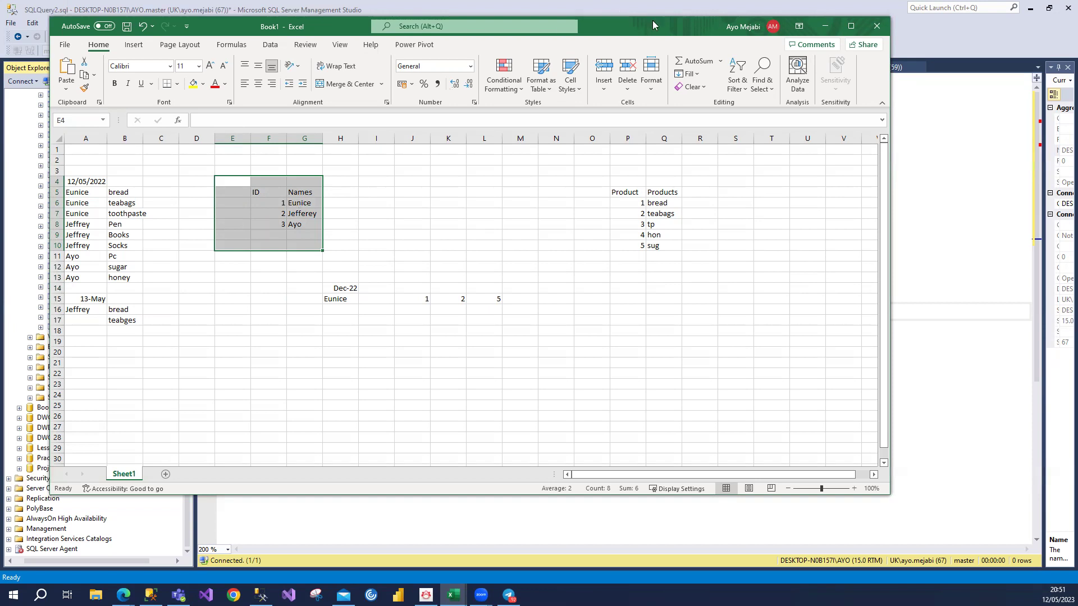
- Switch to SQL Server Management Studio and select the top 1000 rows of the AdventureWorks2017 table Sales.SalesOrderHeader
{"action": "left_click_drag", "start_coordinate": [650, 22], "coordinate": [650, 25]}
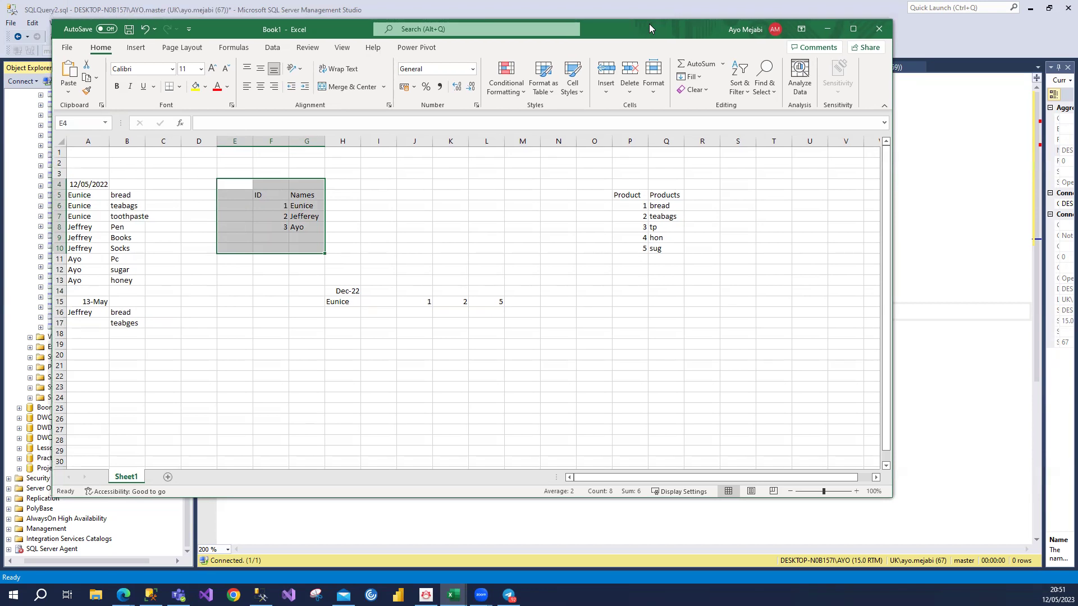
{"action": "key", "text": "alt+Tab"}
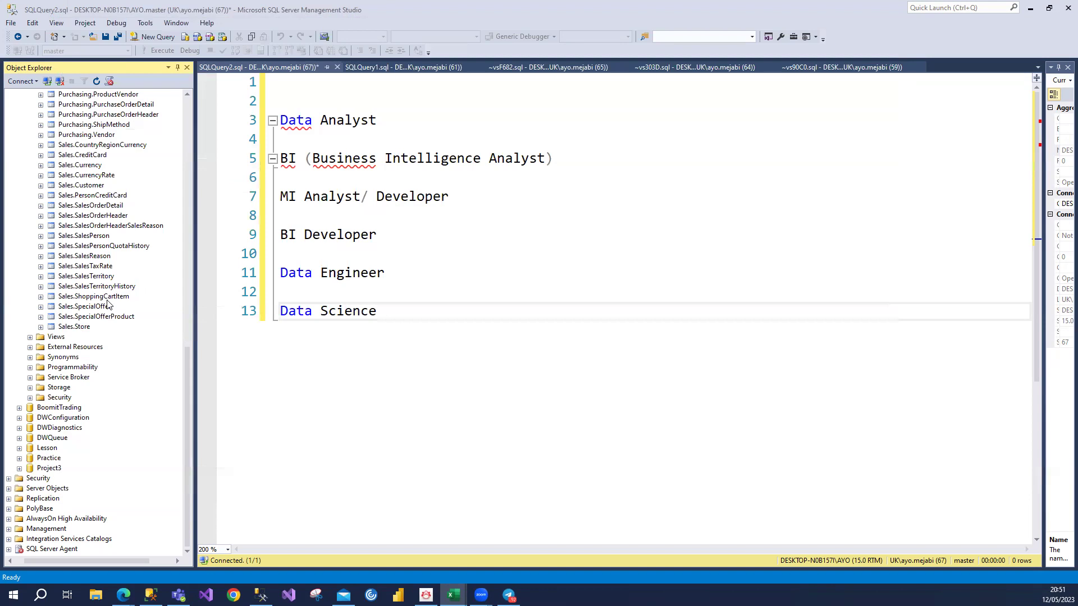
{"action": "scroll", "coordinate": [108, 304], "scroll_direction": "up", "scroll_amount": 19}
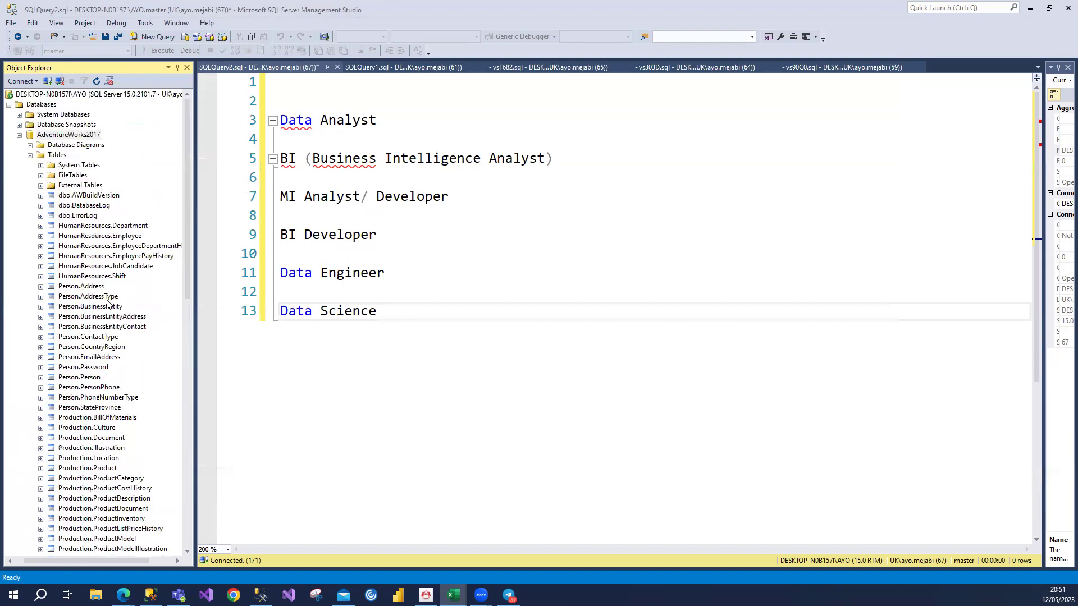
{"action": "scroll", "coordinate": [108, 303], "scroll_direction": "down", "scroll_amount": 19}
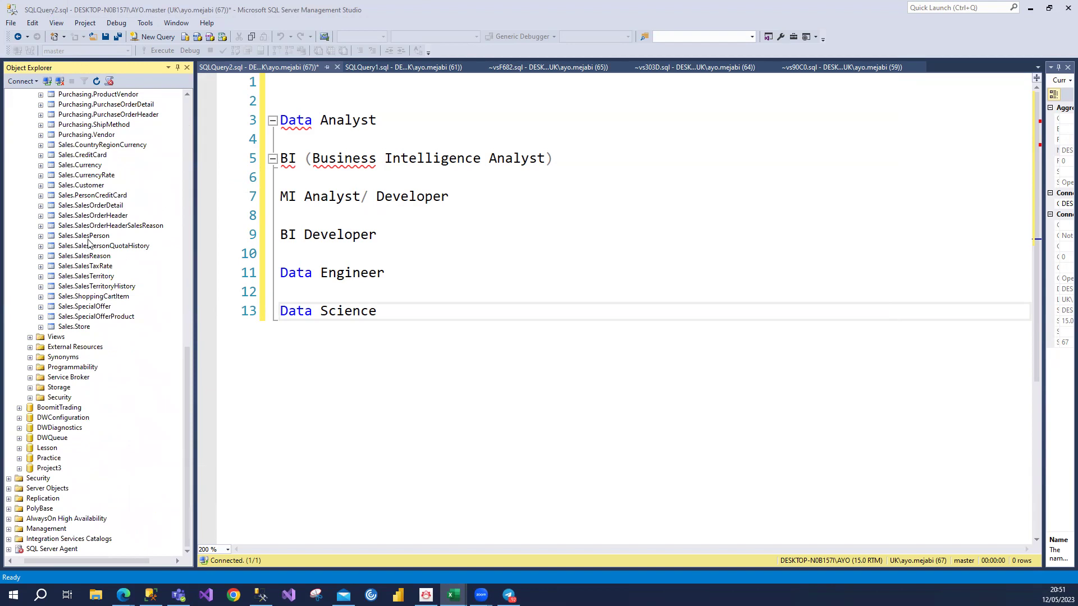
{"action": "left_click", "coordinate": [100, 217]}
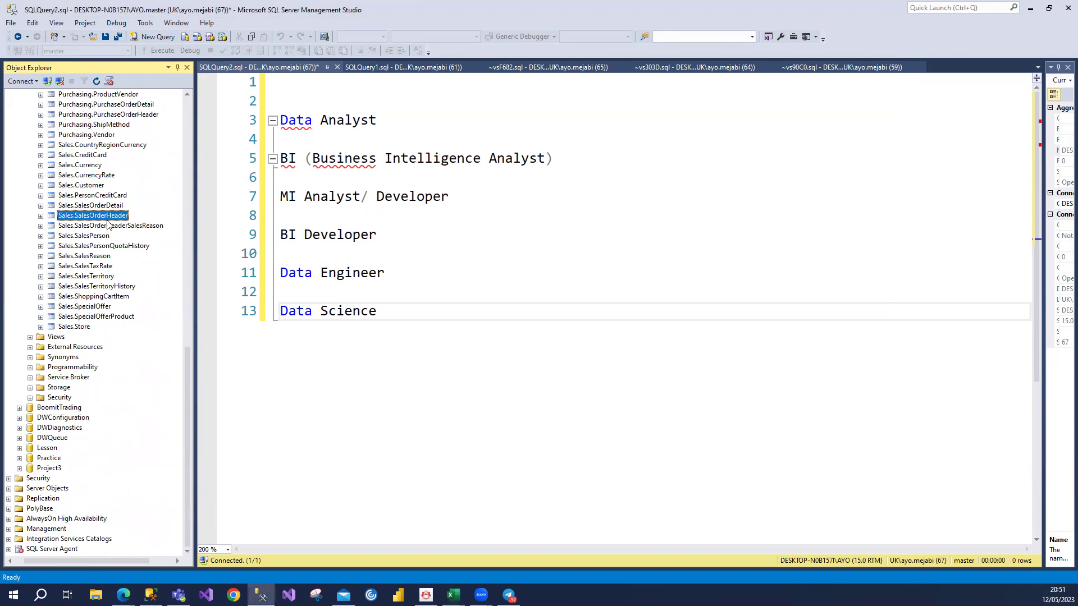
{"action": "right_click", "coordinate": [101, 218]}
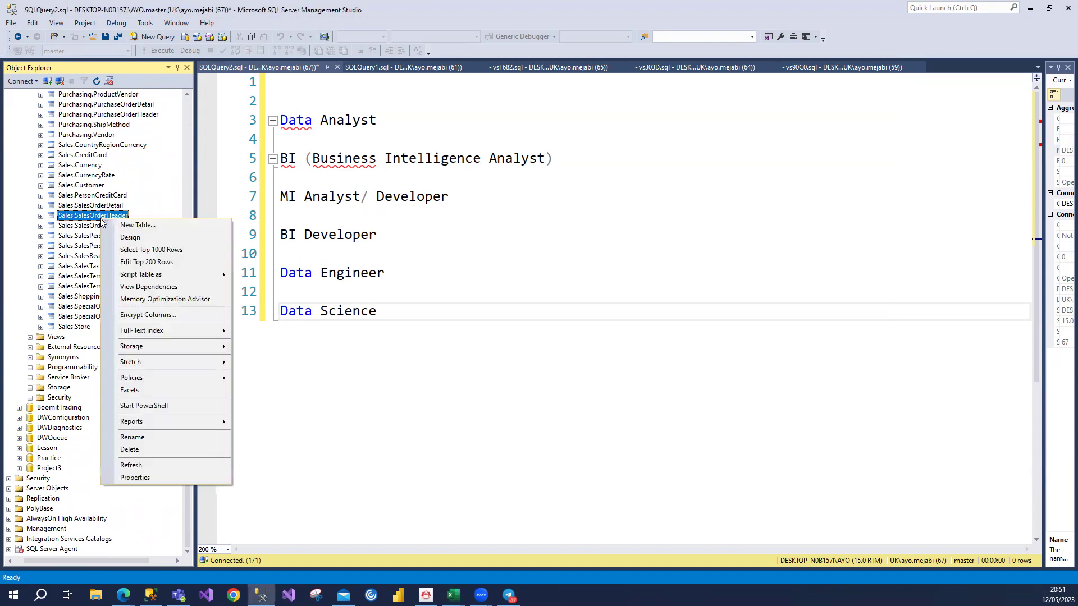
{"action": "left_click", "coordinate": [158, 250]}
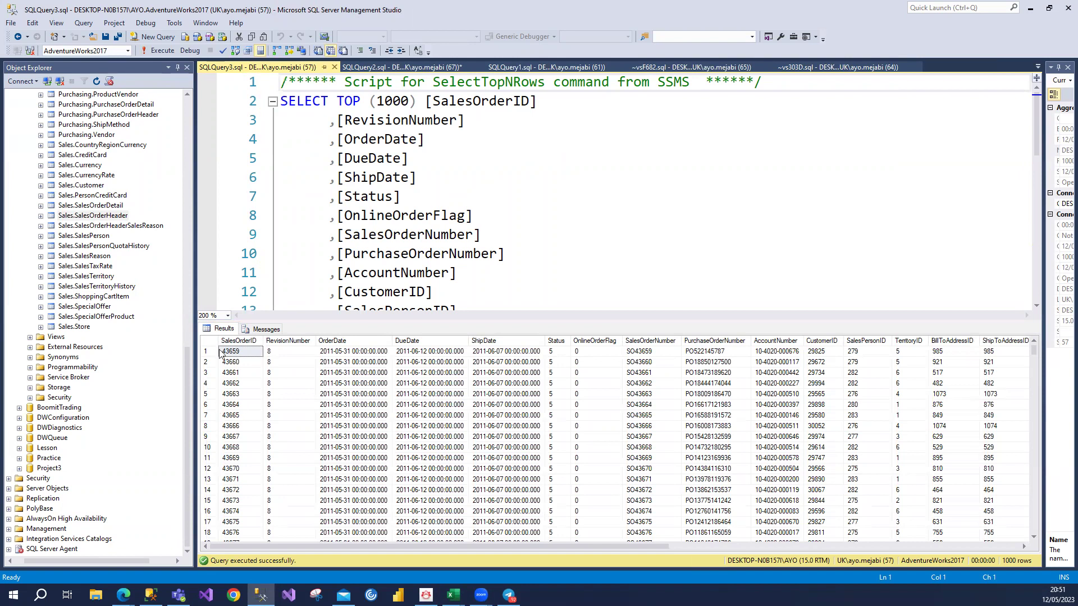
- Examine the sales order ID, due date, ship date, status and online order flag columns in the query results
{"action": "left_click", "coordinate": [252, 341]}
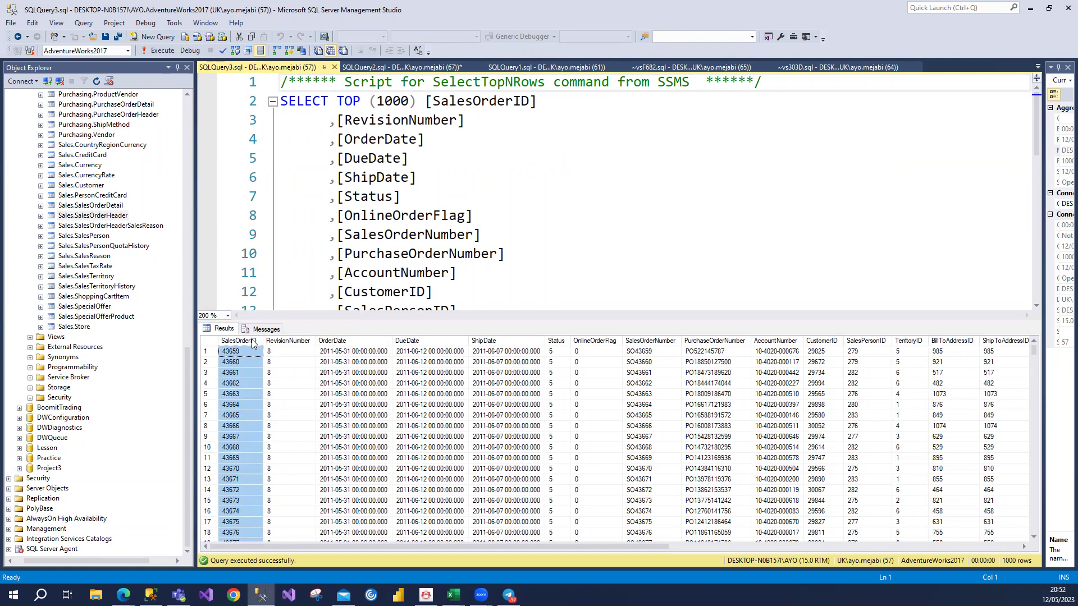
{"action": "key", "text": "Right"}
{"action": "key", "text": "Right"}
{"action": "key", "text": "Right"}
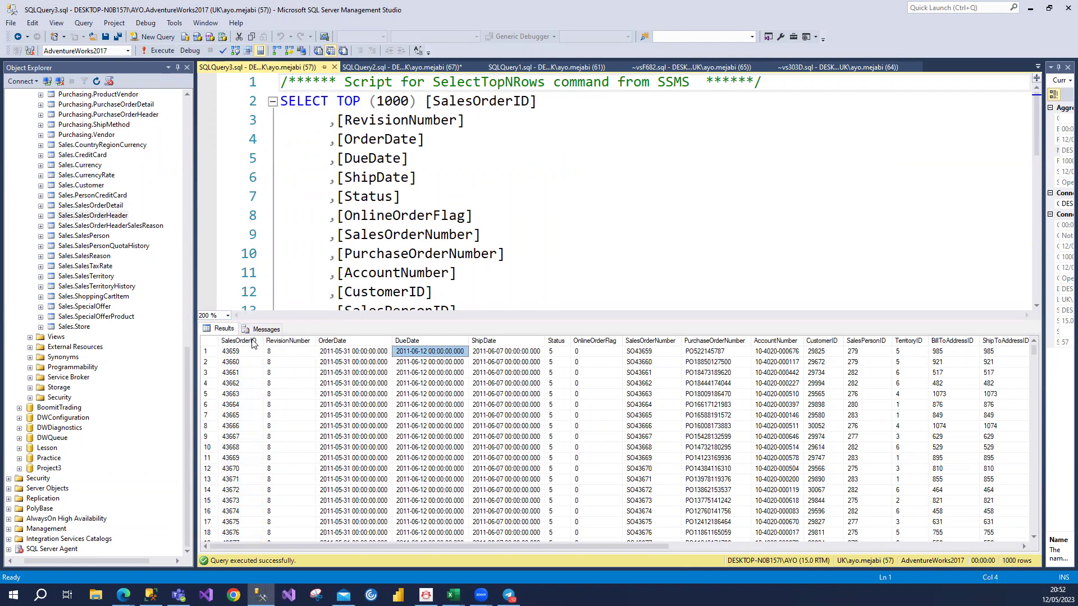
{"action": "key", "text": "Right"}
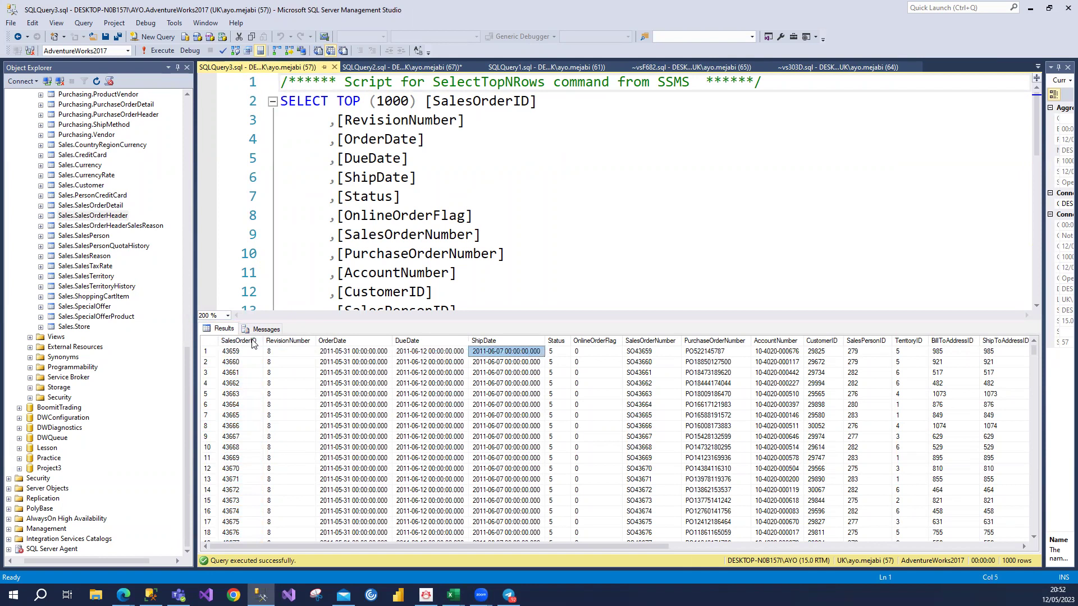
{"action": "key", "text": "Right"}
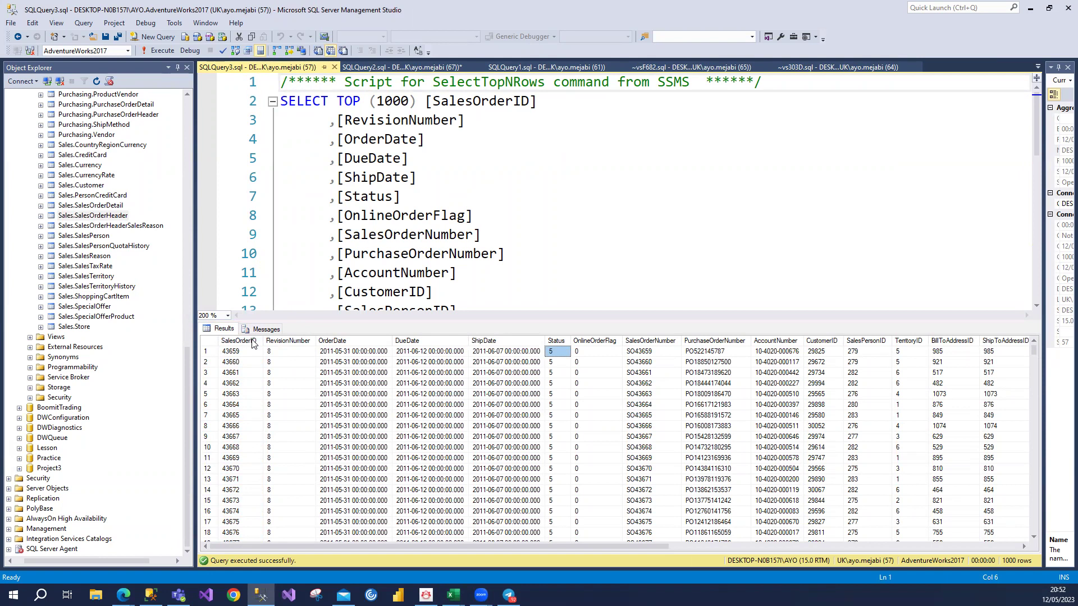
{"action": "key", "text": "Right"}
{"action": "key", "text": "Down"}
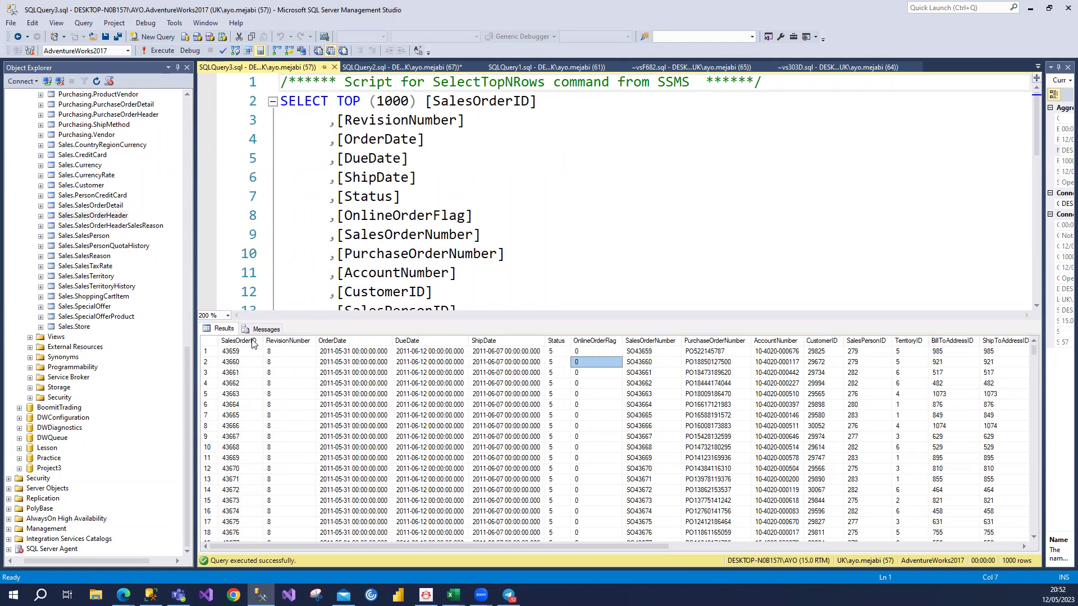
{"action": "key", "text": "Down"}
{"action": "key", "text": "Left"}
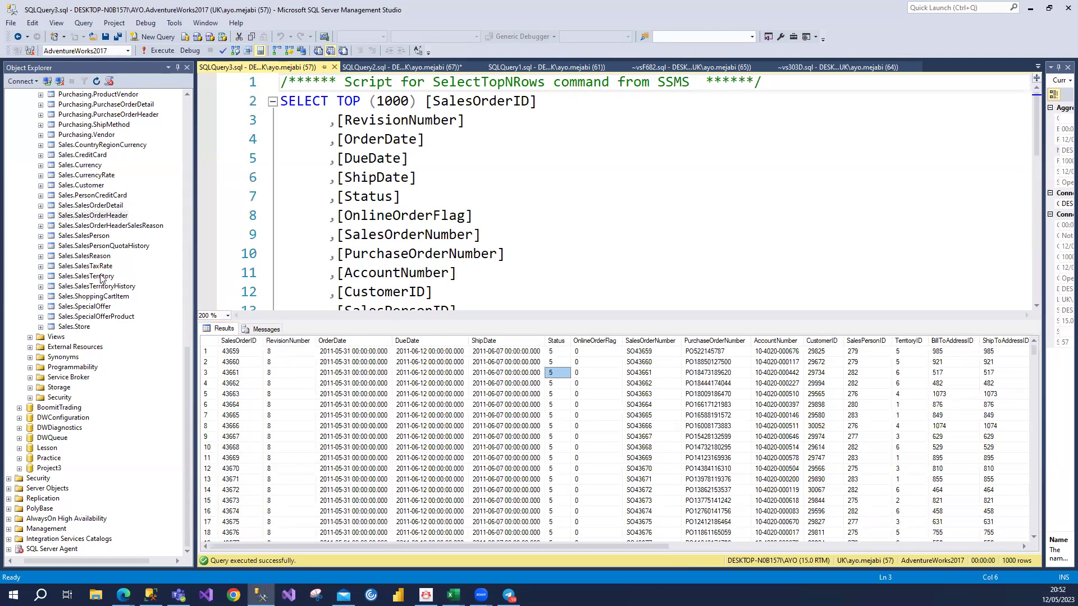
- Browse the AdventureWorks2017 table list from the Sales tables through the Purchasing and Production tables to the Person tables
{"action": "left_click", "coordinate": [93, 205]}
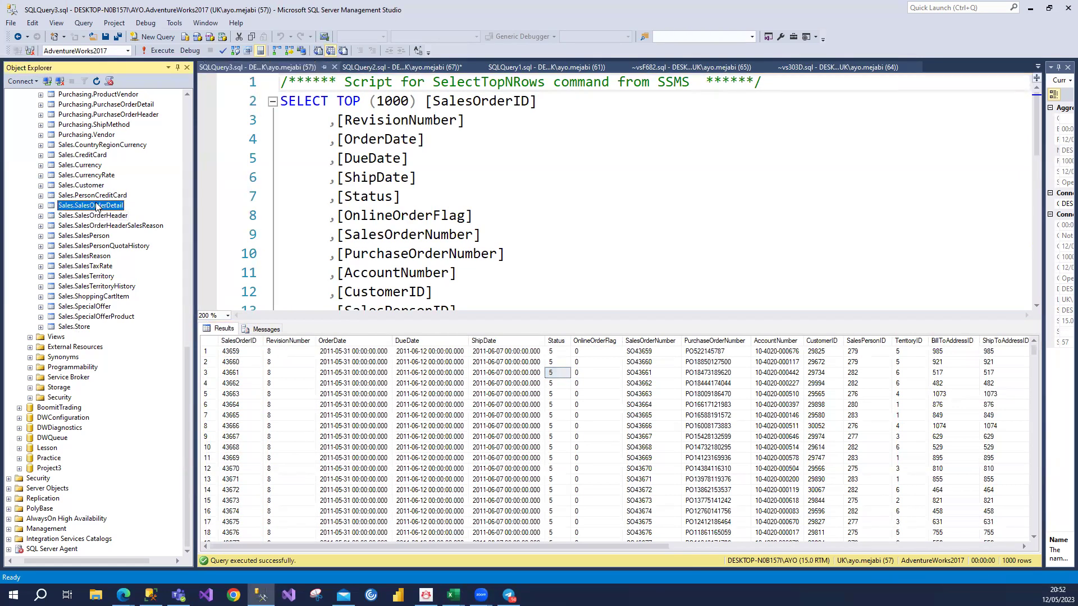
{"action": "key", "text": "Down"}
{"action": "key", "text": "Down"}
{"action": "key", "text": "Down"}
{"action": "key", "text": "Down"}
{"action": "key", "text": "Down"}
{"action": "key", "text": "Down"}
{"action": "key", "text": "Down"}
{"action": "key", "text": "Down"}
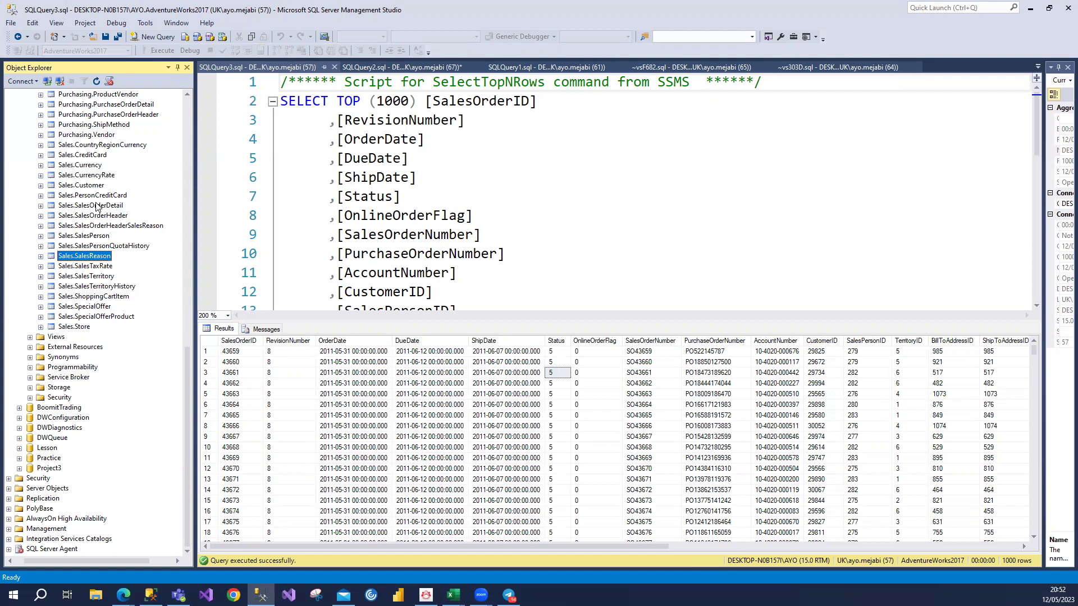
{"action": "key", "text": "Up"}
{"action": "key", "text": "Up"}
{"action": "key", "text": "Up"}
{"action": "key", "text": "Up"}
{"action": "key", "text": "Up"}
{"action": "key", "text": "Up"}
{"action": "key", "text": "Up"}
{"action": "key", "text": "Up"}
{"action": "key", "text": "Up"}
{"action": "key", "text": "Up"}
{"action": "key", "text": "Up"}
{"action": "key", "text": "Up"}
{"action": "key", "text": "Up"}
{"action": "key", "text": "Up"}
{"action": "key", "text": "Up"}
{"action": "key", "text": "Up"}
{"action": "key", "text": "Up"}
{"action": "key", "text": "Up"}
{"action": "key", "text": "Up"}
{"action": "key", "text": "Up"}
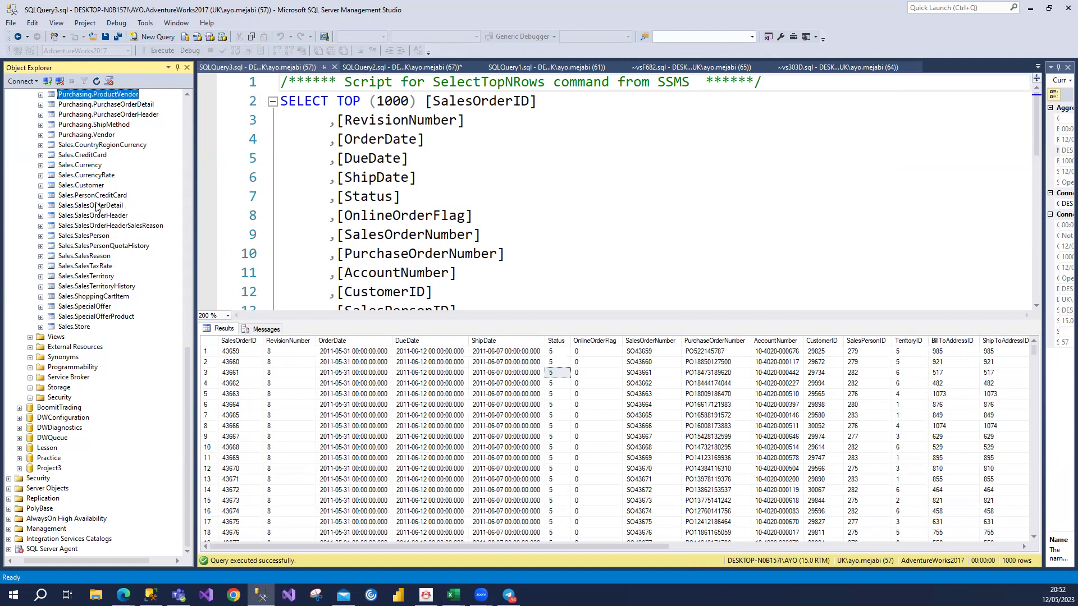
{"action": "key", "text": "Up"}
{"action": "key", "text": "Up"}
{"action": "key", "text": "Up"}
{"action": "key", "text": "Up"}
{"action": "key", "text": "Up"}
{"action": "key", "text": "Up"}
{"action": "key", "text": "Up"}
{"action": "key", "text": "Up"}
{"action": "key", "text": "Up"}
{"action": "key", "text": "Up"}
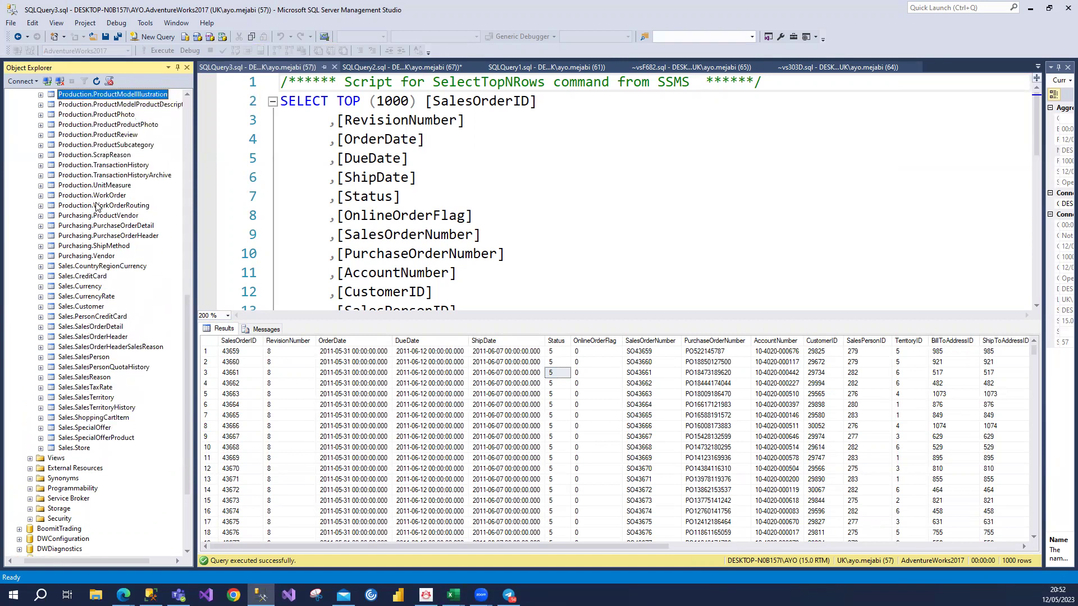
{"action": "key", "text": "Up"}
{"action": "key", "text": "Up"}
{"action": "key", "text": "Up"}
{"action": "key", "text": "Up"}
{"action": "key", "text": "Up"}
{"action": "key", "text": "Up"}
{"action": "key", "text": "Up"}
{"action": "key", "text": "Up"}
{"action": "key", "text": "Up"}
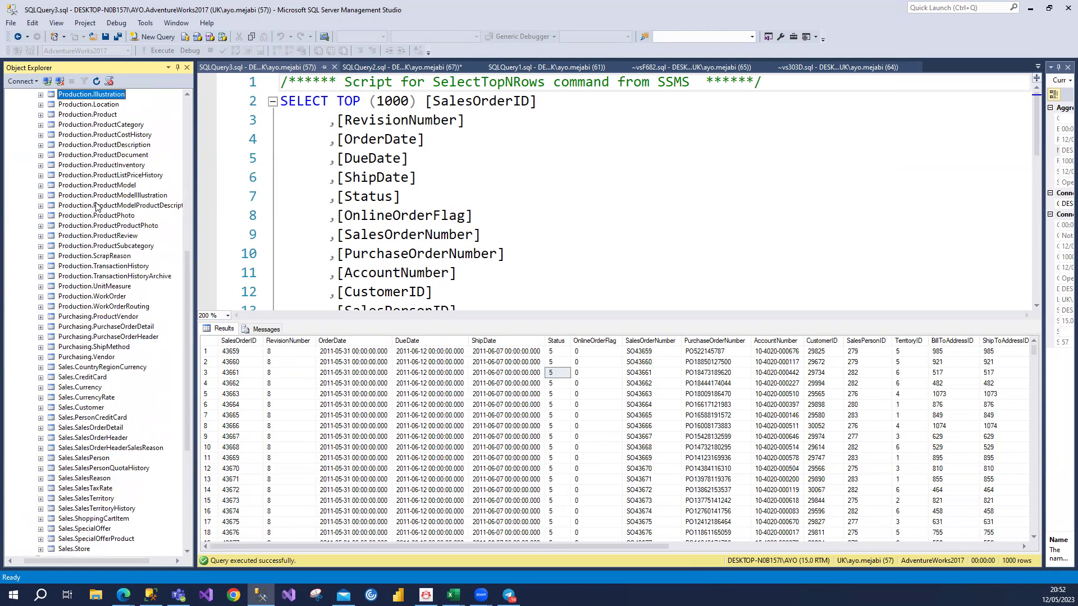
{"action": "key", "text": "Up"}
{"action": "key", "text": "Up"}
{"action": "key", "text": "Up"}
{"action": "key", "text": "Up"}
{"action": "key", "text": "Up"}
{"action": "key", "text": "Up"}
{"action": "key", "text": "Up"}
{"action": "key", "text": "Up"}
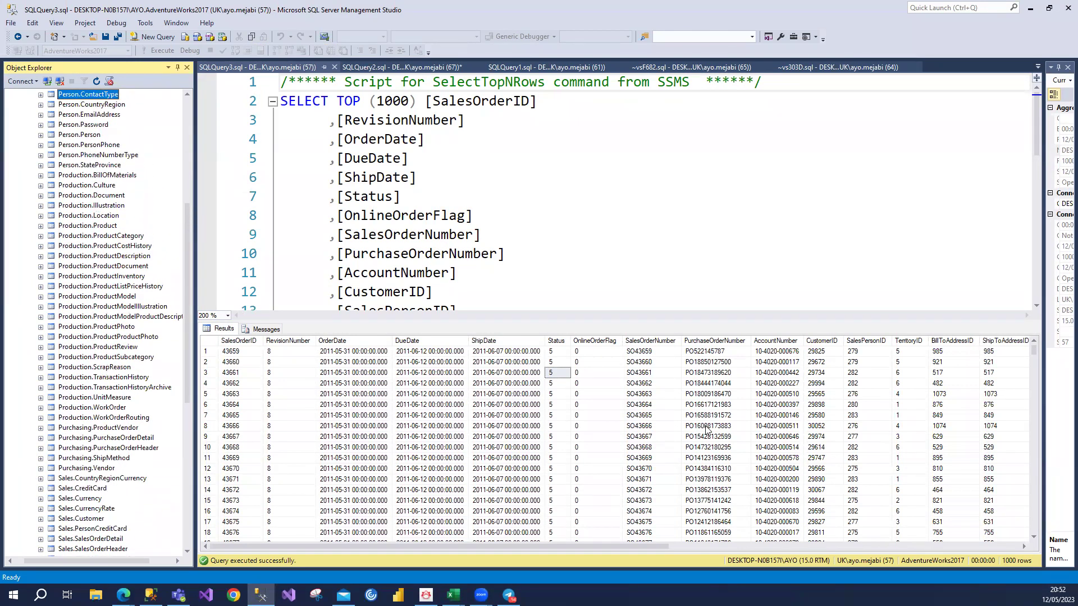
- Examine the sales order number, customer ID, salesperson ID and subtotal columns in the SalesOrderHeader results
{"action": "left_click", "coordinate": [662, 351]}
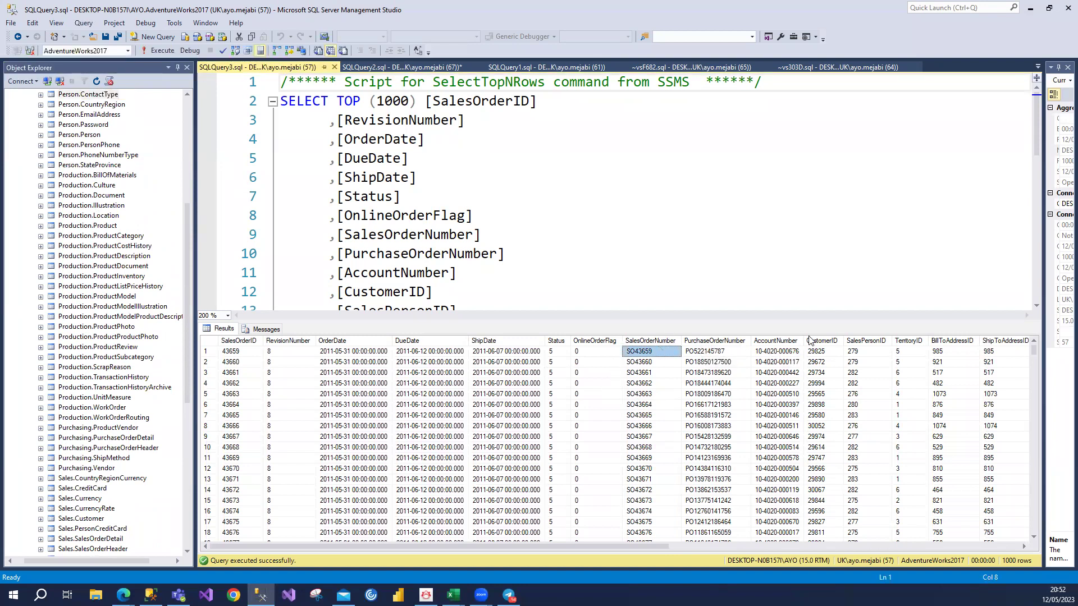
{"action": "left_click", "coordinate": [831, 341]}
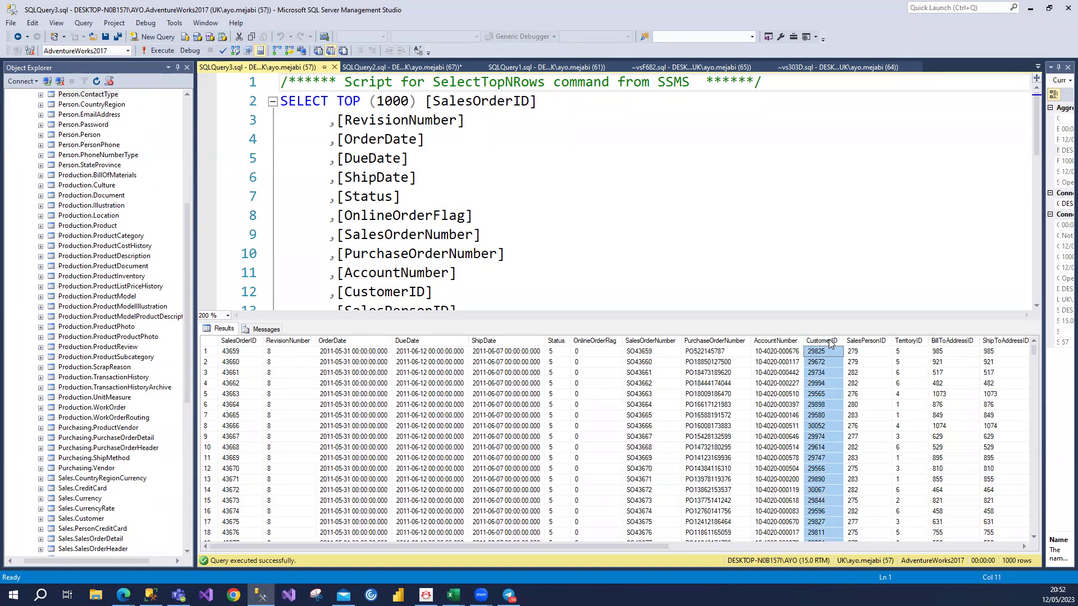
{"action": "left_click", "coordinate": [823, 362]}
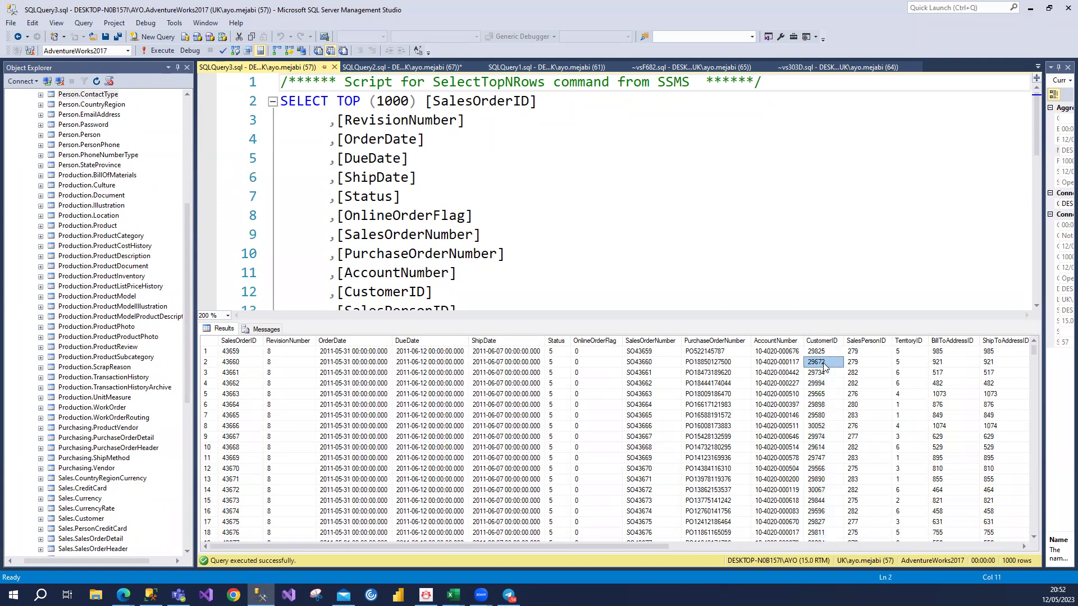
{"action": "left_click", "coordinate": [863, 363]}
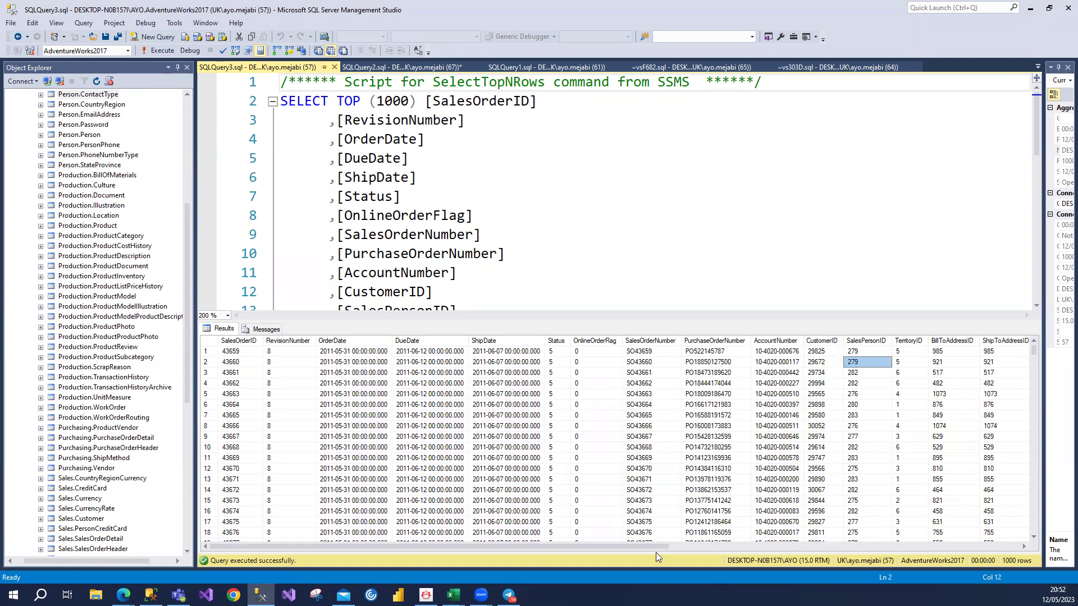
{"action": "left_click_drag", "start_coordinate": [657, 549], "coordinate": [1021, 502]}
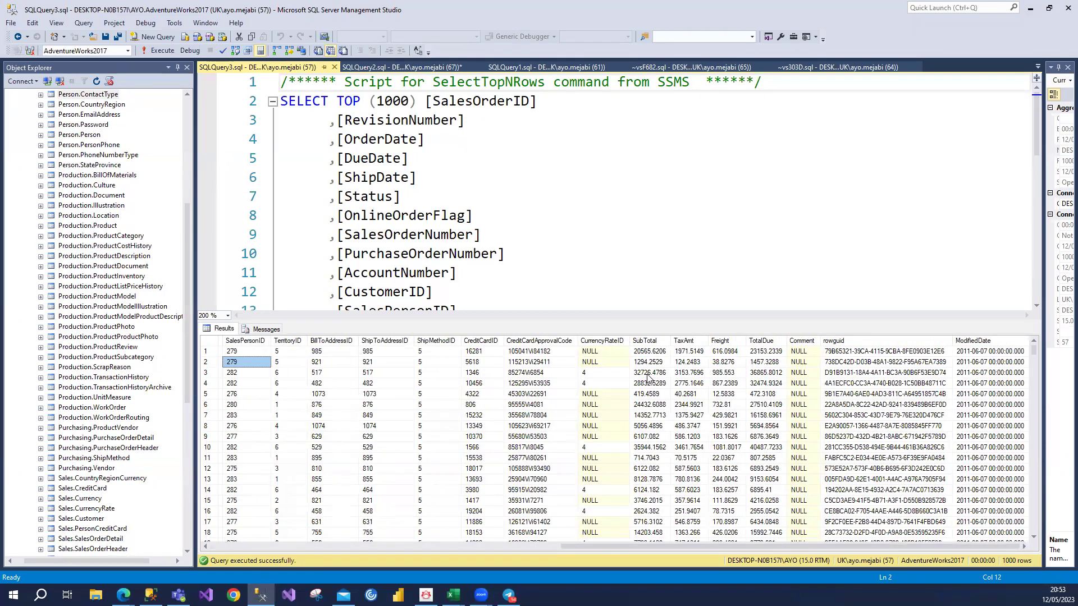
{"action": "left_click", "coordinate": [646, 363]}
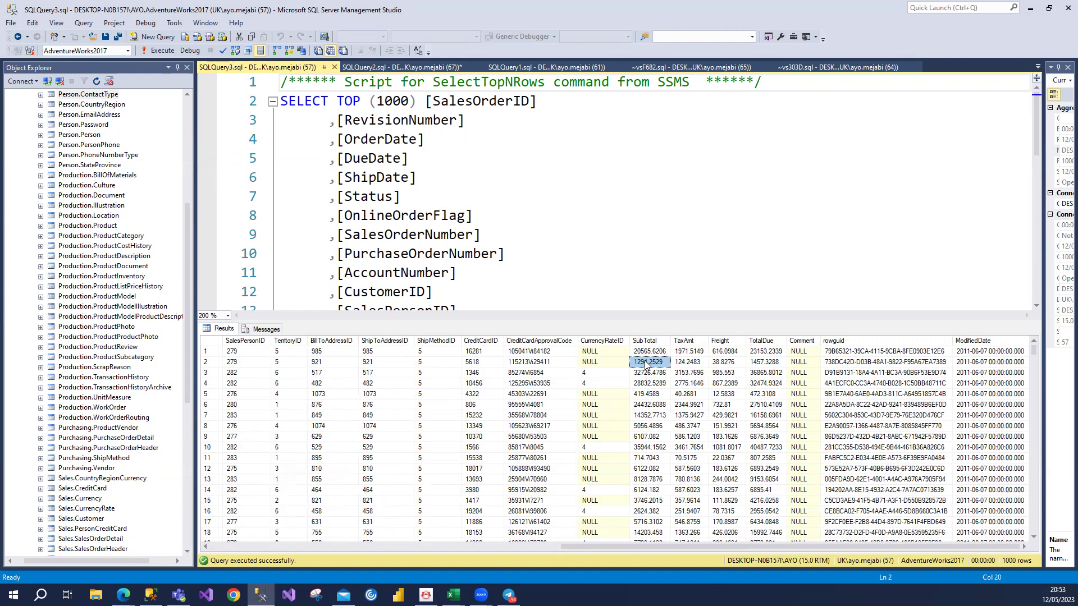
- Examine the SalesOrderHeader result columns from SubTotal through TaxAmt, Freight and TotalDue to ModifiedDate
{"action": "key", "text": "Right"}
{"action": "key", "text": "Right"}
{"action": "key", "text": "Right"}
{"action": "key", "text": "Right"}
{"action": "key", "text": "Right"}
{"action": "key", "text": "Right"}
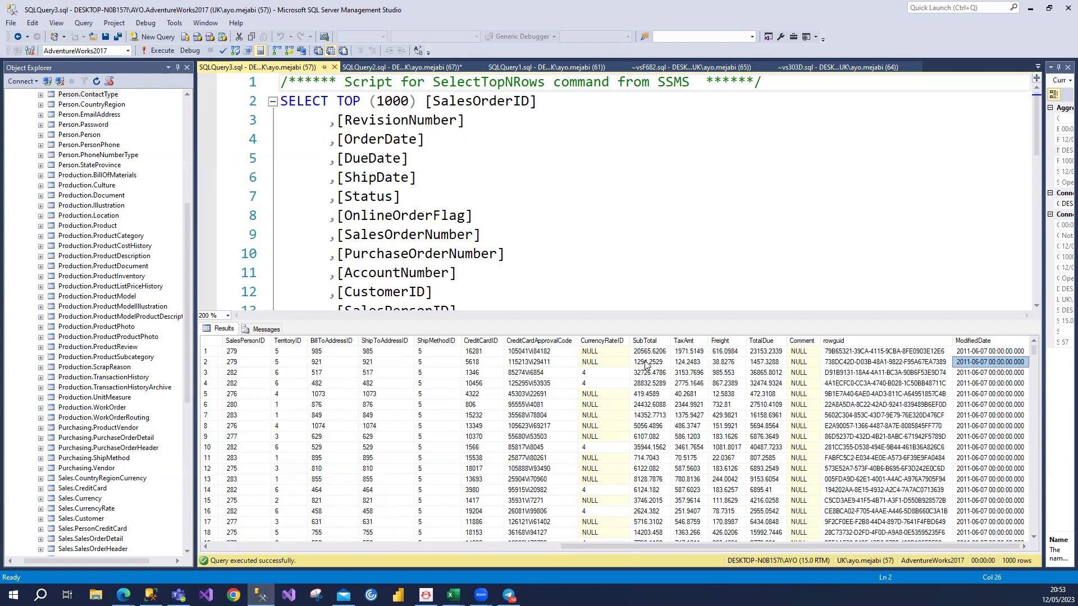
{"action": "key", "text": "Left"}
{"action": "key", "text": "Left"}
{"action": "key", "text": "Left"}
{"action": "key", "text": "Left"}
{"action": "key", "text": "Left"}
{"action": "key", "text": "Left"}
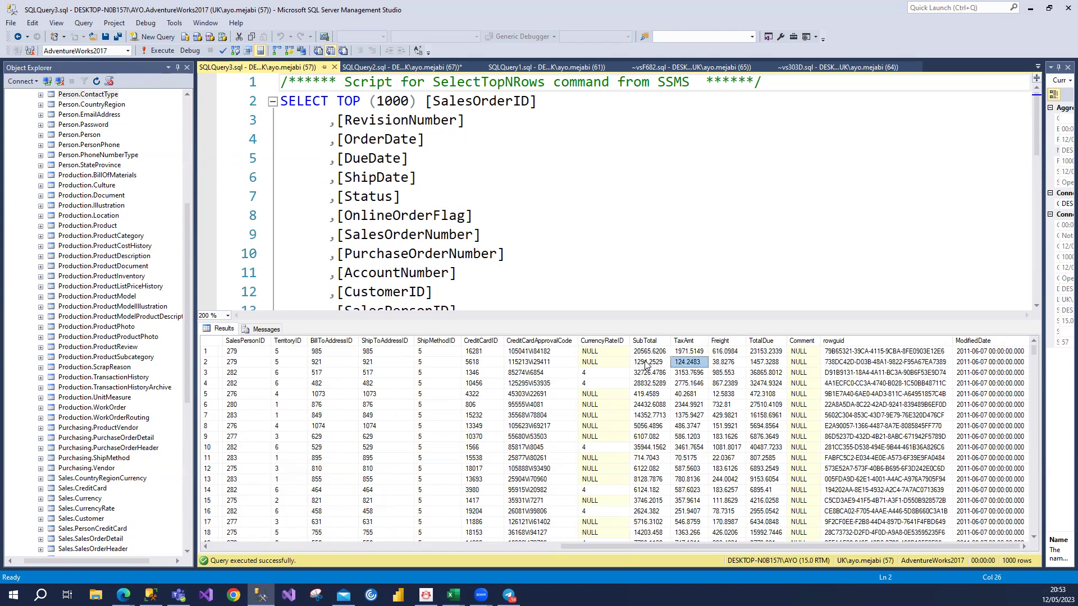
- Go back across the SalesOrderHeader results to SalesOrderID and examine the order, due and ship dates up to Status
{"action": "key", "text": "Left"}
{"action": "key", "text": "Left"}
{"action": "key", "text": "Left"}
{"action": "key", "text": "Left"}
{"action": "key", "text": "Left"}
{"action": "key", "text": "Left"}
{"action": "key", "text": "Left"}
{"action": "key", "text": "Left"}
{"action": "key", "text": "Left"}
{"action": "key", "text": "Left"}
{"action": "key", "text": "Left"}
{"action": "key", "text": "Left"}
{"action": "key", "text": "Left"}
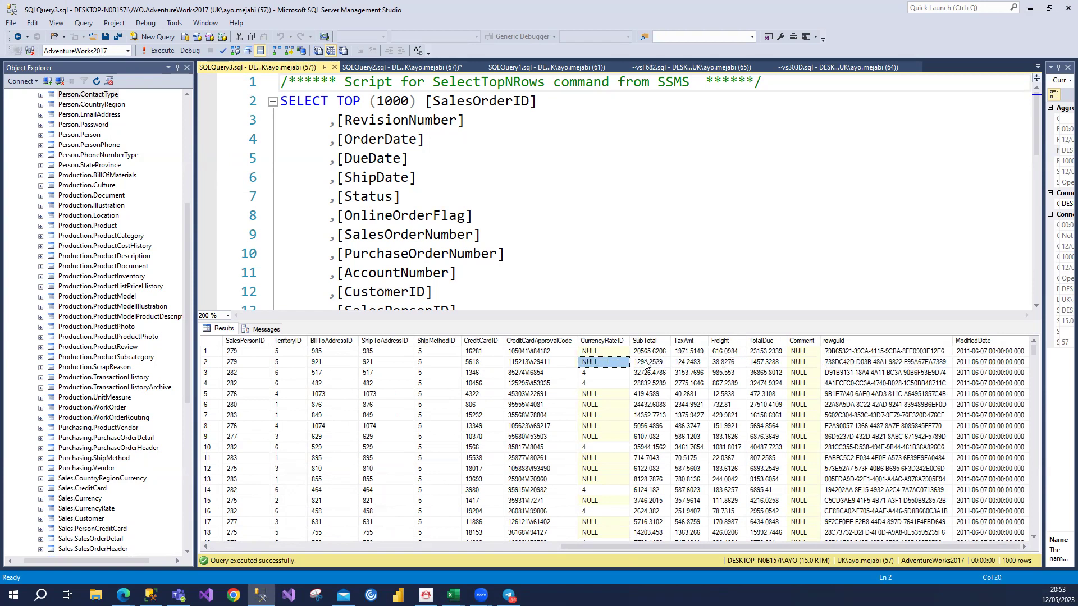
{"action": "key", "text": "Left"}
{"action": "key", "text": "Left"}
{"action": "key", "text": "Left"}
{"action": "key", "text": "Left"}
{"action": "key", "text": "Left"}
{"action": "key", "text": "Left"}
{"action": "key", "text": "Left"}
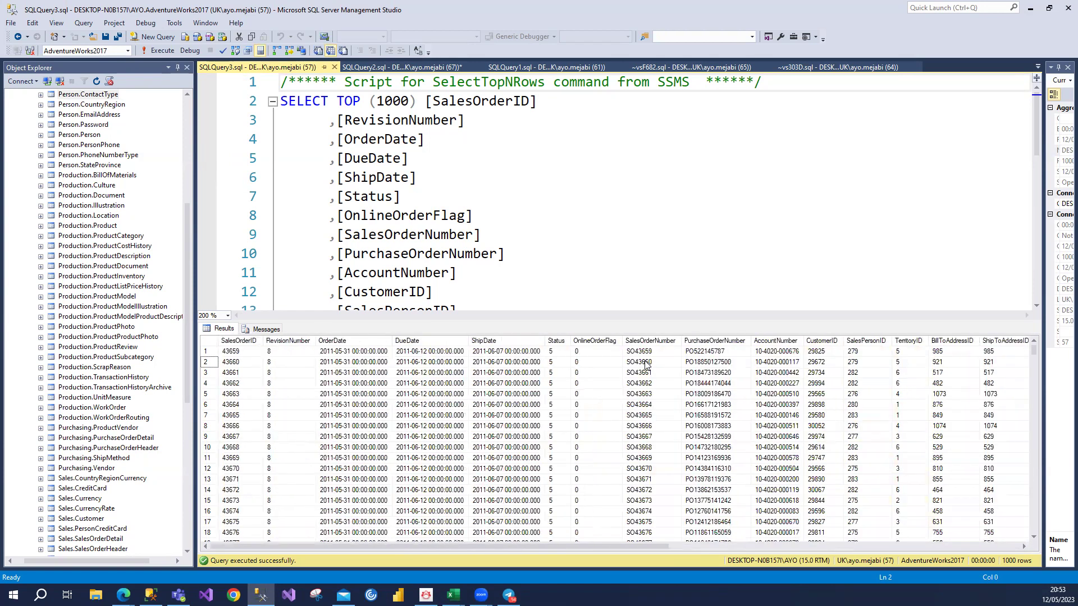
{"action": "key", "text": "Right"}
{"action": "key", "text": "Right"}
{"action": "key", "text": "Right"}
{"action": "key", "text": "Right"}
{"action": "key", "text": "Right"}
{"action": "key", "text": "Right"}
- Select the top 1000 rows of the AdventureWorks2017 table Person.Person
{"action": "left_click", "coordinate": [103, 136]}
{"action": "left_click", "coordinate": [97, 137]}
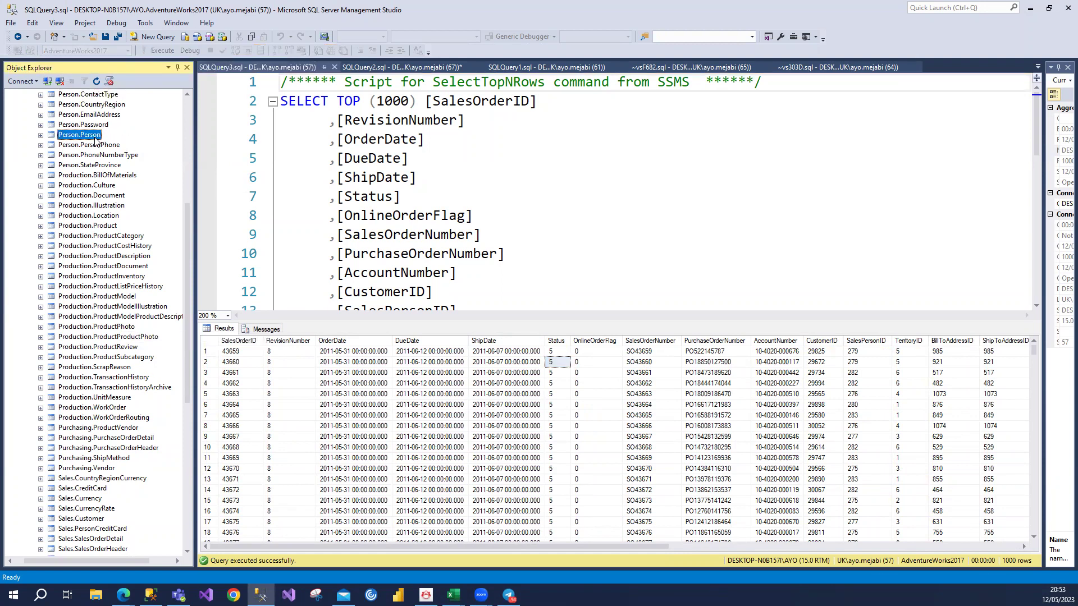
{"action": "right_click", "coordinate": [94, 145]}
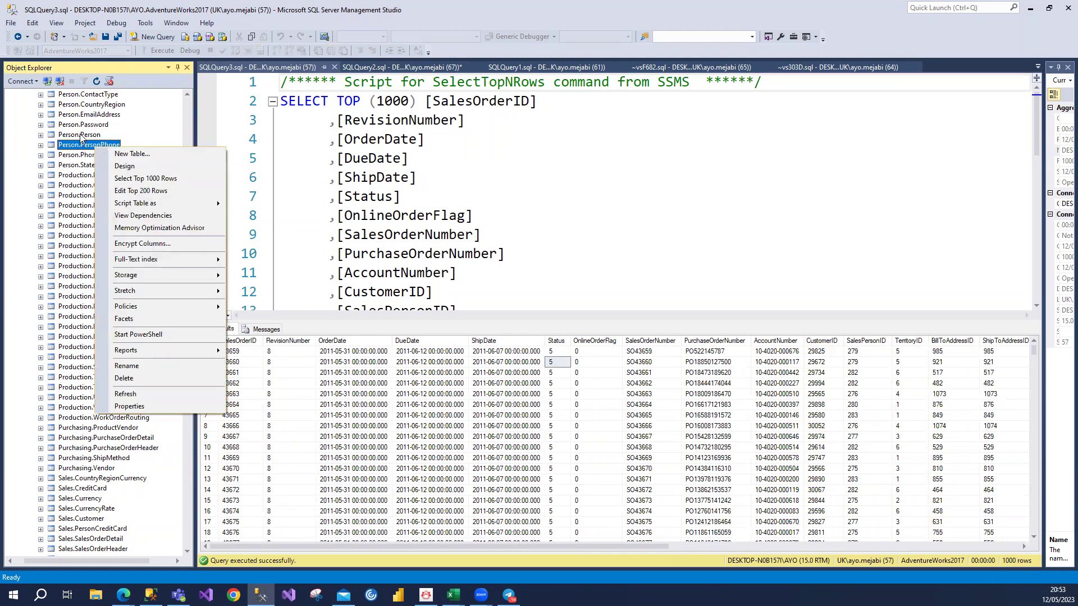
{"action": "key", "text": "Escape"}
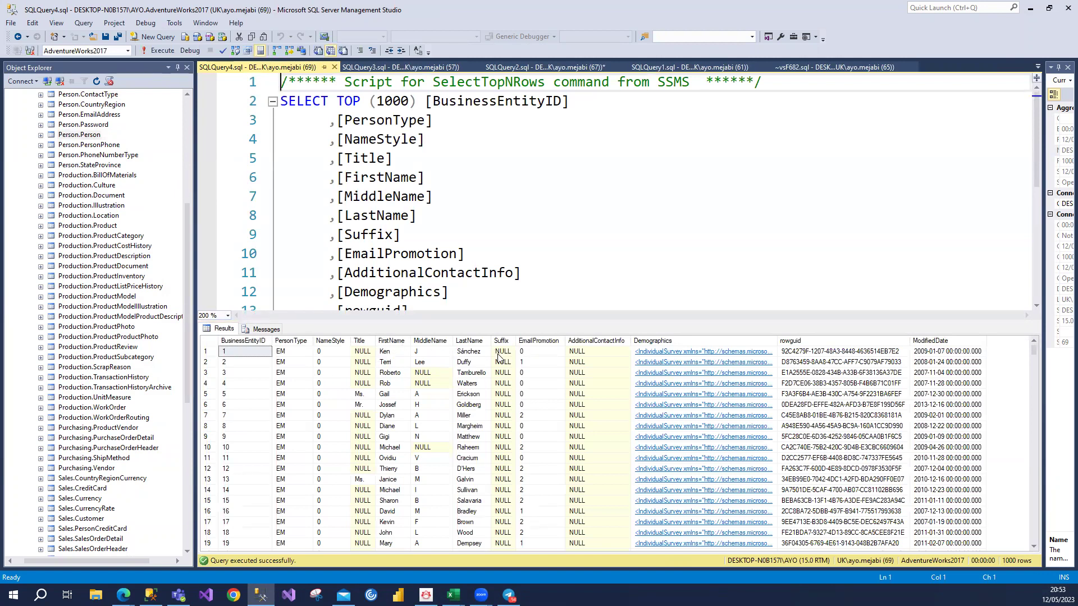
- Look through the BusinessEntityID values further down the Person.Person results
{"action": "scroll", "coordinate": [226, 456], "scroll_direction": "down", "scroll_amount": 20}
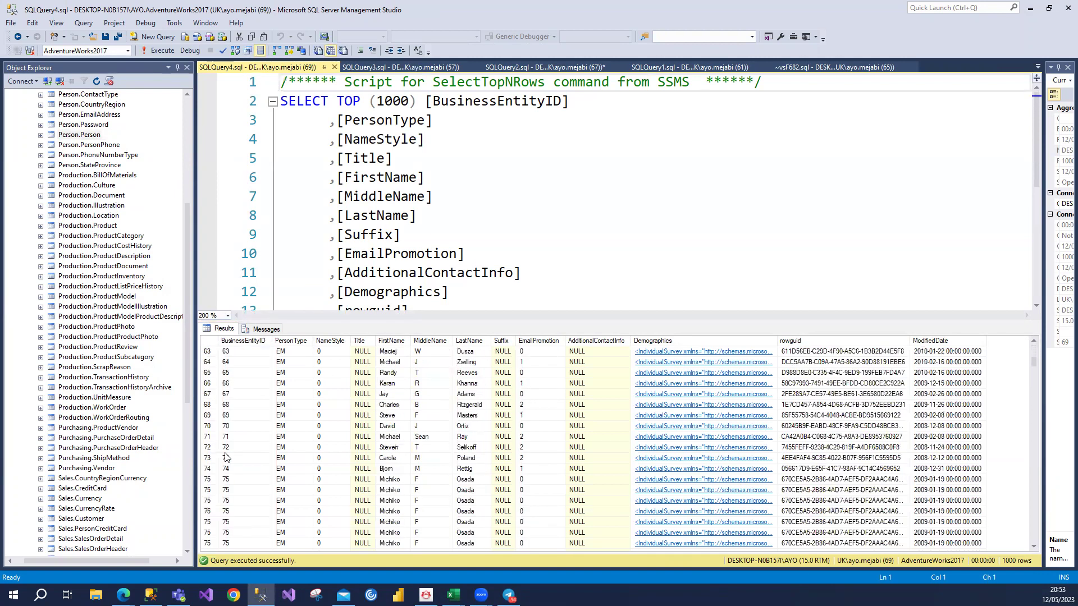
{"action": "scroll", "coordinate": [226, 456], "scroll_direction": "down", "scroll_amount": 20}
{"action": "scroll", "coordinate": [226, 457], "scroll_direction": "down", "scroll_amount": 20}
{"action": "scroll", "coordinate": [223, 469], "scroll_direction": "down", "scroll_amount": 20}
{"action": "left_click", "coordinate": [224, 469]}
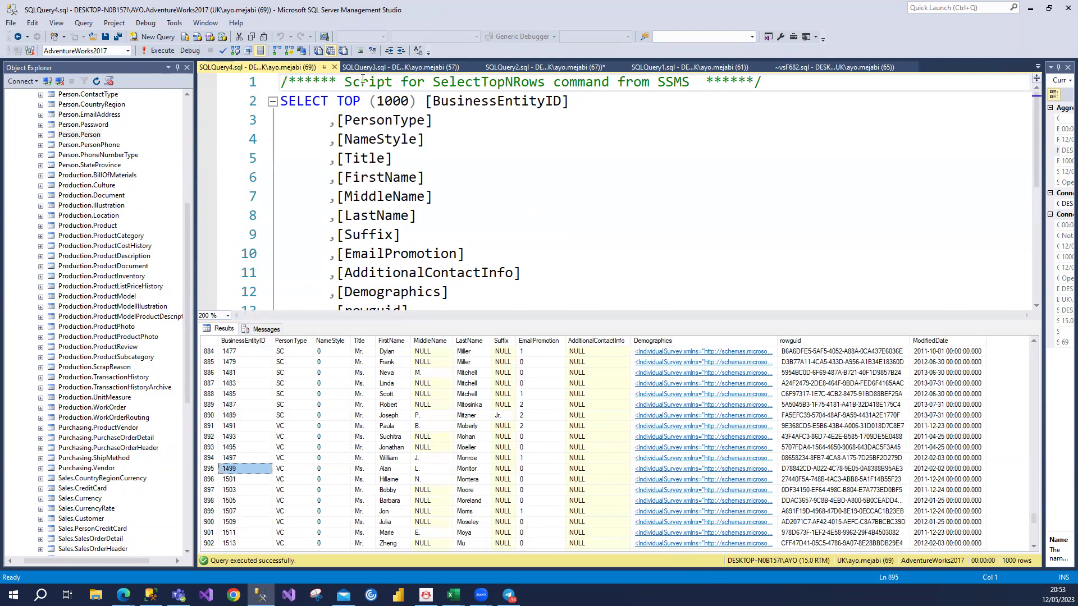
- Return to the SalesOrderHeader query results and find the customer ID in the fourth row
{"action": "left_click", "coordinate": [400, 66]}
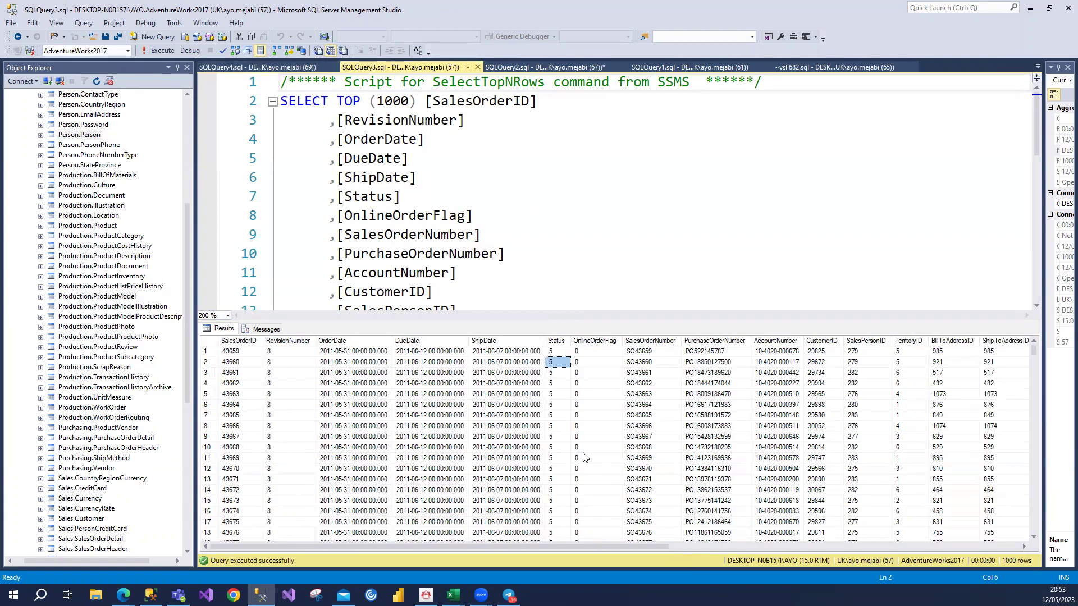
{"action": "left_click", "coordinate": [752, 381]}
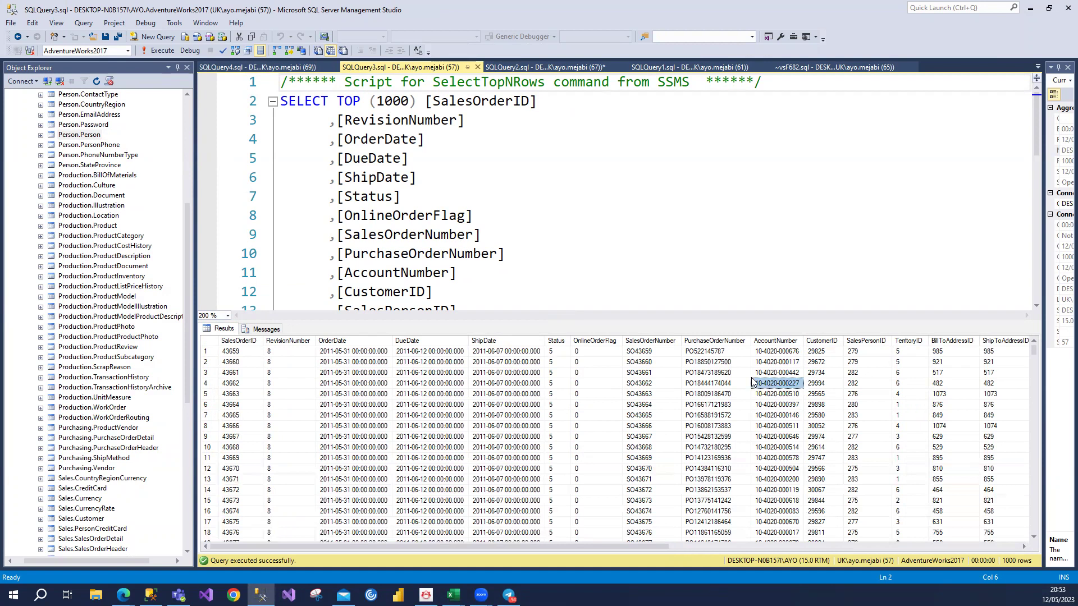
{"action": "key", "text": "Right"}
{"action": "key", "text": "Right"}
{"action": "key", "text": "Down"}
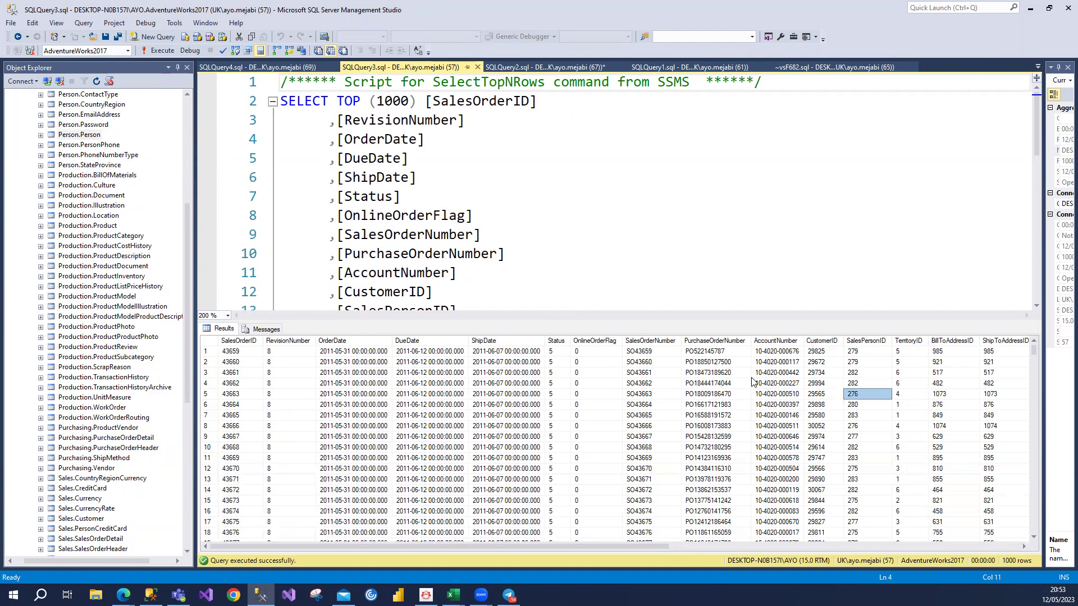
{"action": "key", "text": "Left"}
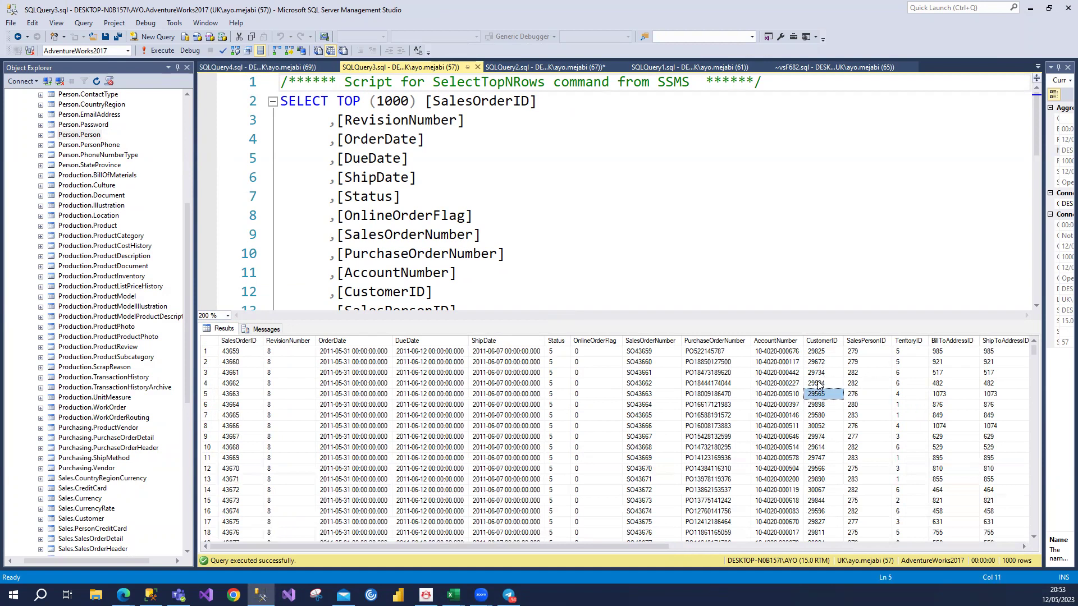
{"action": "left_click", "coordinate": [818, 384]}
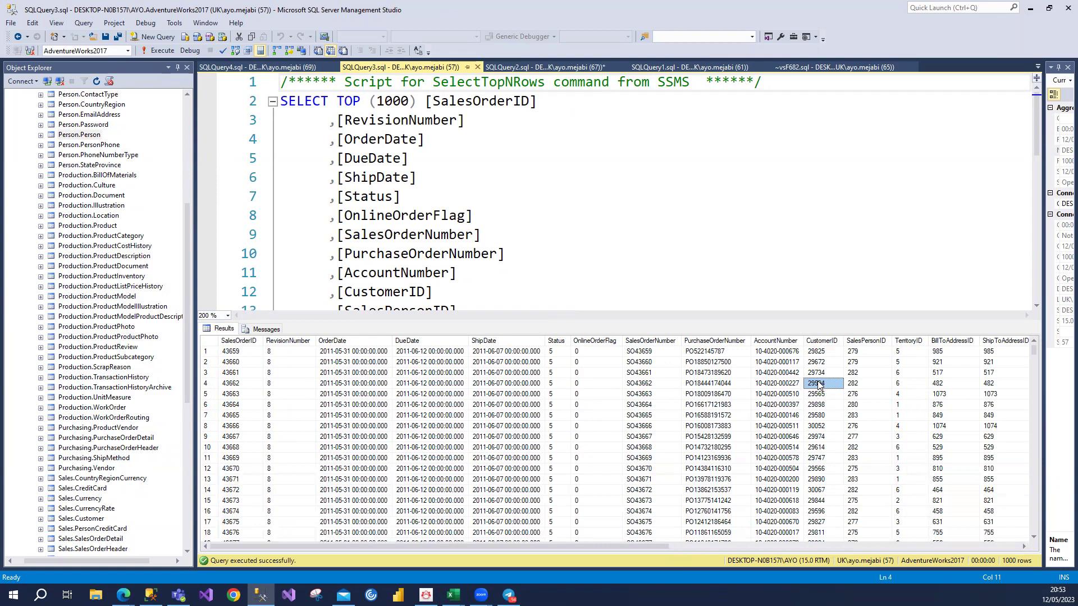
- Add a where clause to the Person.Person query matching BusinessEntityID to the fourth-row customer ID, and execute it
{"action": "left_click", "coordinate": [235, 69]}
{"action": "left_click", "coordinate": [561, 179]}
{"action": "scroll", "coordinate": [561, 179], "scroll_direction": "down", "scroll_amount": 5}
{"action": "left_click", "coordinate": [745, 96]}
{"action": "key", "text": "Return"}
{"action": "key", "text": "Return"}
{"action": "type", "text": "where busine"}
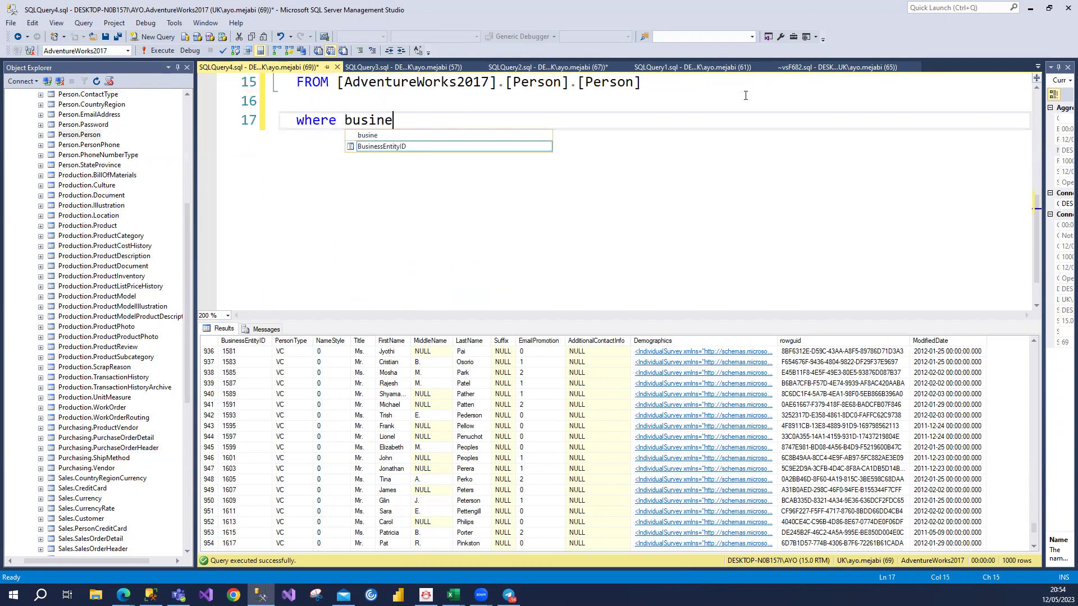
{"action": "key", "text": "Tab"}
{"action": "type", "text": "= 29994"}
{"action": "right_click", "coordinate": [746, 96]}
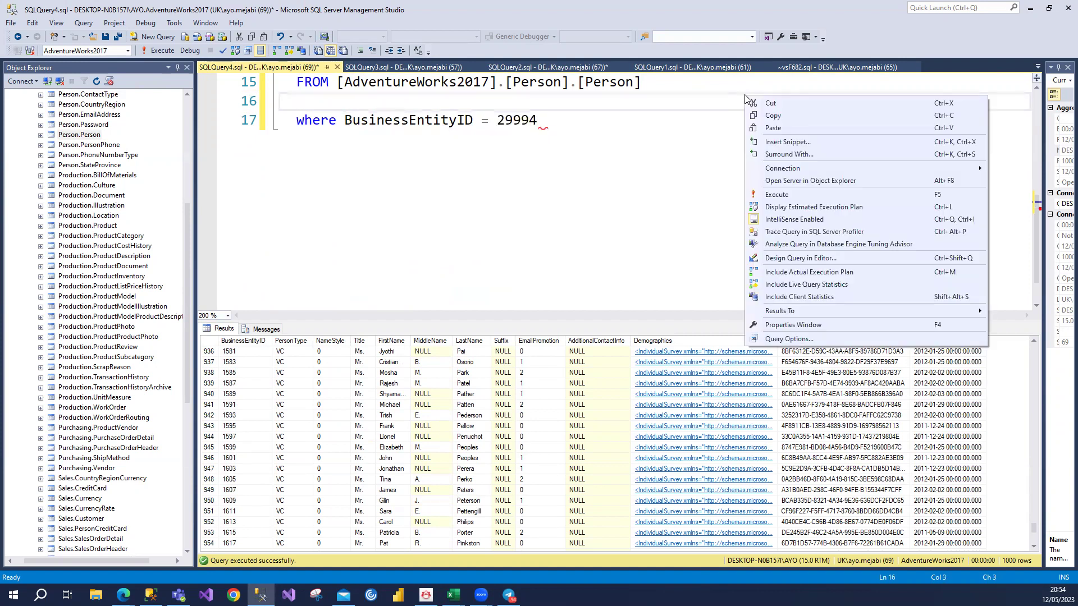
{"action": "left_click", "coordinate": [693, 116]}
{"action": "left_click", "coordinate": [162, 50]}
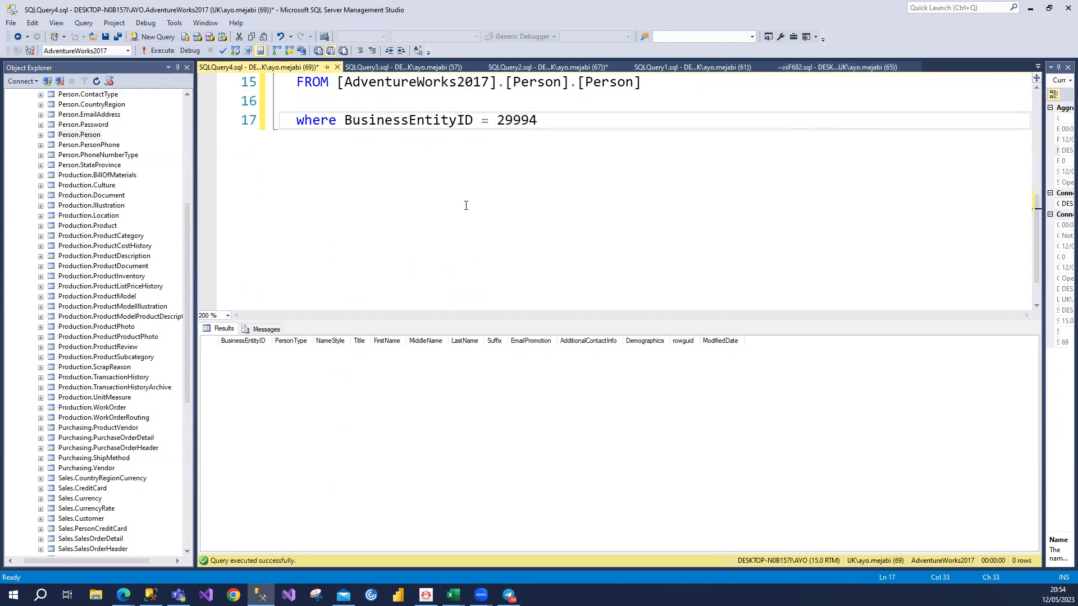
- View the top 1000 rows of the Person.BusinessEntity table and close that query
{"action": "scroll", "coordinate": [152, 206], "scroll_direction": "up", "scroll_amount": 4}
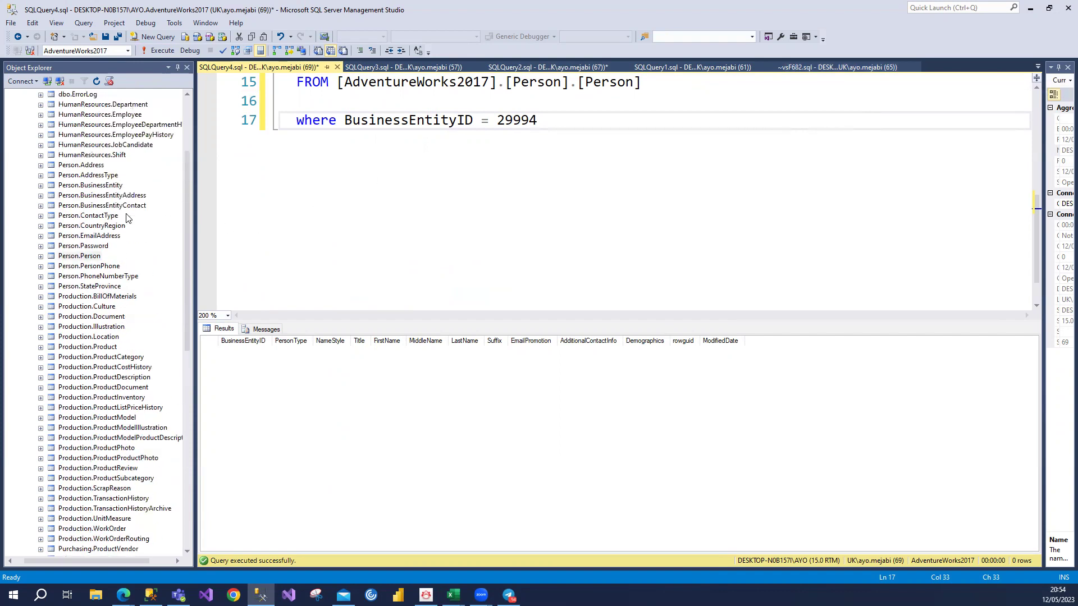
{"action": "scroll", "coordinate": [127, 218], "scroll_direction": "left", "scroll_amount": 1}
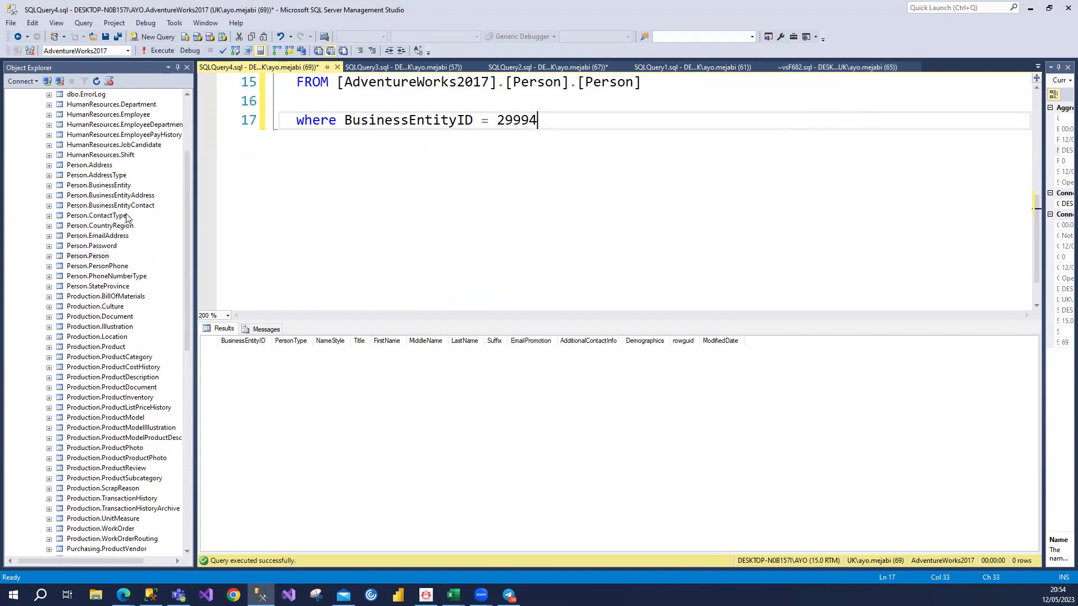
{"action": "scroll", "coordinate": [127, 217], "scroll_direction": "up", "scroll_amount": 2}
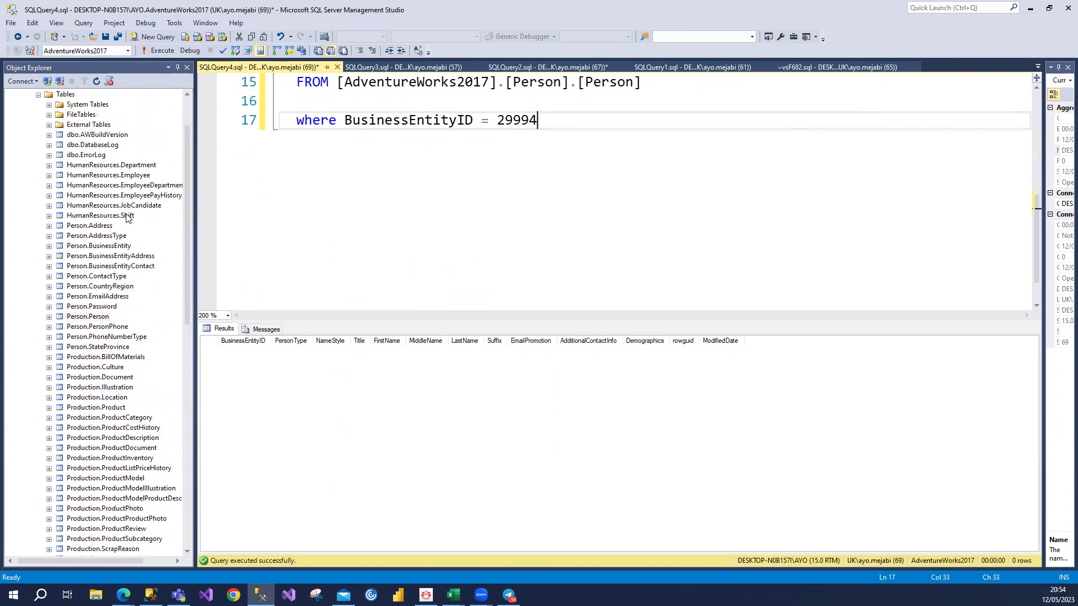
{"action": "left_click", "coordinate": [127, 216]}
{"action": "right_click", "coordinate": [127, 216]}
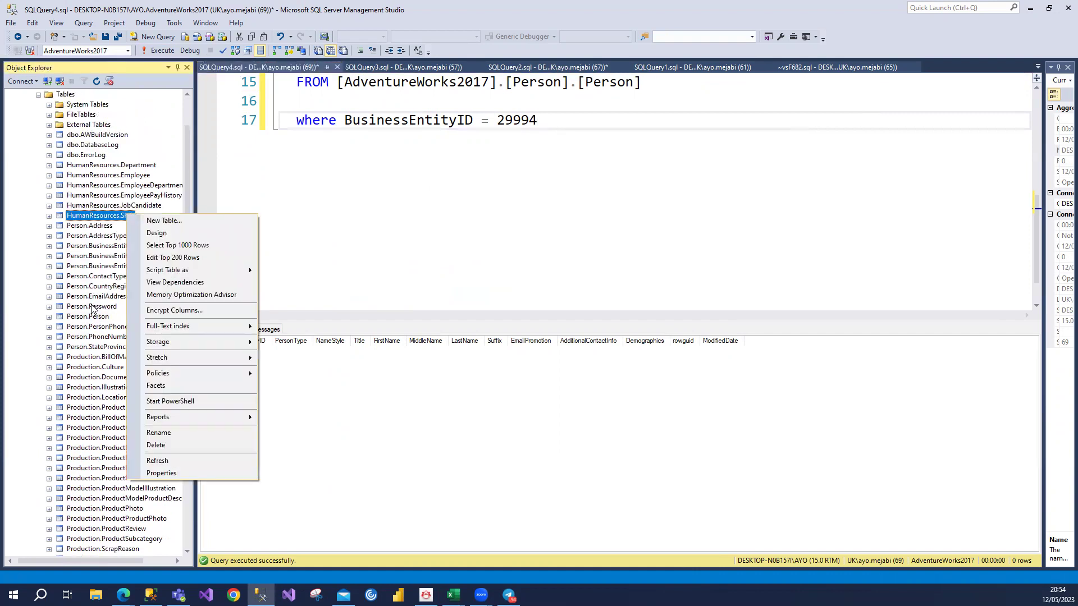
{"action": "double_click", "coordinate": [91, 307]}
{"action": "left_click", "coordinate": [90, 246]}
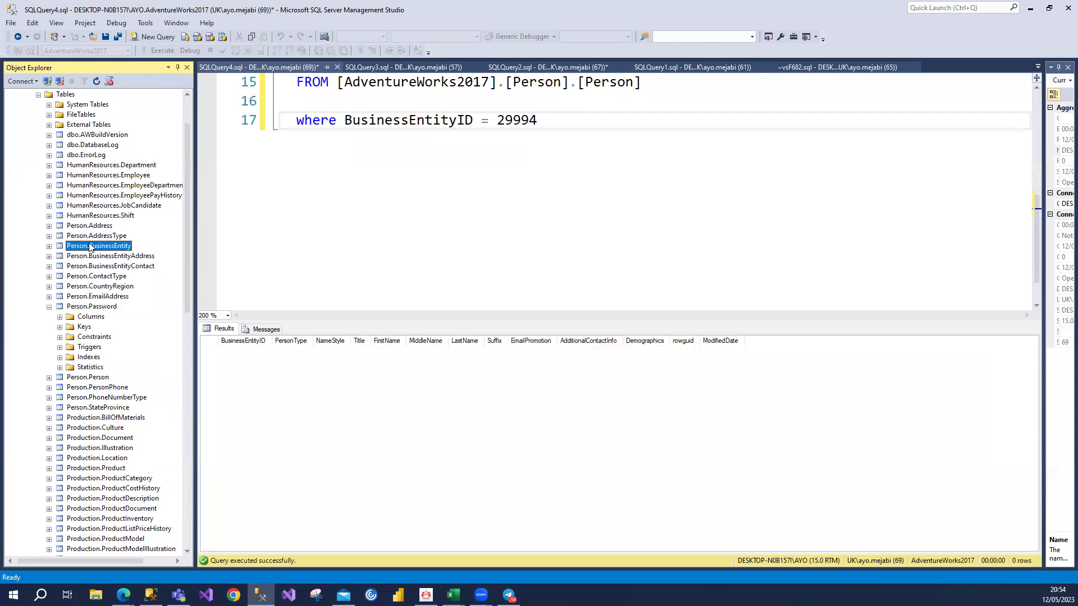
{"action": "right_click", "coordinate": [122, 246]}
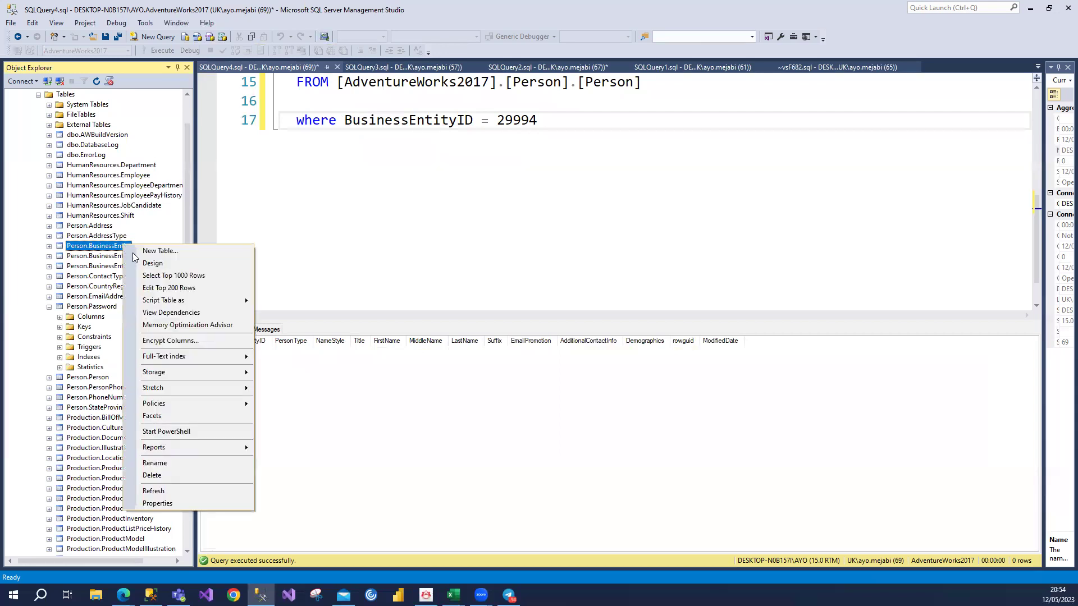
{"action": "left_click", "coordinate": [166, 278]}
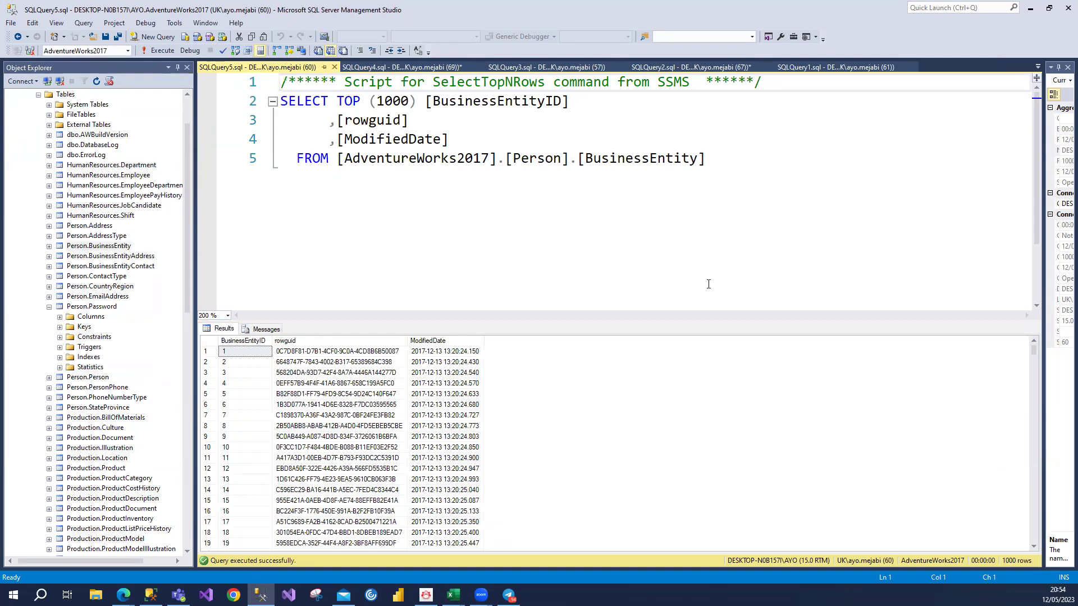
{"action": "left_click", "coordinate": [334, 67]}
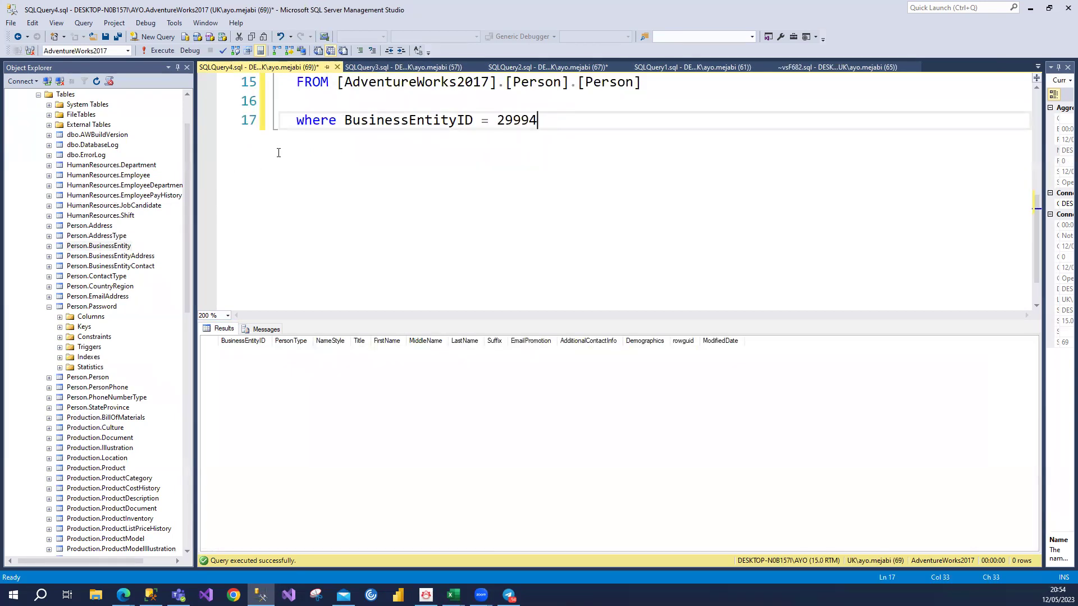
- Review the selected columns and the where clause of the Person.Person query
{"action": "scroll", "coordinate": [285, 212], "scroll_direction": "up", "scroll_amount": 2}
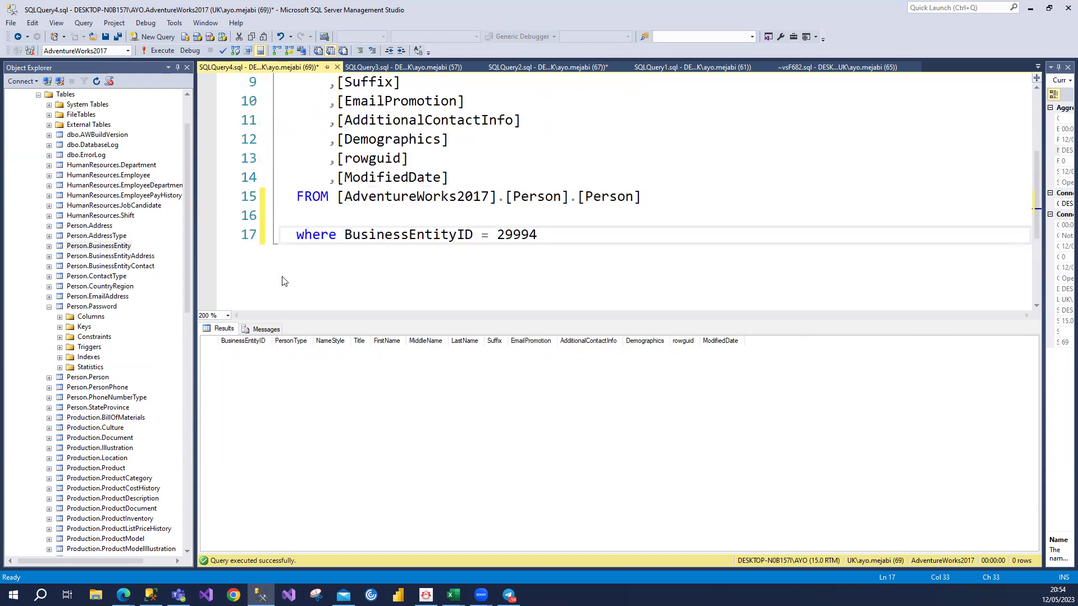
{"action": "scroll", "coordinate": [316, 137], "scroll_direction": "up", "scroll_amount": 3}
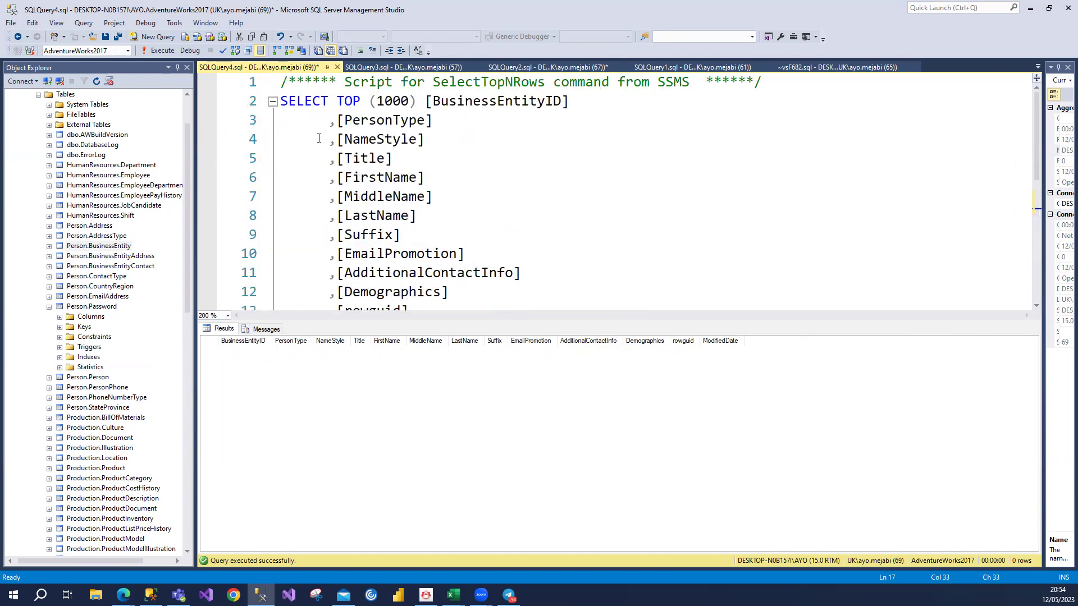
{"action": "scroll", "coordinate": [319, 138], "scroll_direction": "down", "scroll_amount": 2}
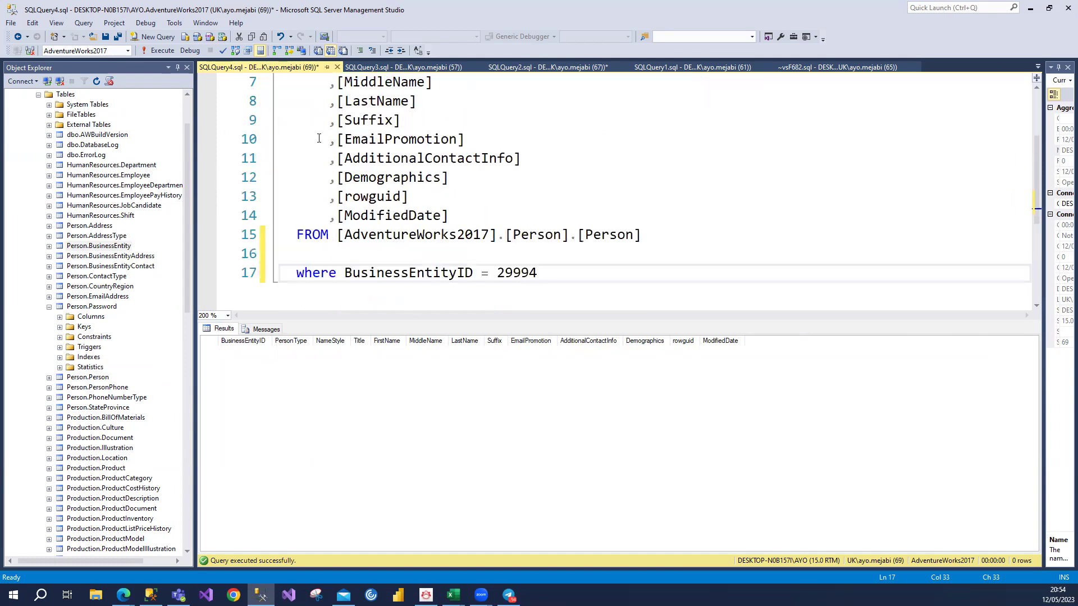
{"action": "scroll", "coordinate": [318, 138], "scroll_direction": "up", "scroll_amount": 2}
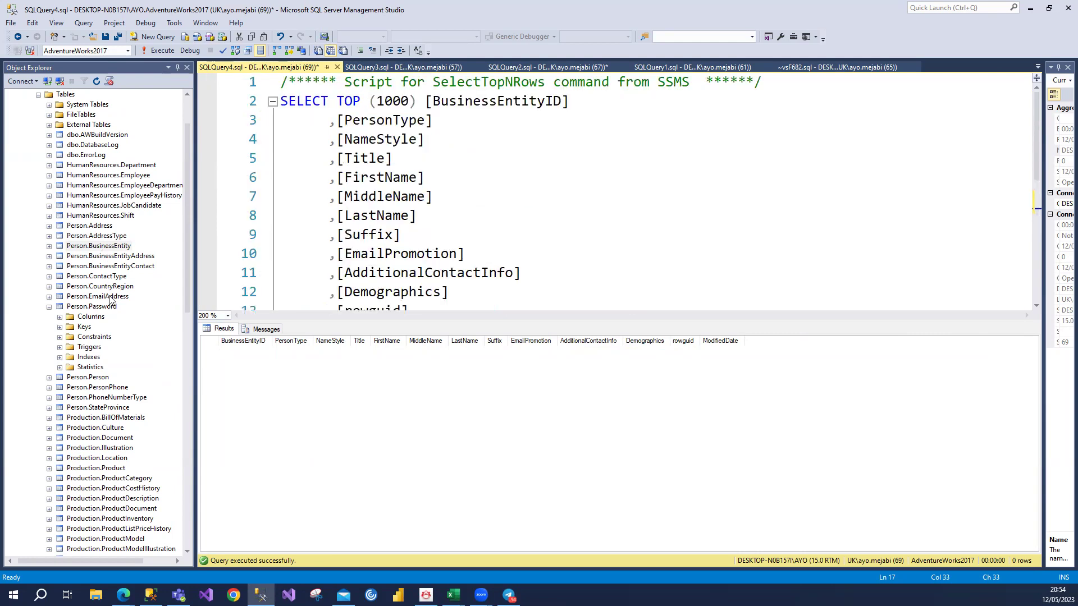
- Find the Sales.Customer table in the AdventureWorks2017 table list and select its top 1000 rows
{"action": "scroll", "coordinate": [110, 300], "scroll_direction": "down", "scroll_amount": 2}
{"action": "scroll", "coordinate": [111, 300], "scroll_direction": "down", "scroll_amount": 4}
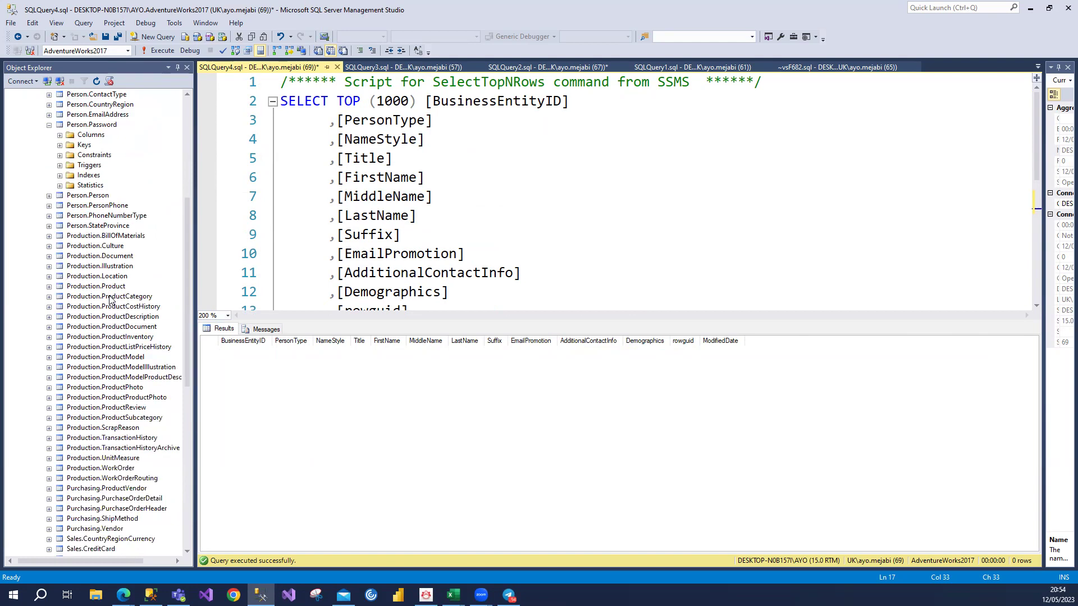
{"action": "scroll", "coordinate": [401, 203], "scroll_direction": "down", "scroll_amount": 3}
{"action": "left_click", "coordinate": [402, 199]}
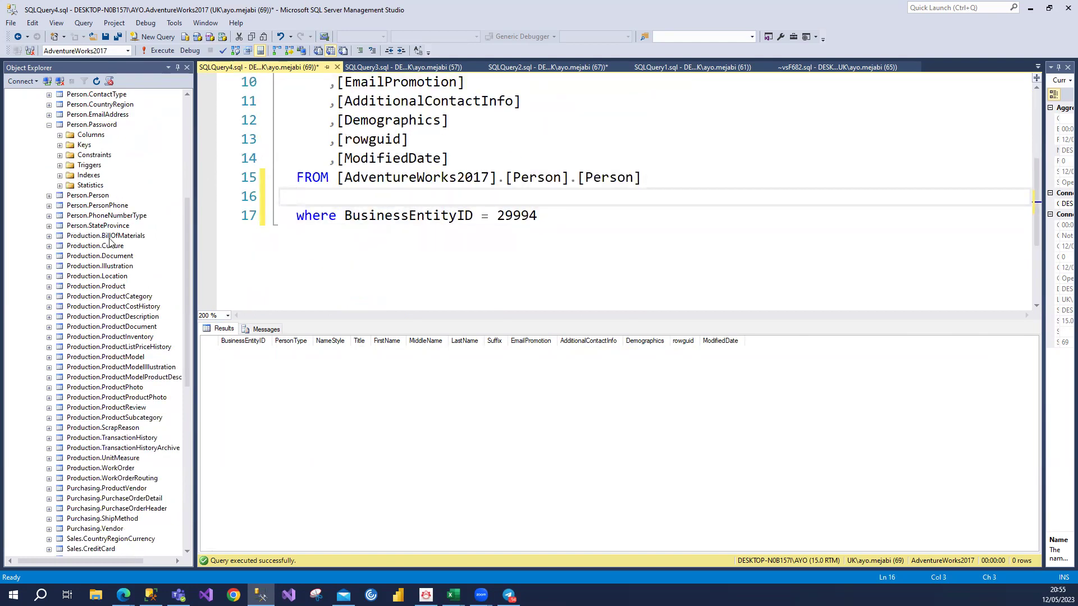
{"action": "scroll", "coordinate": [110, 242], "scroll_direction": "down", "scroll_amount": 1}
{"action": "scroll", "coordinate": [110, 242], "scroll_direction": "down", "scroll_amount": 1}
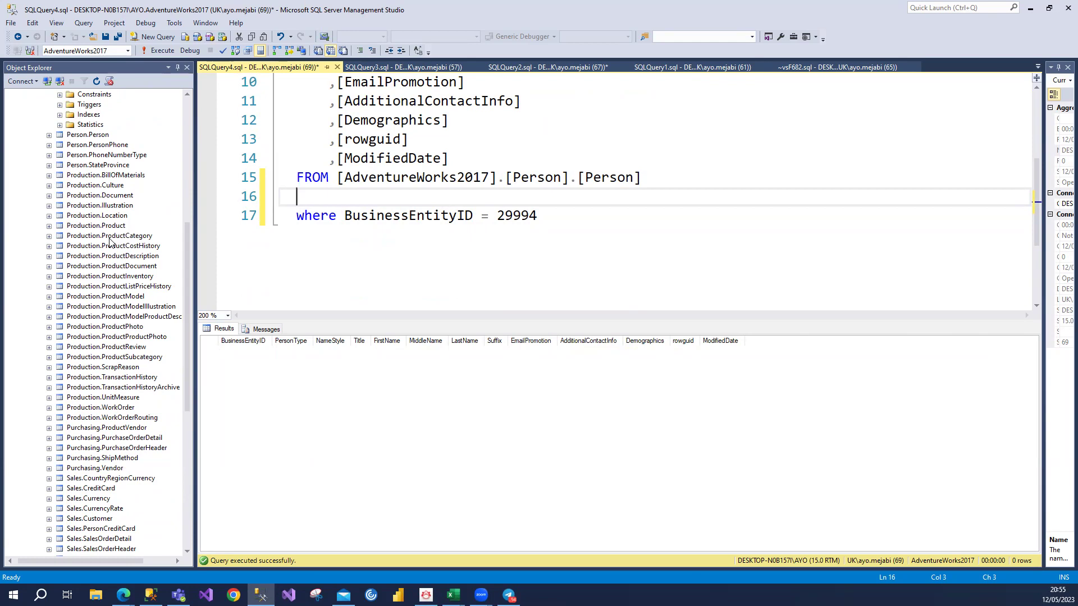
{"action": "scroll", "coordinate": [110, 242], "scroll_direction": "down", "scroll_amount": 1}
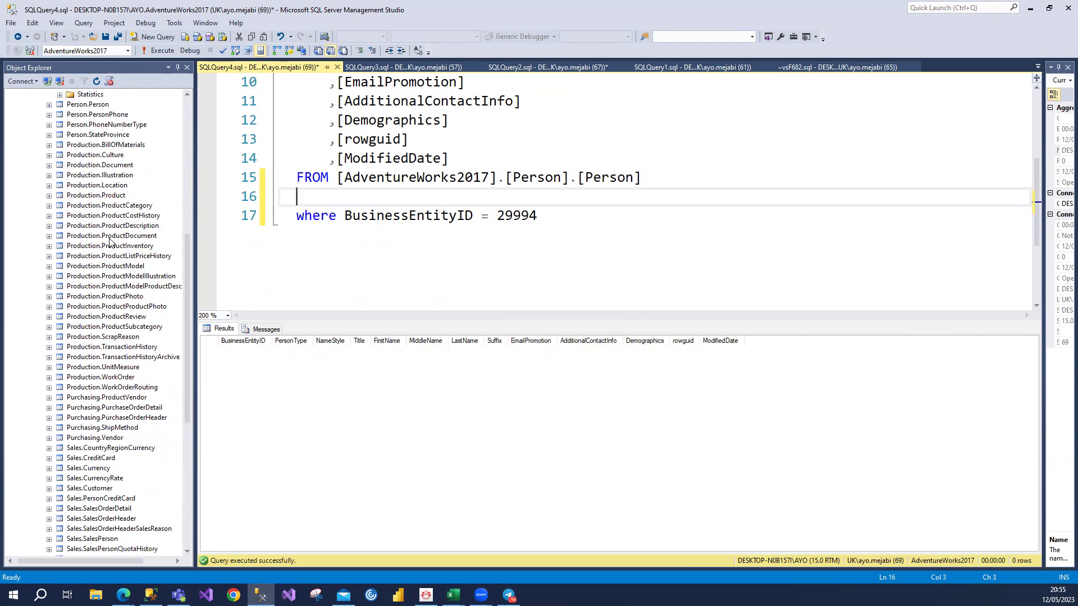
{"action": "scroll", "coordinate": [110, 243], "scroll_direction": "down", "scroll_amount": 4}
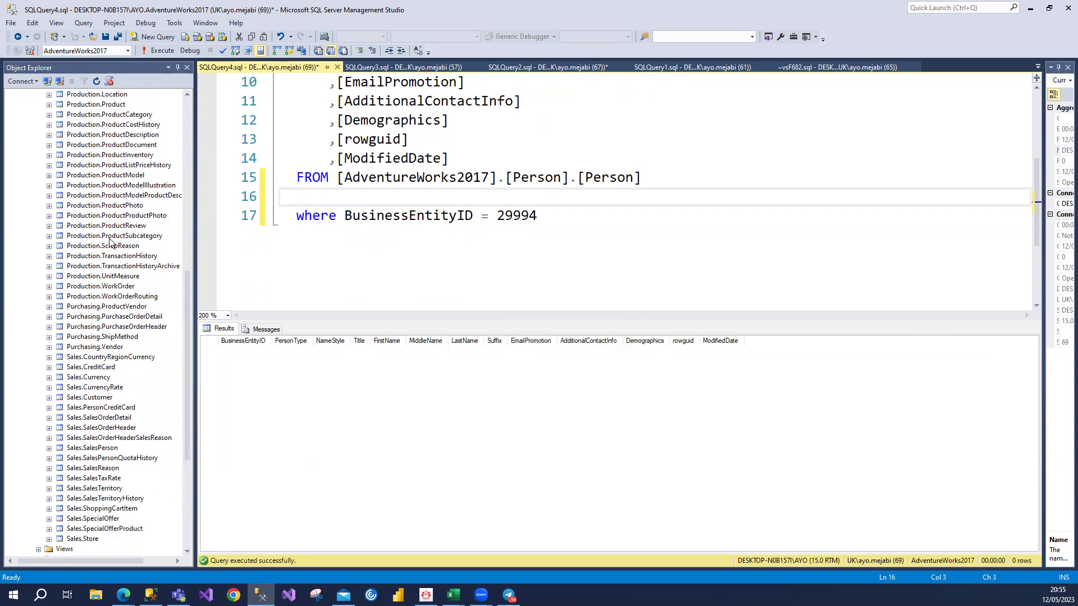
{"action": "scroll", "coordinate": [110, 243], "scroll_direction": "down", "scroll_amount": 2}
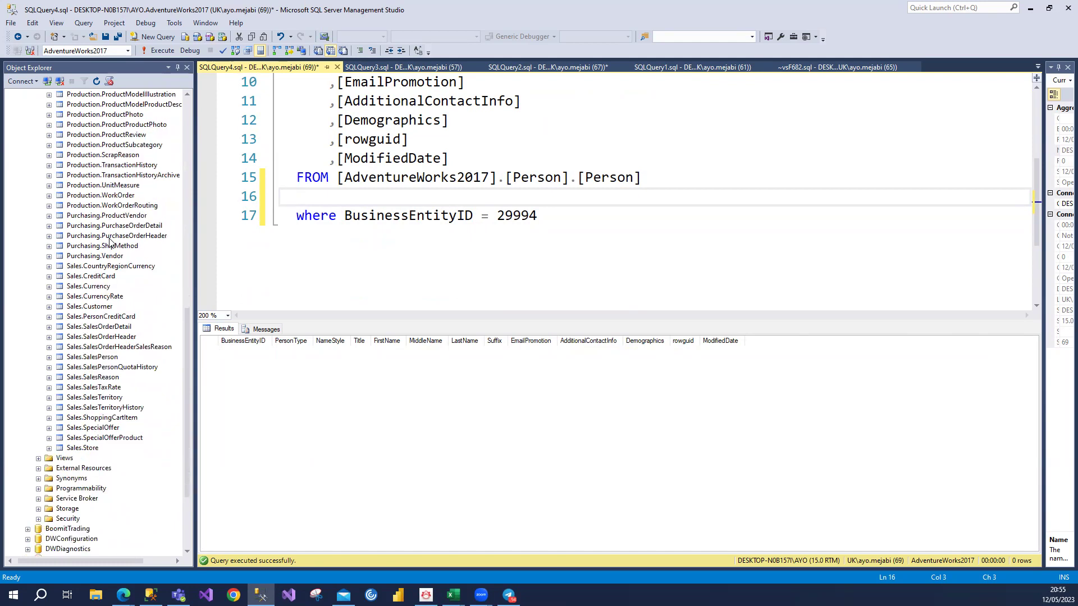
{"action": "scroll", "coordinate": [110, 242], "scroll_direction": "down", "scroll_amount": 1}
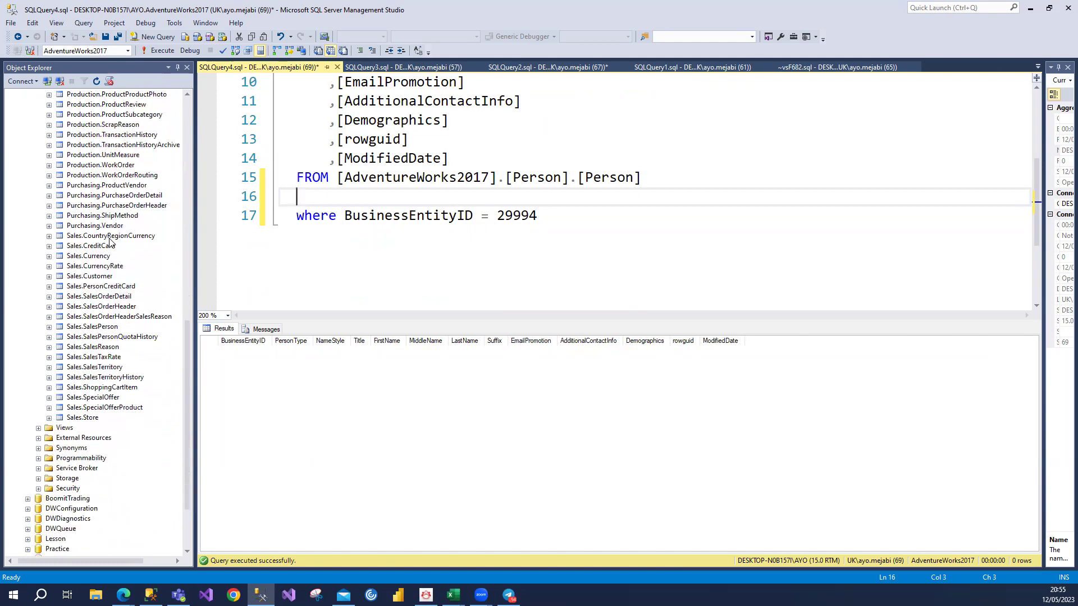
{"action": "left_click", "coordinate": [91, 277]}
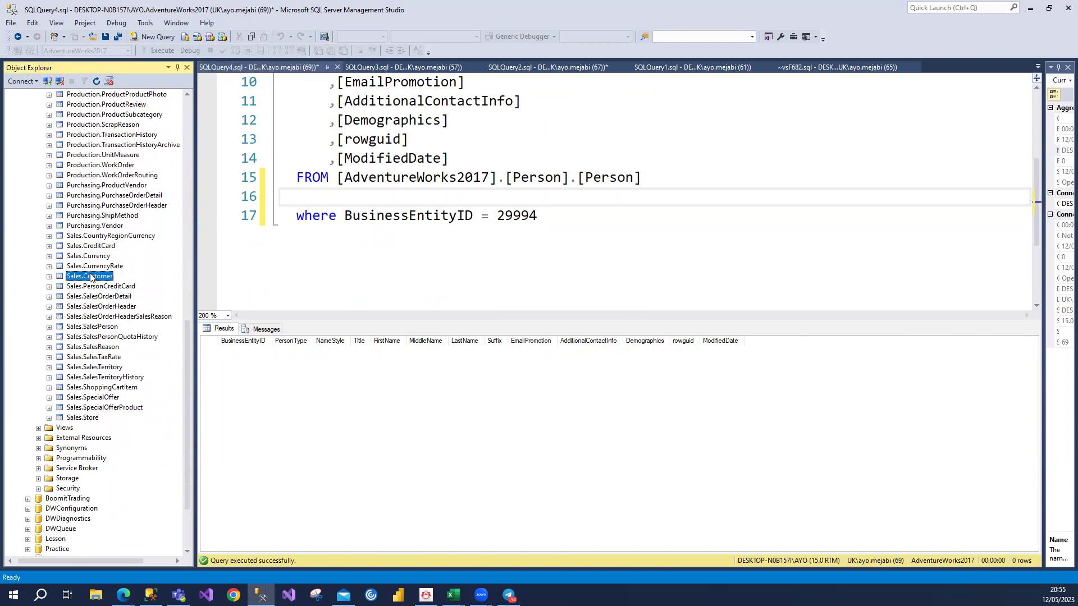
{"action": "right_click", "coordinate": [91, 276]}
{"action": "left_click", "coordinate": [120, 306]}
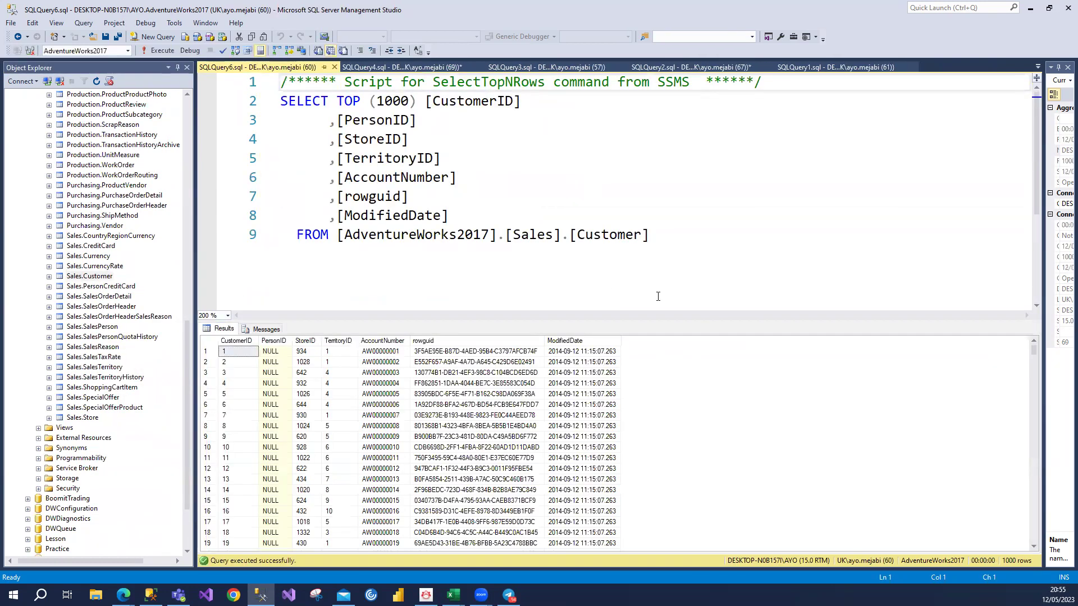
- Add a where clause to the Sales.Customer query matching CustomerID to the fourth-row customer ID of SalesOrderHeader, and execute it
{"action": "key", "text": "Return"}
{"action": "key", "text": "Return"}
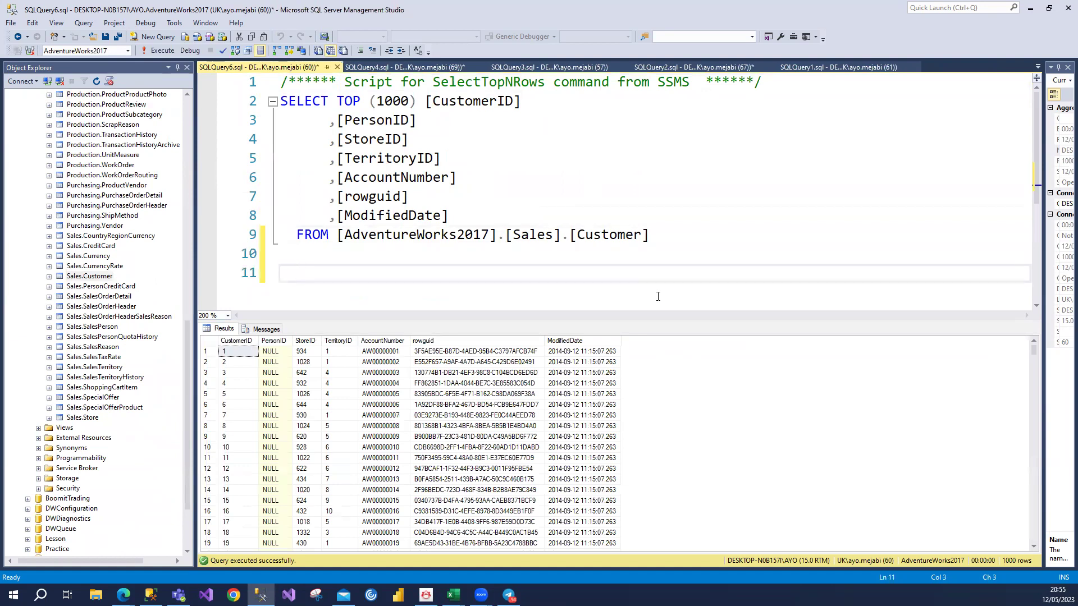
{"action": "type", "text": "where custo"}
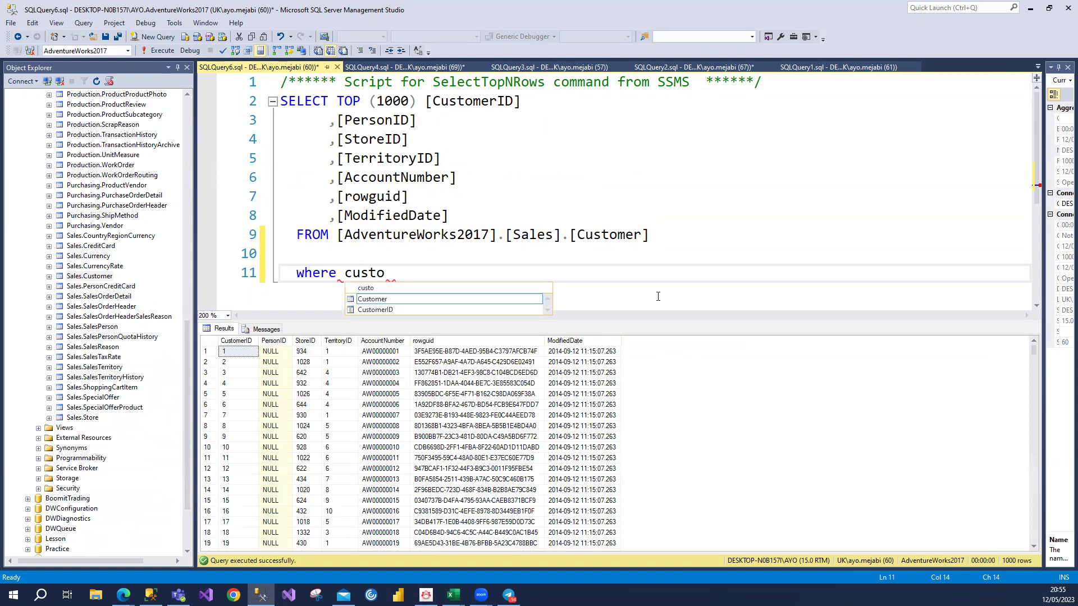
{"action": "key", "text": "Tab"}
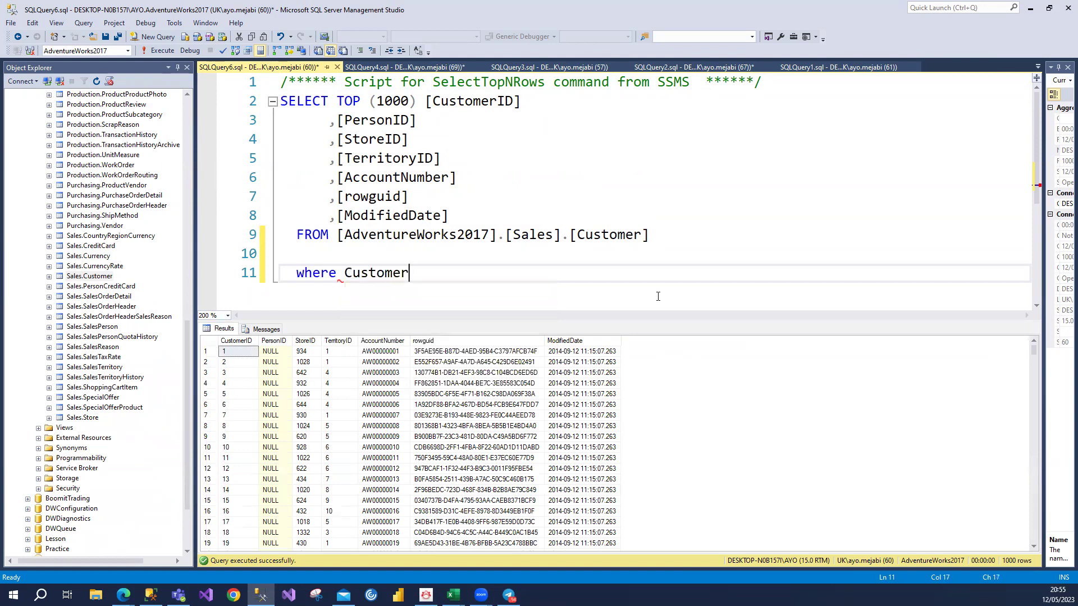
{"action": "type", "text": "ID = 29994"}
{"action": "left_click", "coordinate": [162, 51]}
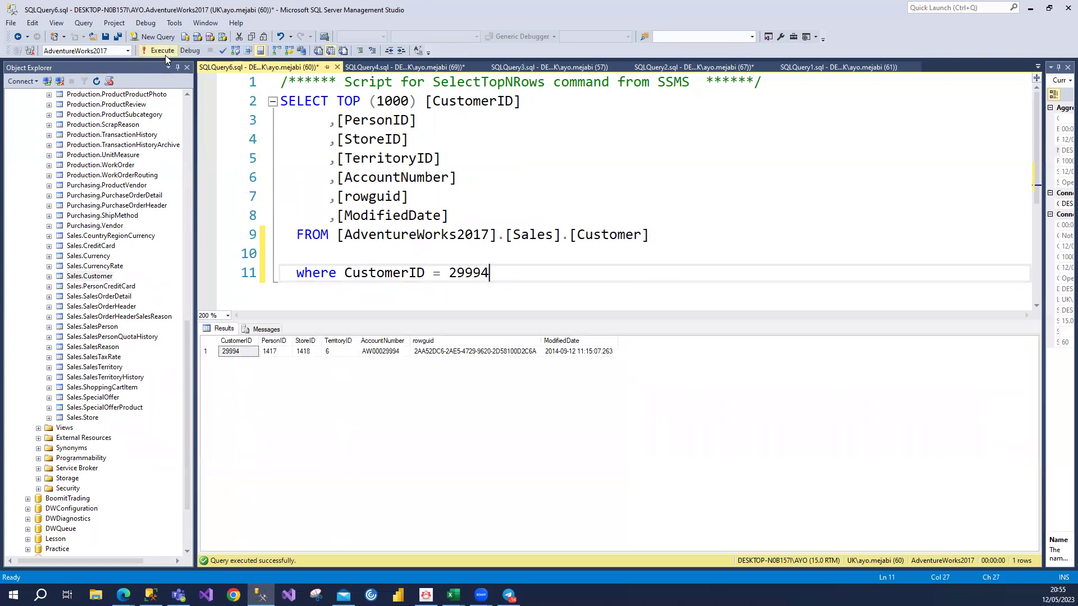
- Change the BusinessEntityID in the Person.Person query's where clause to the PersonID from the Sales.Customer result, and execute it
{"action": "left_click", "coordinate": [233, 353]}
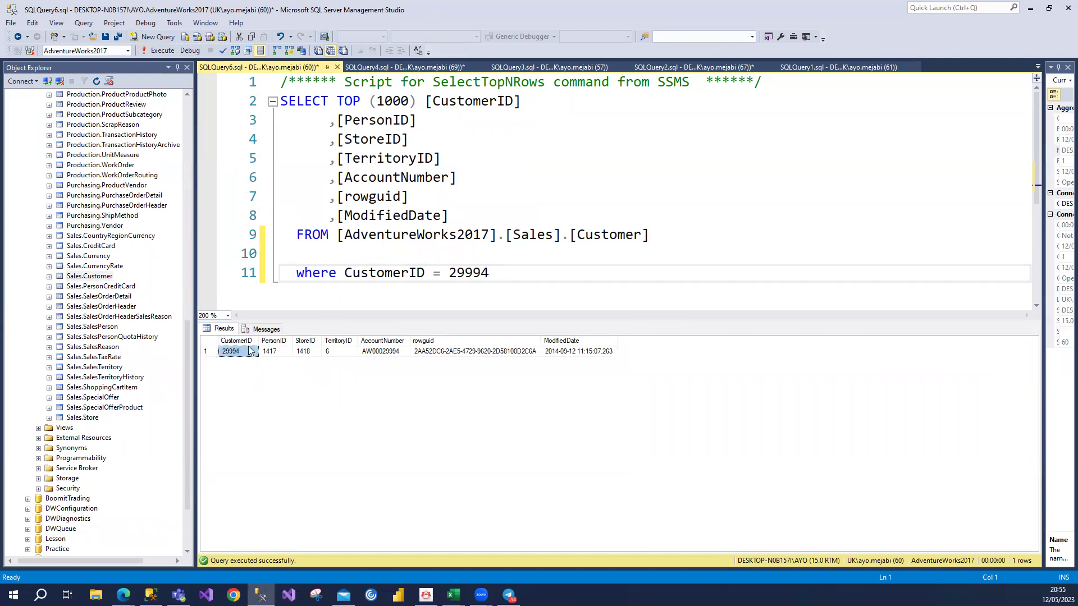
{"action": "left_click", "coordinate": [276, 351]}
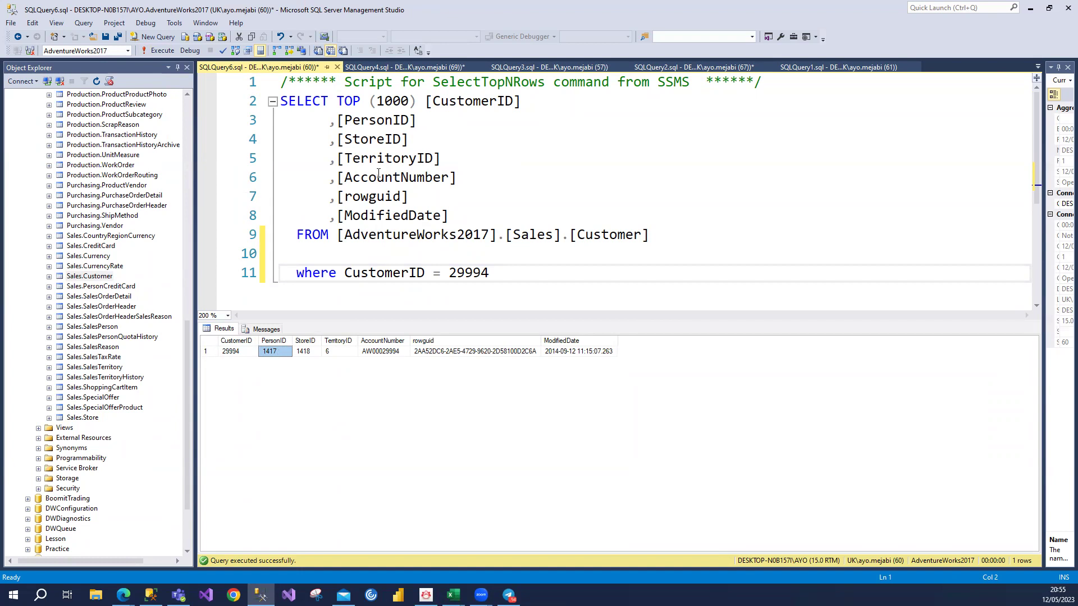
{"action": "left_click", "coordinate": [383, 67]}
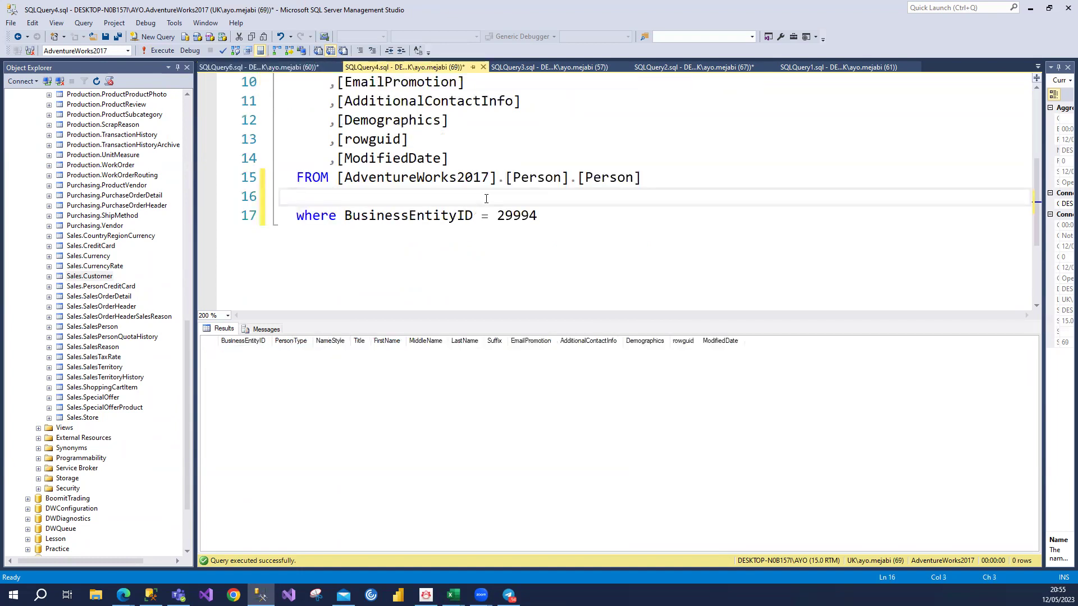
{"action": "left_click_drag", "start_coordinate": [497, 215], "coordinate": [558, 215]}
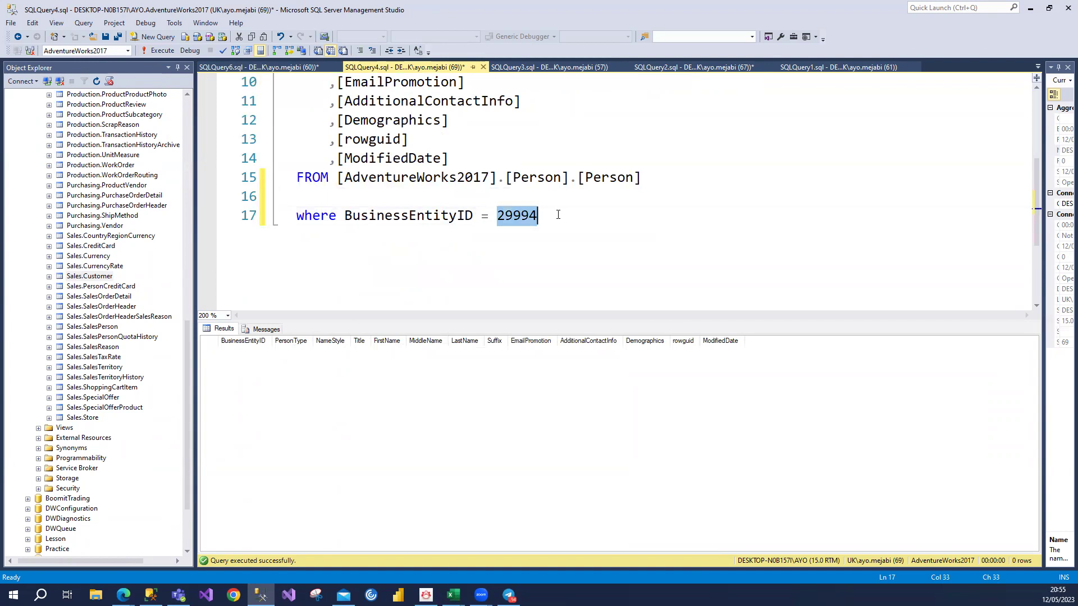
{"action": "type", "text": "1417"}
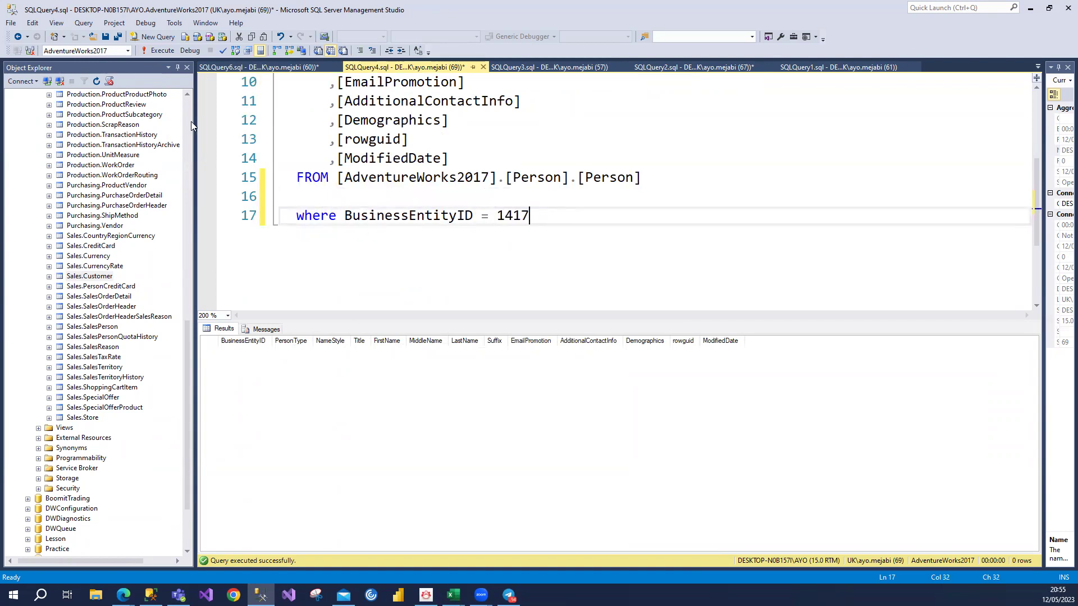
{"action": "left_click", "coordinate": [162, 51]}
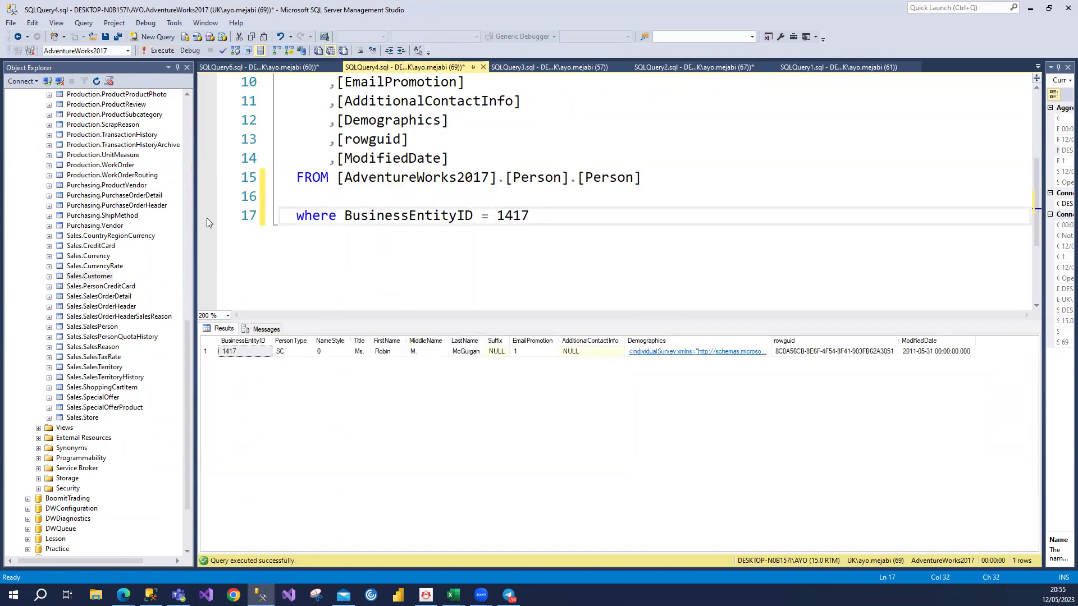
- Check the BusinessEntityID, FirstName and LastName values in the Person.Person result row
{"action": "left_click", "coordinate": [250, 352]}
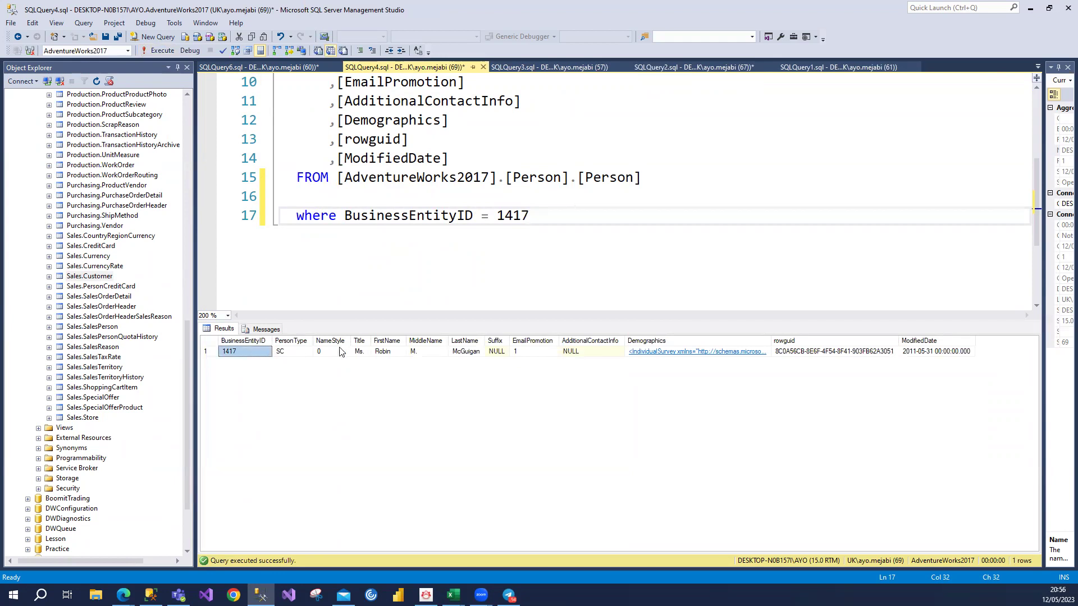
{"action": "right_click", "coordinate": [386, 362]}
{"action": "left_click", "coordinate": [387, 352]}
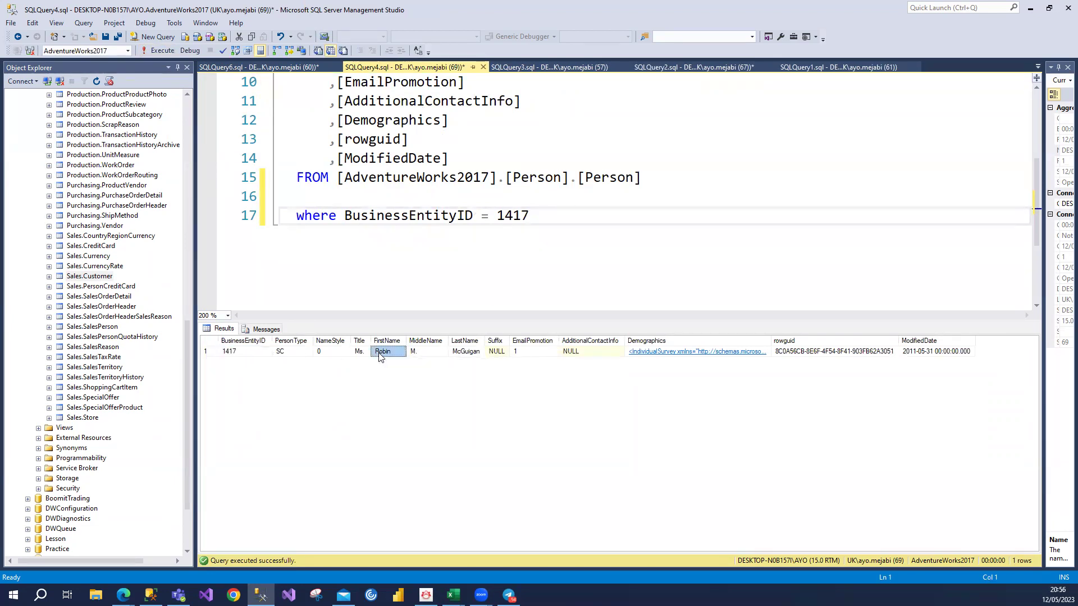
{"action": "left_click", "coordinate": [478, 353]}
- Write the note "Relational databases Microsoft SQL" a few lines below the where clause of the Person.Person query
{"action": "left_click", "coordinate": [532, 243]}
{"action": "key", "text": "Return"}
{"action": "key", "text": "Return"}
{"action": "key", "text": "Return"}
{"action": "key", "text": "Return"}
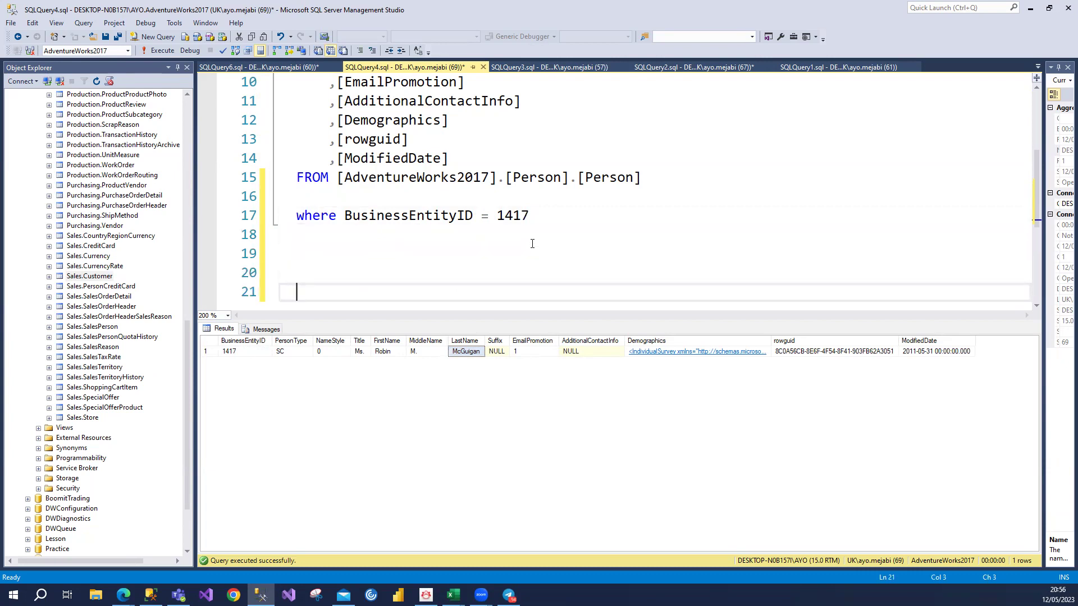
{"action": "type", "text": "Relationa"}
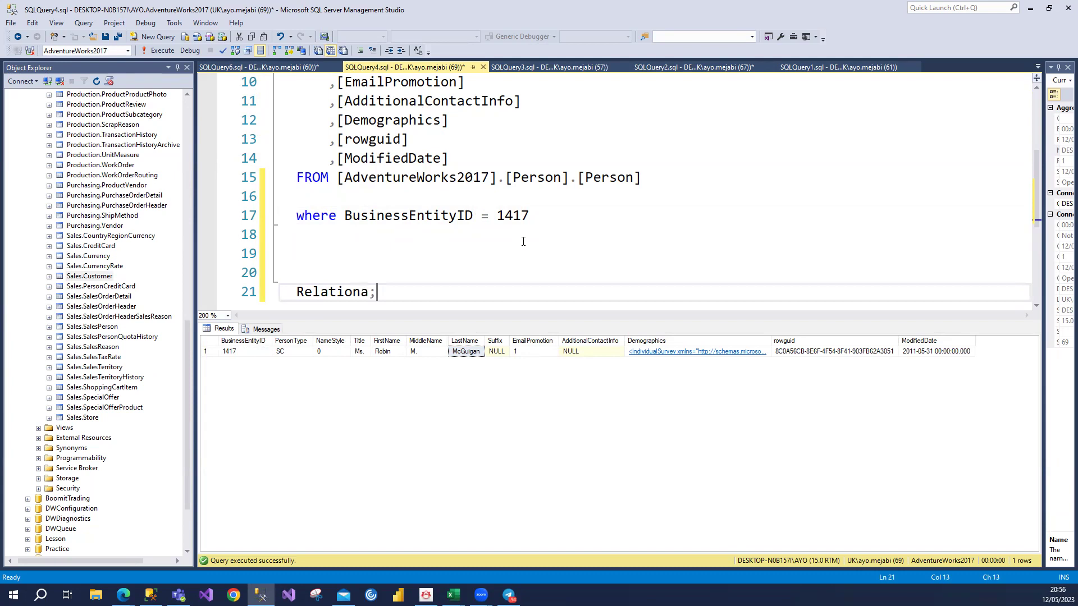
{"action": "type", "text": "l databases  "}
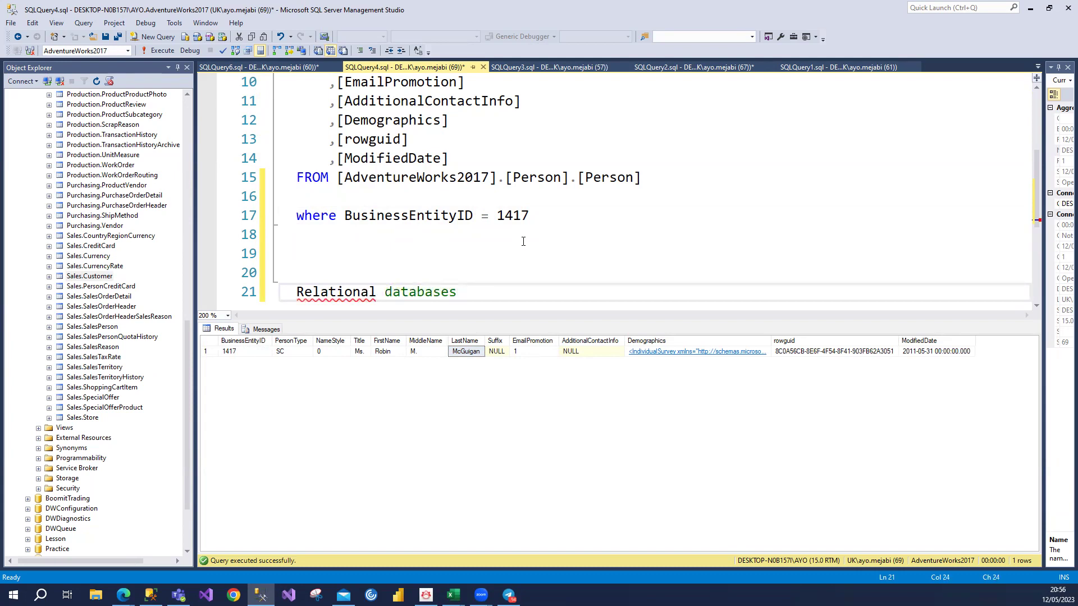
{"action": "type", "text": "   Microsfo"}
{"action": "type", "text": "t"}
{"action": "key", "text": "BackSpace"}
{"action": "key", "text": "BackSpace"}
{"action": "key", "text": "BackSpace"}
{"action": "type", "text": "oft SWQL"}
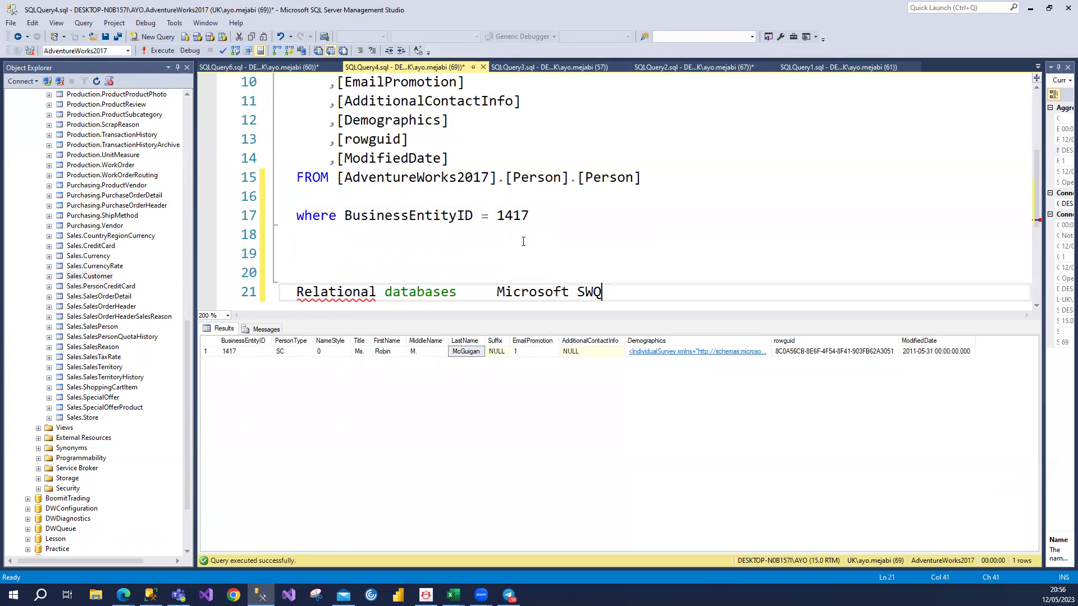
{"action": "key", "text": "BackSpace"}
{"action": "key", "text": "BackSpace"}
{"action": "key", "text": "BackSpace"}
{"action": "key", "text": "BackSpace"}
{"action": "type", "text": "QL"}
- Look through the AdventureWorks2017 tables and the other databases on the server
{"action": "scroll", "coordinate": [93, 373], "scroll_direction": "up", "scroll_amount": 15}
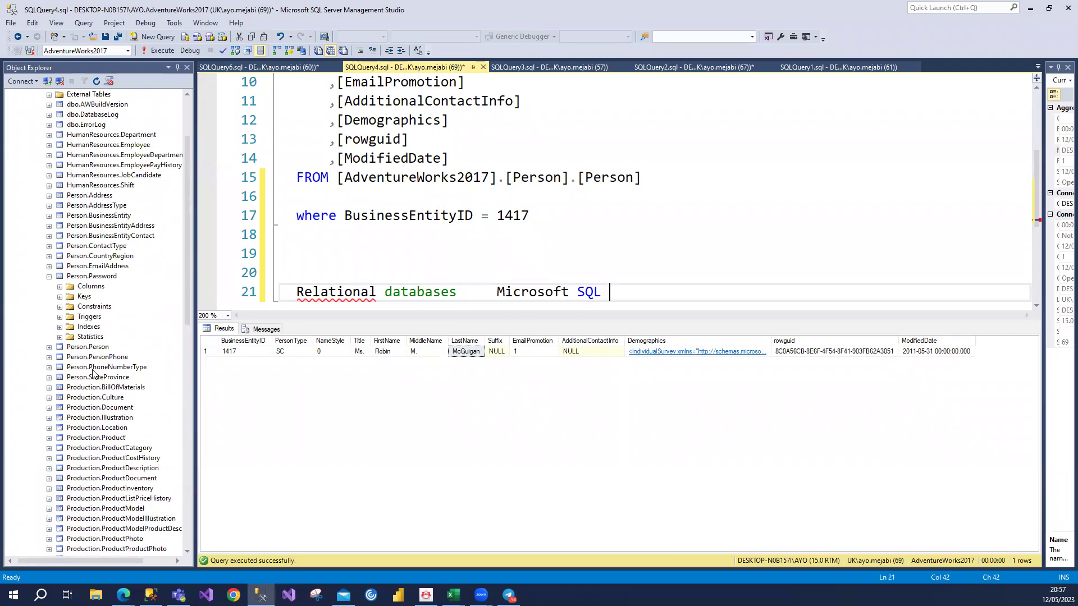
{"action": "scroll", "coordinate": [93, 373], "scroll_direction": "up", "scroll_amount": 3}
{"action": "scroll", "coordinate": [93, 373], "scroll_direction": "down", "scroll_amount": 18}
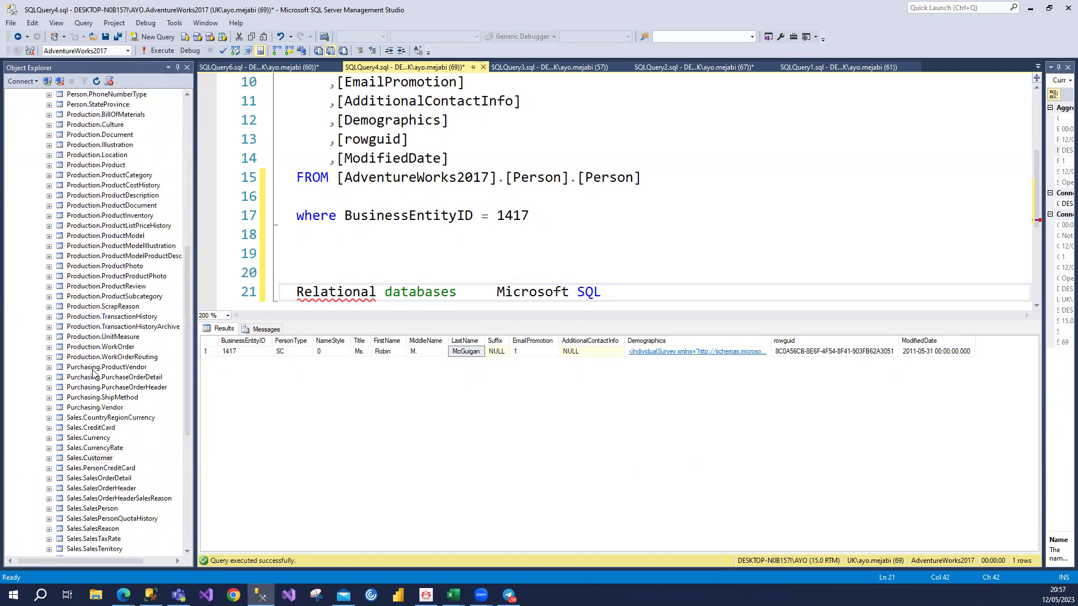
{"action": "scroll", "coordinate": [94, 374], "scroll_direction": "down", "scroll_amount": 3}
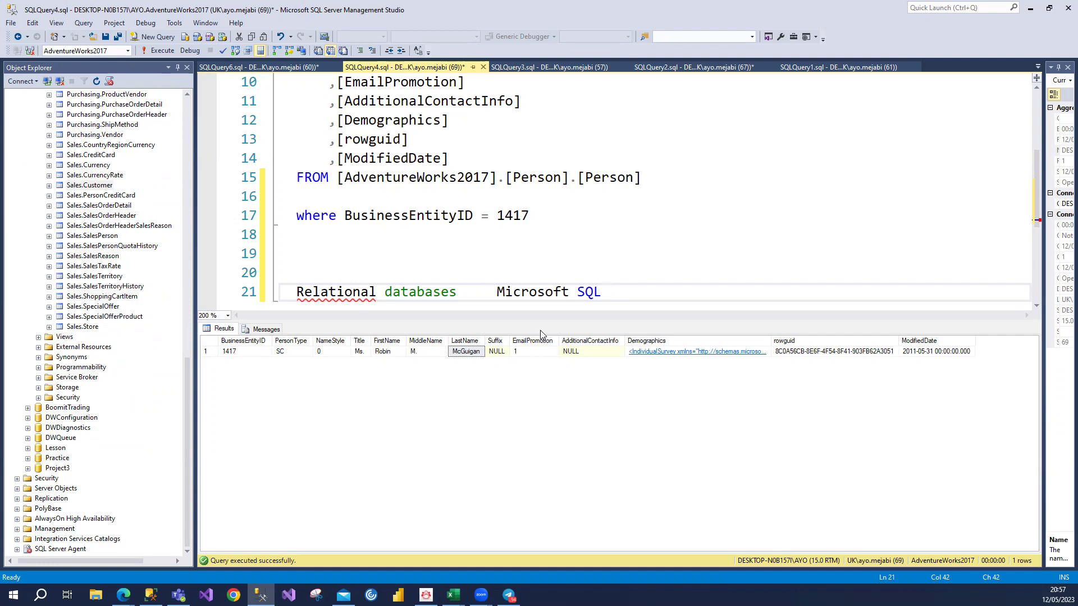
- Highlight the relational databases note and the blank line above it below the Person.Person query
{"action": "key", "text": "shift+Up"}
{"action": "key", "text": "shift+Up"}
{"action": "key", "text": "shift+Up"}
{"action": "key", "text": "shift+Up"}
{"action": "key", "text": "shift+Up"}
{"action": "key", "text": "shift+Down"}
{"action": "key", "text": "shift+Down"}
{"action": "key", "text": "shift+Down"}
{"action": "key", "text": "shift+Down"}
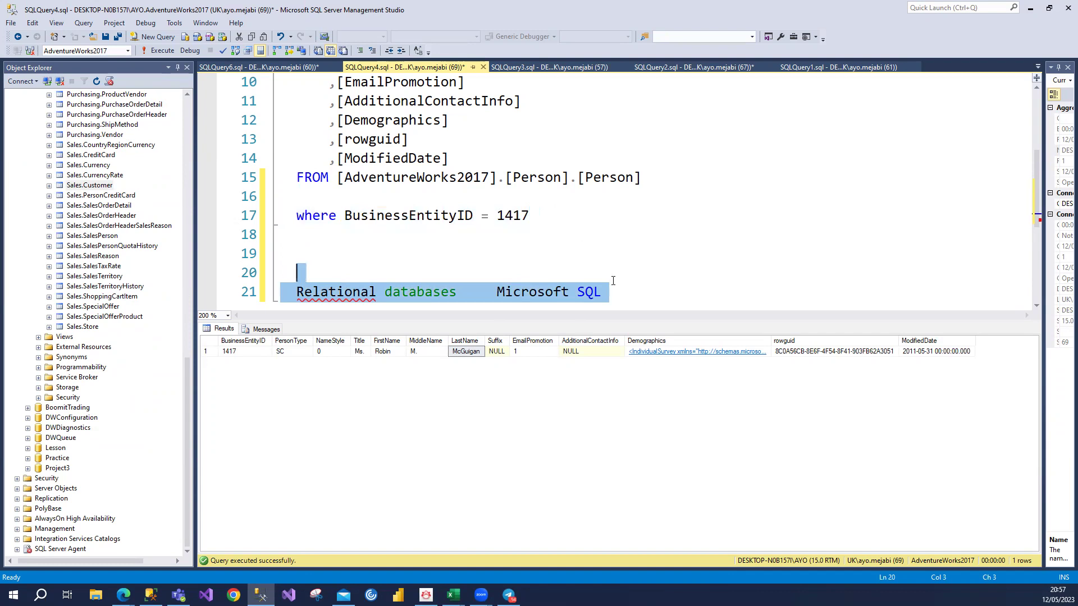
- Look over the Person.Person query and go back to the SalesOrderHeader query results
{"action": "scroll", "coordinate": [612, 280], "scroll_direction": "up", "scroll_amount": 3}
{"action": "scroll", "coordinate": [613, 280], "scroll_direction": "down", "scroll_amount": 3}
{"action": "scroll", "coordinate": [541, 168], "scroll_direction": "up", "scroll_amount": 3}
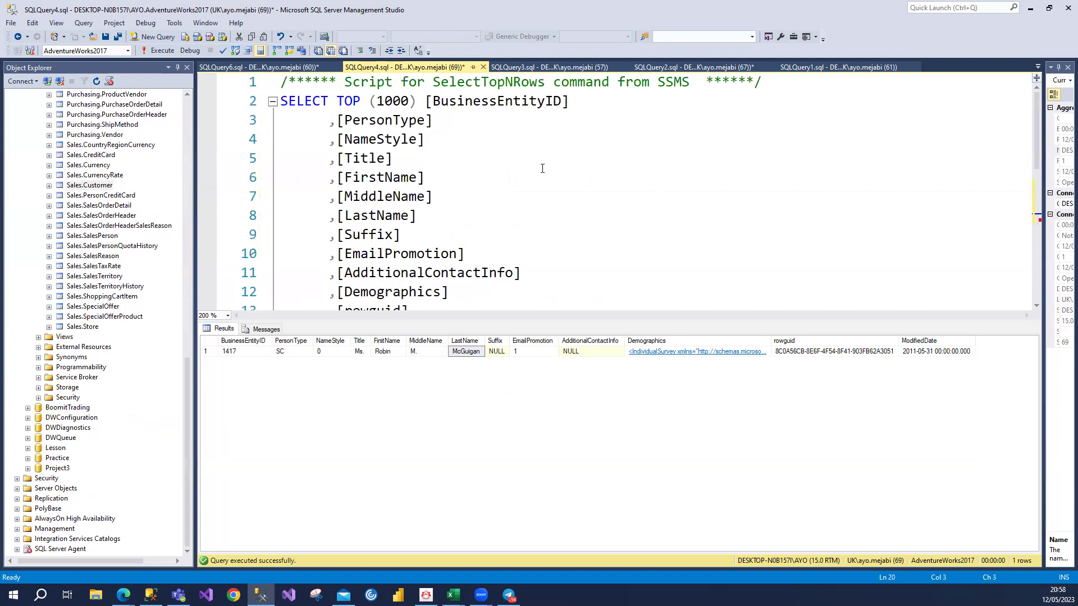
{"action": "scroll", "coordinate": [543, 168], "scroll_direction": "down", "scroll_amount": 7}
{"action": "scroll", "coordinate": [542, 168], "scroll_direction": "up", "scroll_amount": 3}
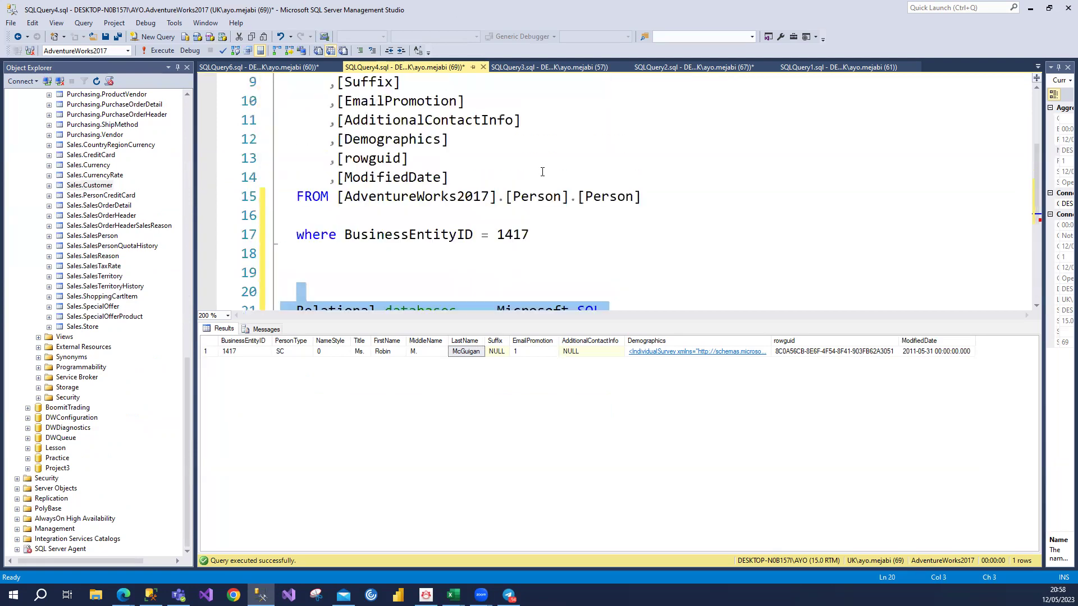
{"action": "scroll", "coordinate": [542, 171], "scroll_direction": "up", "scroll_amount": 1}
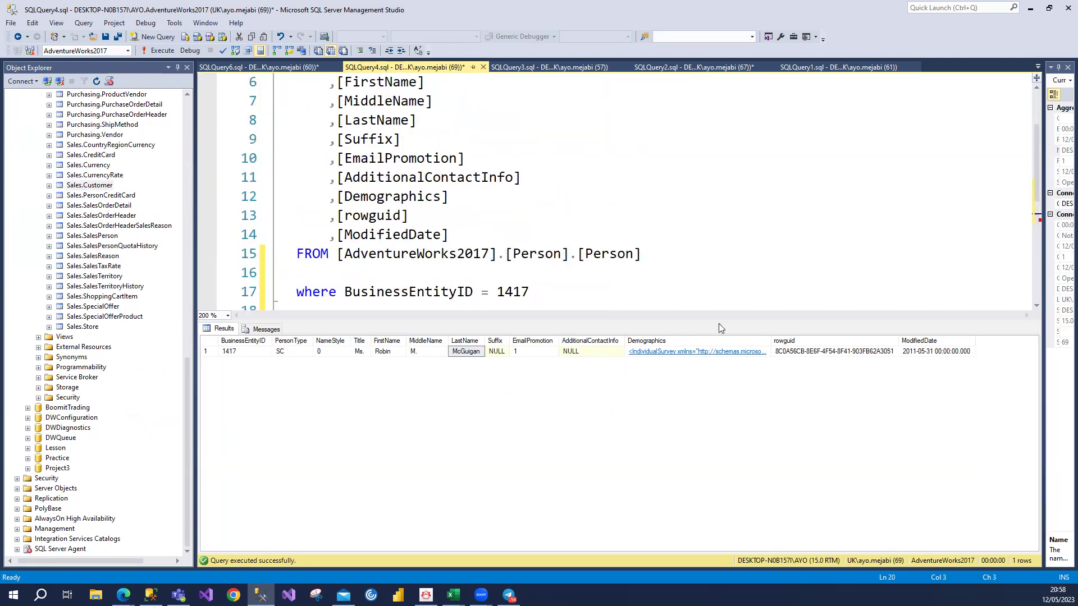
{"action": "left_click", "coordinate": [544, 77]}
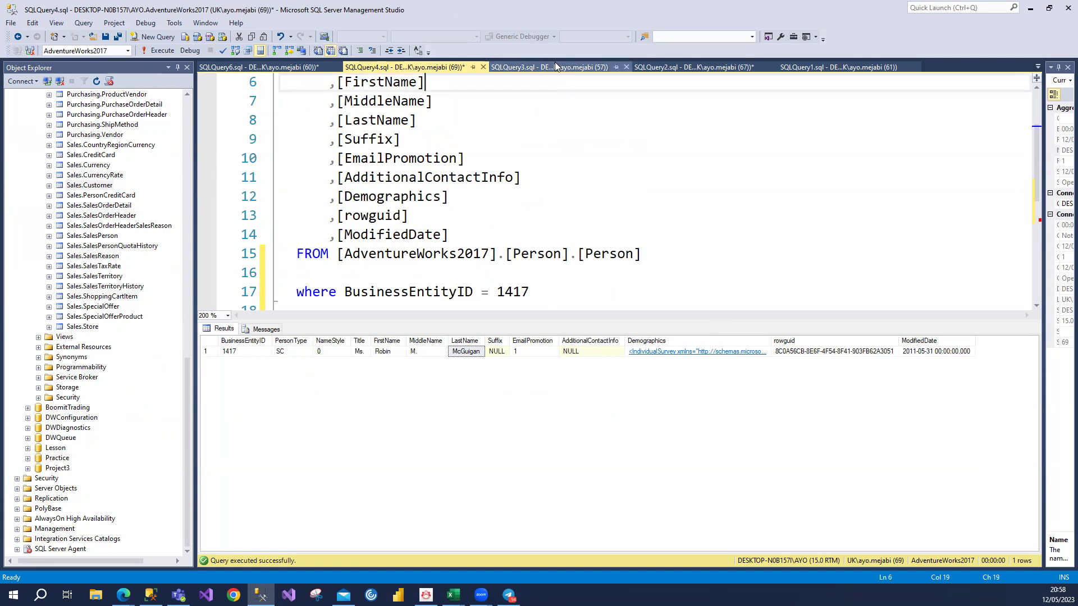
{"action": "left_click", "coordinate": [556, 67]}
{"action": "left_click", "coordinate": [667, 67]}
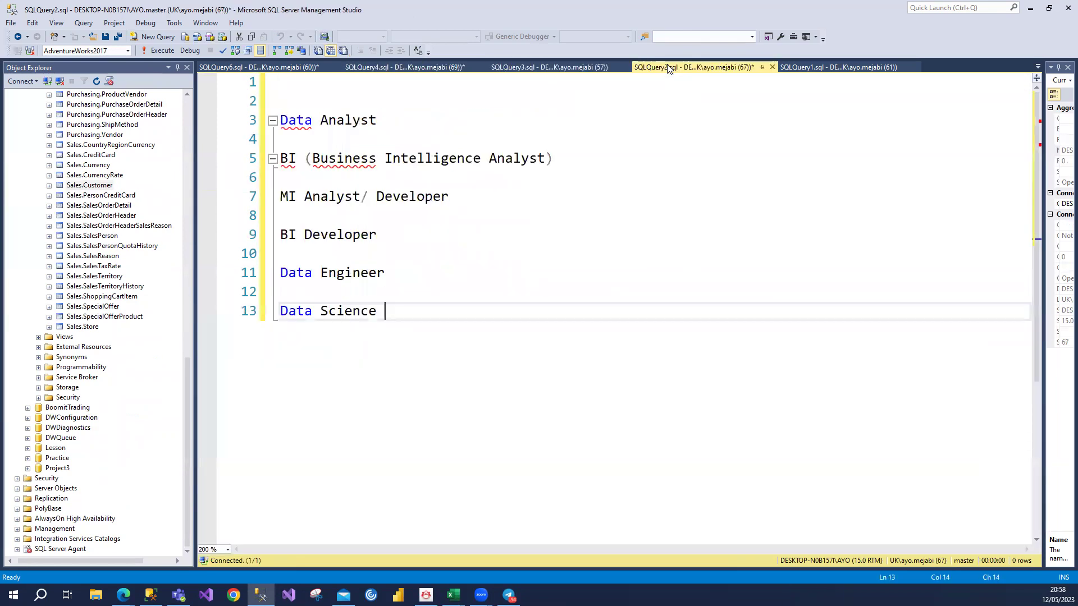
{"action": "left_click", "coordinate": [606, 68]}
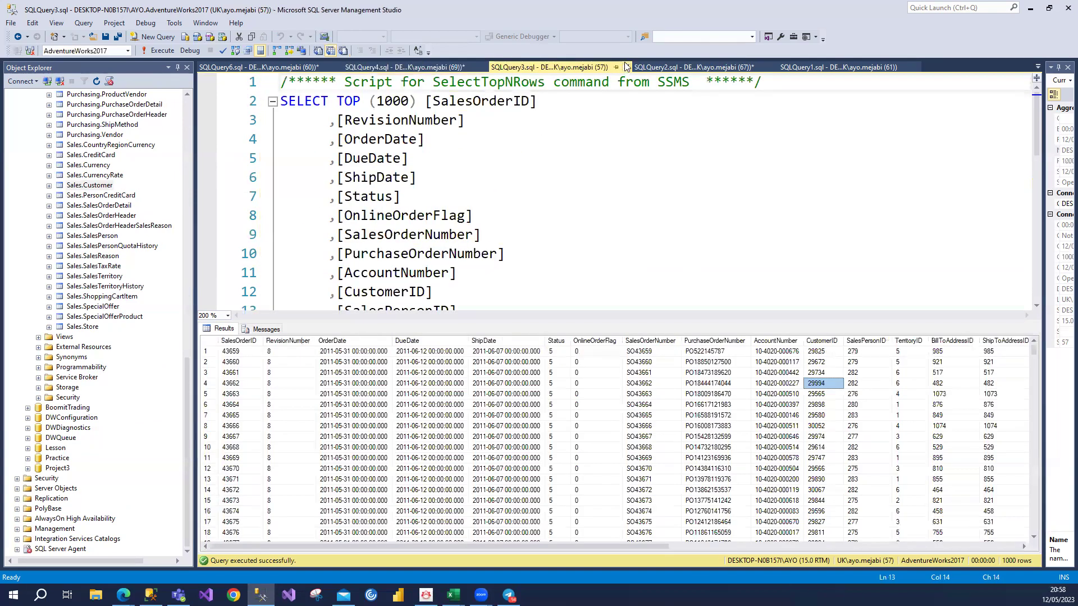
- Close the empty SQLQuery1 query and look over the FnSplit function script
{"action": "left_click", "coordinate": [821, 67]}
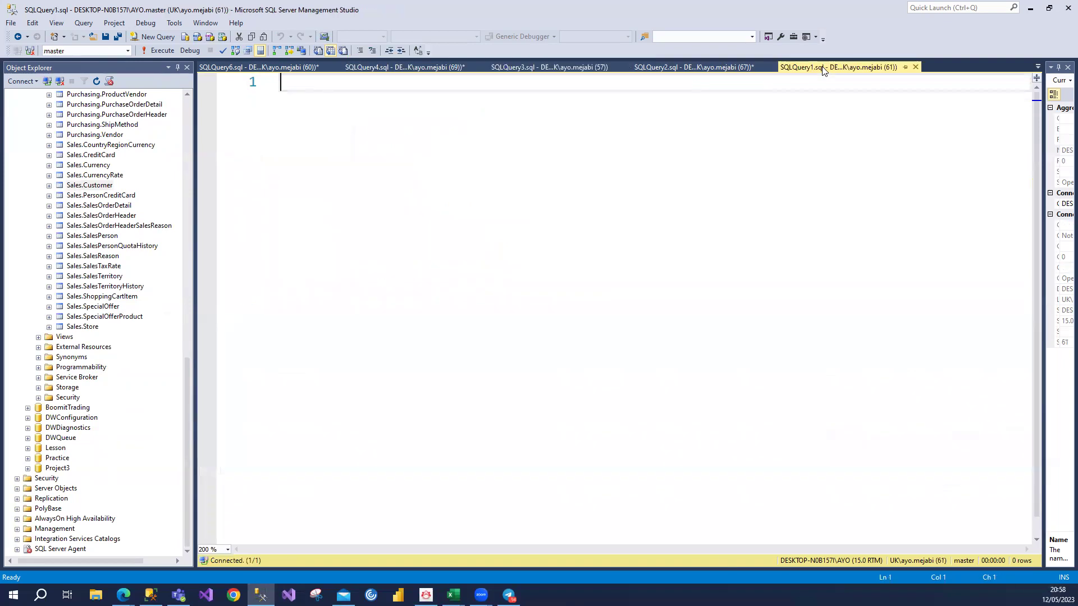
{"action": "left_click", "coordinate": [917, 69]}
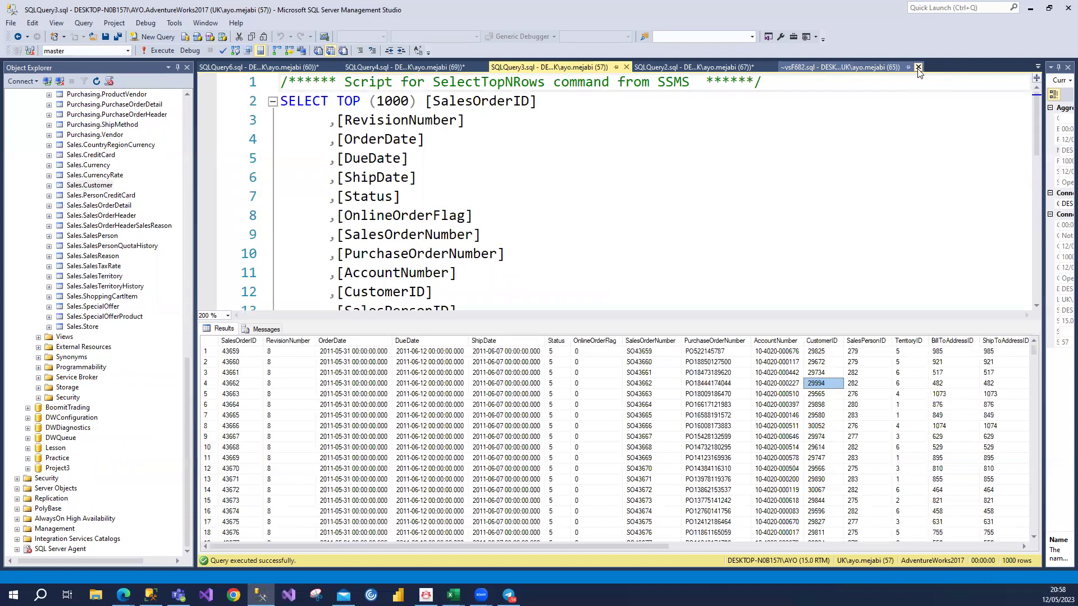
{"action": "left_click", "coordinate": [856, 65]}
{"action": "scroll", "coordinate": [673, 281], "scroll_direction": "down", "scroll_amount": 5}
{"action": "scroll", "coordinate": [673, 281], "scroll_direction": "up", "scroll_amount": 5}
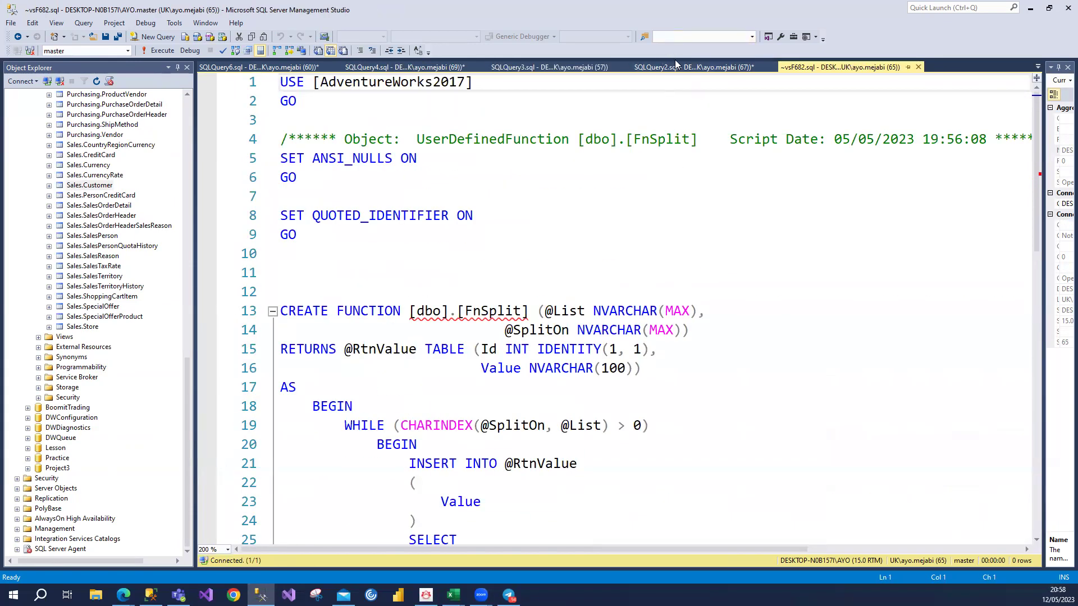
- Look over the list of data job roles in SQLQuery2 and close the FnSplit script
{"action": "left_click", "coordinate": [709, 67]}
{"action": "left_click_drag", "start_coordinate": [708, 66], "coordinate": [891, 31]}
{"action": "left_click_drag", "start_coordinate": [823, 30], "coordinate": [816, 57]}
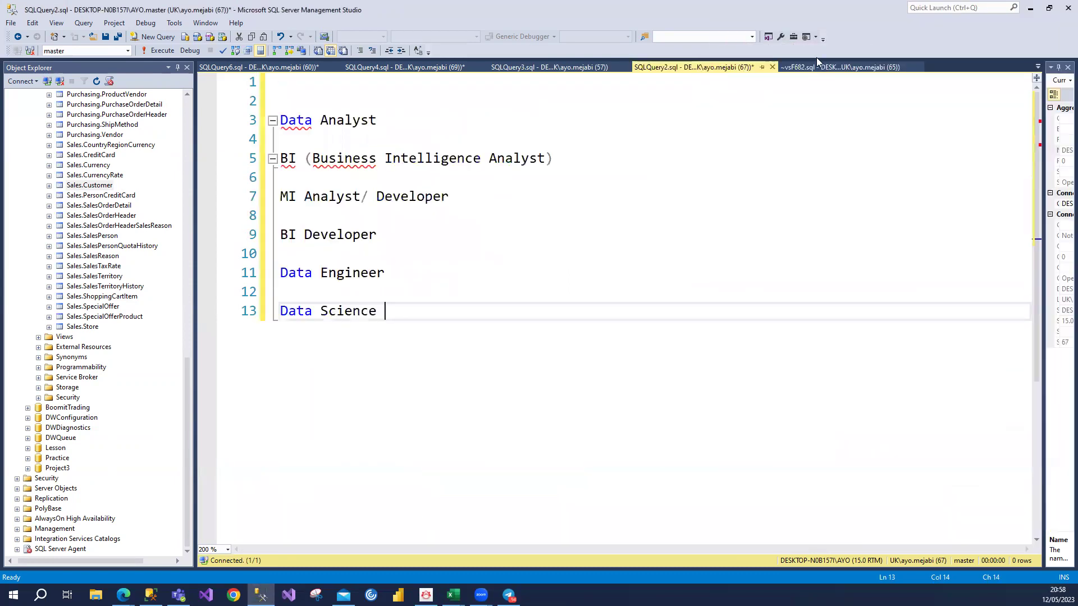
{"action": "left_click", "coordinate": [875, 67]}
{"action": "left_click", "coordinate": [919, 68]}
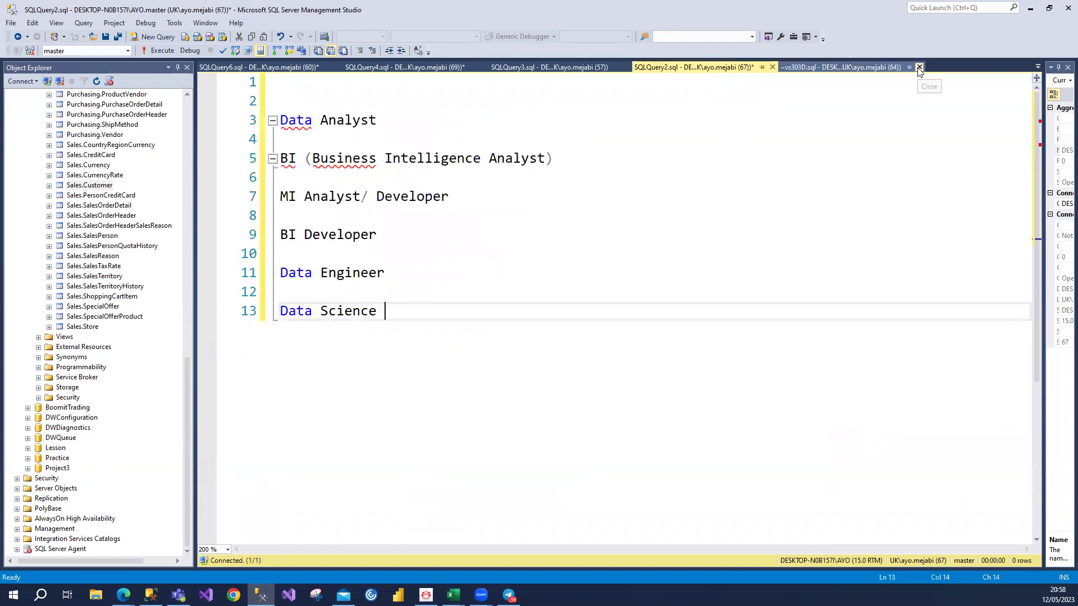
{"action": "left_click", "coordinate": [919, 67]}
- Undock the ~vs303D.sql script and dock it again ahead of SQLQuery2
{"action": "left_click_drag", "start_coordinate": [849, 76], "coordinate": [938, 103]}
{"action": "right_click", "coordinate": [849, 116]}
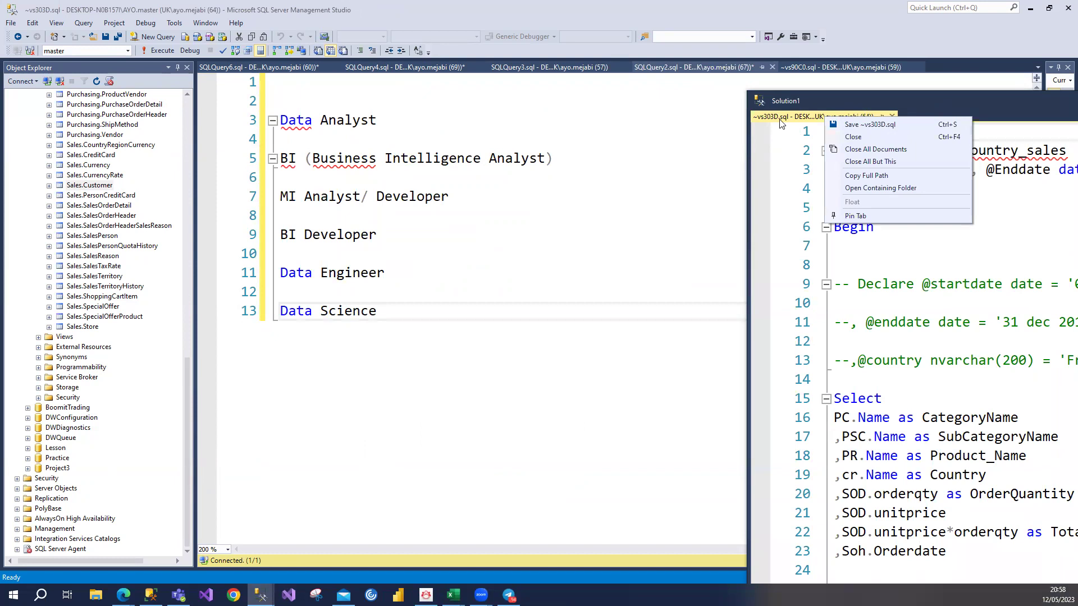
{"action": "left_click", "coordinate": [886, 212]}
{"action": "left_click_drag", "start_coordinate": [691, 82], "coordinate": [688, 76]}
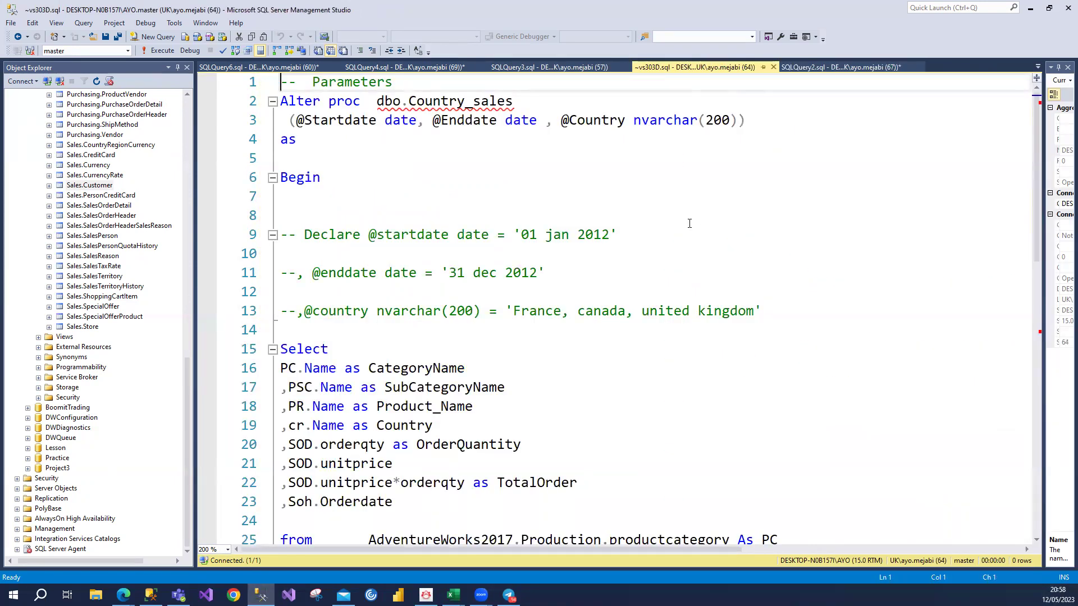
- Examine the dbo.Country_sales procedure script, from its parameters through the selected columns and table joins to the closing End
{"action": "scroll", "coordinate": [689, 223], "scroll_direction": "down", "scroll_amount": 13}
{"action": "scroll", "coordinate": [689, 224], "scroll_direction": "up", "scroll_amount": 2}
{"action": "scroll", "coordinate": [689, 224], "scroll_direction": "up", "scroll_amount": 6}
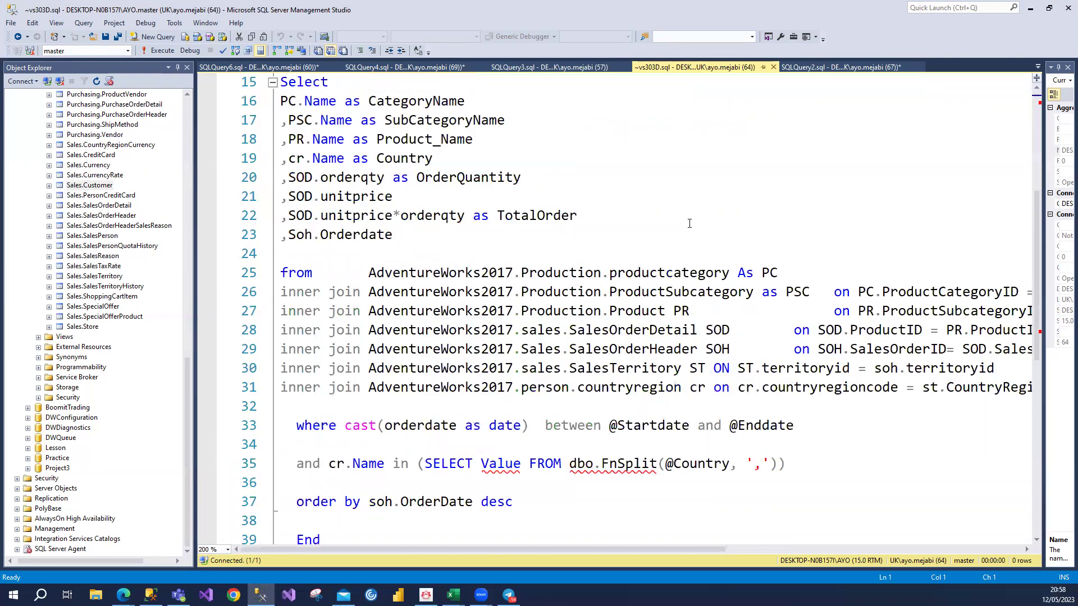
{"action": "scroll", "coordinate": [689, 224], "scroll_direction": "up", "scroll_amount": 4}
{"action": "scroll", "coordinate": [690, 247], "scroll_direction": "down", "scroll_amount": 6}
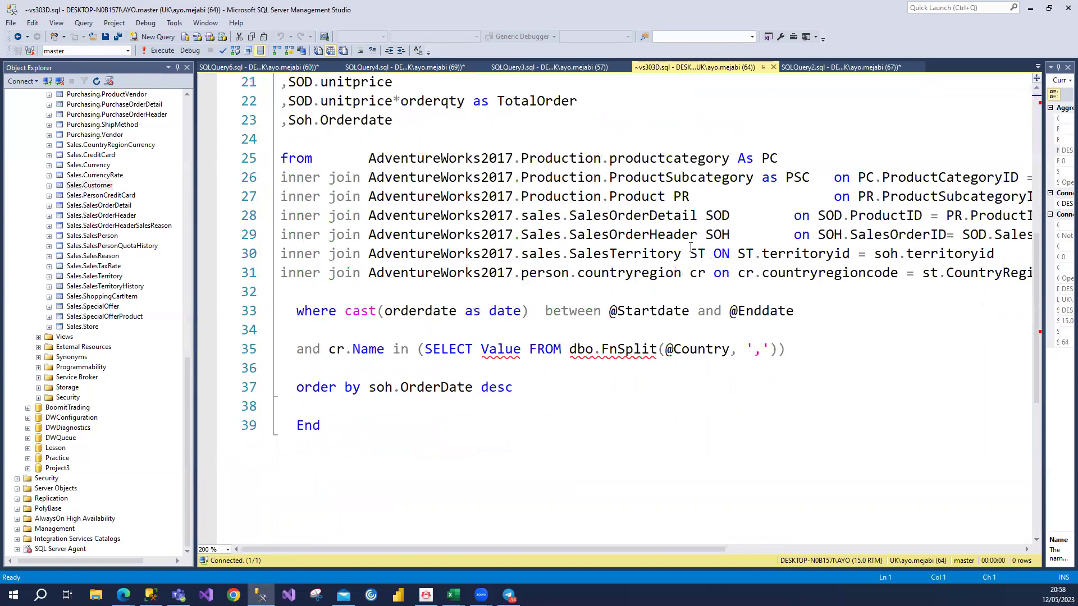
{"action": "scroll", "coordinate": [690, 247], "scroll_direction": "up", "scroll_amount": 7}
{"action": "scroll", "coordinate": [690, 247], "scroll_direction": "down", "scroll_amount": 12}
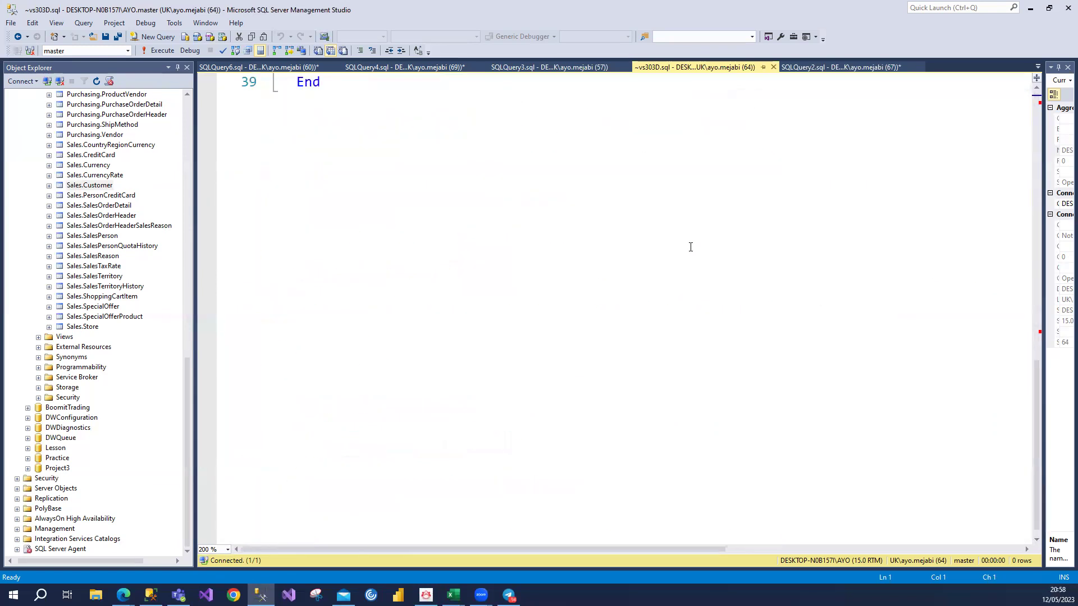
{"action": "scroll", "coordinate": [691, 247], "scroll_direction": "up", "scroll_amount": 12}
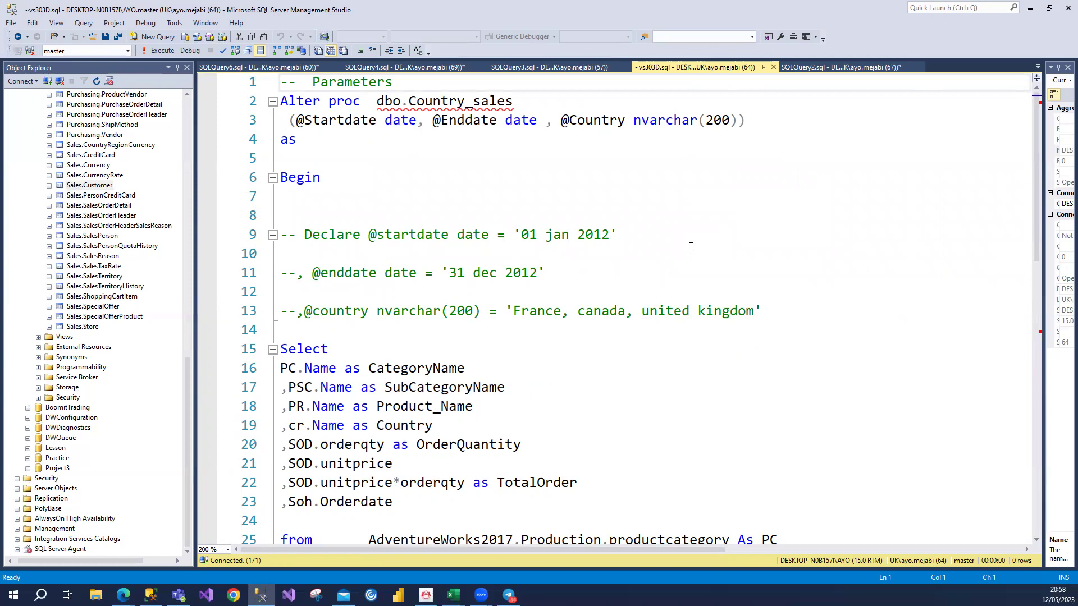
{"action": "scroll", "coordinate": [690, 247], "scroll_direction": "down", "scroll_amount": 4}
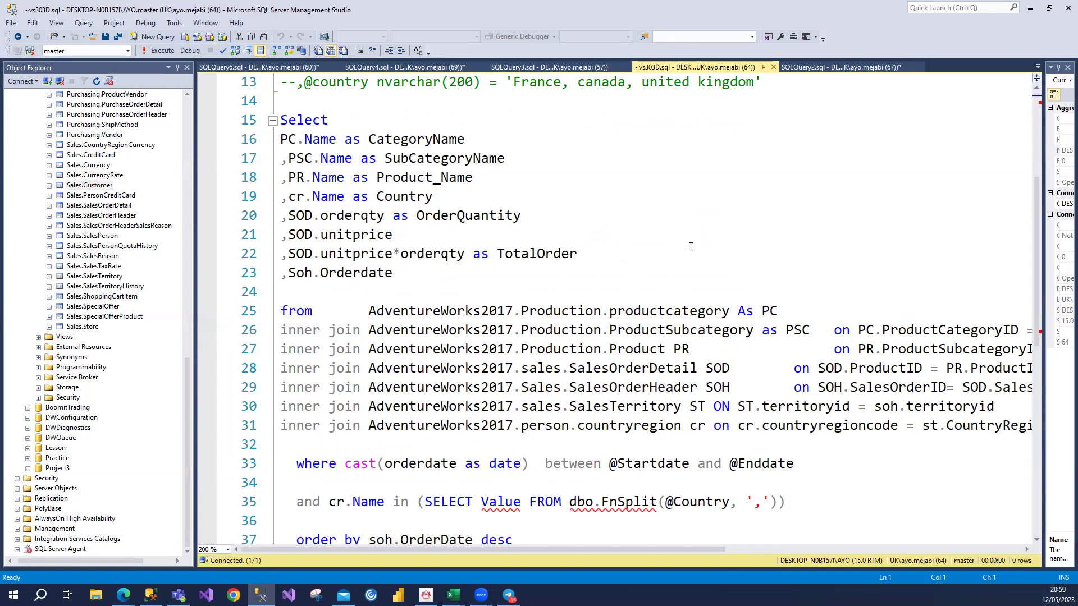
{"action": "scroll", "coordinate": [690, 247], "scroll_direction": "down", "scroll_amount": 1}
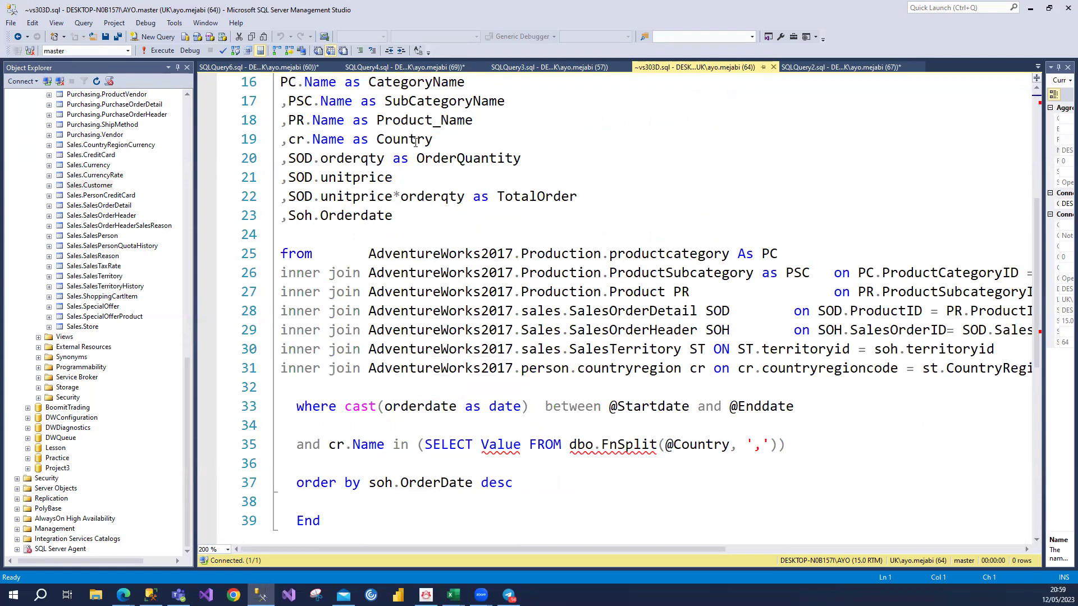
- Run the dbo.Country_sales alter procedure script as it stands and go back to its header
{"action": "left_click", "coordinate": [151, 55]}
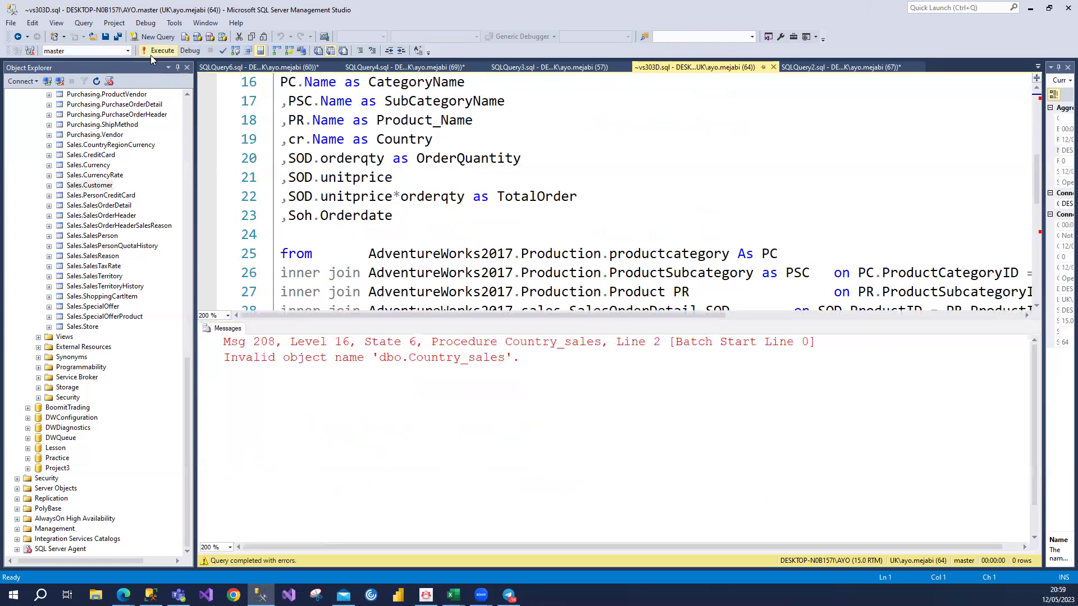
{"action": "left_click", "coordinate": [361, 158]}
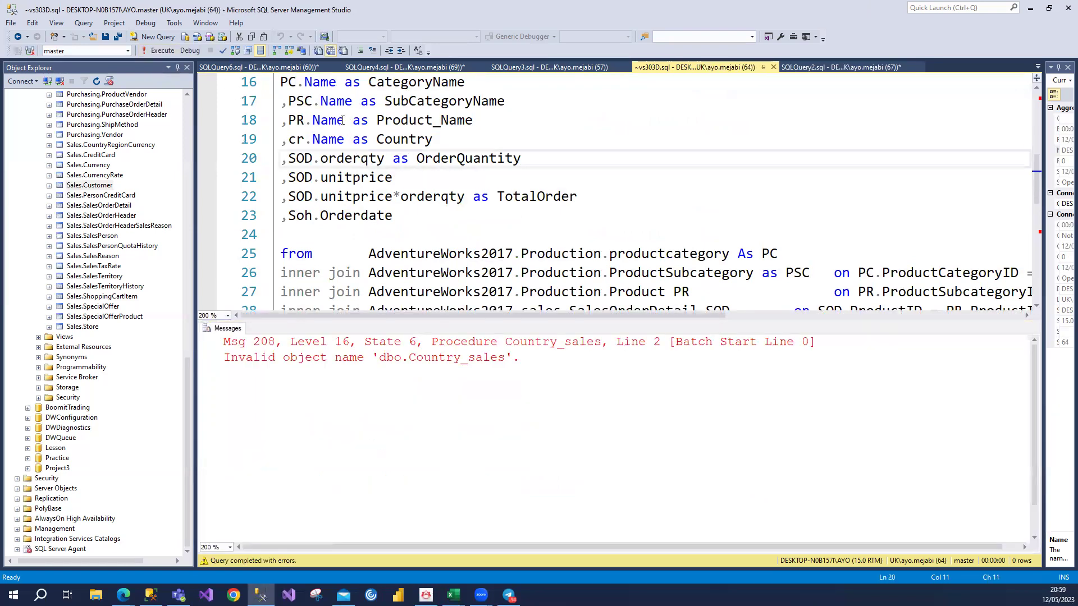
{"action": "scroll", "coordinate": [342, 121], "scroll_direction": "up", "scroll_amount": 5}
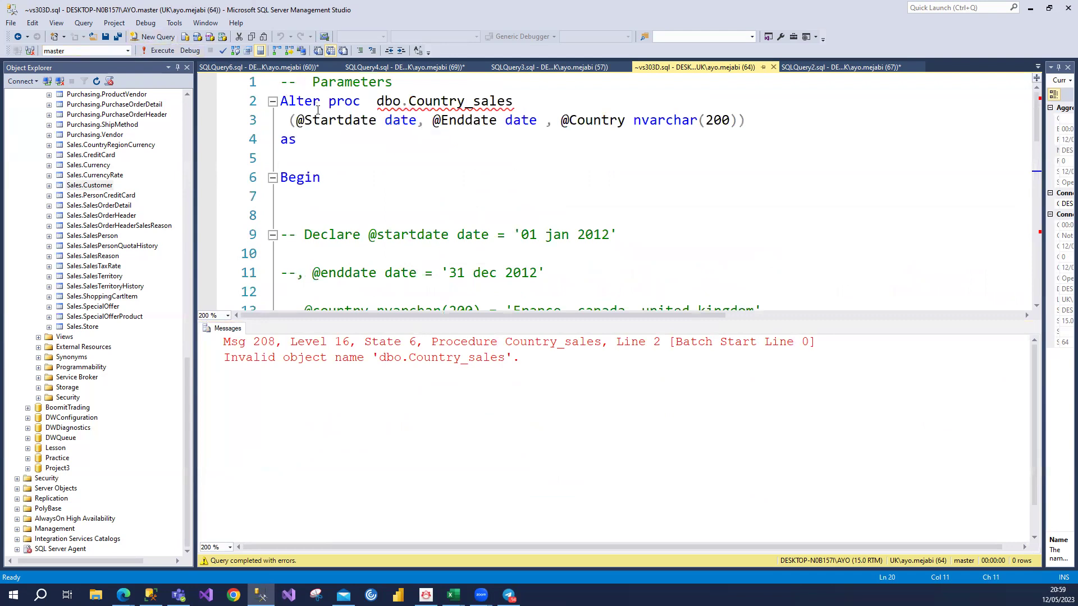
- Comment out the procedure header from the Alter proc dbo.Country_sales line through Begin
{"action": "left_click", "coordinate": [337, 183]}
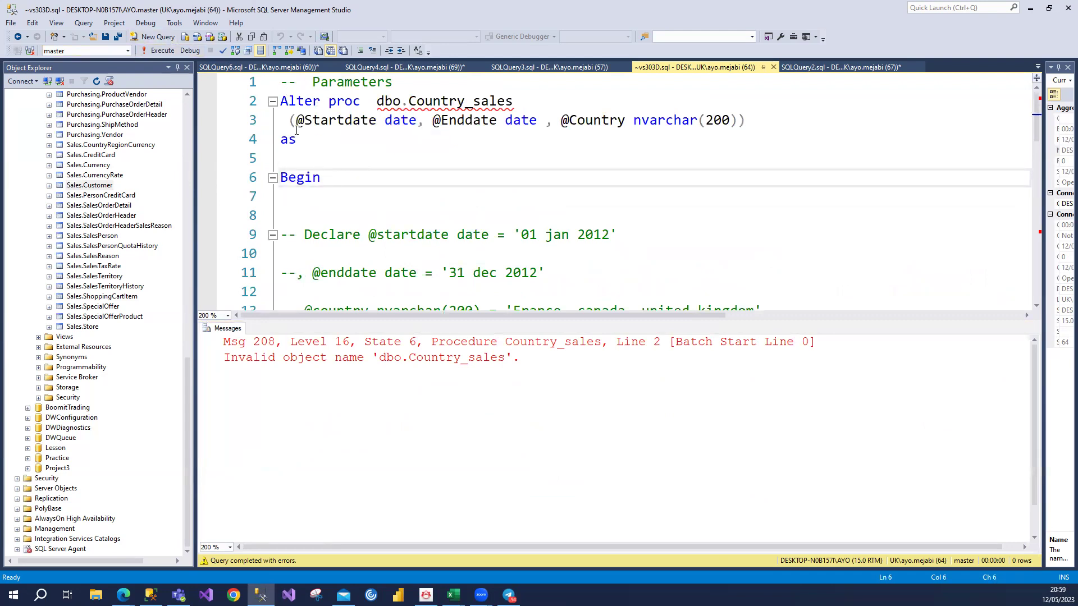
{"action": "left_click_drag", "start_coordinate": [323, 184], "coordinate": [280, 101]}
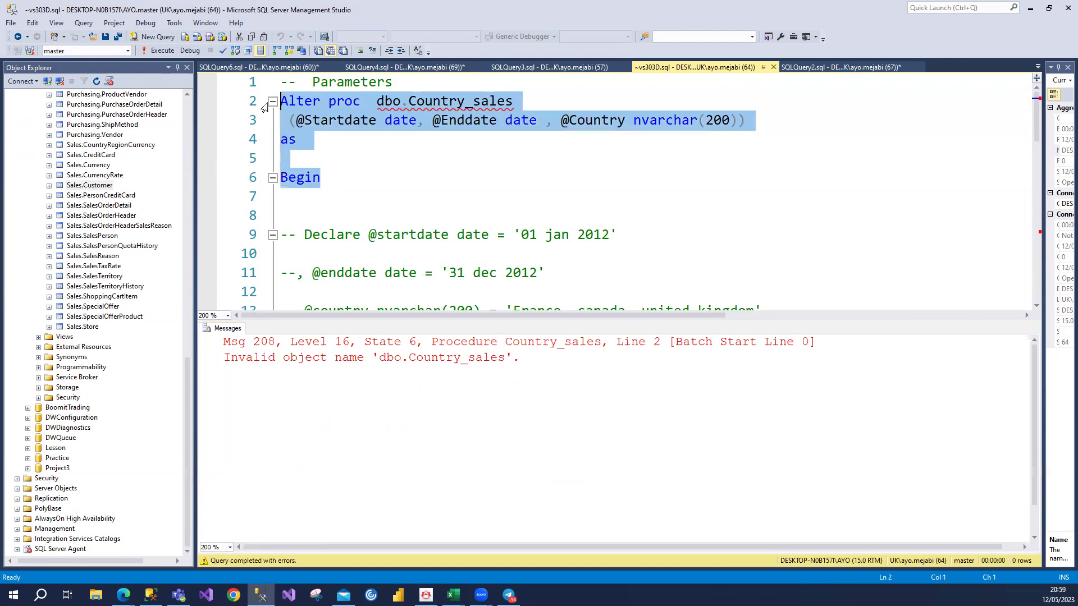
{"action": "left_click", "coordinate": [356, 53]}
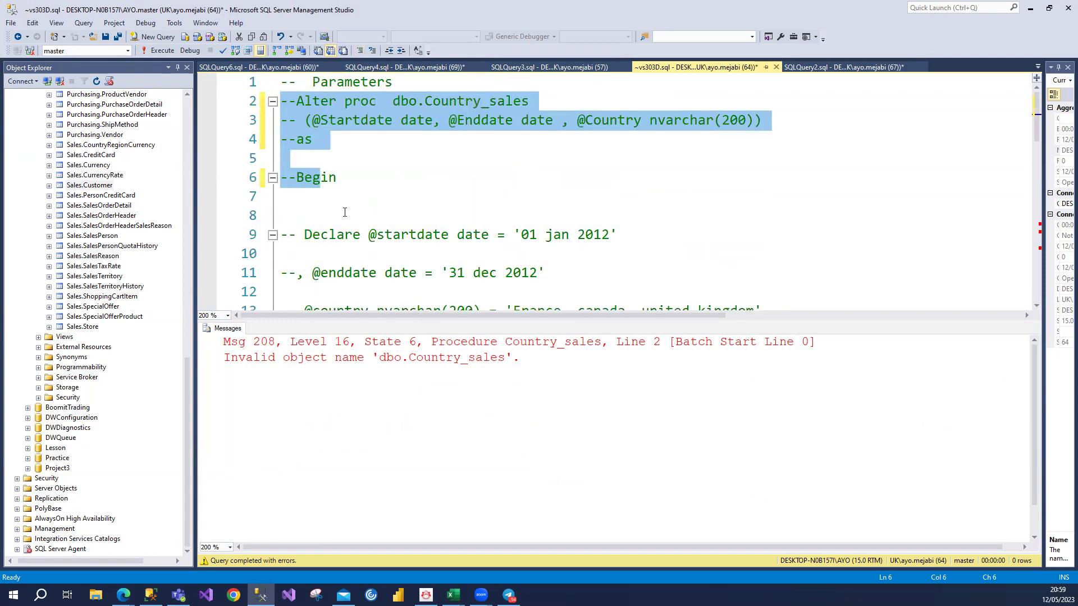
{"action": "left_click", "coordinate": [319, 155]}
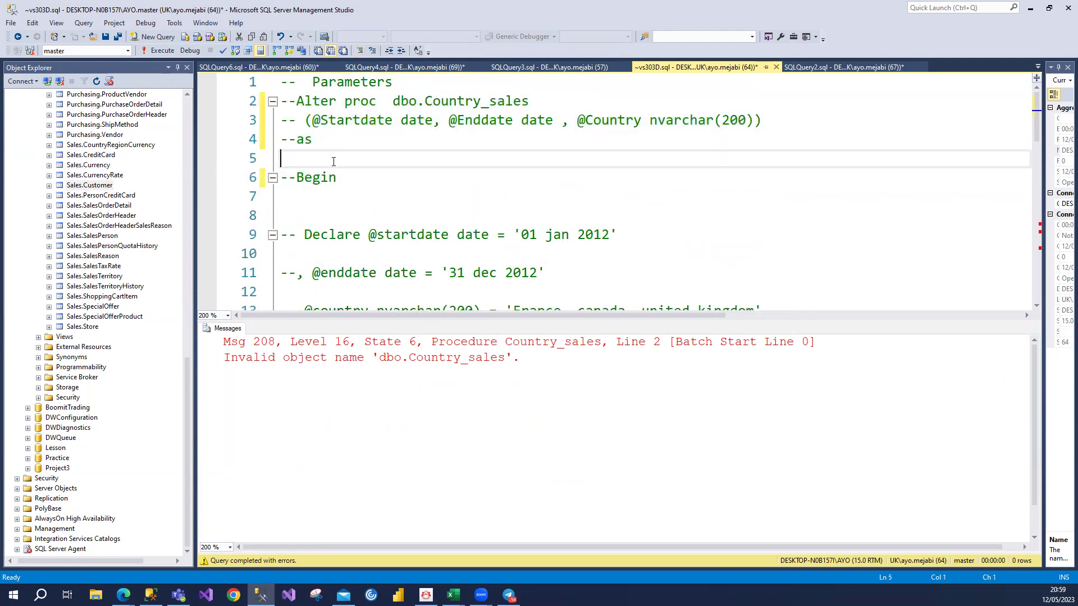
{"action": "scroll", "coordinate": [558, 287], "scroll_direction": "down", "scroll_amount": 1}
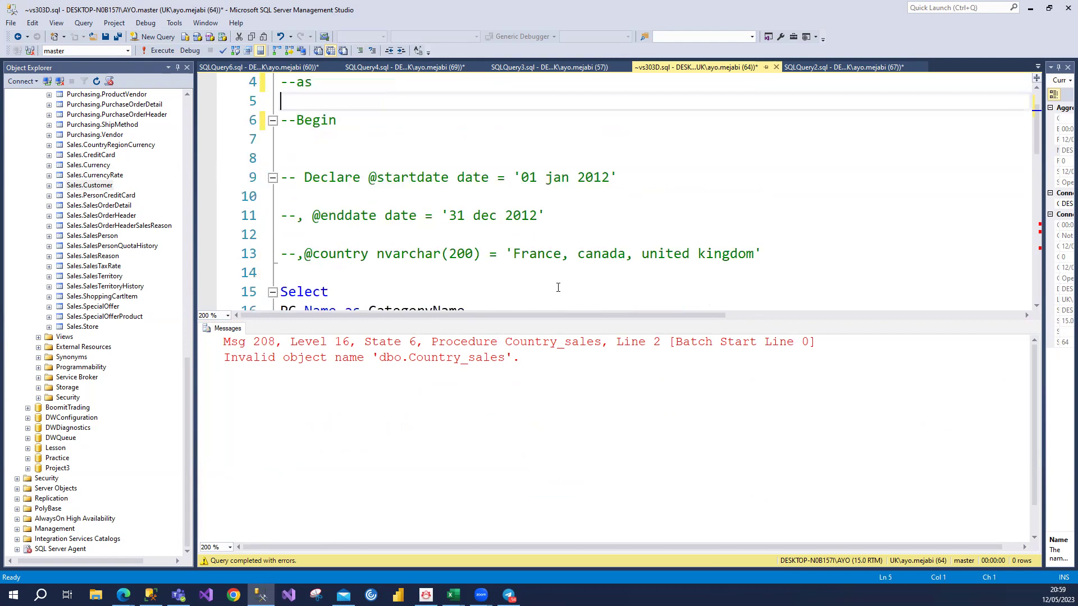
{"action": "left_click_drag", "start_coordinate": [761, 257], "coordinate": [441, 167]}
{"action": "left_click", "coordinate": [372, 51]}
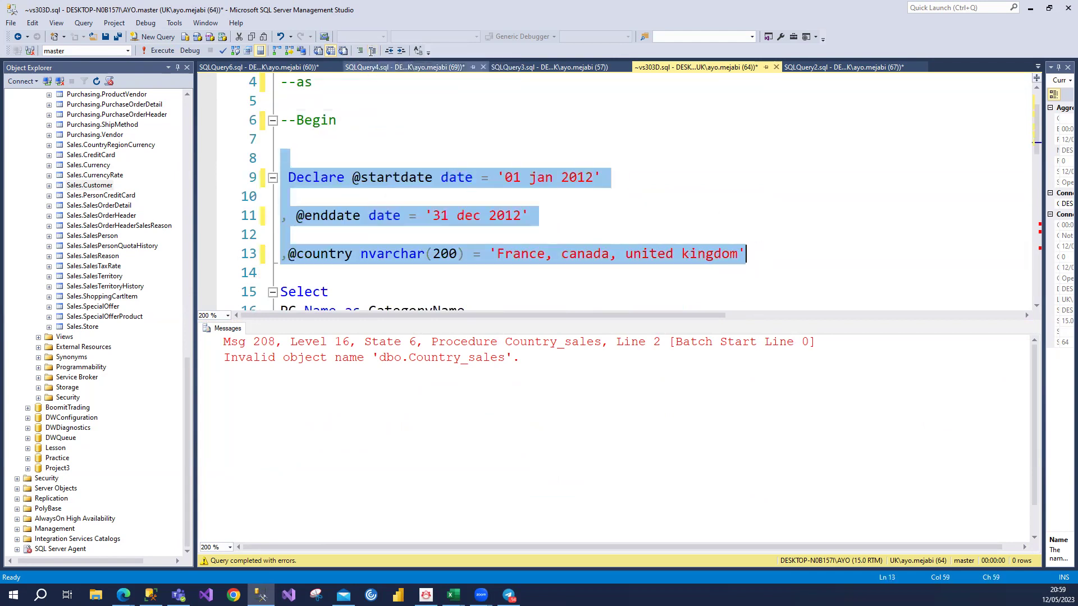
{"action": "left_click", "coordinate": [678, 201]}
- Add "use AdventureWorks2017" and "go" above the Declare block and run the script
{"action": "left_click", "coordinate": [383, 147]}
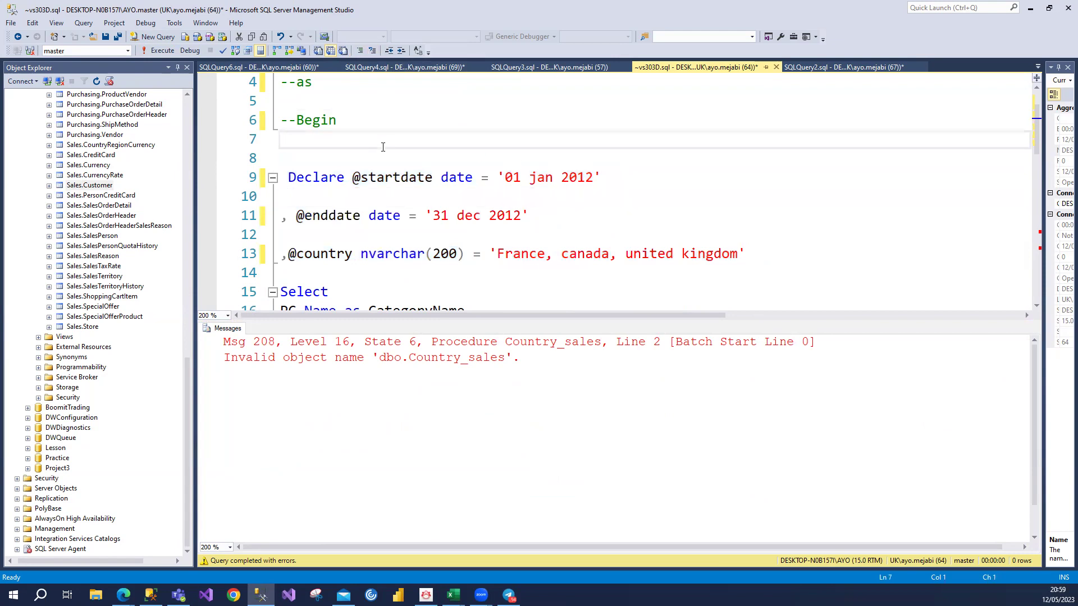
{"action": "type", "text": "use adven"}
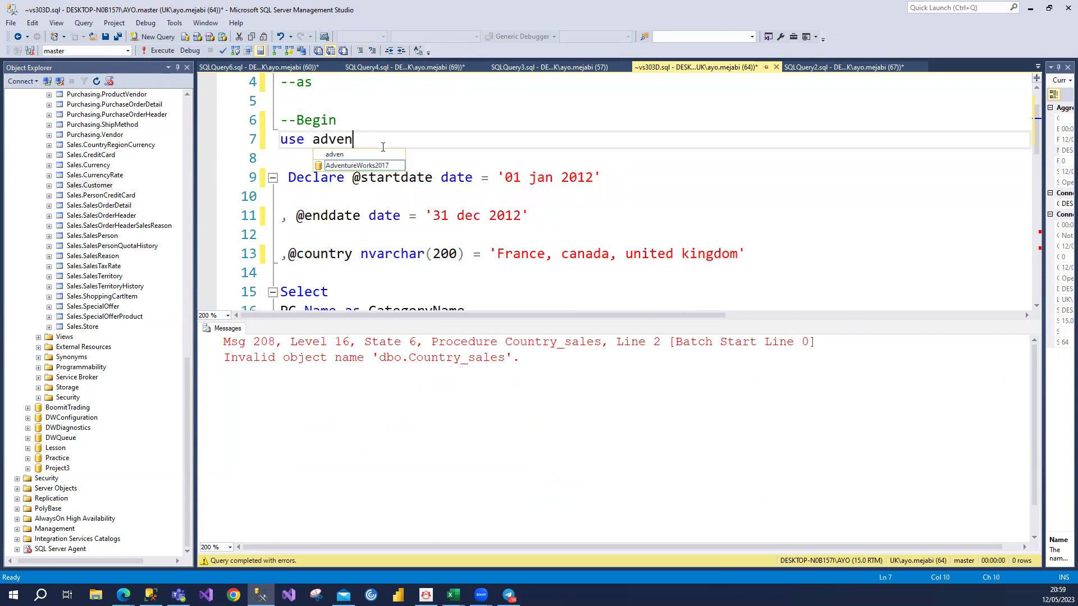
{"action": "key", "text": "Tab"}
{"action": "key", "text": "Return"}
{"action": "type", "text": "go"}
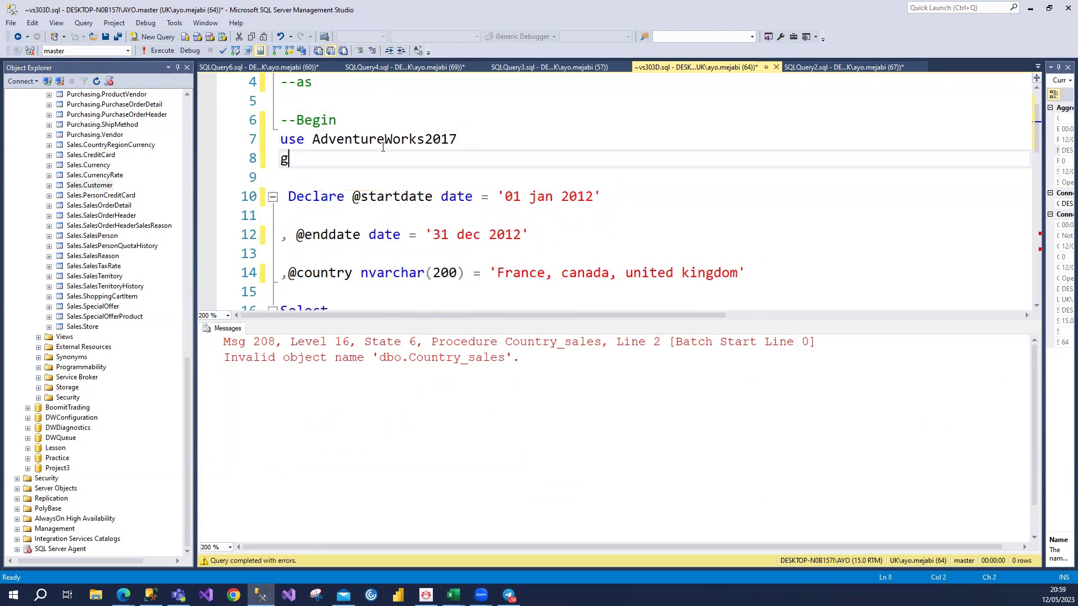
{"action": "left_click", "coordinate": [160, 51]}
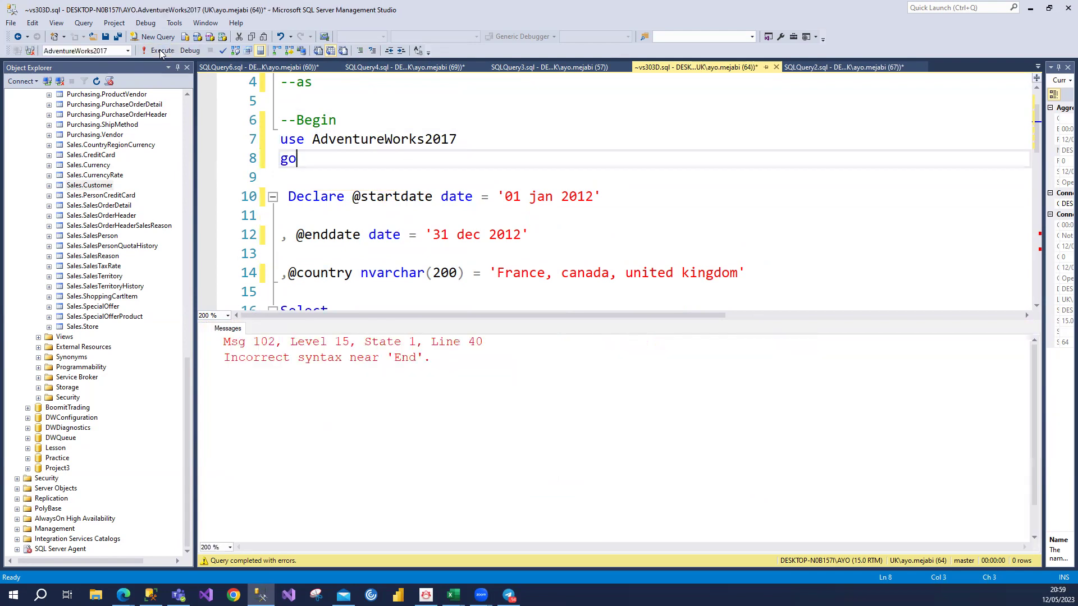
- Comment out the End line at the end of the script and run the query again
{"action": "scroll", "coordinate": [271, 91], "scroll_direction": "down", "scroll_amount": 12}
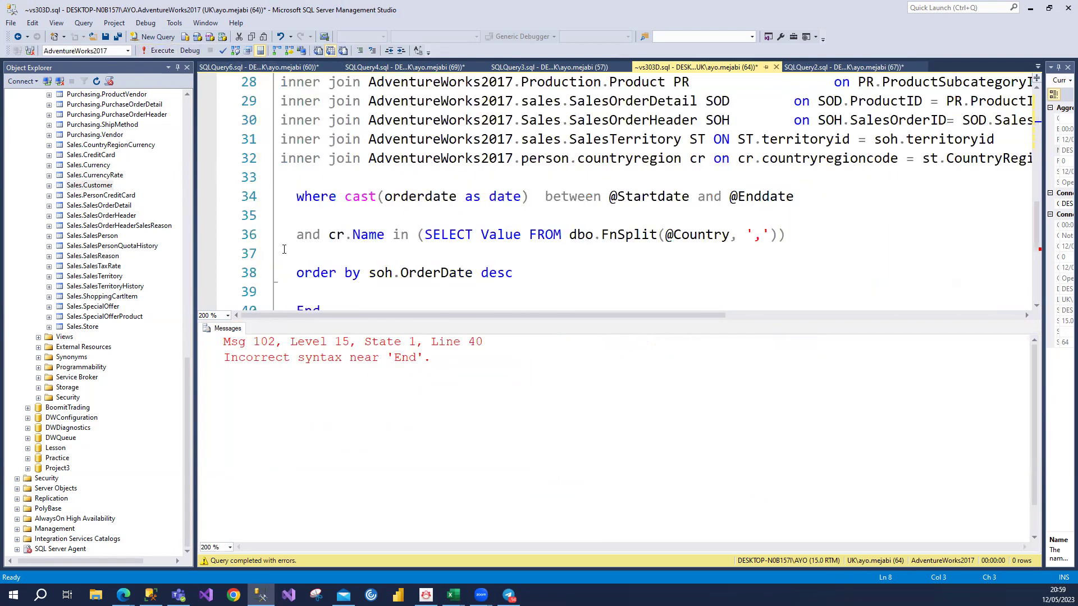
{"action": "left_click", "coordinate": [271, 91]}
{"action": "left_click", "coordinate": [360, 51]}
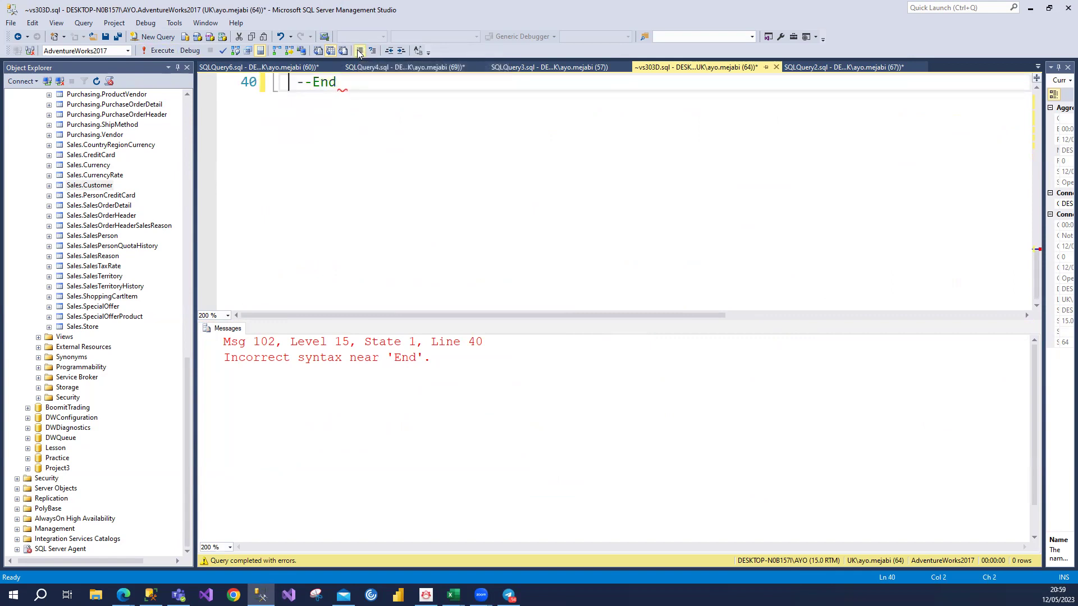
{"action": "left_click", "coordinate": [161, 51]}
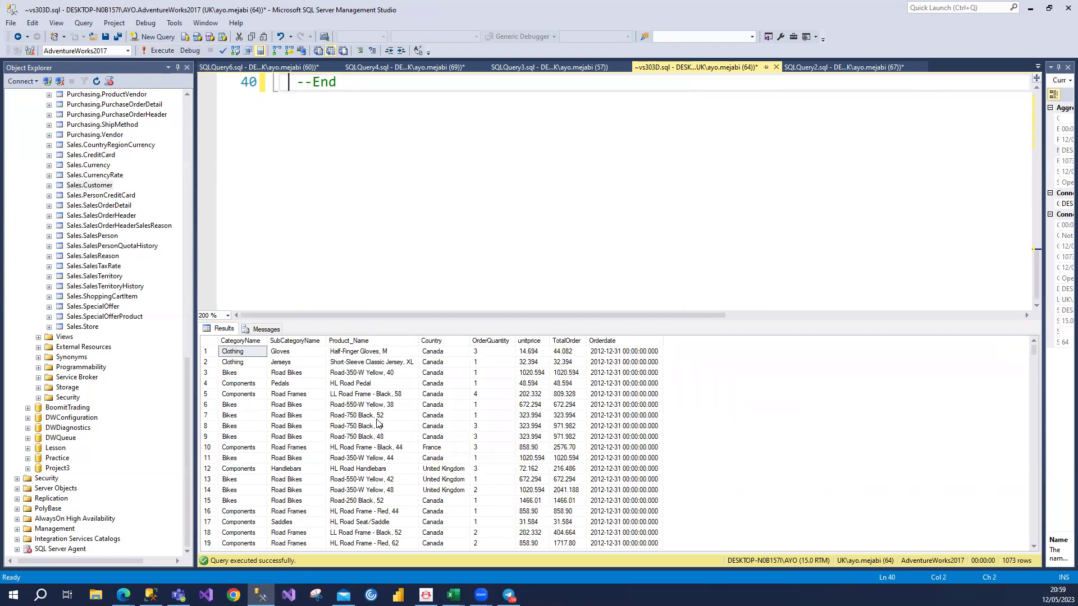
- Narrow the Object Explorer pane slightly and select all rows and columns of the query results
{"action": "left_click", "coordinate": [203, 342]}
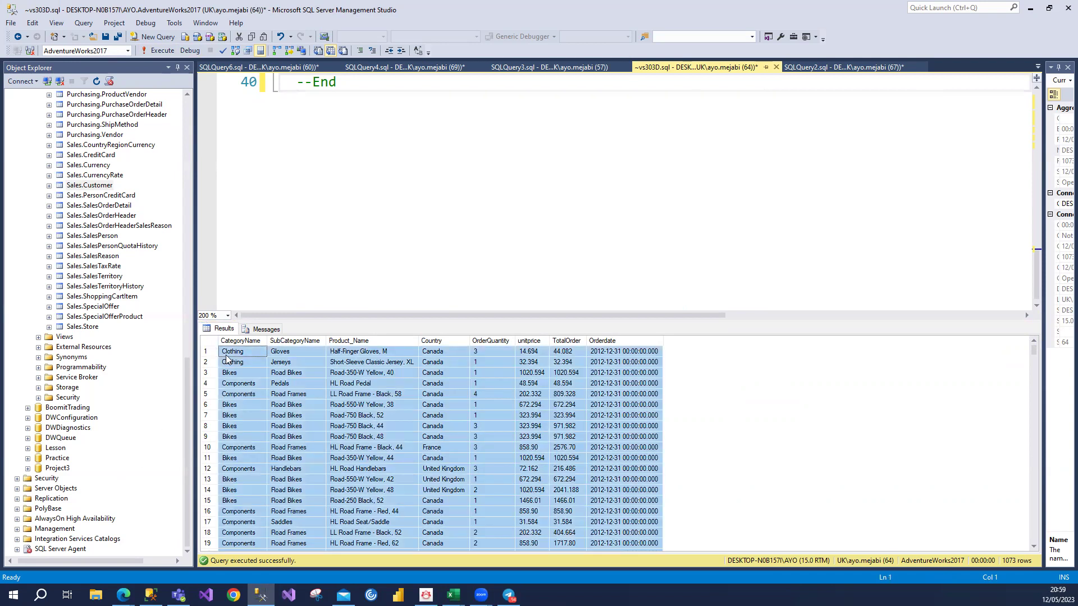
{"action": "left_click", "coordinate": [257, 373]}
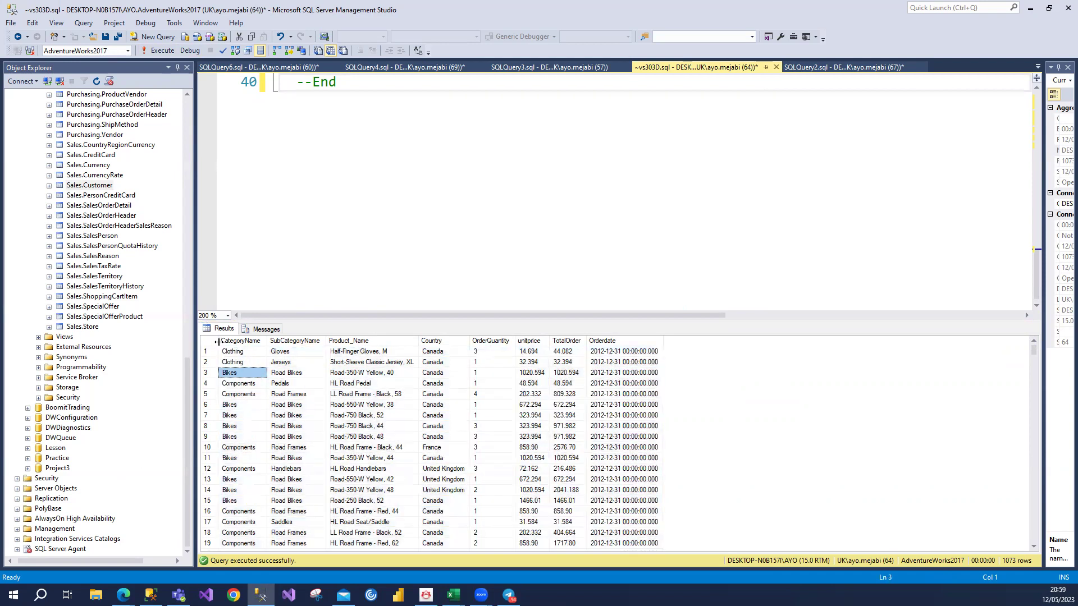
{"action": "left_click_drag", "start_coordinate": [195, 342], "coordinate": [167, 341]}
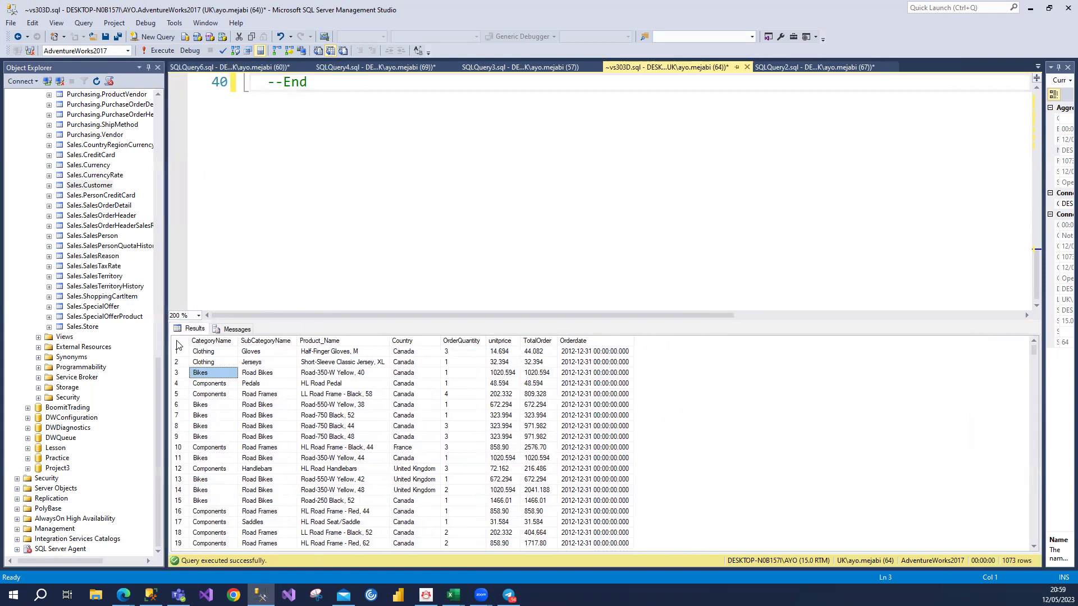
{"action": "left_click", "coordinate": [178, 344]}
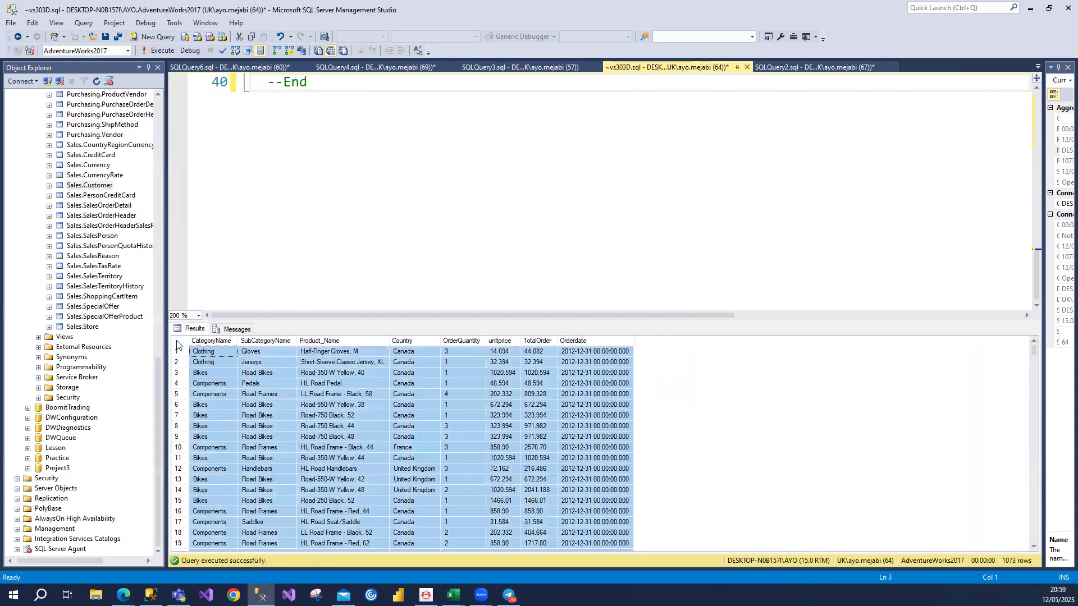
{"action": "left_click", "coordinate": [269, 382]}
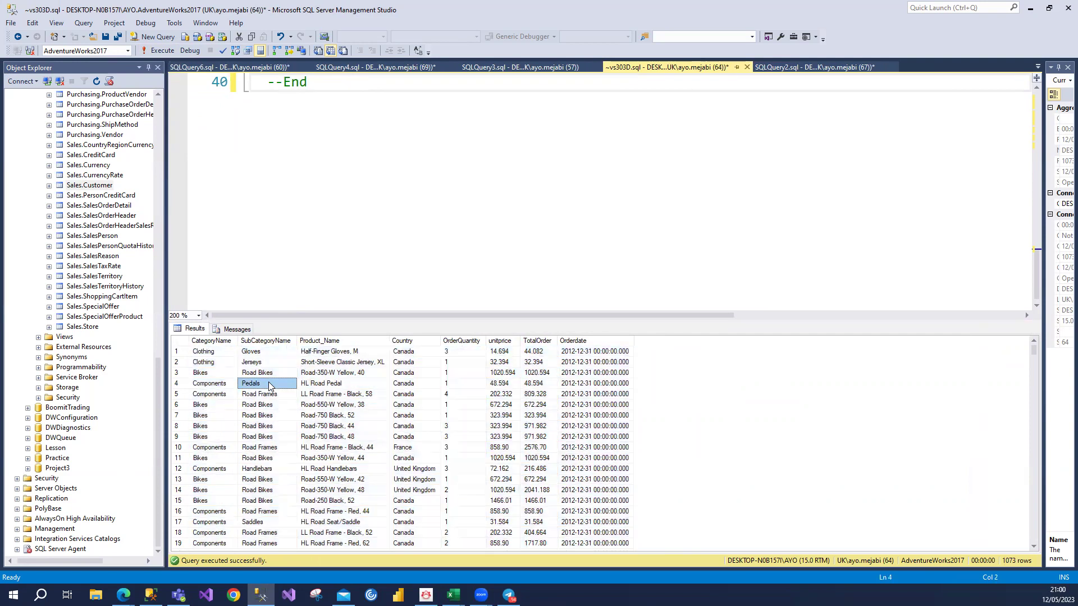
{"action": "left_click", "coordinate": [179, 345]}
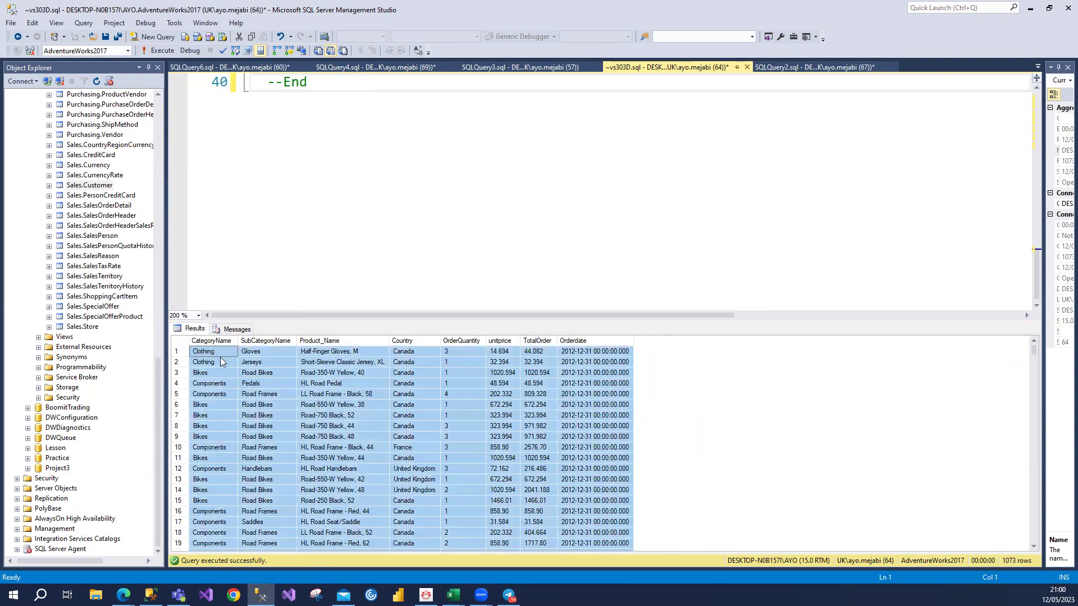
- Copy the selected query results with headers, switch to the Book1 workbook in Excel, and paste them into a new sheet at A1
{"action": "right_click", "coordinate": [250, 376]}
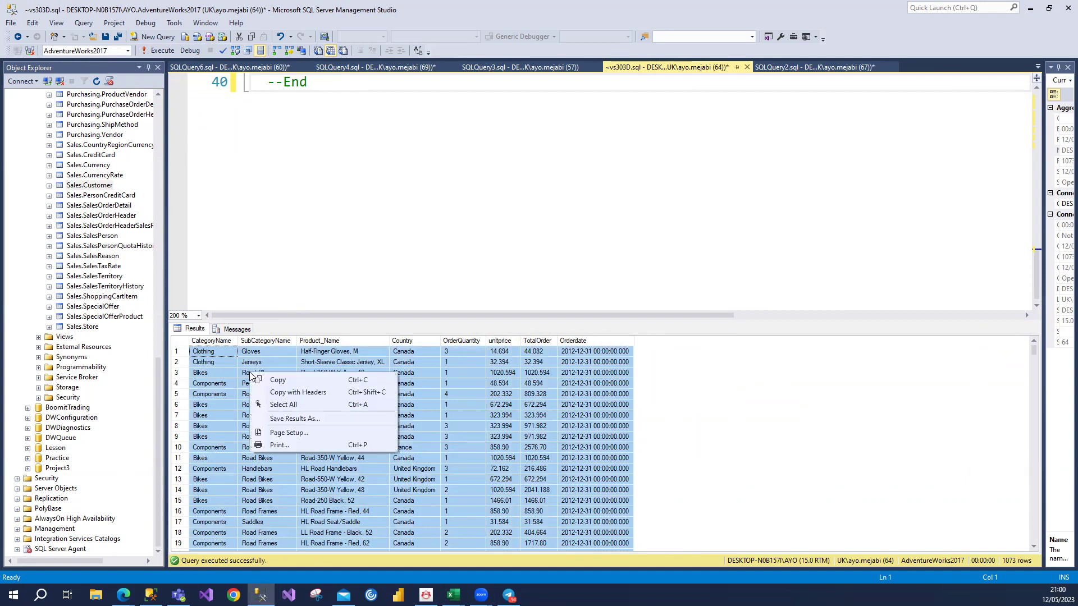
{"action": "left_click", "coordinate": [271, 394]}
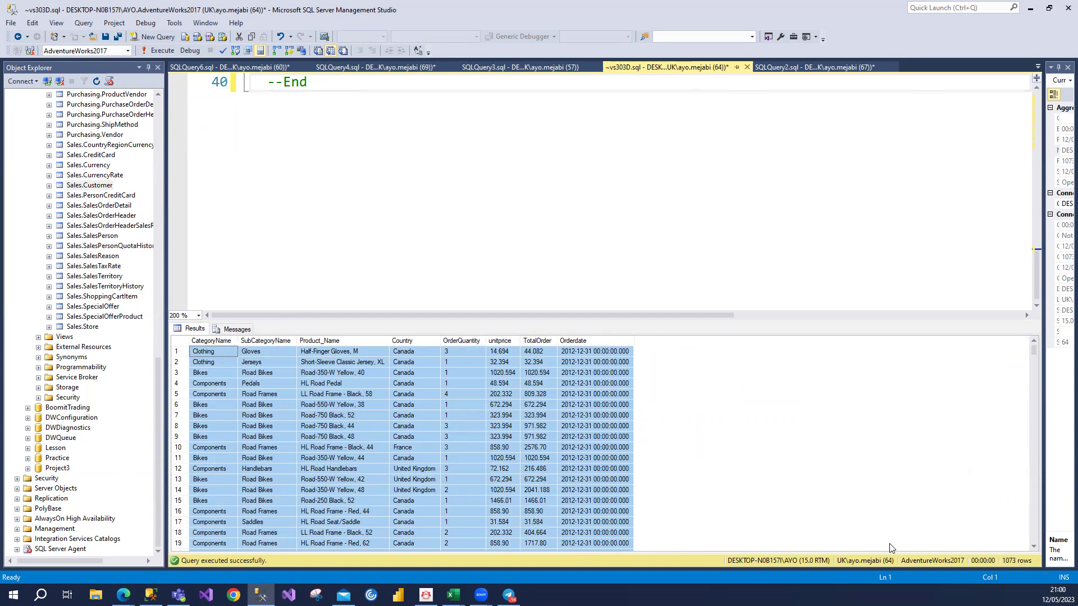
{"action": "left_click", "coordinate": [453, 594]}
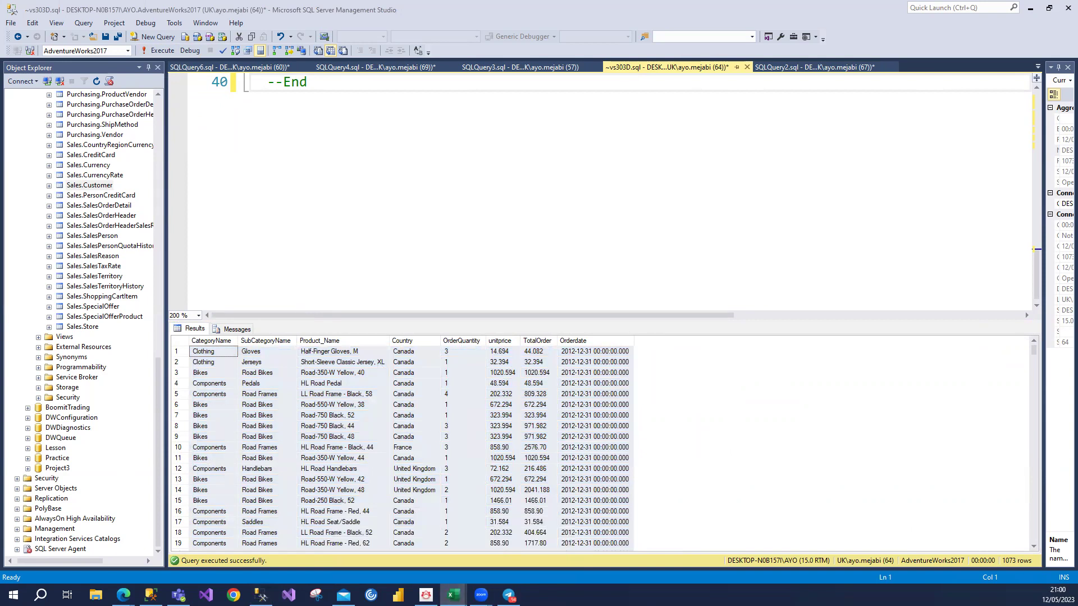
{"action": "key", "text": "alt+Tab"}
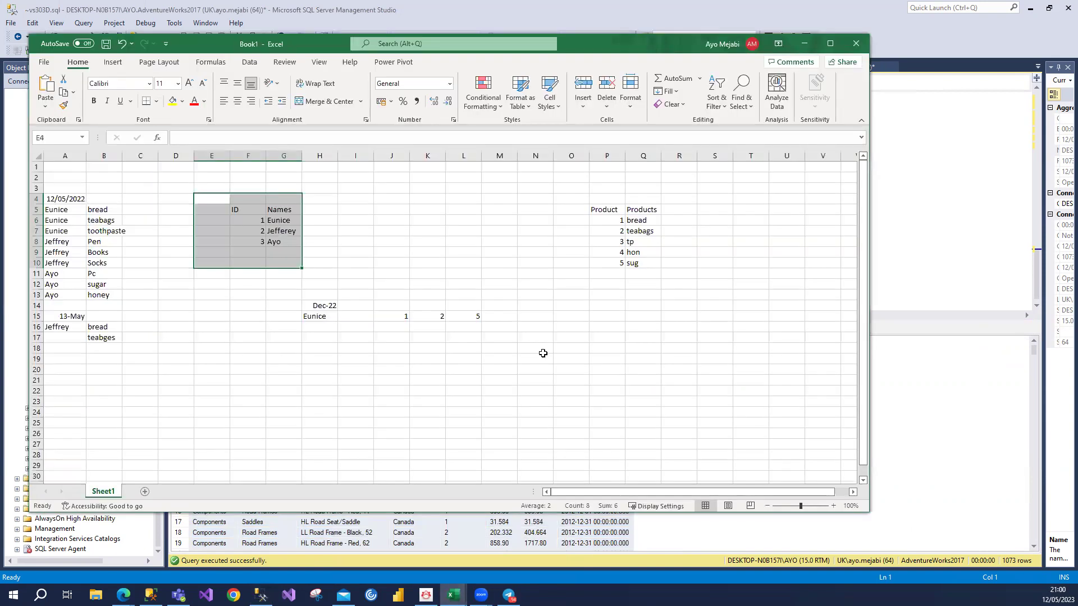
{"action": "left_click", "coordinate": [141, 491]}
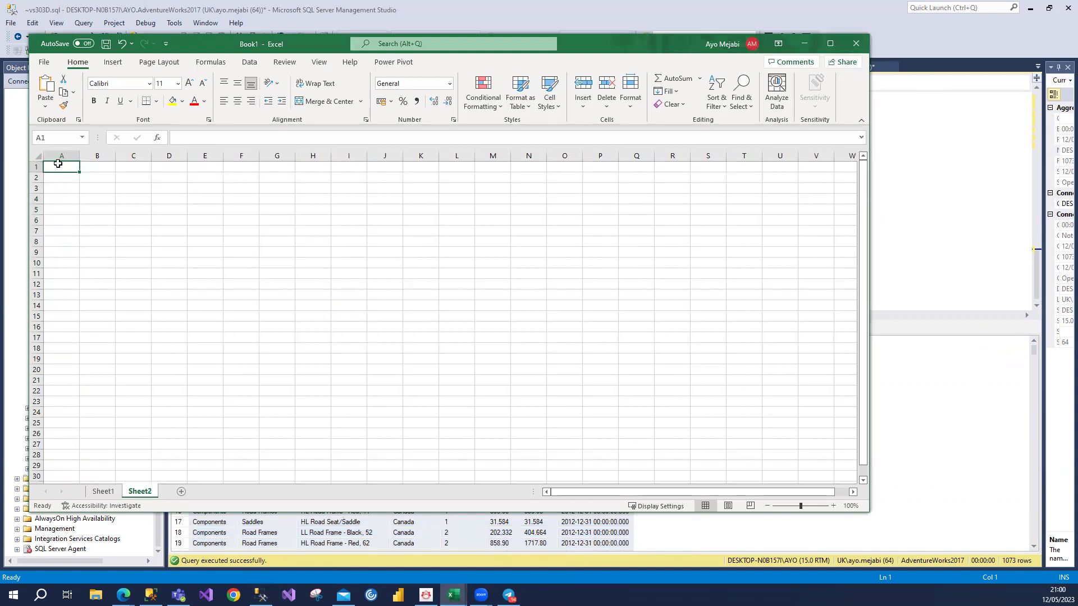
{"action": "key", "text": "ctrl+v"}
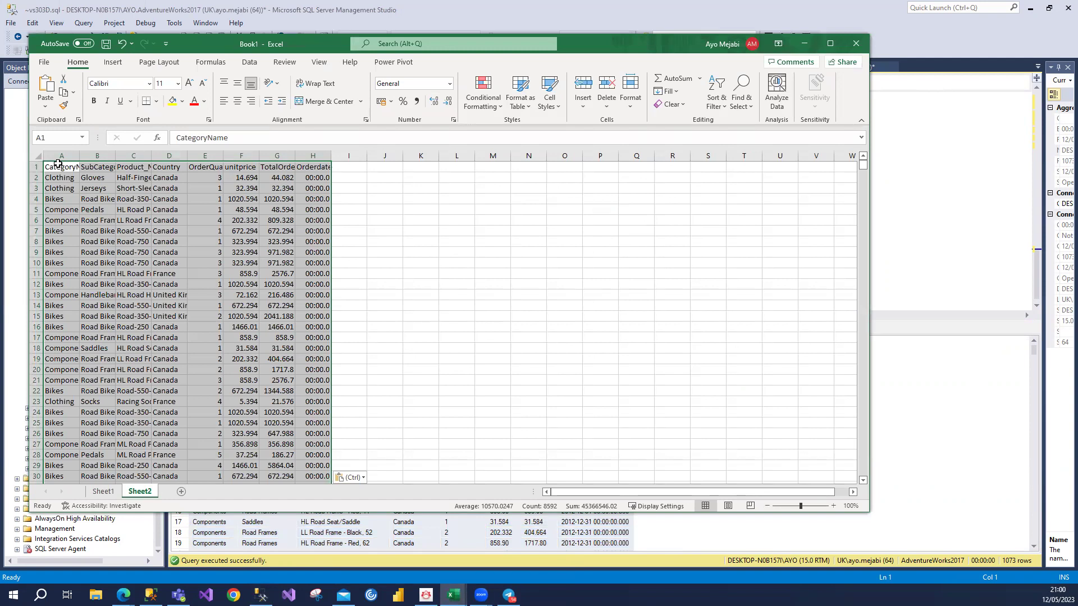
- Look down the first pasted rows of the CategoryName column
{"action": "key", "text": "Down"}
{"action": "key", "text": "Down"}
{"action": "key", "text": "Down"}
{"action": "key", "text": "Down"}
{"action": "key", "text": "Down"}
{"action": "key", "text": "Down"}
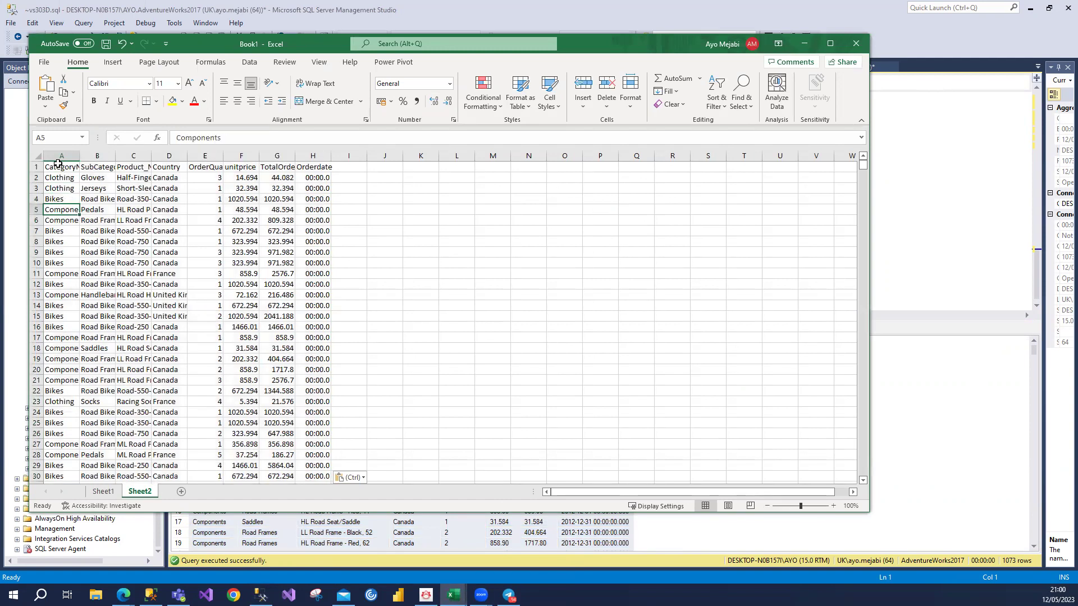
{"action": "key", "text": "Down"}
{"action": "key", "text": "Down"}
{"action": "key", "text": "Down"}
{"action": "key", "text": "Down"}
{"action": "key", "text": "Down"}
{"action": "key", "text": "Down"}
{"action": "key", "text": "Down"}
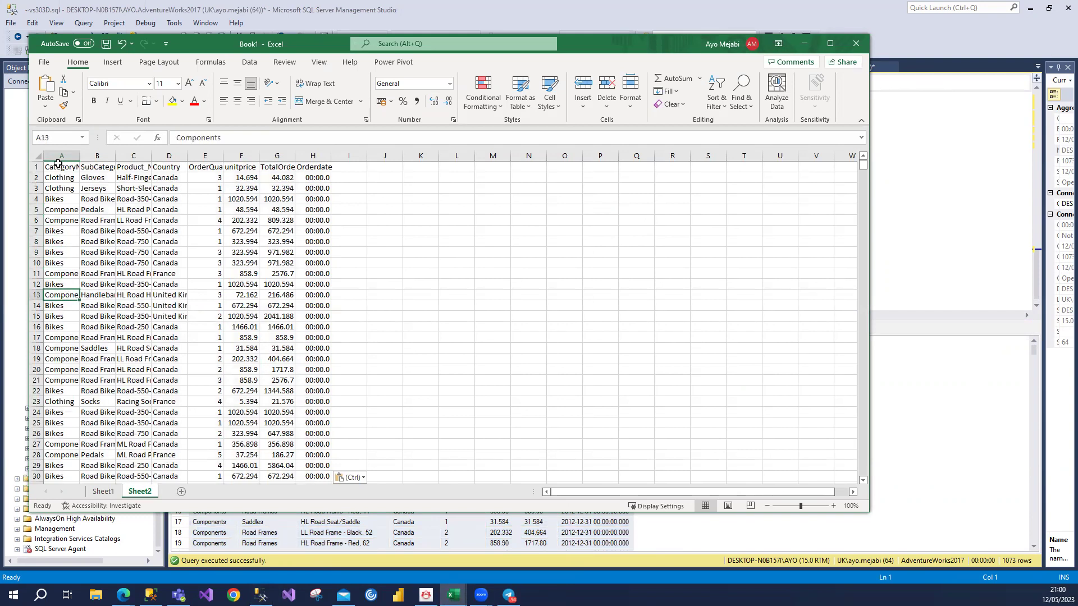
{"action": "key", "text": "Down"}
{"action": "key", "text": "Down"}
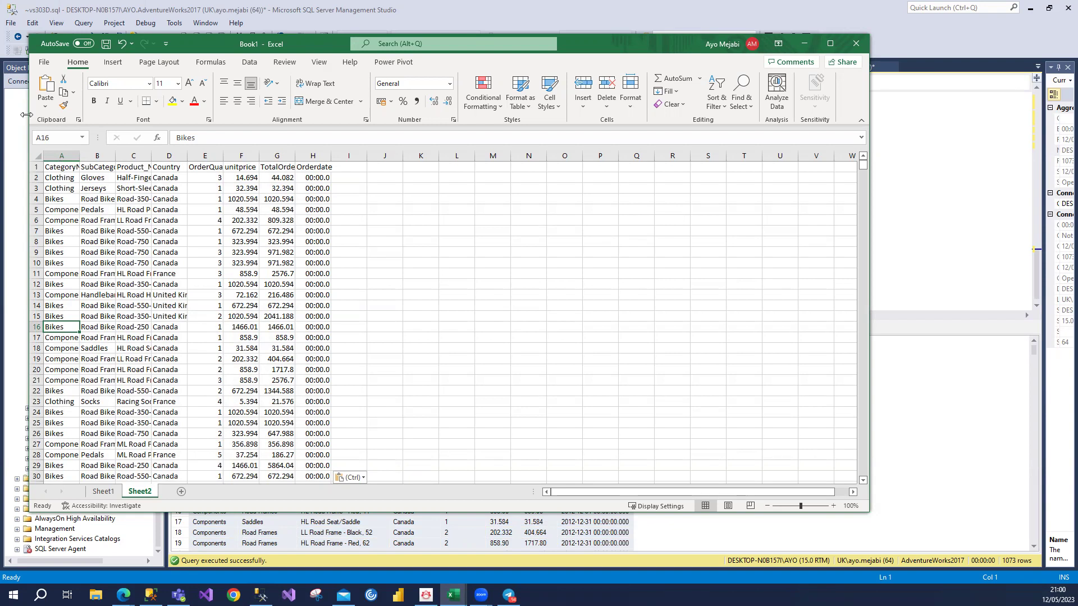
- Format the Orderdate column as Short Date
{"action": "left_click", "coordinate": [319, 155]}
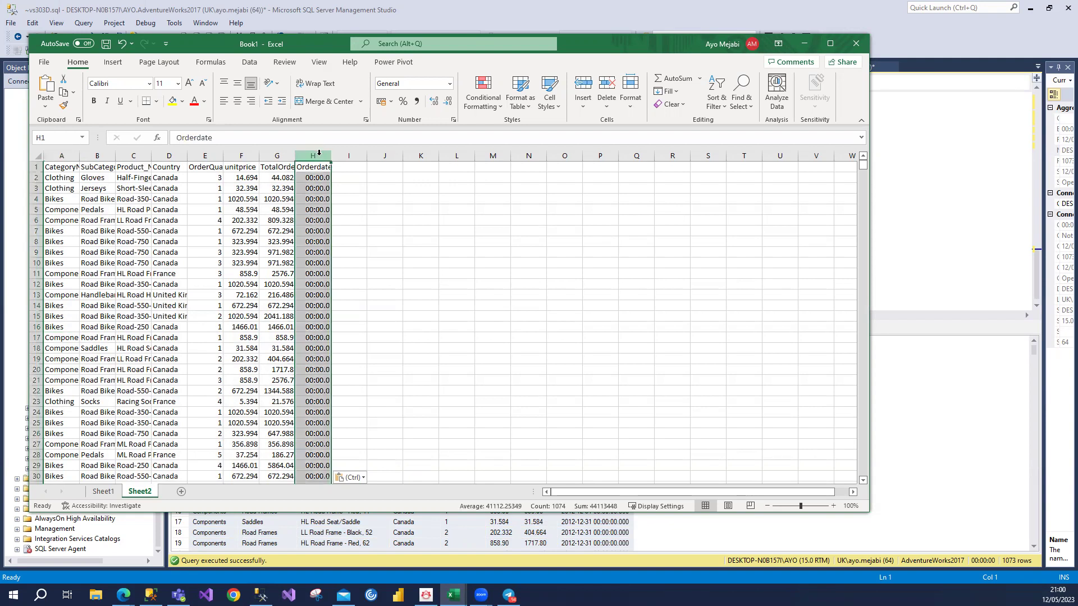
{"action": "left_click", "coordinate": [449, 84]}
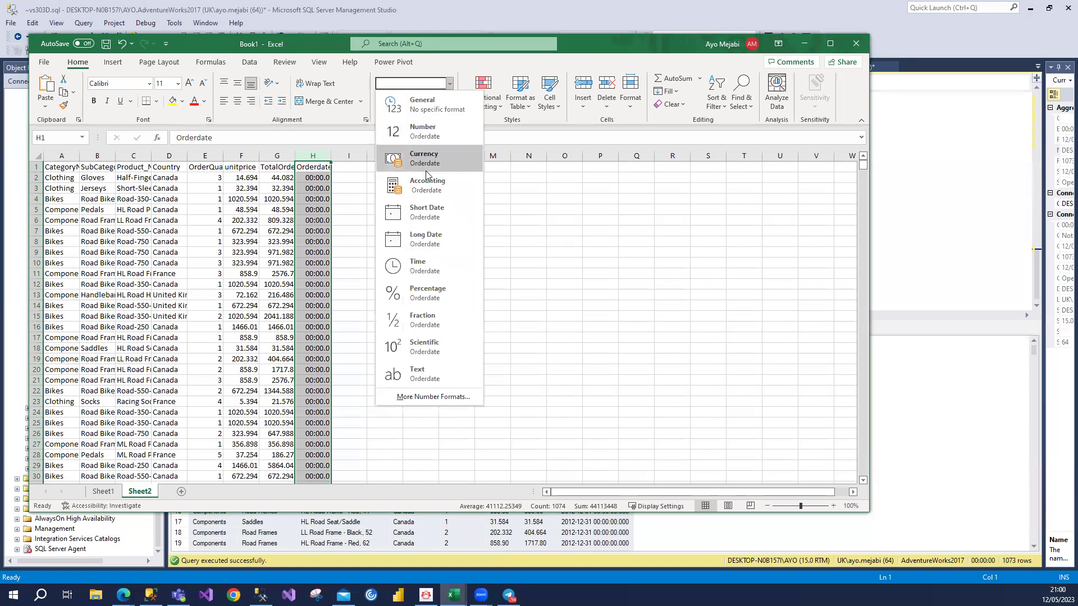
{"action": "left_click", "coordinate": [449, 206]}
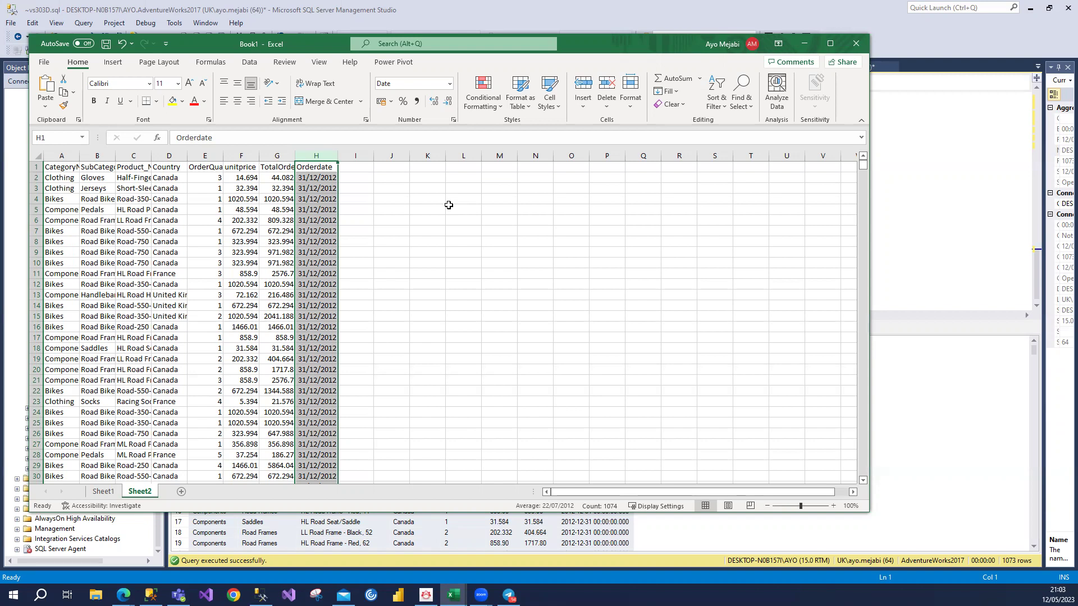
- Insert a PivotTable based on Sheet2!$A$1:$H$1074 on a new worksheet
{"action": "left_click", "coordinate": [200, 275]}
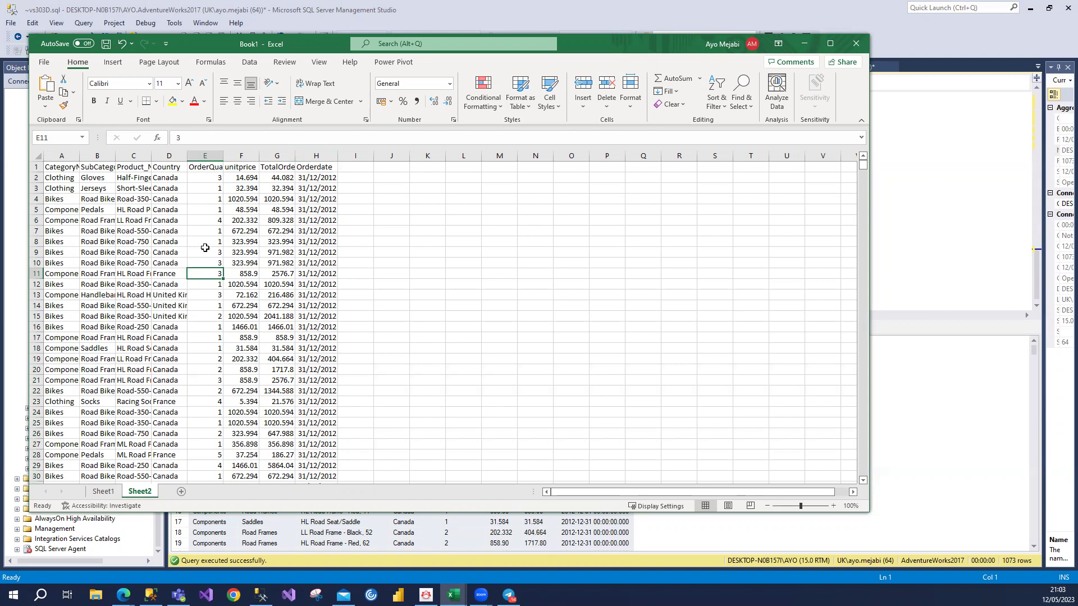
{"action": "left_click", "coordinate": [111, 63]}
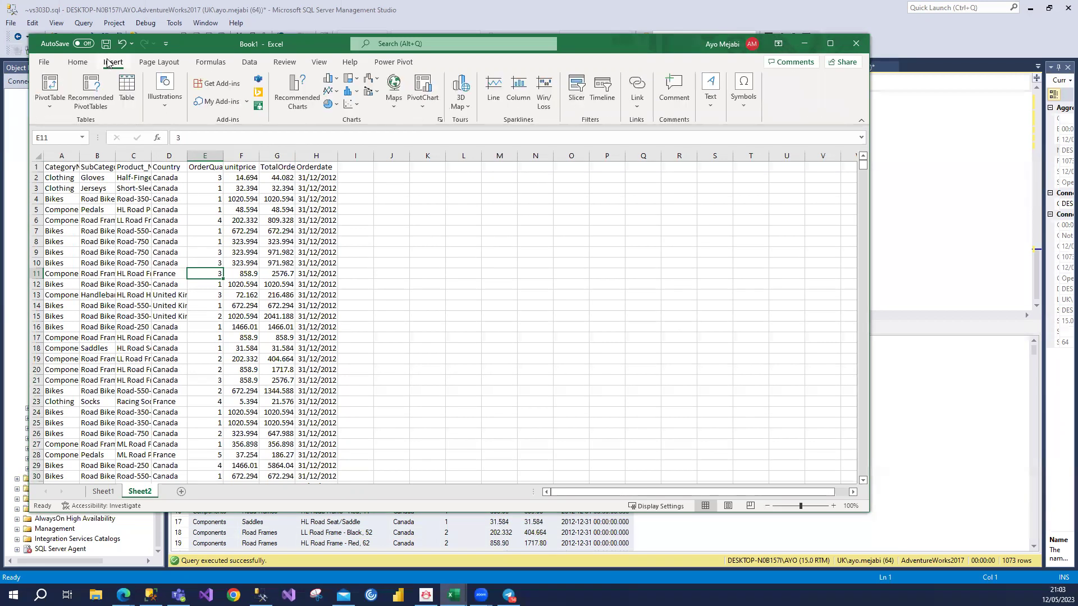
{"action": "left_click", "coordinate": [57, 104]}
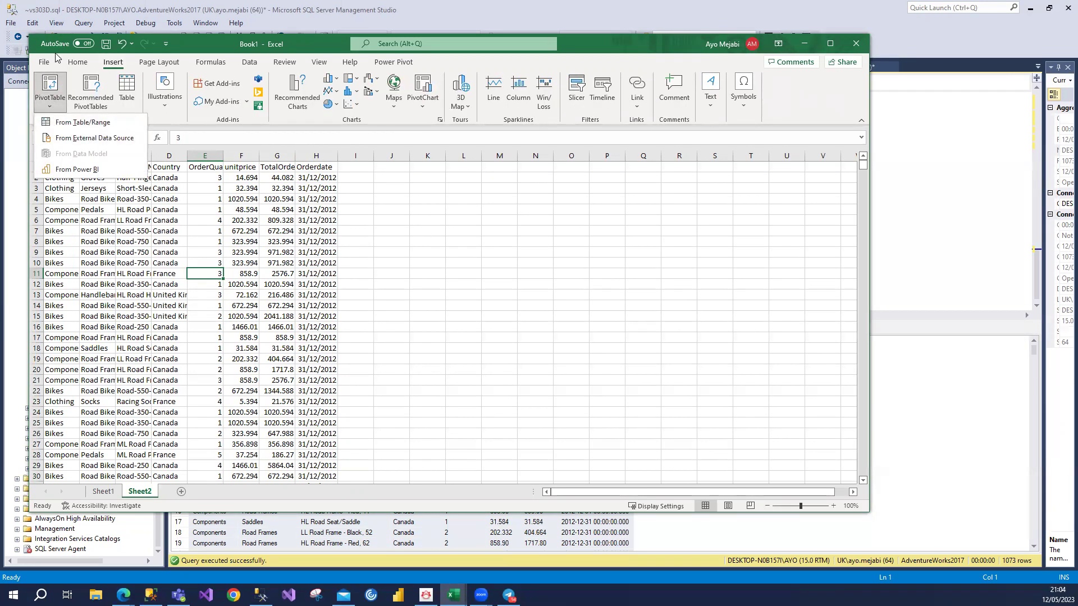
{"action": "left_click", "coordinate": [51, 99]}
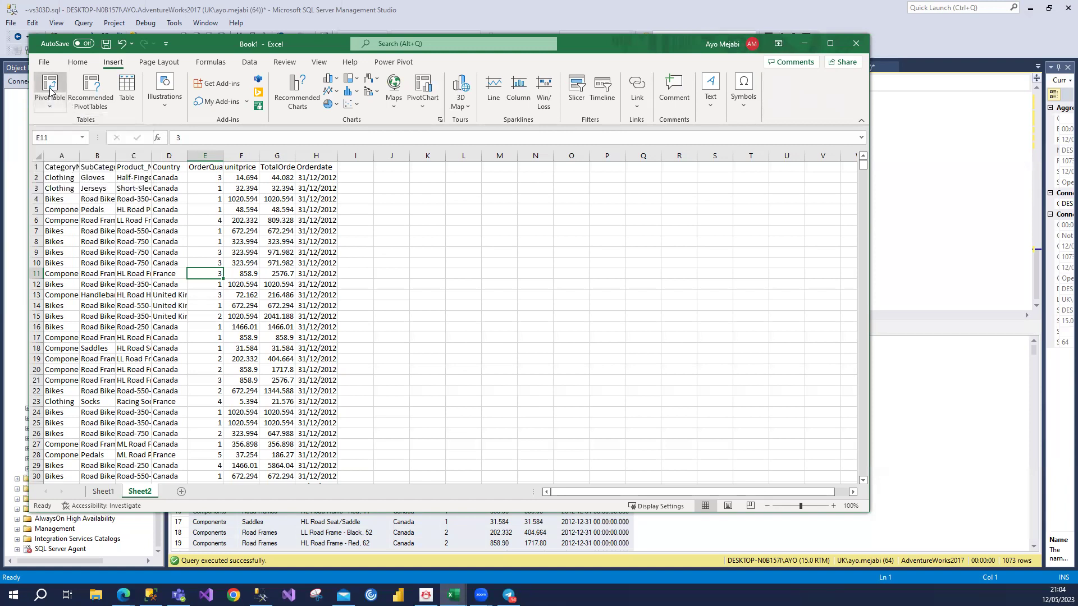
{"action": "left_click", "coordinate": [50, 87]}
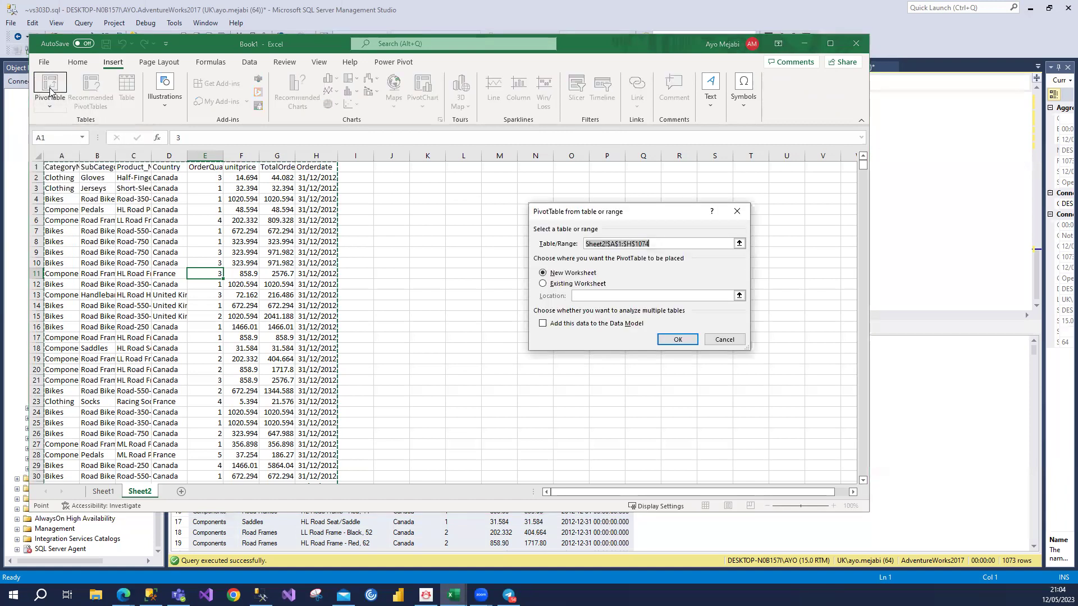
{"action": "left_click", "coordinate": [677, 340]}
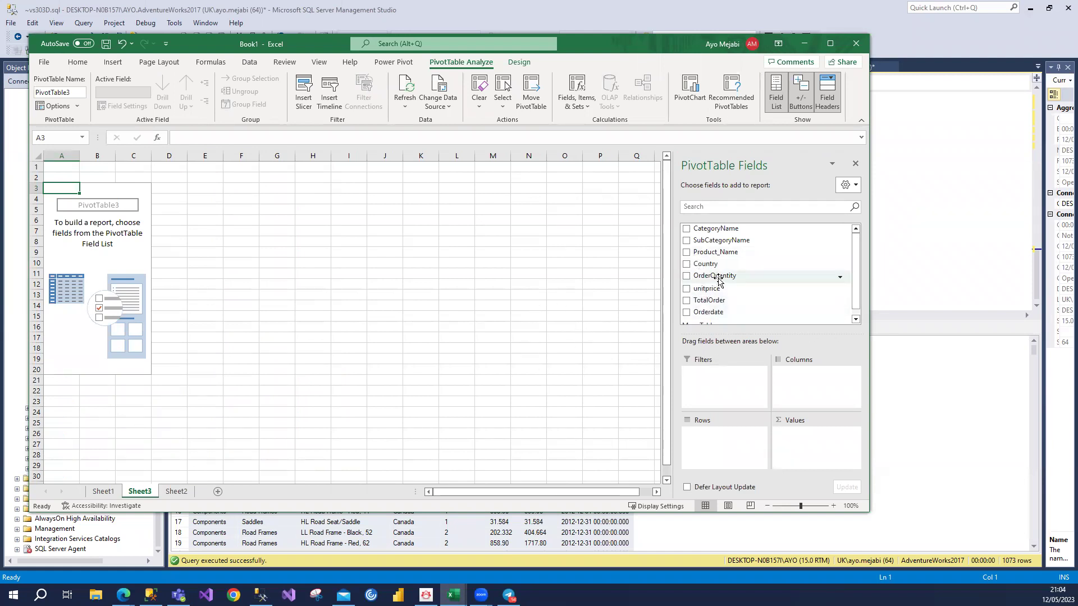
- Add TotalOrder to the PivotTable values and nest CategoryName, SubCategoryName and Product_Name in its rows
{"action": "left_click_drag", "start_coordinate": [712, 299], "coordinate": [802, 451]}
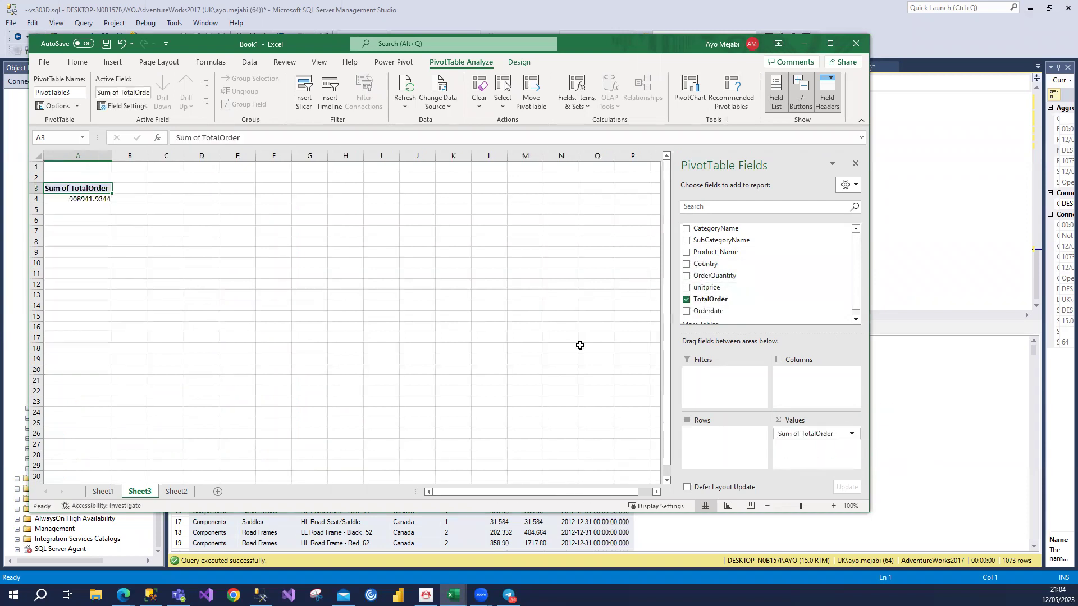
{"action": "left_click_drag", "start_coordinate": [710, 230], "coordinate": [729, 467]}
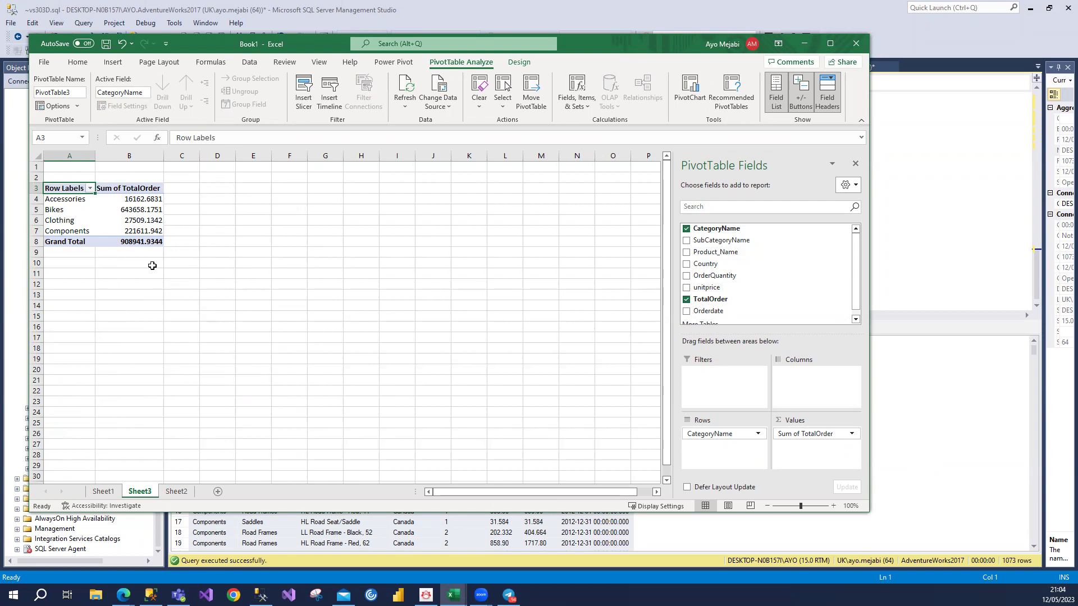
{"action": "left_click_drag", "start_coordinate": [727, 247], "coordinate": [715, 452]}
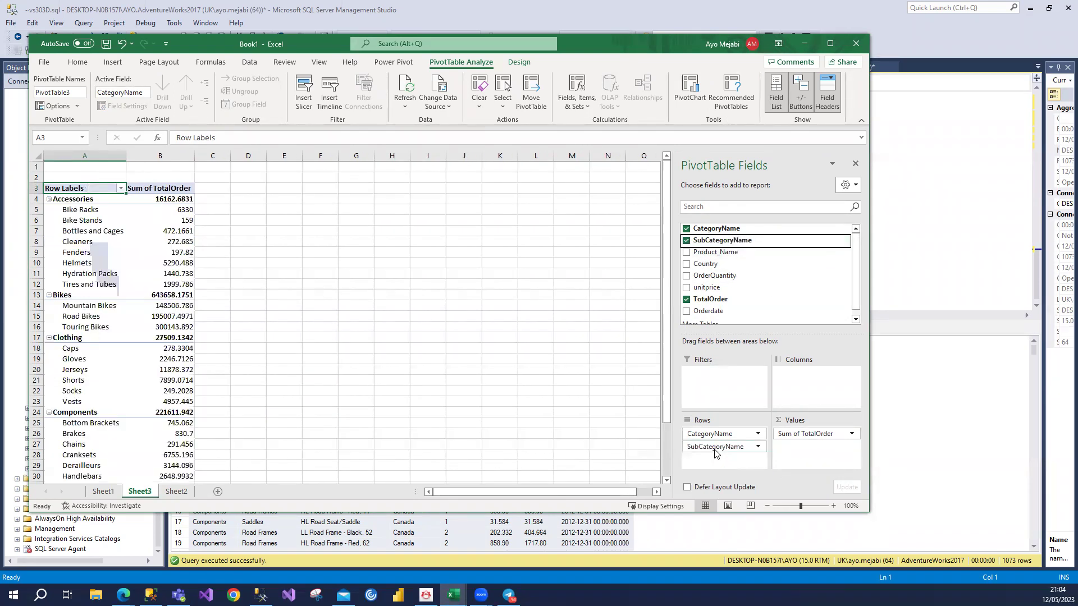
{"action": "left_click_drag", "start_coordinate": [704, 253], "coordinate": [746, 448]}
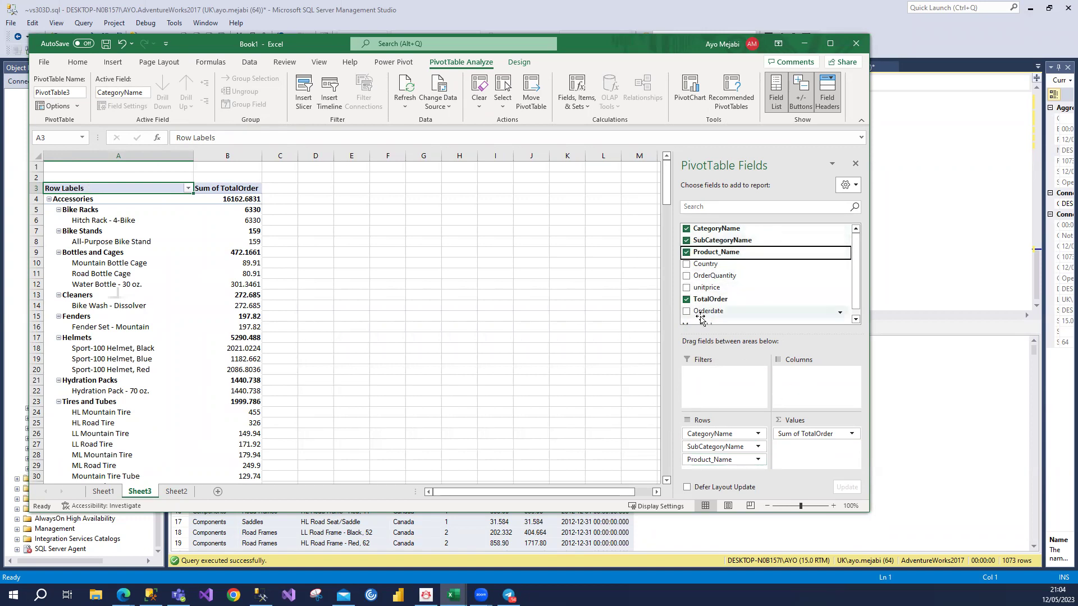
- Add Orderdate to the PivotTable columns to break the order totals down by month
{"action": "left_click_drag", "start_coordinate": [708, 311], "coordinate": [806, 381]}
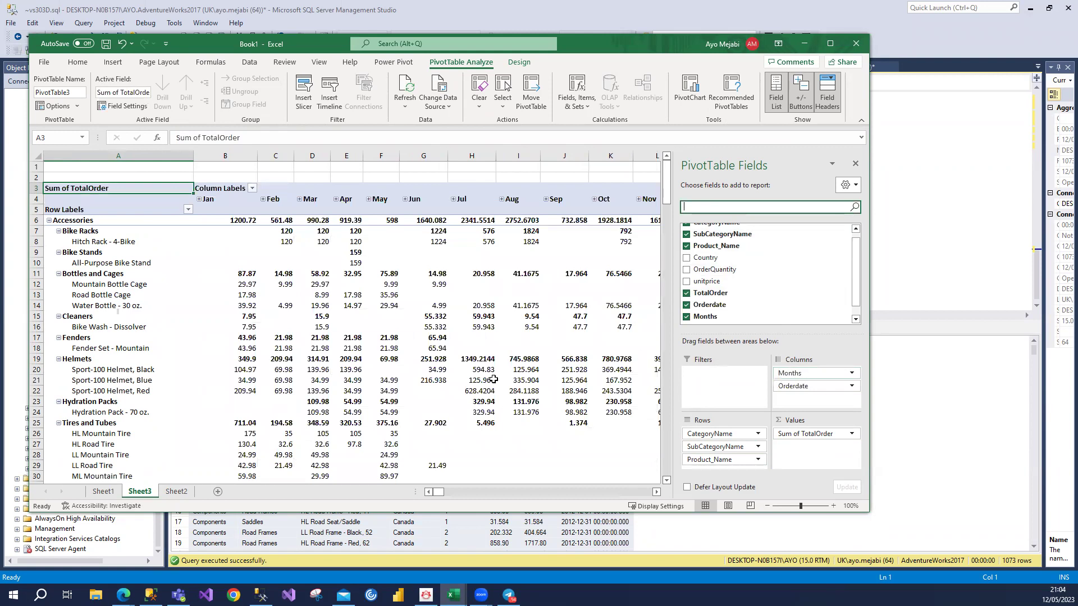
{"action": "scroll", "coordinate": [493, 380], "scroll_direction": "right", "scroll_amount": 1}
{"action": "scroll", "coordinate": [493, 379], "scroll_direction": "left", "scroll_amount": 3}
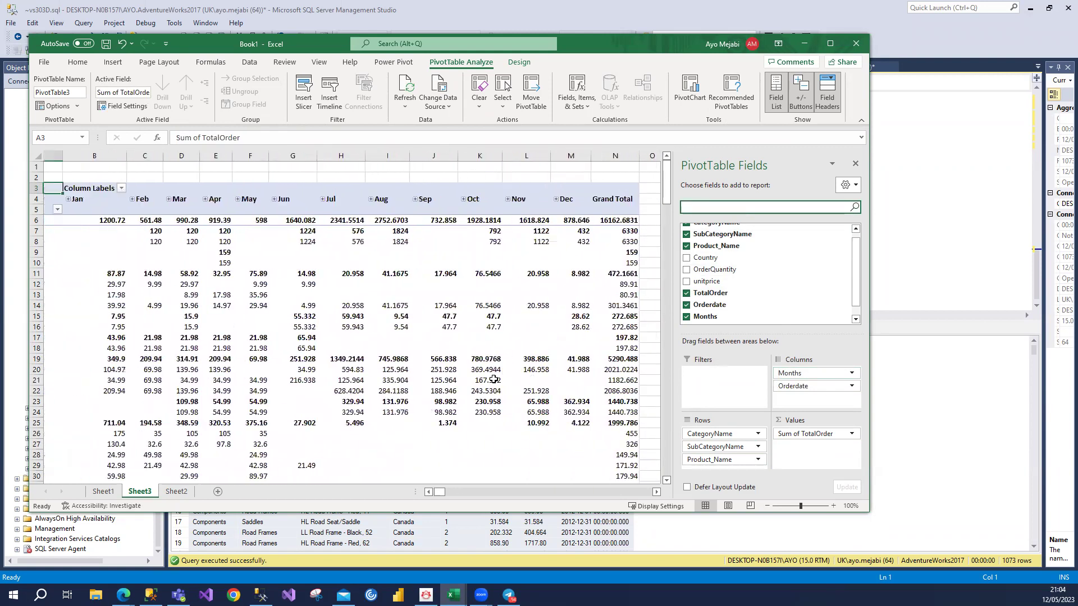
- Maximize the workbook window and remove Product_Name from the PivotTable rows
{"action": "left_click", "coordinate": [831, 44]}
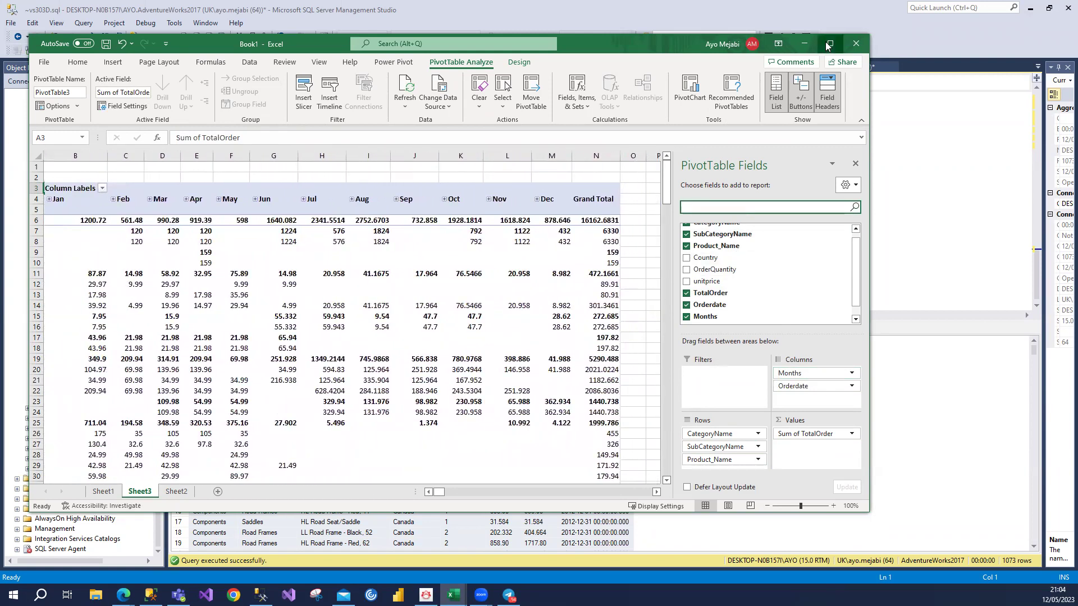
{"action": "scroll", "coordinate": [662, 194], "scroll_direction": "left", "scroll_amount": 2}
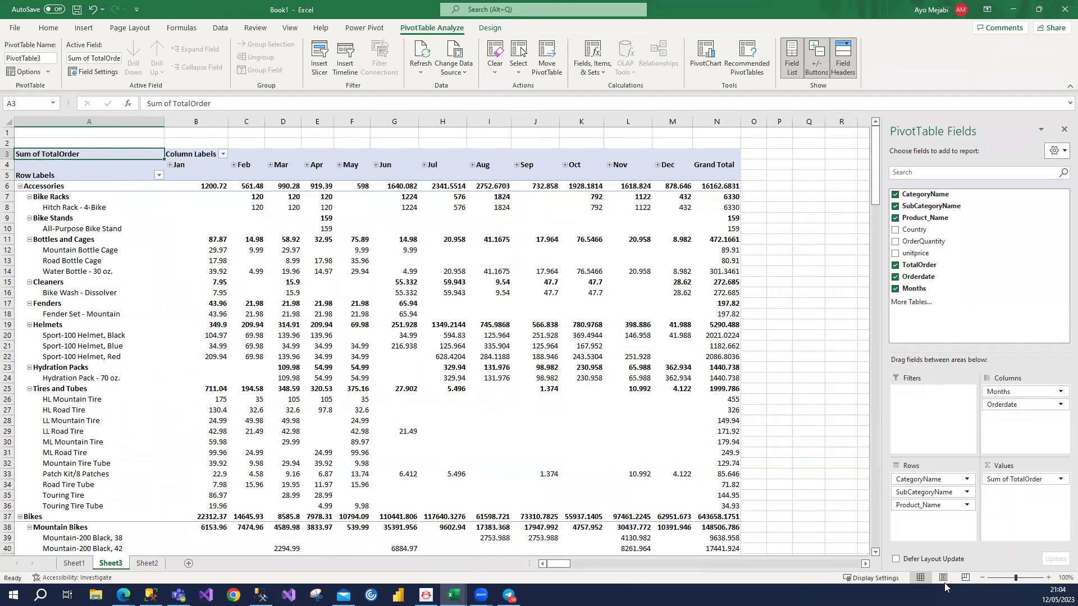
{"action": "left_click_drag", "start_coordinate": [916, 505], "coordinate": [914, 320]}
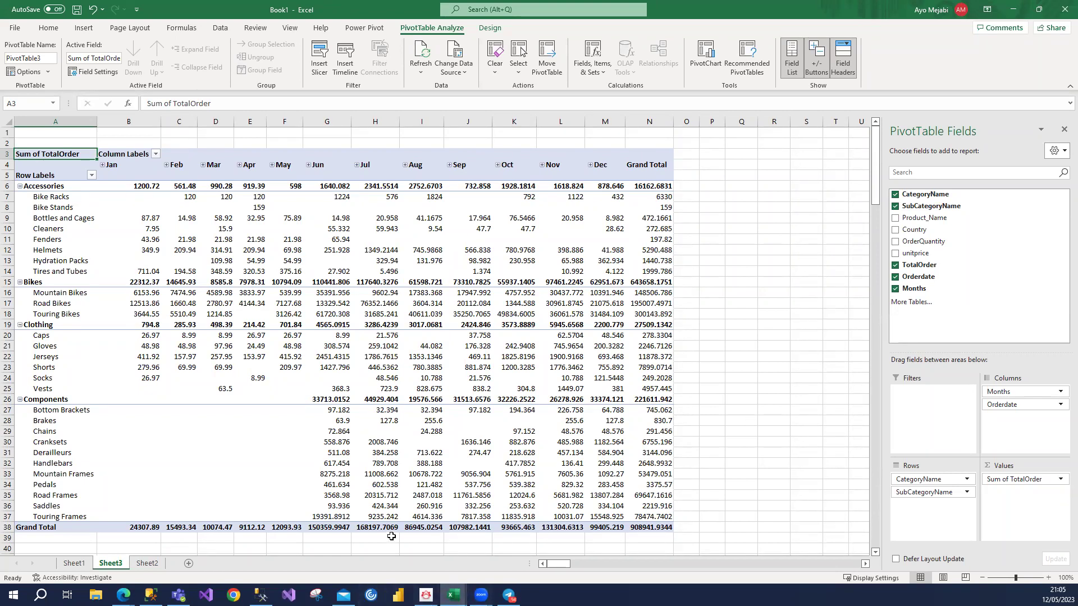
{"action": "left_click", "coordinate": [260, 594]}
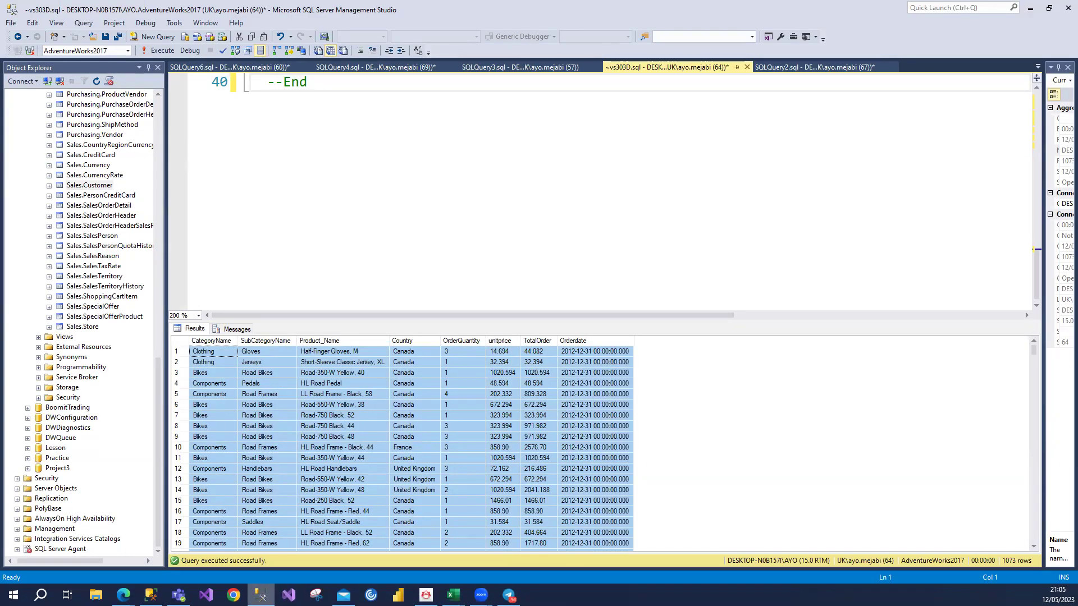
{"action": "left_click", "coordinate": [289, 595]}
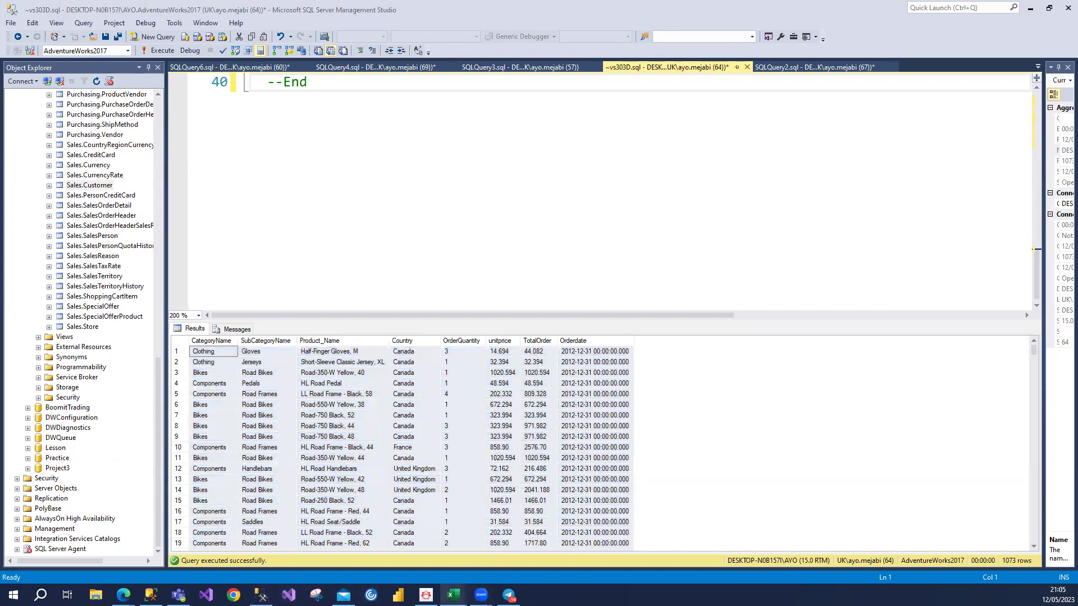
{"action": "mouse_move", "coordinate": [454, 595]}
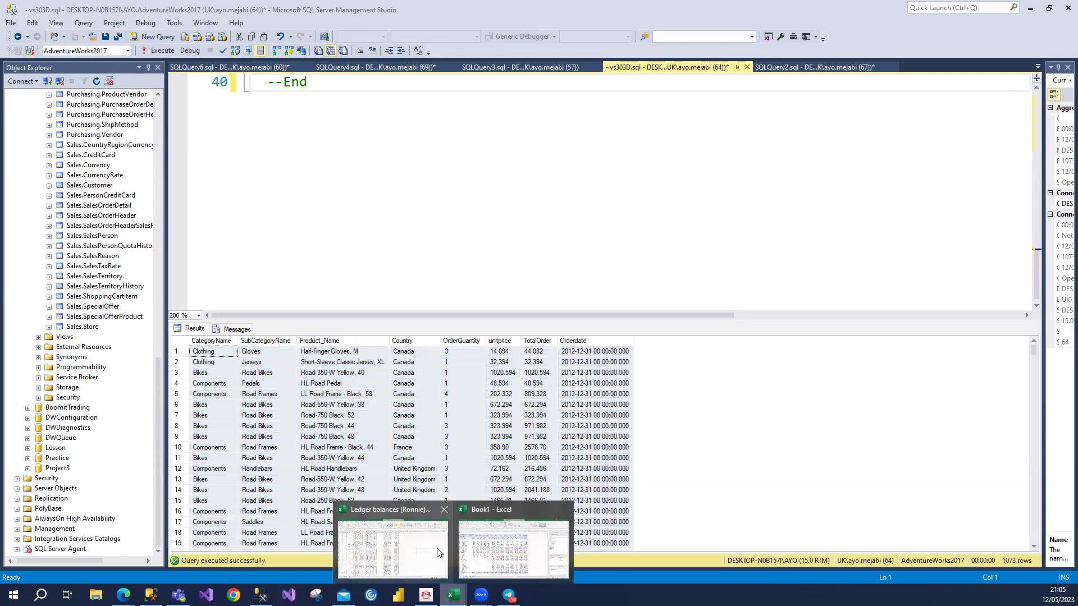
{"action": "left_click", "coordinate": [485, 544]}
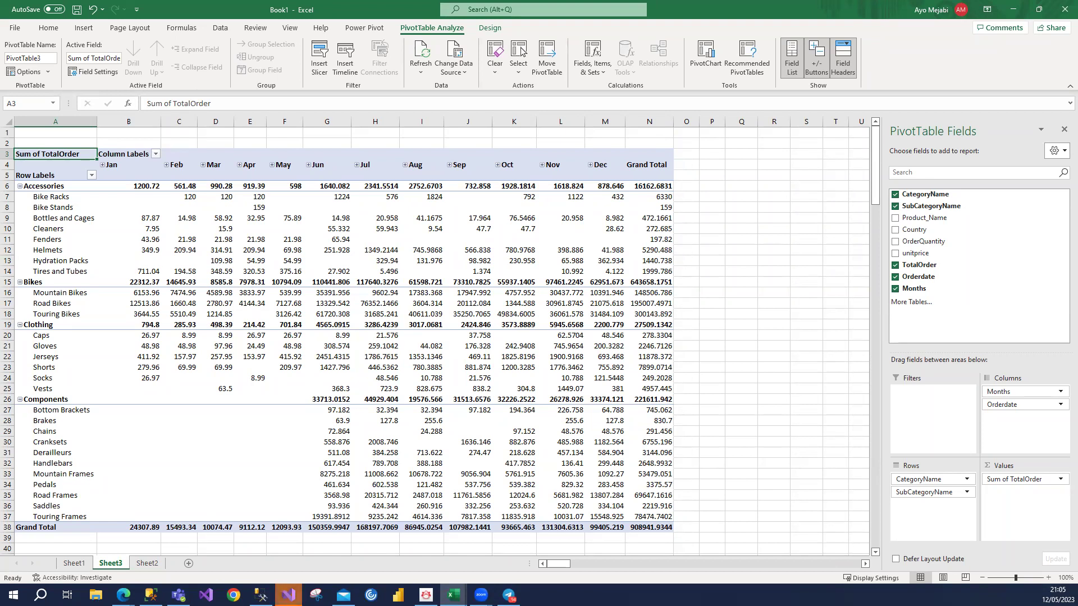
{"action": "key", "text": "alt+Tab"}
{"action": "key", "text": "alt+Tab"}
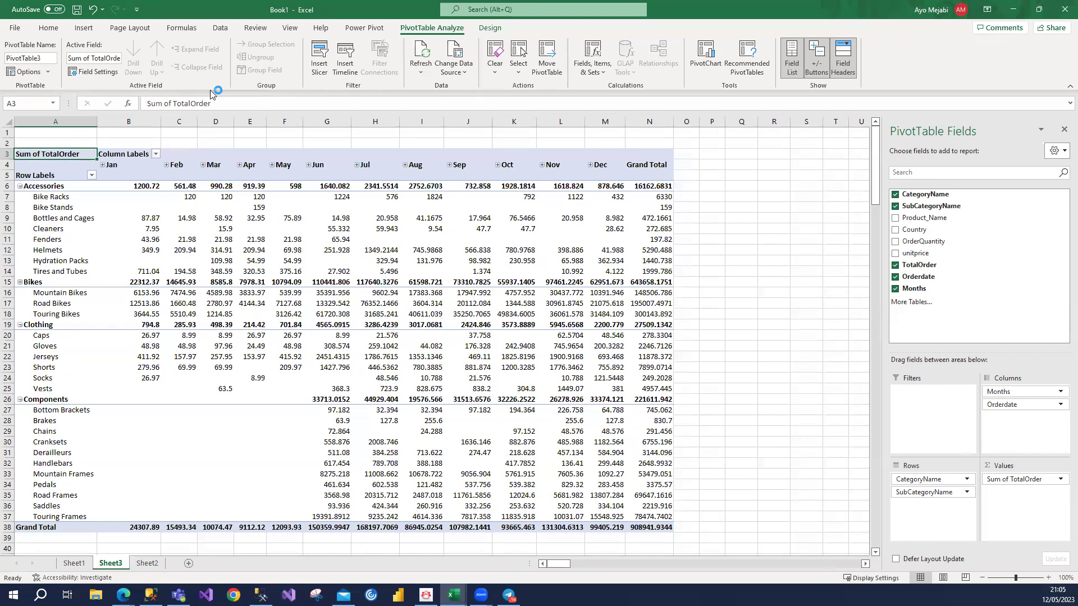
- Open Power BI Desktop and dismiss its account sign-in prompt and start screen to reach a blank report
{"action": "mouse_move", "coordinate": [393, 196]}
{"action": "left_click", "coordinate": [398, 595]}
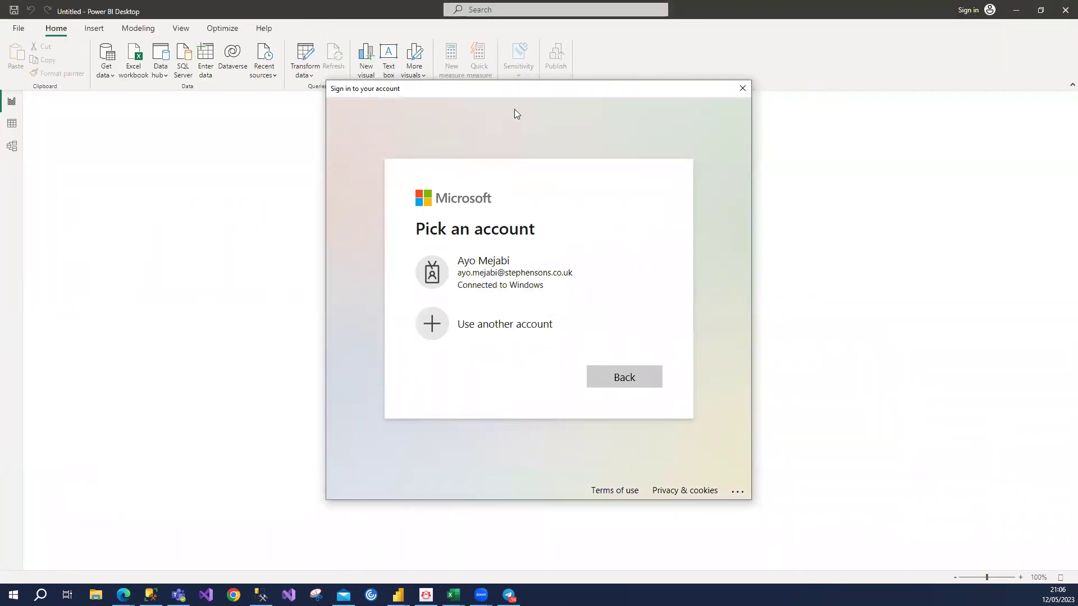
{"action": "left_click", "coordinate": [620, 375]}
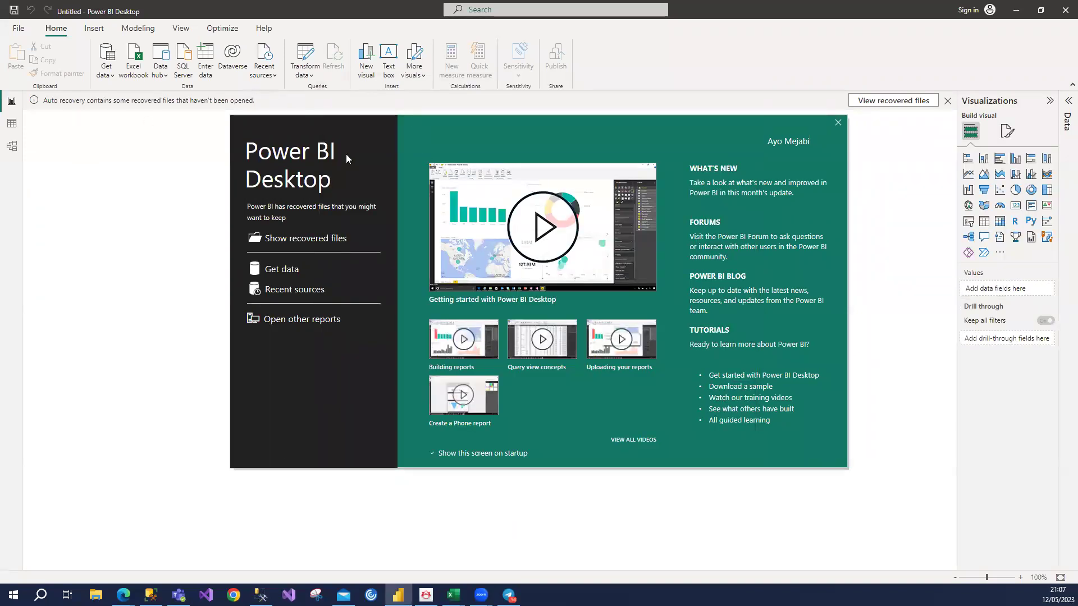
{"action": "left_click", "coordinate": [838, 123]}
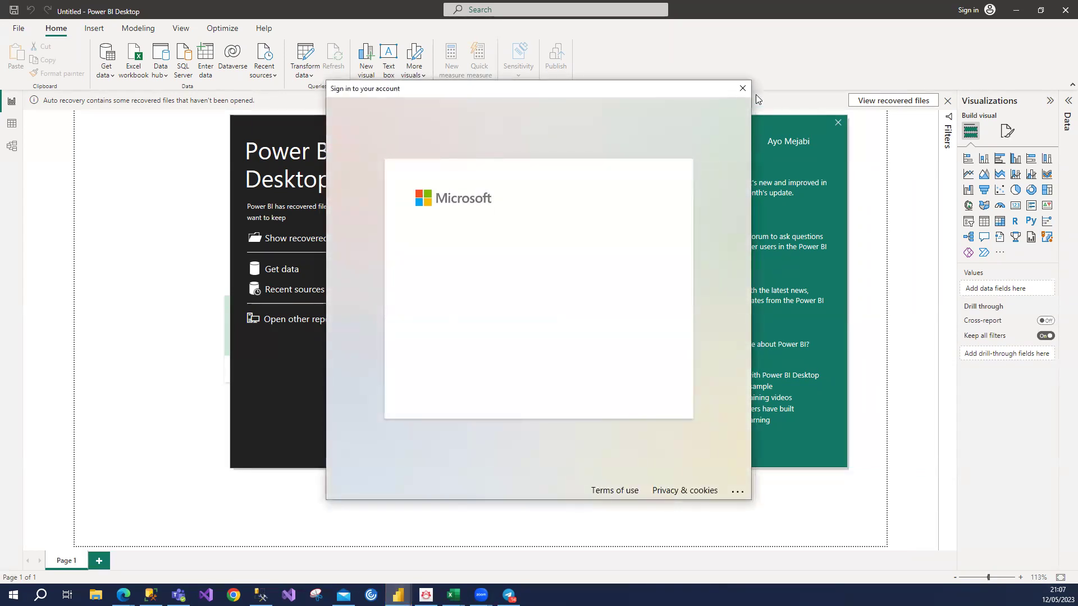
{"action": "left_click", "coordinate": [741, 89]}
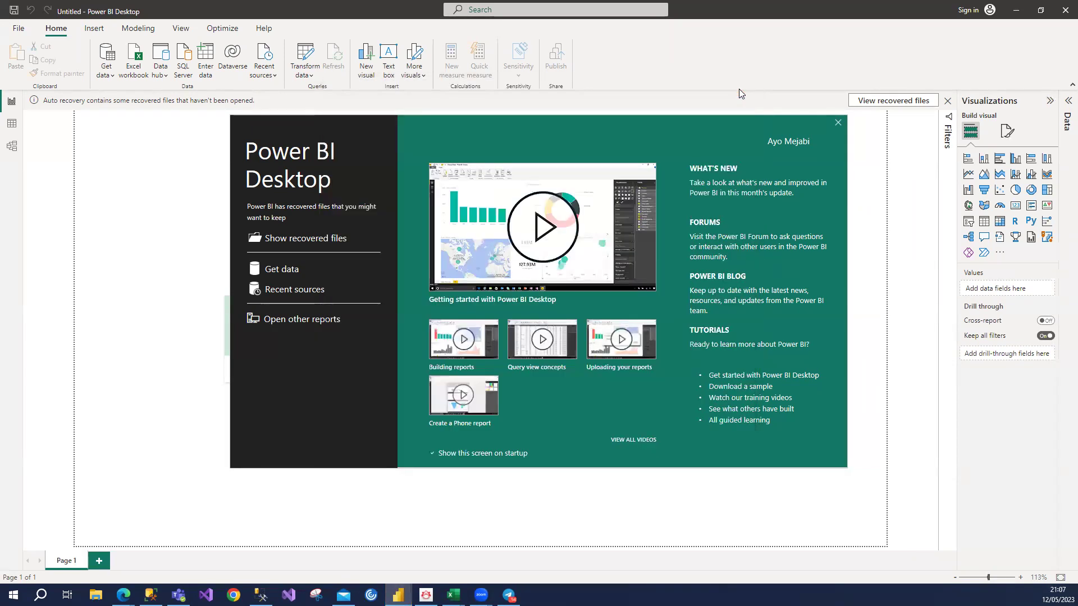
{"action": "left_click", "coordinate": [838, 122]}
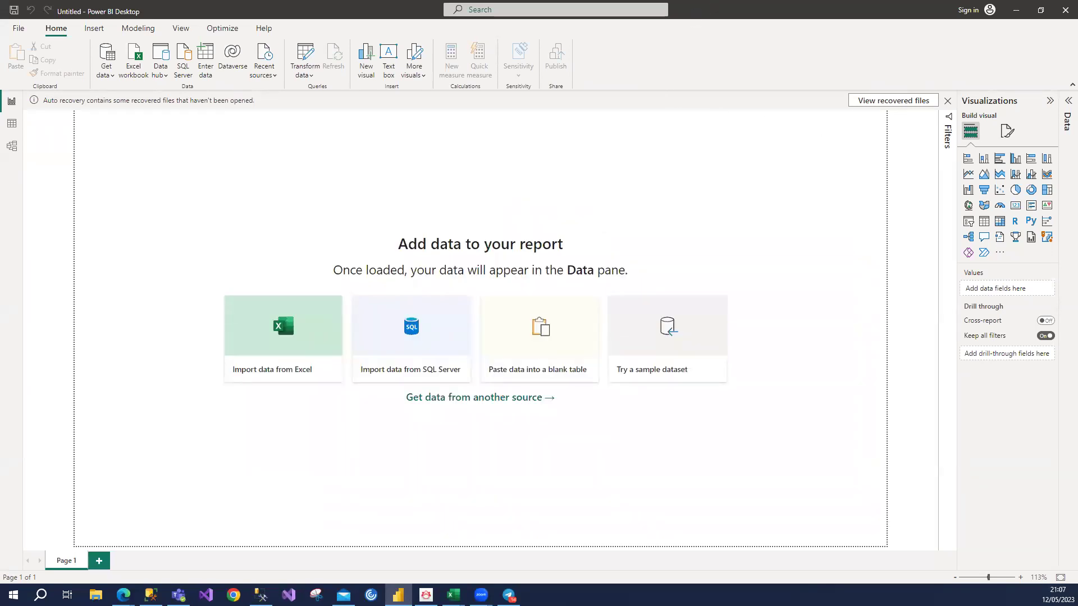
- Return to the Excel workbook and review the source data on Sheet2 and the PivotTable on Sheet3
{"action": "key", "text": "alt+Tab"}
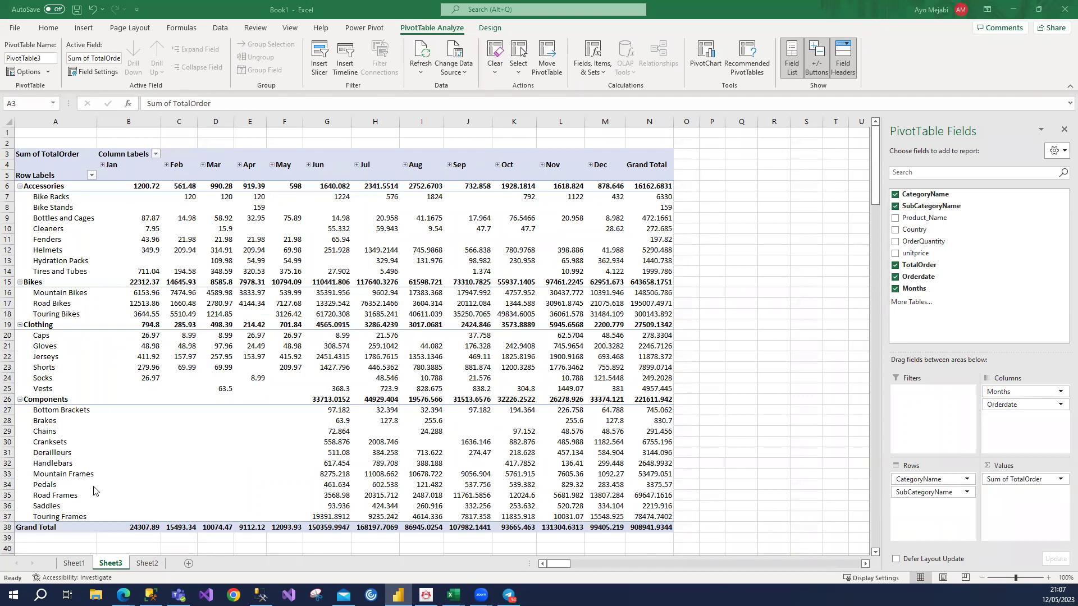
{"action": "left_click", "coordinate": [146, 563]}
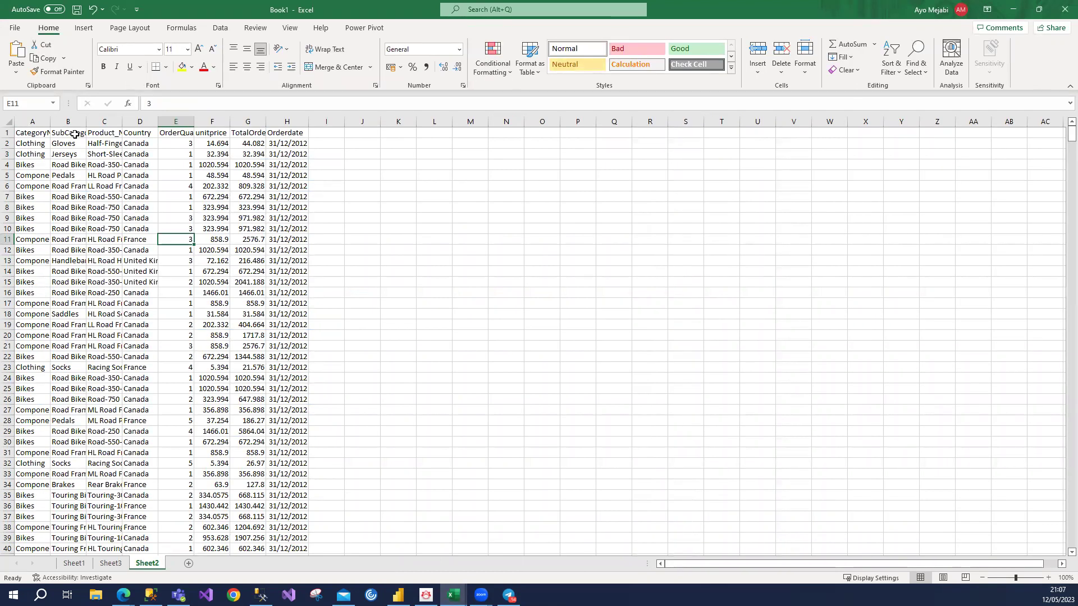
{"action": "left_click", "coordinate": [110, 563]}
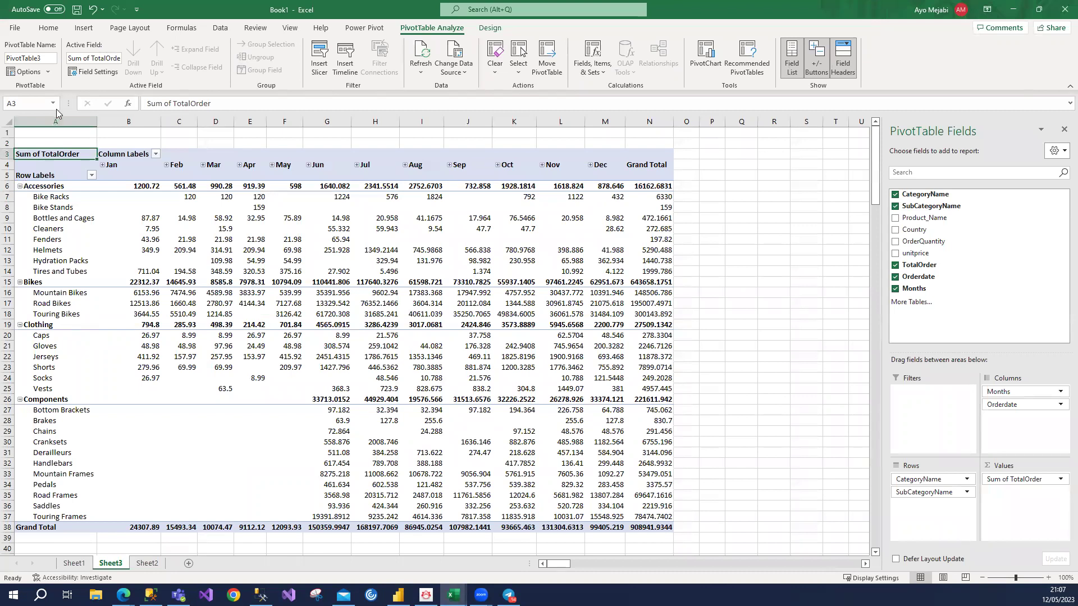
{"action": "left_click", "coordinate": [99, 262]}
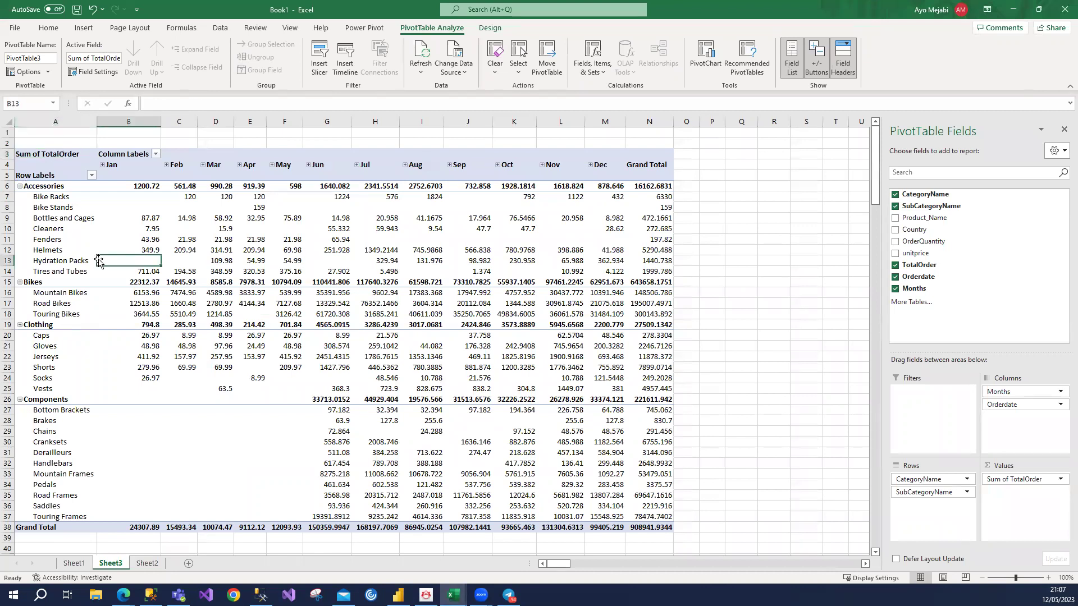
{"action": "left_click", "coordinate": [98, 28]}
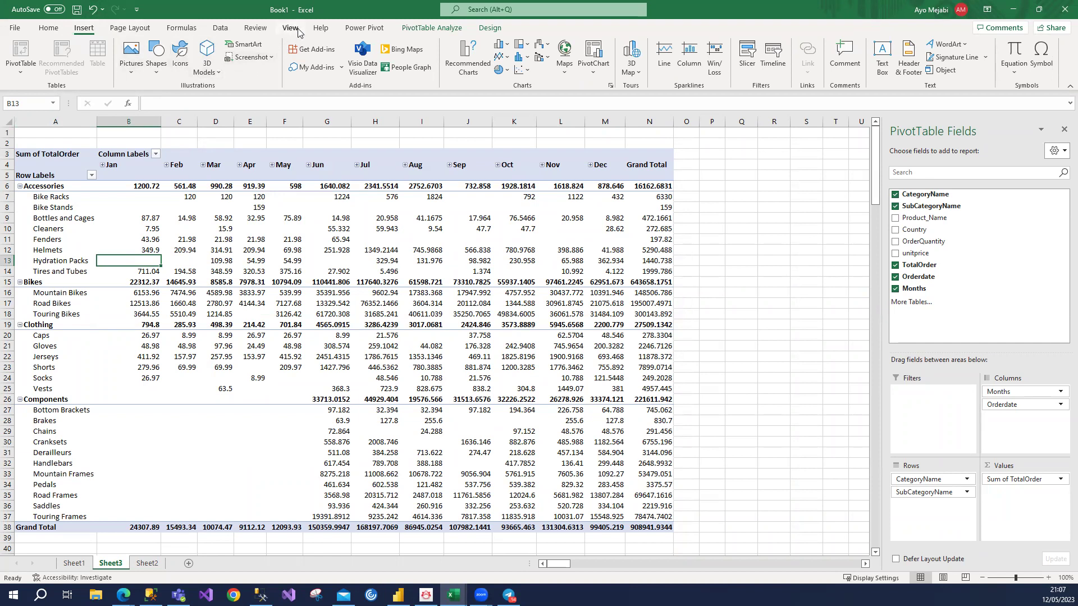
{"action": "left_click", "coordinate": [517, 47]}
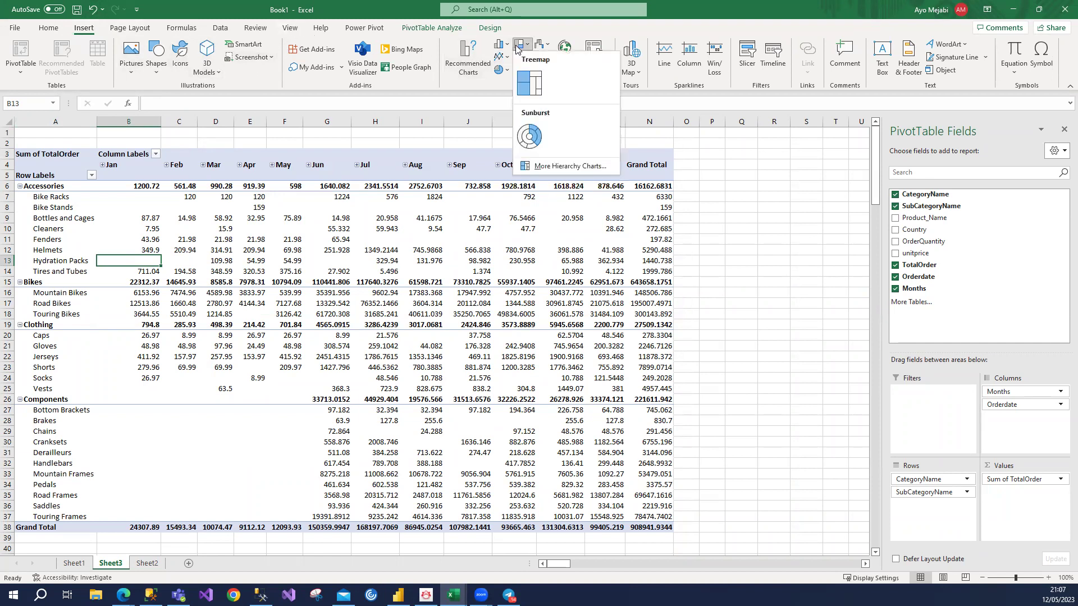
{"action": "left_click", "coordinate": [497, 49]}
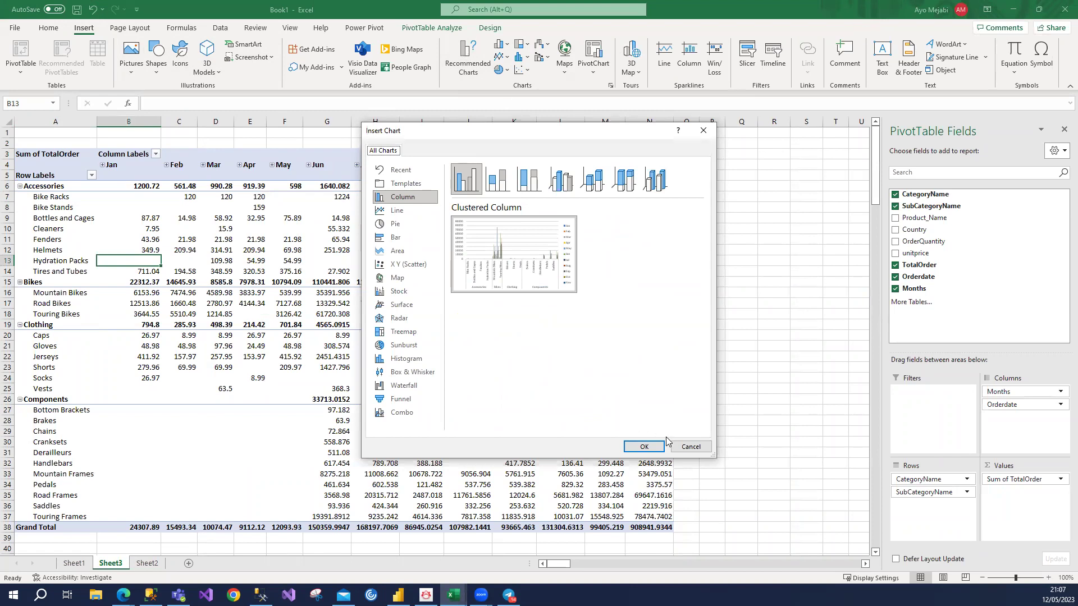
{"action": "left_click", "coordinate": [678, 445]}
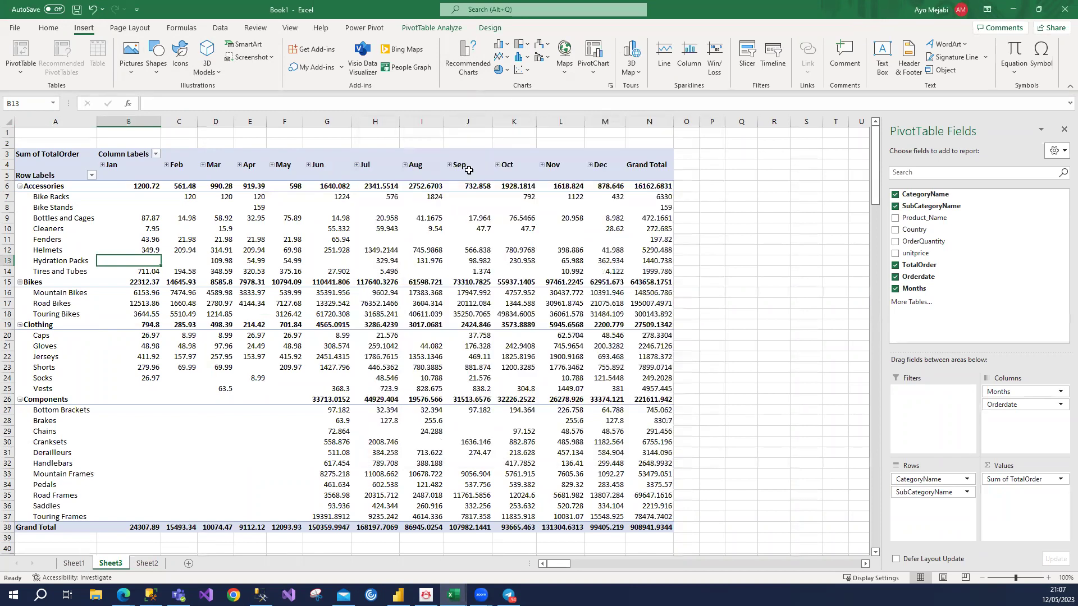
- Insert a clustered column PivotChart from the Sheet3 PivotTable and shift it slightly over the table
{"action": "left_click", "coordinate": [463, 55]}
{"action": "left_click", "coordinate": [655, 444]}
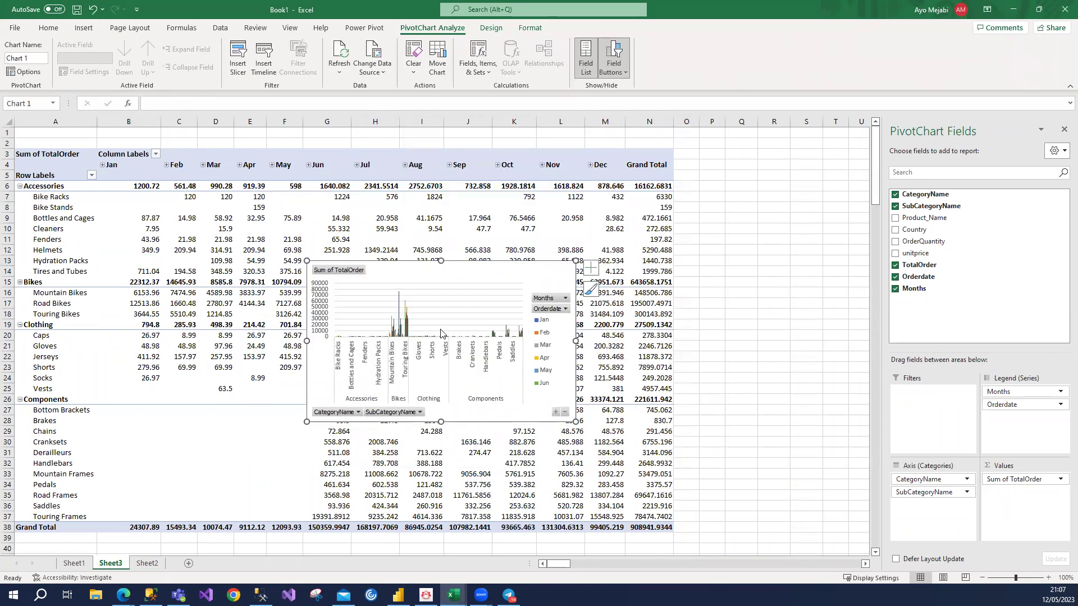
{"action": "left_click_drag", "start_coordinate": [441, 275], "coordinate": [462, 286]}
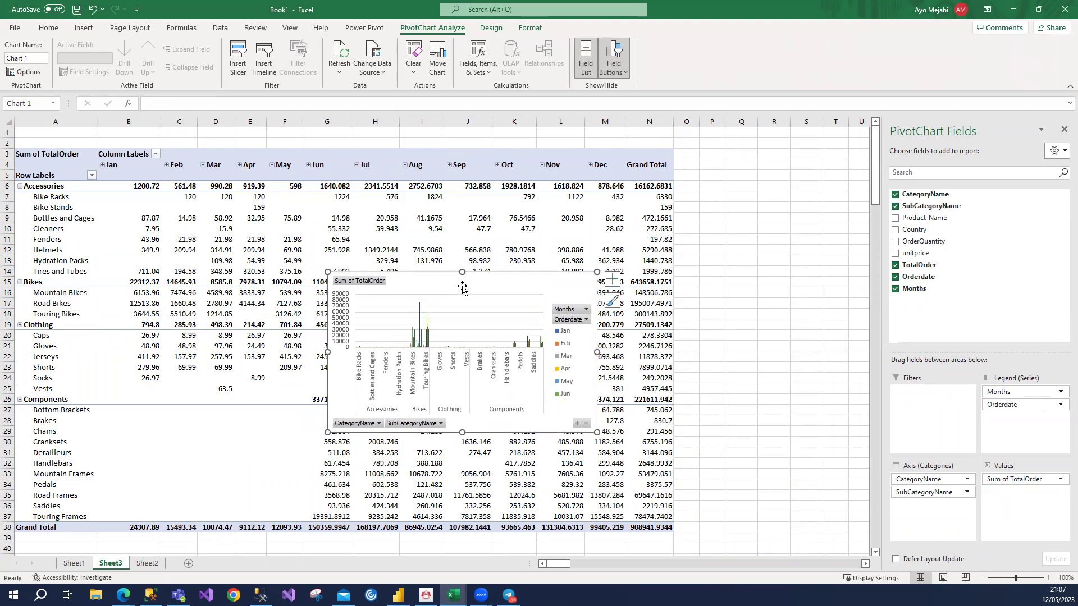
- Delete the clustered column PivotChart from Sheet3
{"action": "left_click", "coordinate": [735, 357]}
{"action": "left_click", "coordinate": [511, 332]}
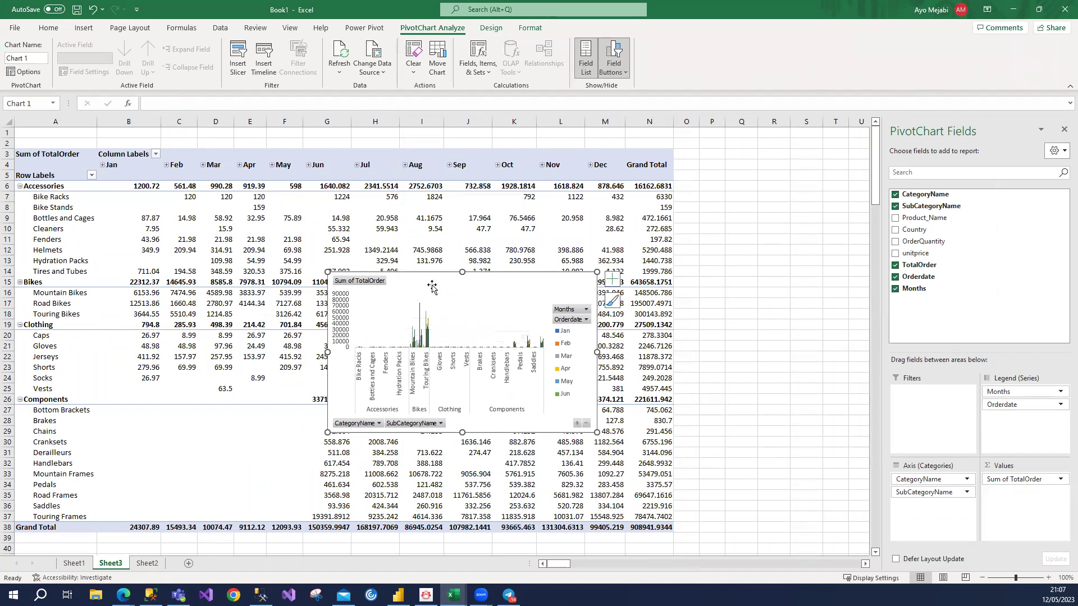
{"action": "key", "text": "Delete"}
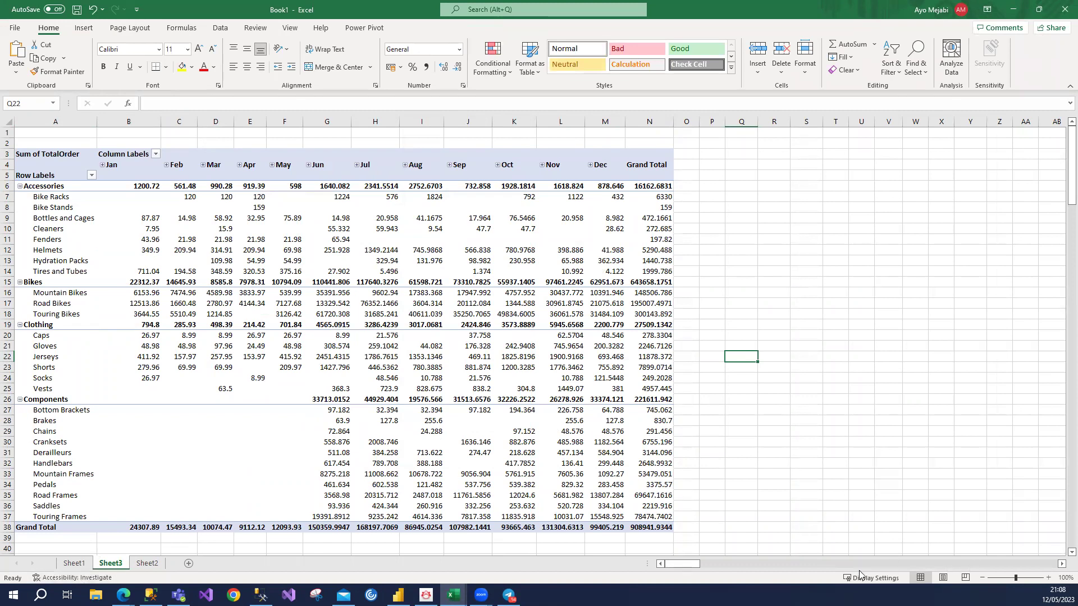
- Examine the monthly order totals per category and subcategory in the Sheet3 PivotTable at 160% magnification
{"action": "left_click", "coordinate": [1047, 578]}
{"action": "left_click", "coordinate": [1048, 578]}
{"action": "left_click", "coordinate": [1048, 578]}
{"action": "left_click", "coordinate": [1048, 578]}
{"action": "scroll", "coordinate": [335, 362], "scroll_direction": "up", "scroll_amount": 1}
{"action": "scroll", "coordinate": [335, 362], "scroll_direction": "up", "scroll_amount": 3}
{"action": "scroll", "coordinate": [225, 337], "scroll_direction": "left", "scroll_amount": 3}
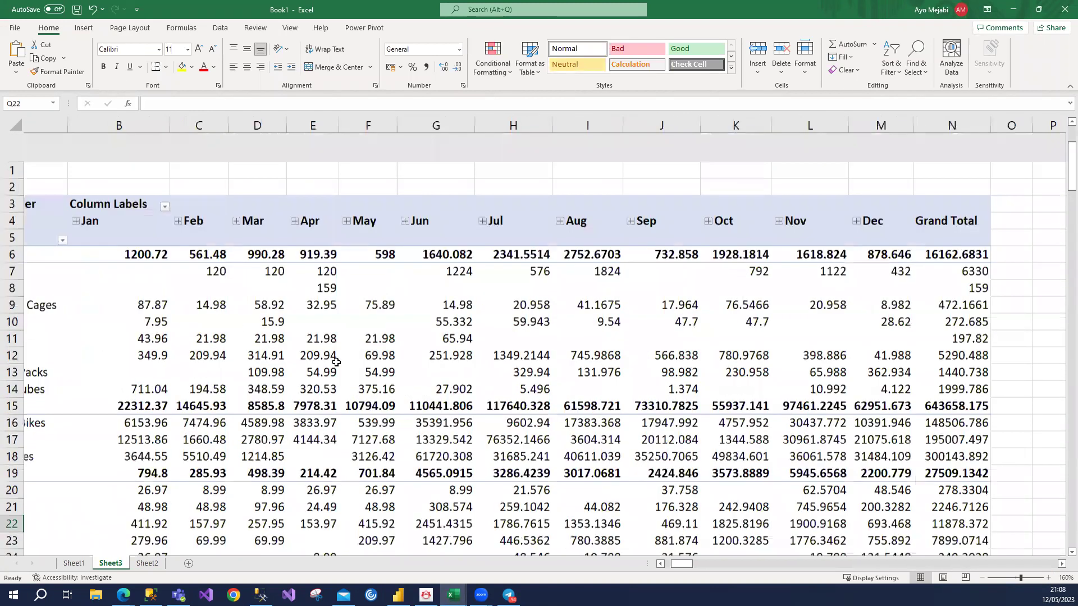
{"action": "scroll", "coordinate": [112, 312], "scroll_direction": "right", "scroll_amount": 15}
{"action": "scroll", "coordinate": [120, 310], "scroll_direction": "left", "scroll_amount": 10}
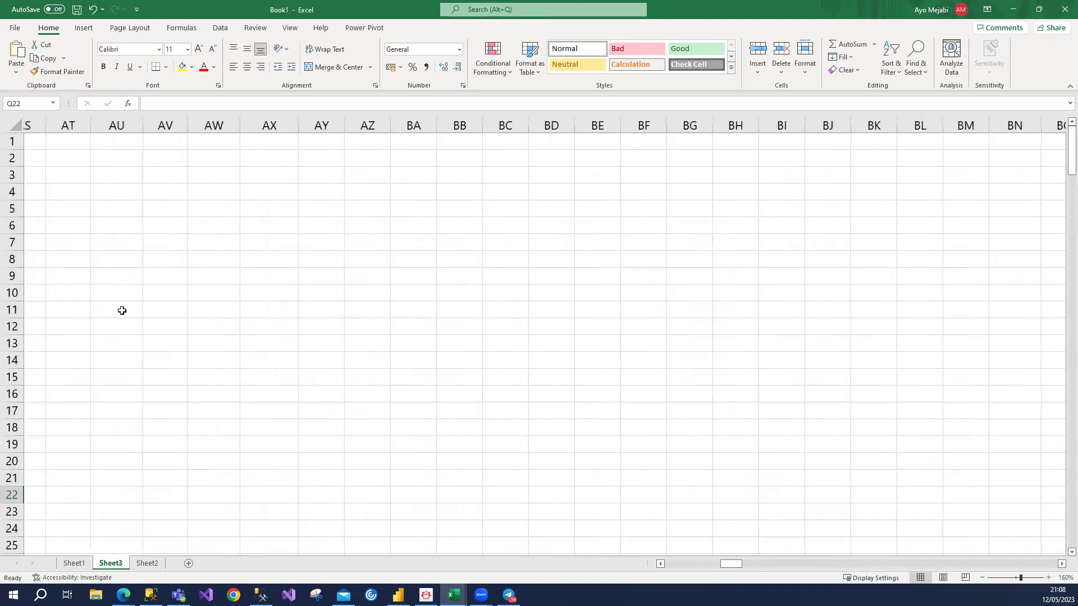
{"action": "scroll", "coordinate": [122, 310], "scroll_direction": "left", "scroll_amount": 10}
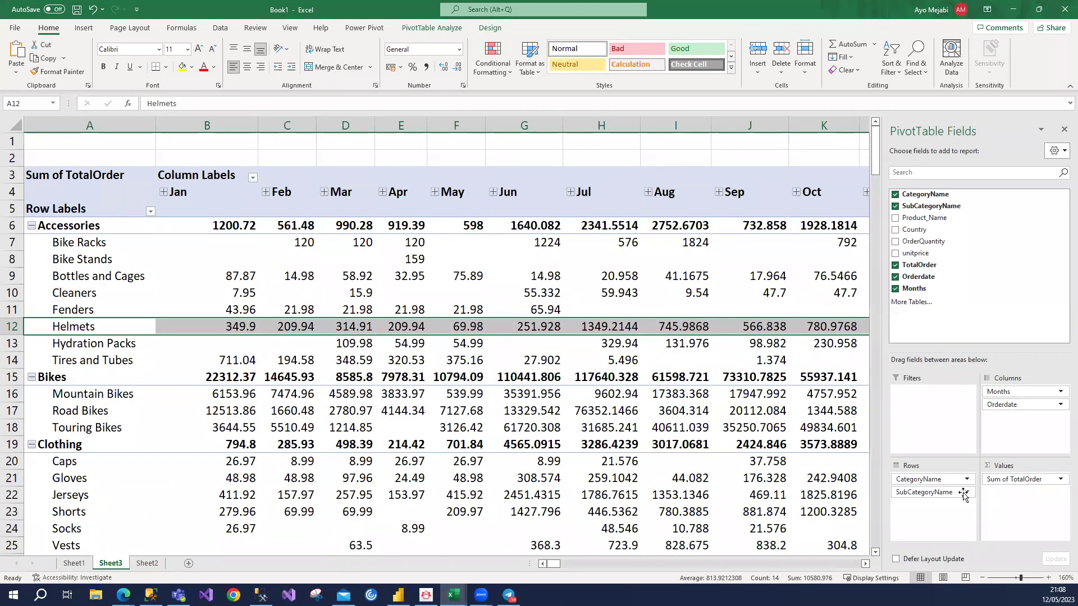
- Remove SubCategoryName from the PivotTable rows so only CategoryName breaks down the monthly totals
{"action": "left_click_drag", "start_coordinate": [925, 492], "coordinate": [958, 303]}
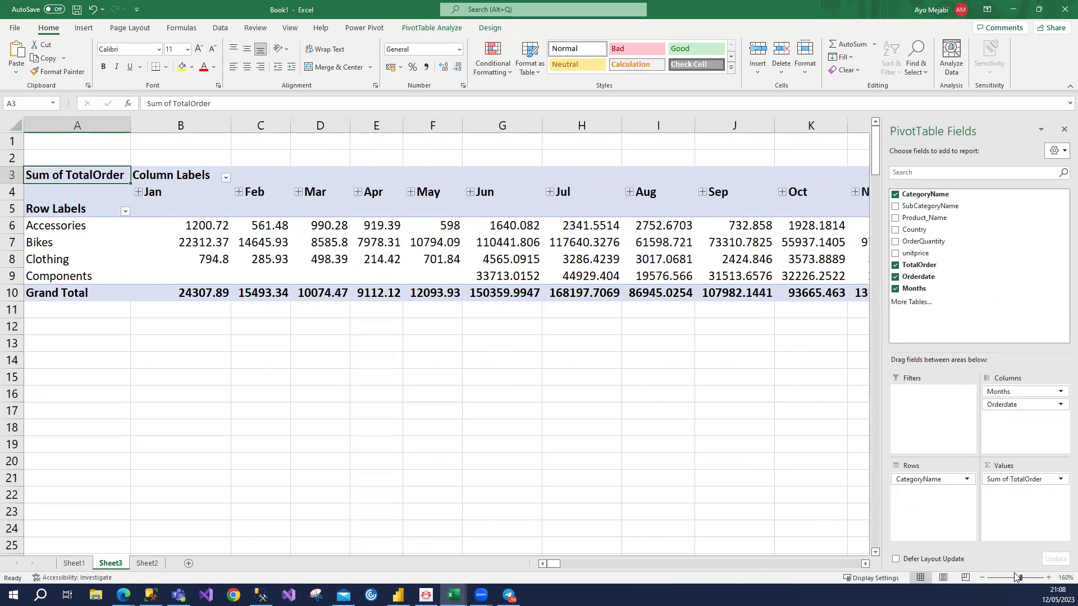
{"action": "left_click", "coordinate": [981, 579]}
{"action": "left_click", "coordinate": [980, 578]}
{"action": "left_click", "coordinate": [981, 578]}
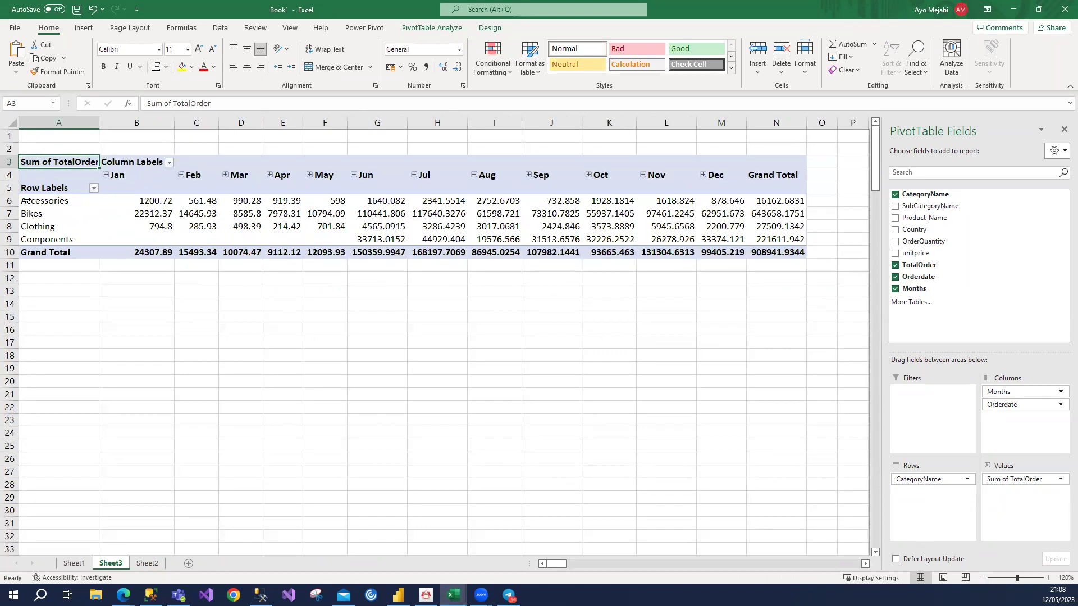
- Insert a 100% Stacked Column PivotChart from the whole PivotTable, comparing the column chart subtypes first
{"action": "left_click", "coordinate": [37, 161]}
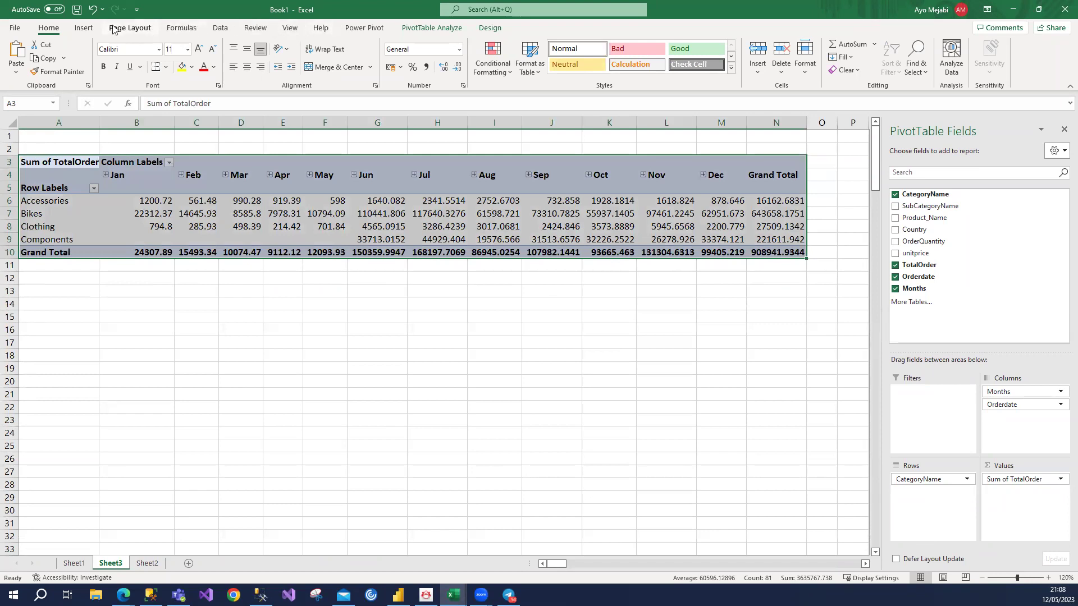
{"action": "left_click", "coordinate": [84, 27]}
{"action": "left_click", "coordinate": [477, 70]}
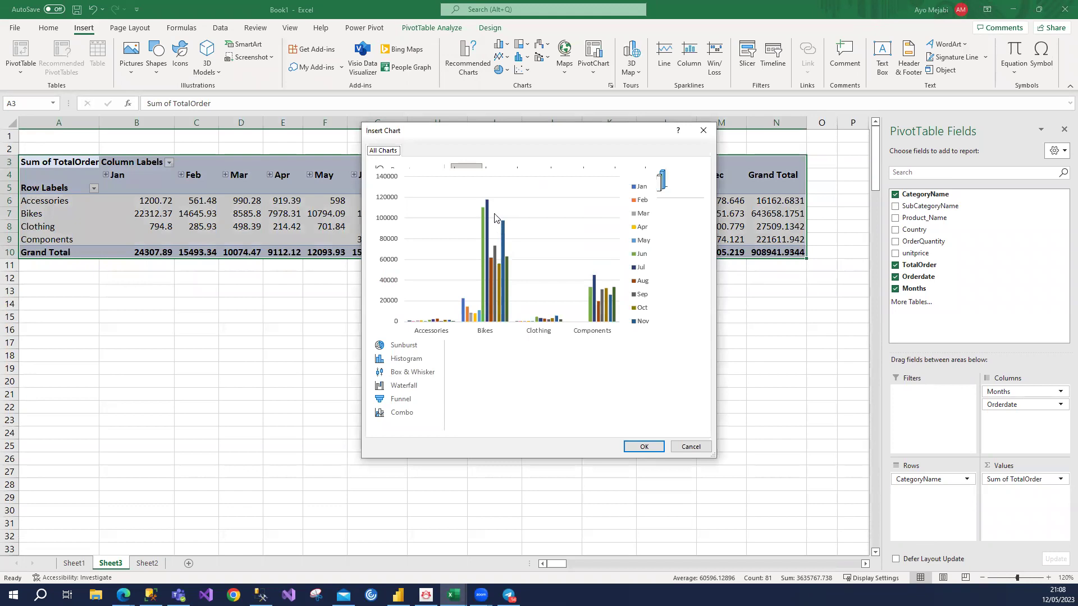
{"action": "left_click", "coordinate": [492, 186]}
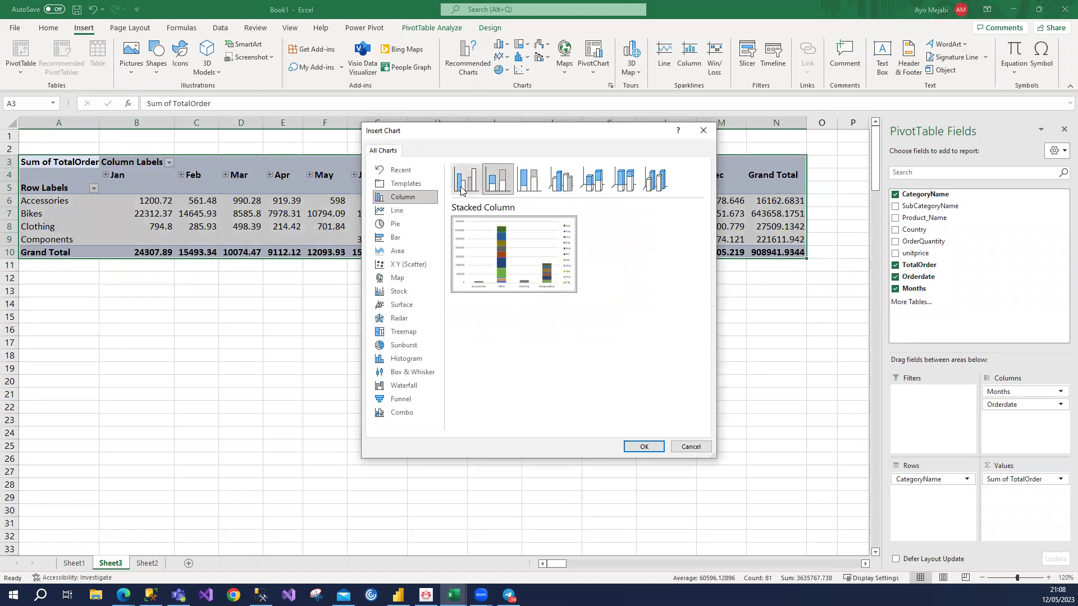
{"action": "left_click", "coordinate": [468, 192]}
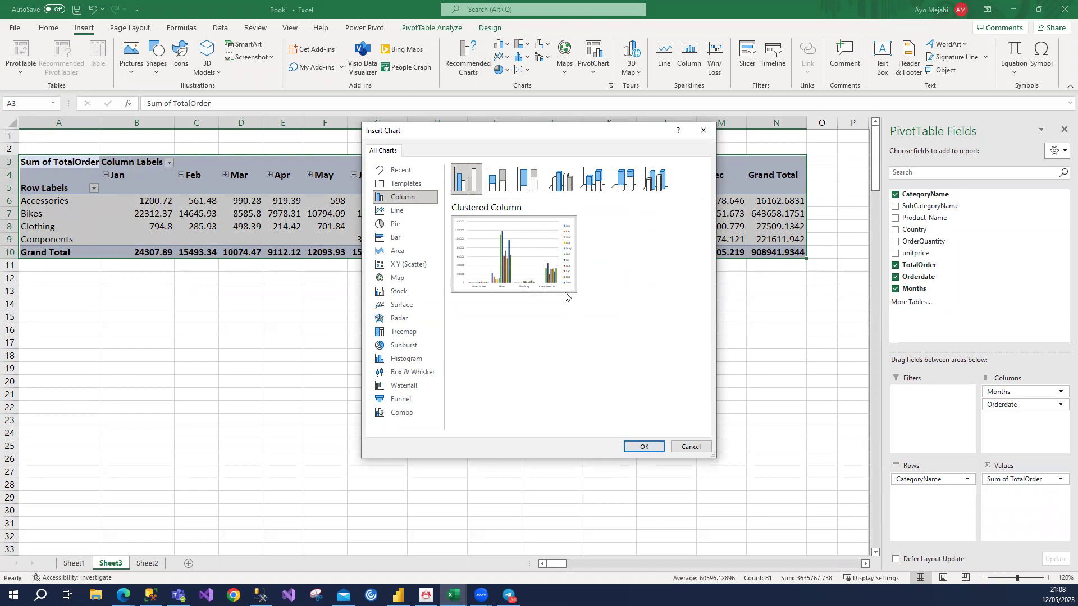
{"action": "left_click", "coordinate": [501, 189]}
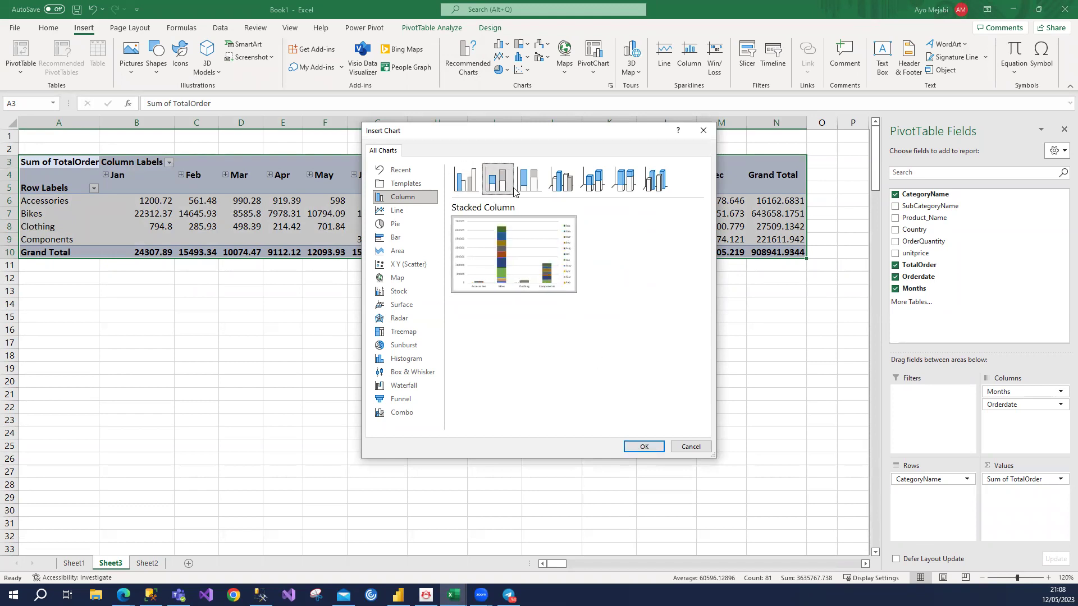
{"action": "left_click", "coordinate": [532, 192]}
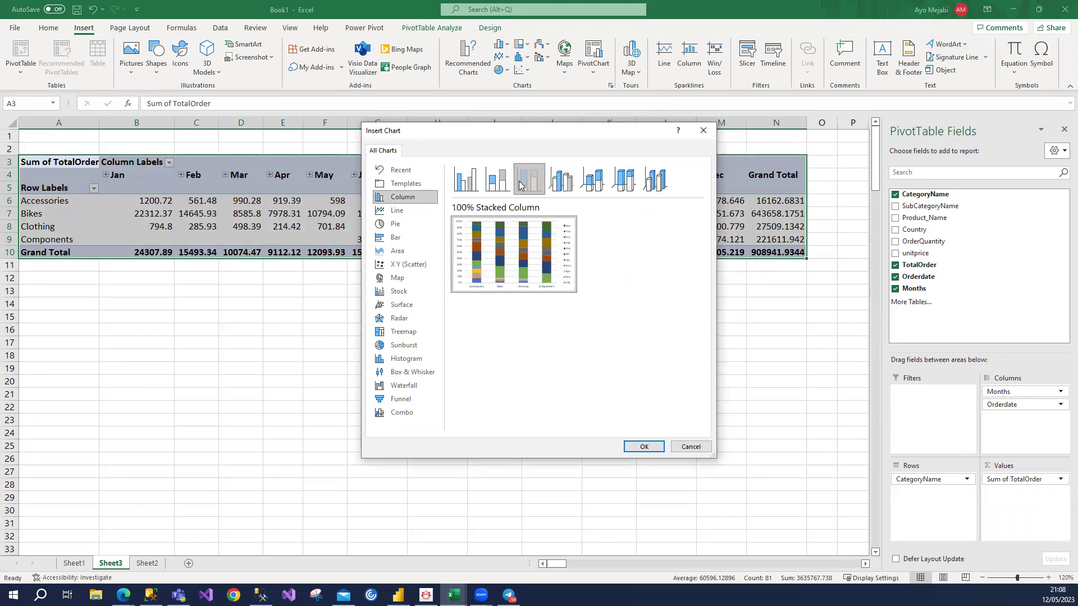
{"action": "left_click", "coordinate": [644, 444]}
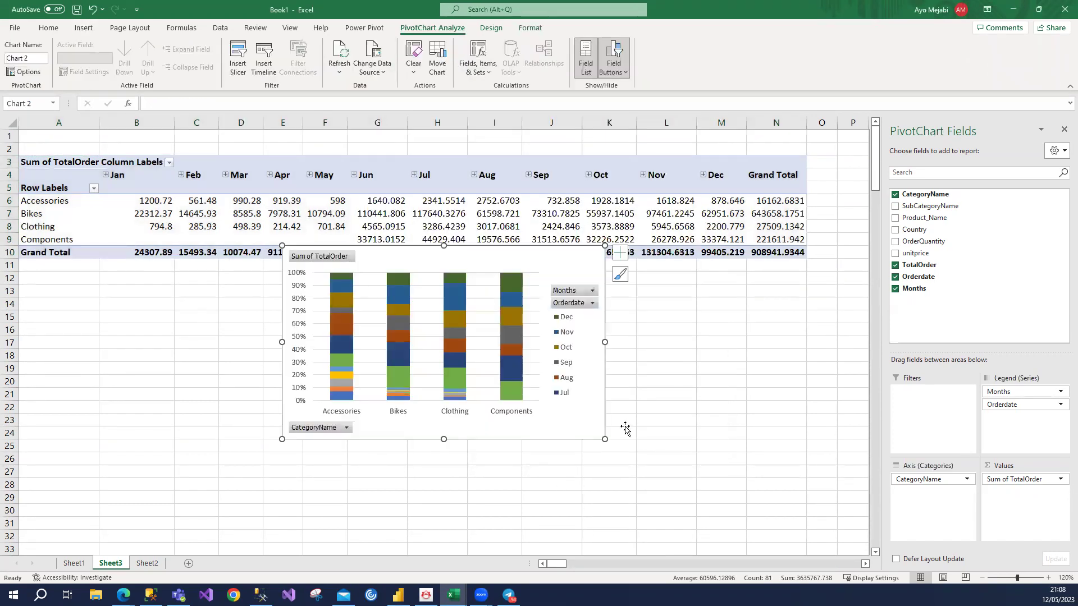
- Move the 100% stacked column PivotChart from Sheet3 to cell A1 of Sheet1, and return to Sheet2
{"action": "right_click", "coordinate": [360, 303]}
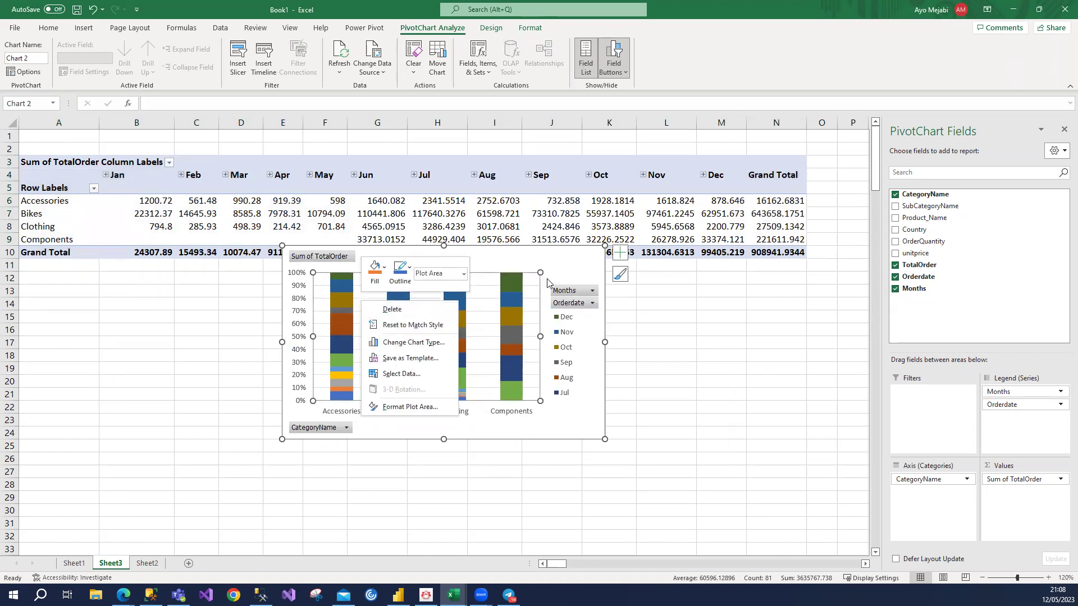
{"action": "left_click", "coordinate": [571, 266]}
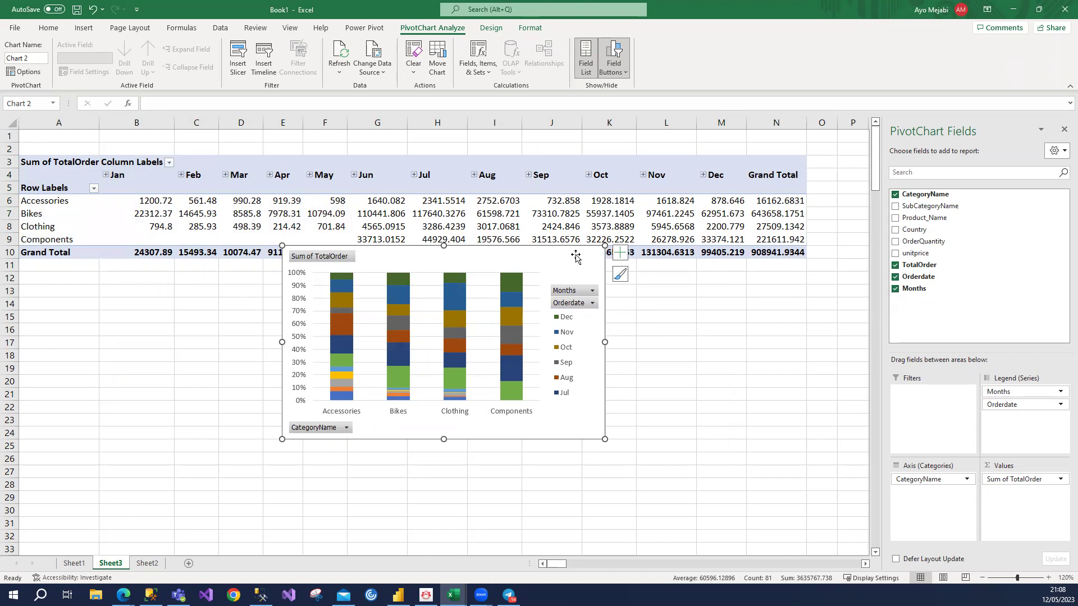
{"action": "key", "text": "Delete"}
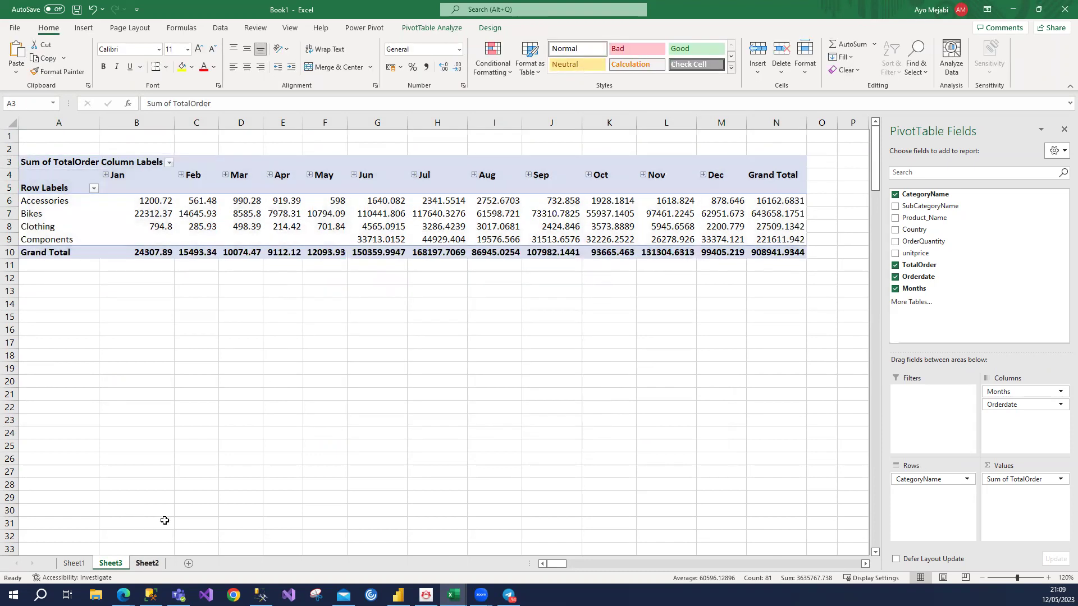
{"action": "left_click", "coordinate": [148, 563]}
{"action": "left_click", "coordinate": [74, 563]}
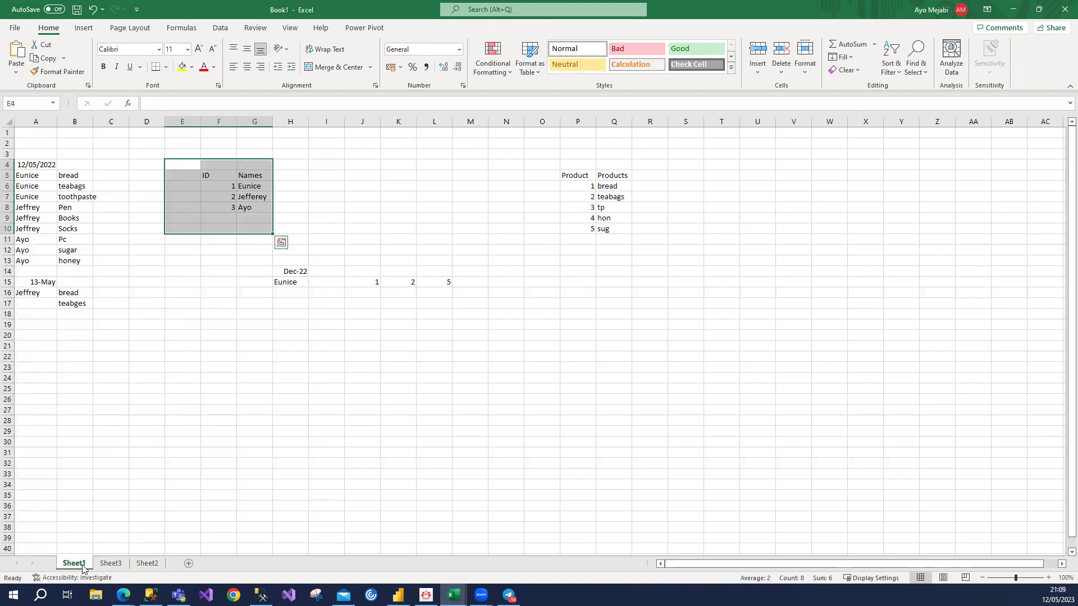
{"action": "left_click", "coordinate": [34, 138]}
{"action": "key", "text": "ctrl+v"}
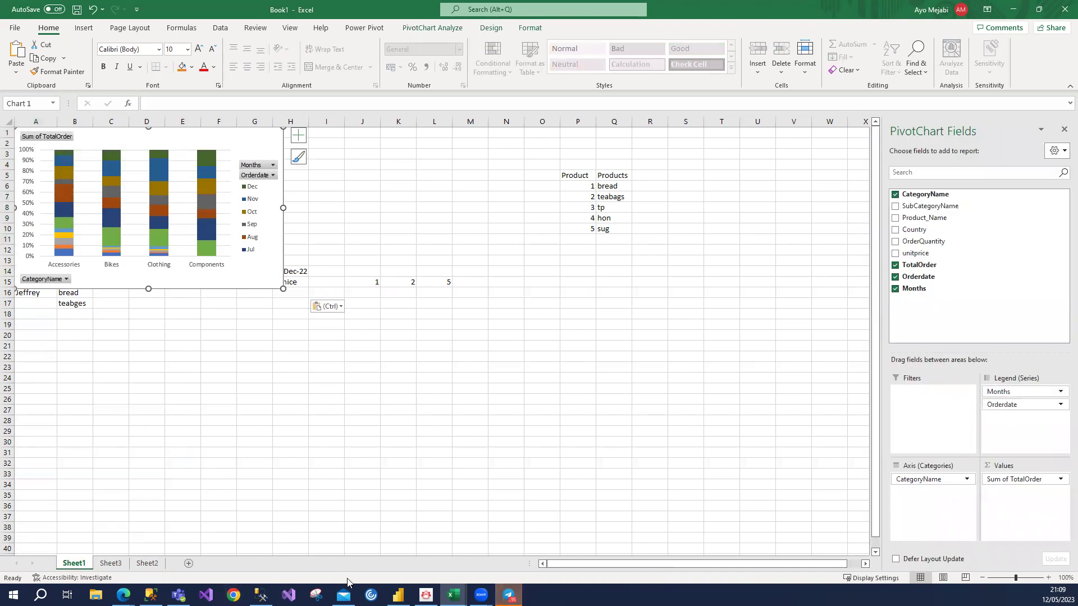
{"action": "left_click", "coordinate": [147, 563]}
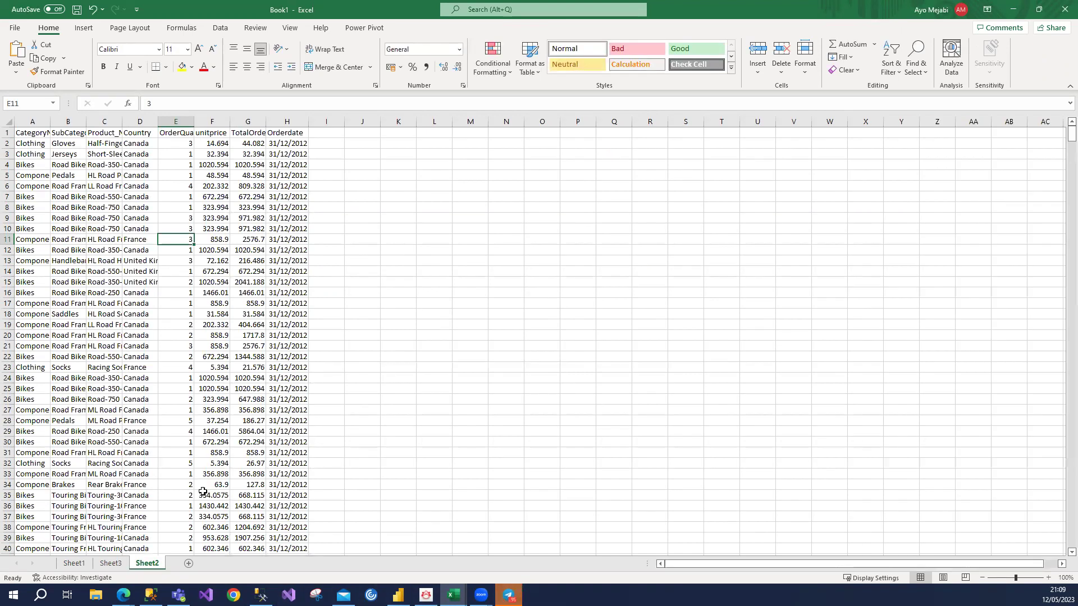
- Replace CategoryName with Country as the row field of the Sheet3 PivotTable, trying Product_Name and SubCategoryName first
{"action": "left_click", "coordinate": [111, 563]}
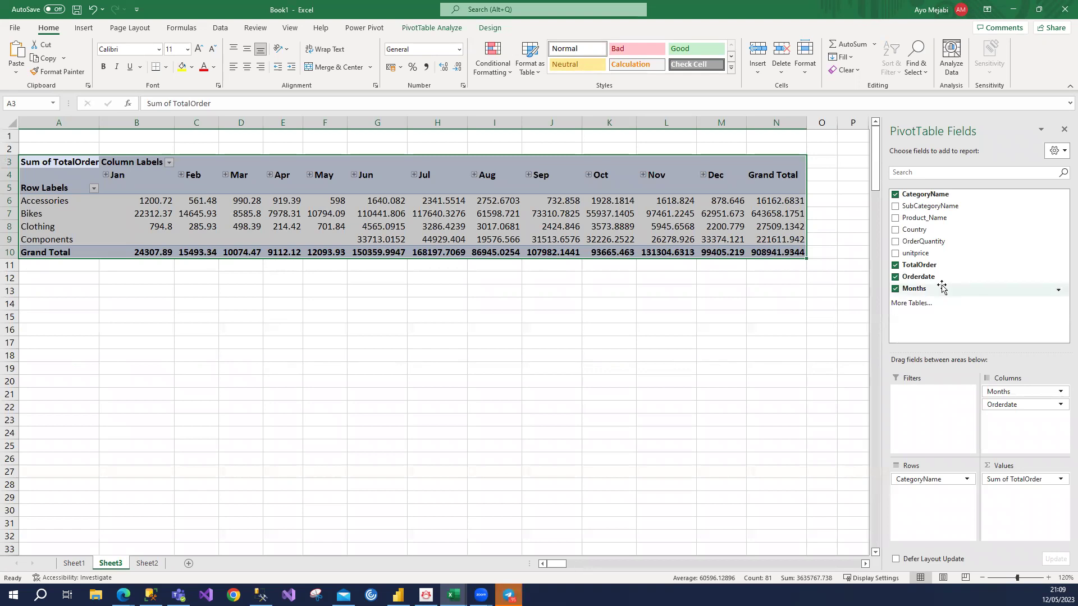
{"action": "mouse_move", "coordinate": [916, 484]}
{"action": "left_mouse_down"}
{"action": "mouse_move", "coordinate": [921, 305]}
{"action": "mouse_move", "coordinate": [907, 211]}
{"action": "mouse_move", "coordinate": [915, 482]}
{"action": "left_mouse_up"}
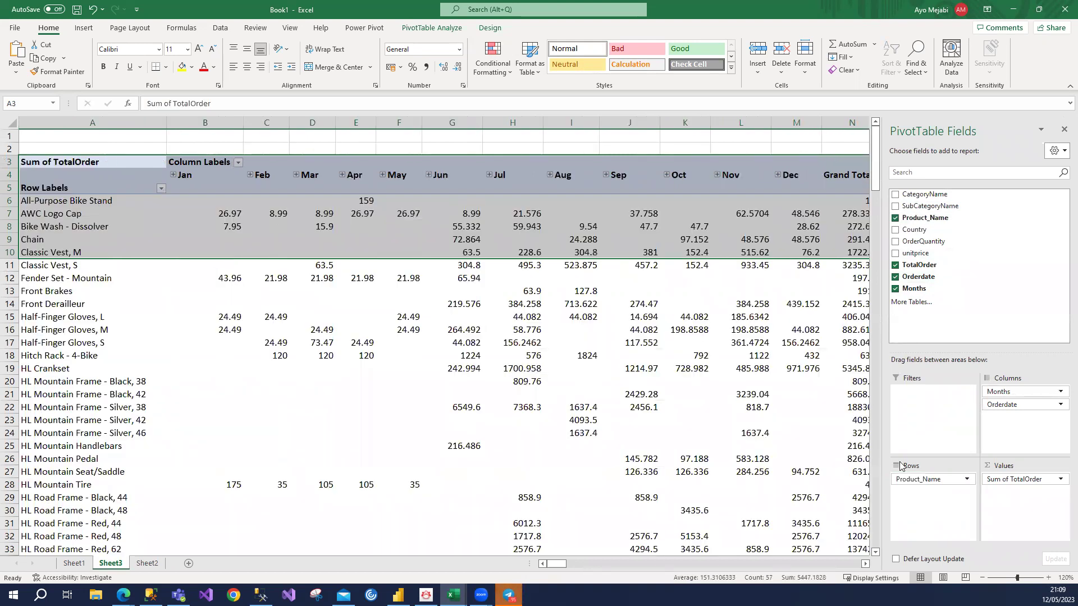
{"action": "left_click", "coordinate": [915, 481]}
{"action": "left_click_drag", "start_coordinate": [915, 481], "coordinate": [910, 307]}
{"action": "left_click_drag", "start_coordinate": [917, 210], "coordinate": [954, 521]}
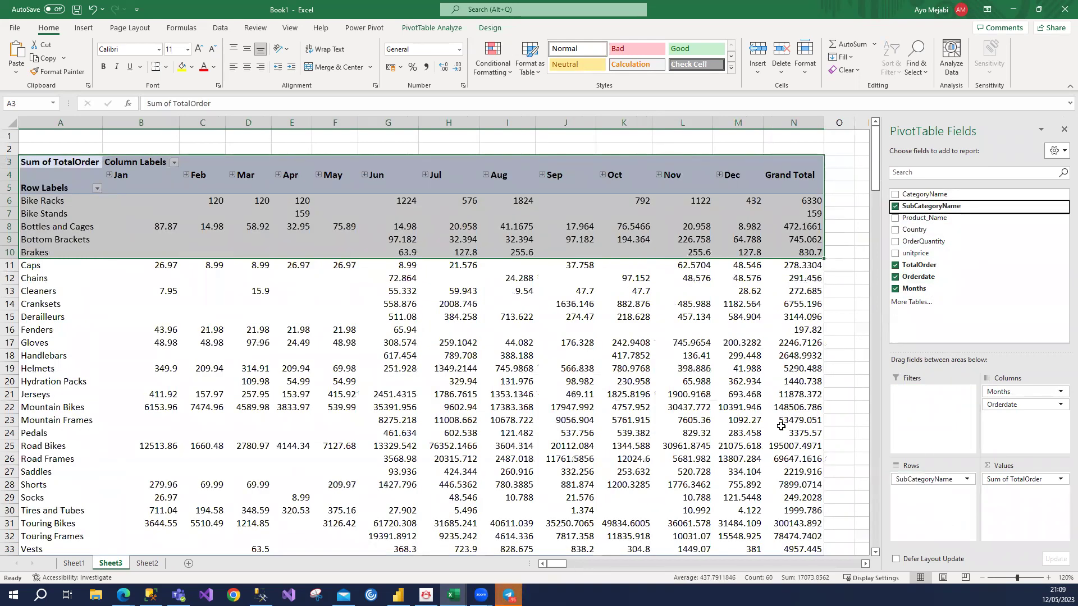
{"action": "left_click_drag", "start_coordinate": [932, 481], "coordinate": [943, 519]}
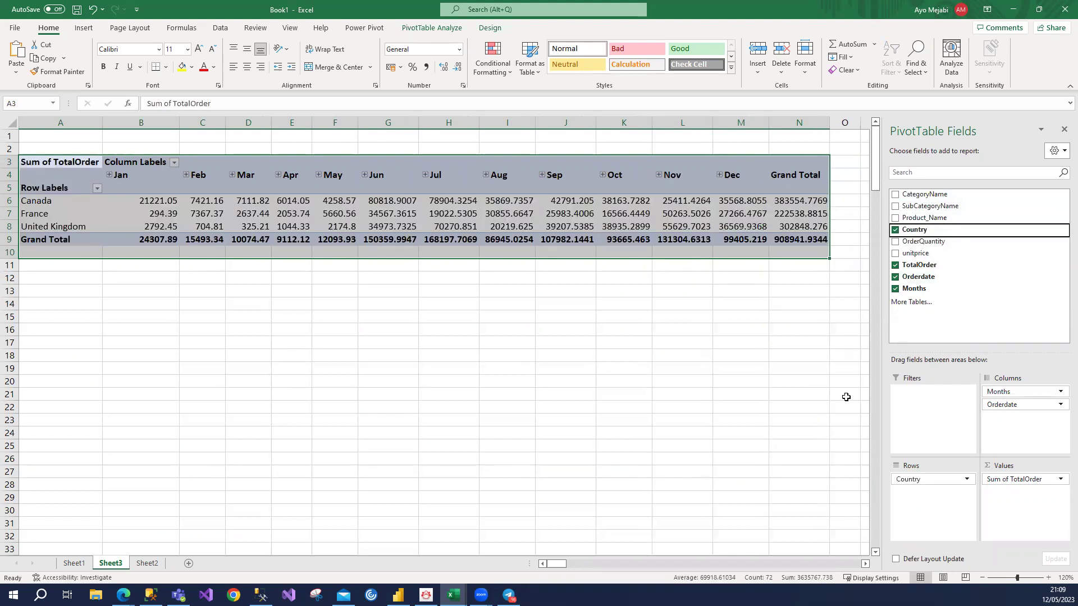
- Insert a 2-D Clustered Column PivotChart from the whole PivotTable of monthly order totals by country
{"action": "right_click", "coordinate": [197, 200]}
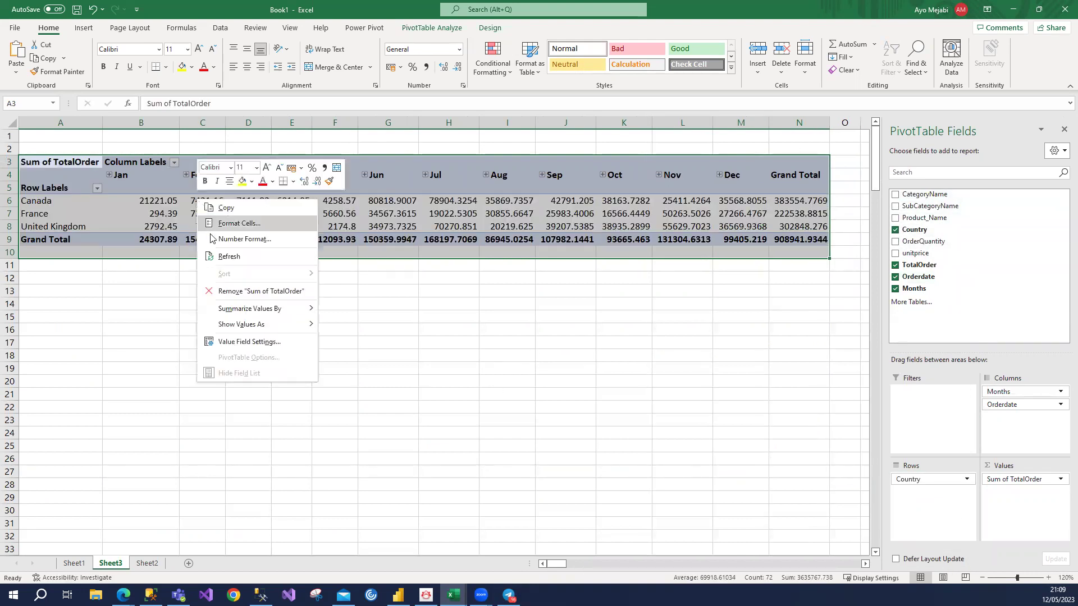
{"action": "left_click", "coordinate": [103, 249]}
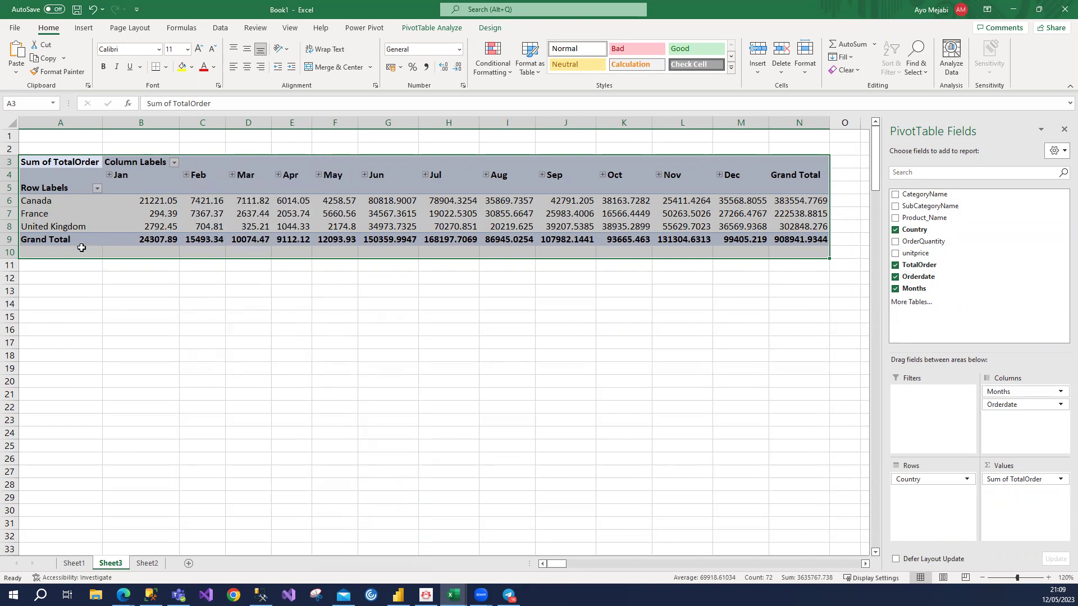
{"action": "left_click_drag", "start_coordinate": [82, 248], "coordinate": [81, 251]}
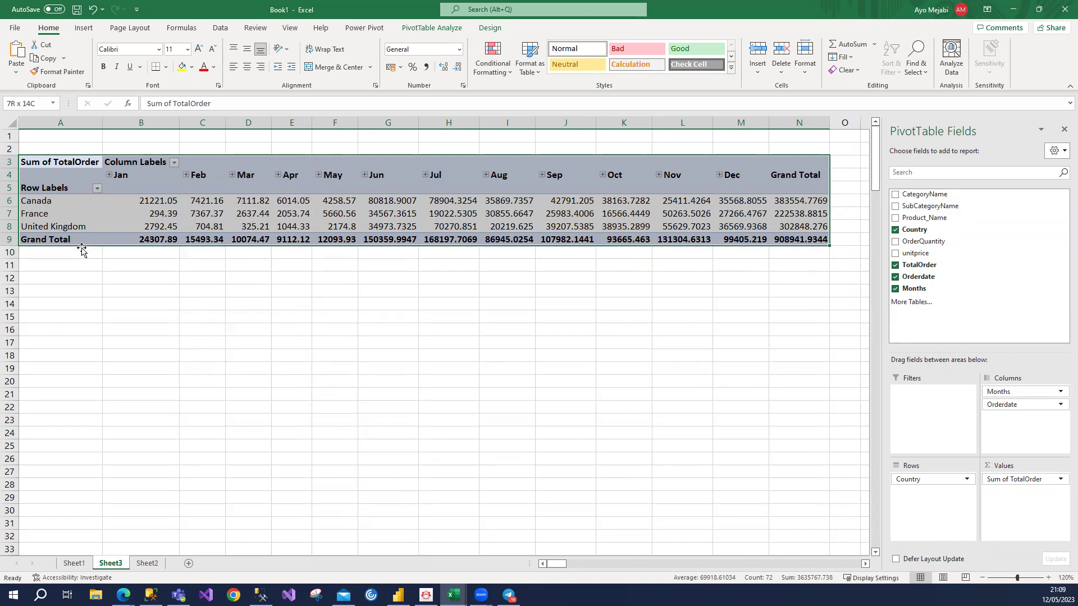
{"action": "left_click", "coordinate": [84, 29]}
{"action": "left_click", "coordinate": [498, 43]}
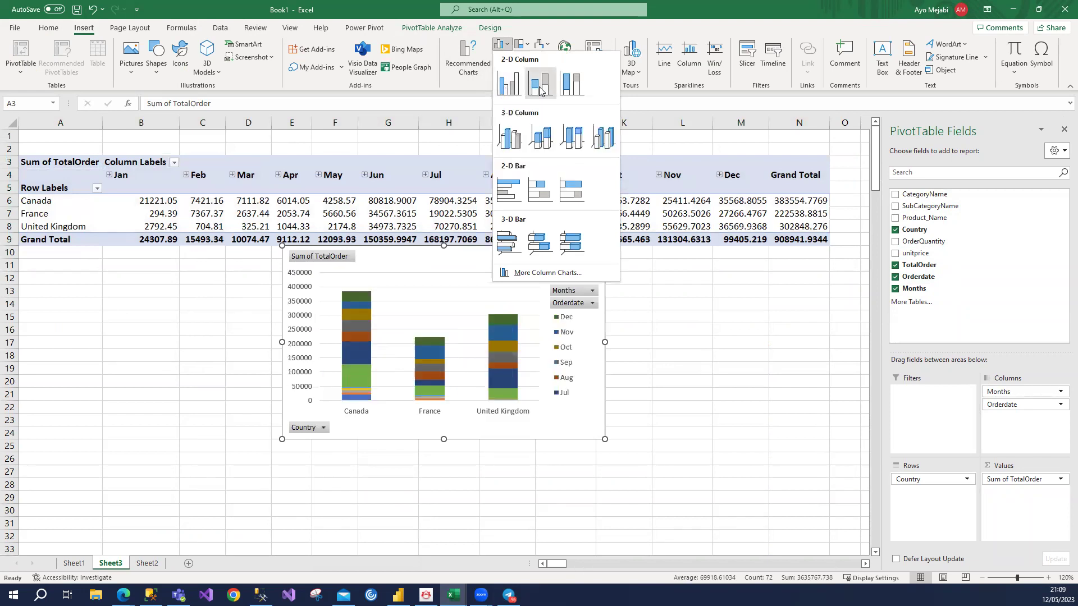
{"action": "left_click", "coordinate": [508, 85]}
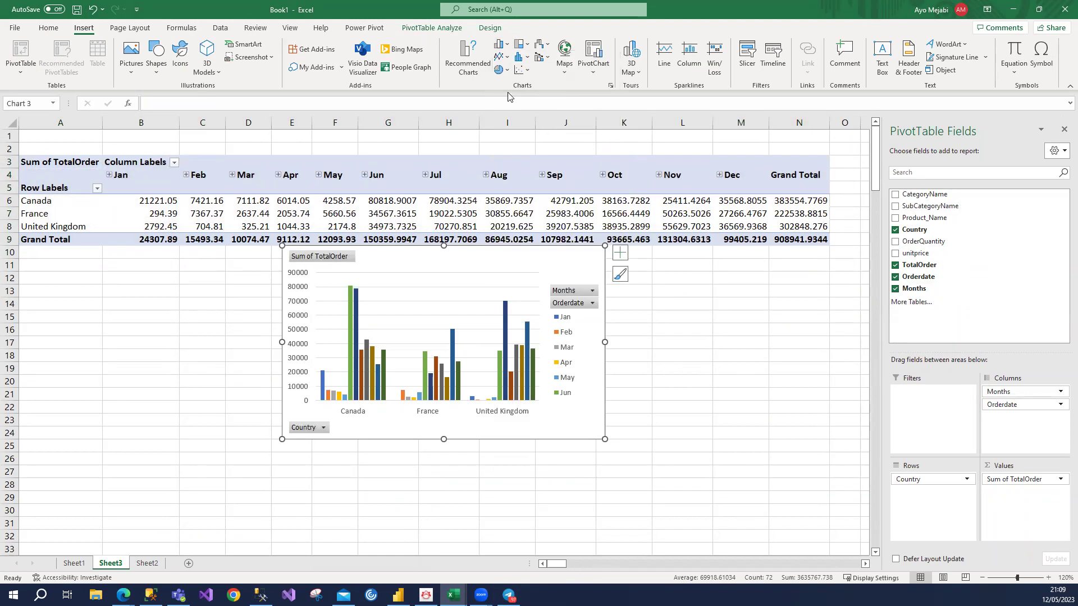
- Move the clustered column PivotChart from Sheet3 to Sheet1, placing it directly beside the 100% stacked column chart
{"action": "left_click", "coordinate": [399, 291]}
{"action": "left_click", "coordinate": [433, 264]}
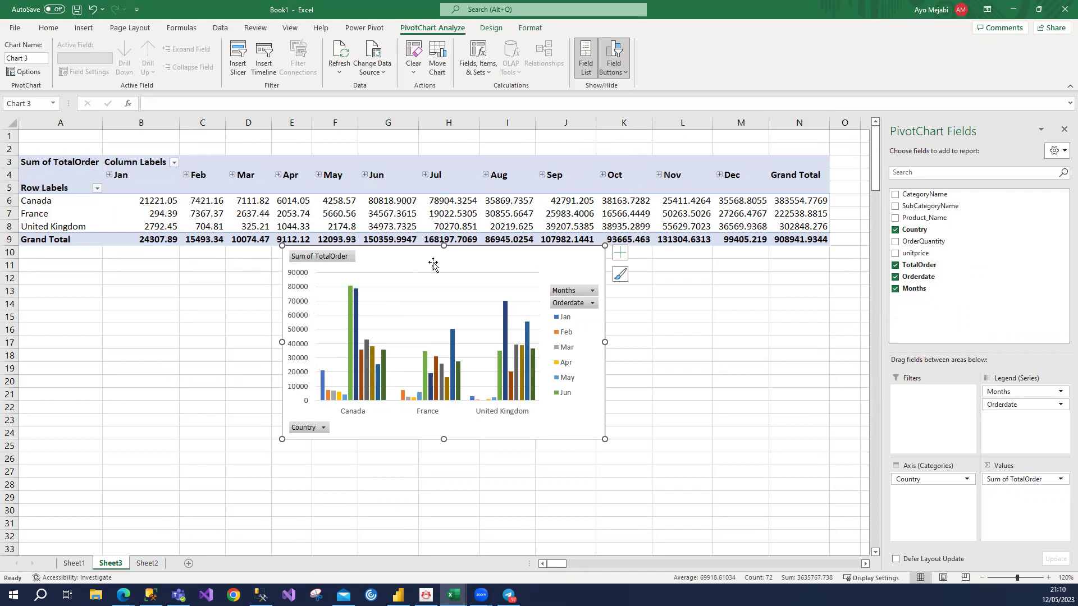
{"action": "key", "text": "Delete"}
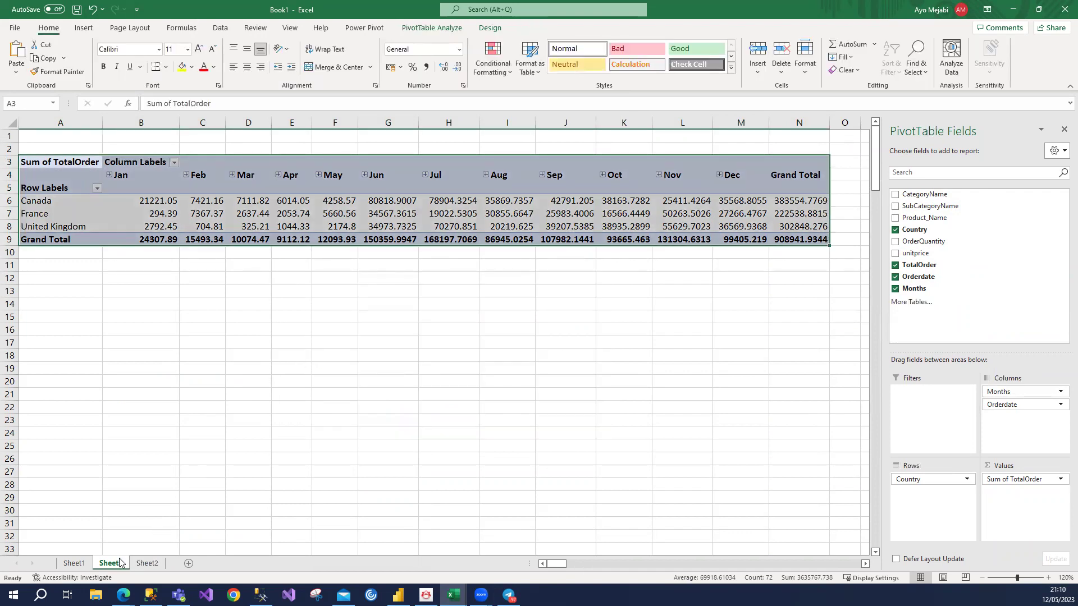
{"action": "left_click", "coordinate": [73, 563]}
{"action": "left_click", "coordinate": [362, 203]}
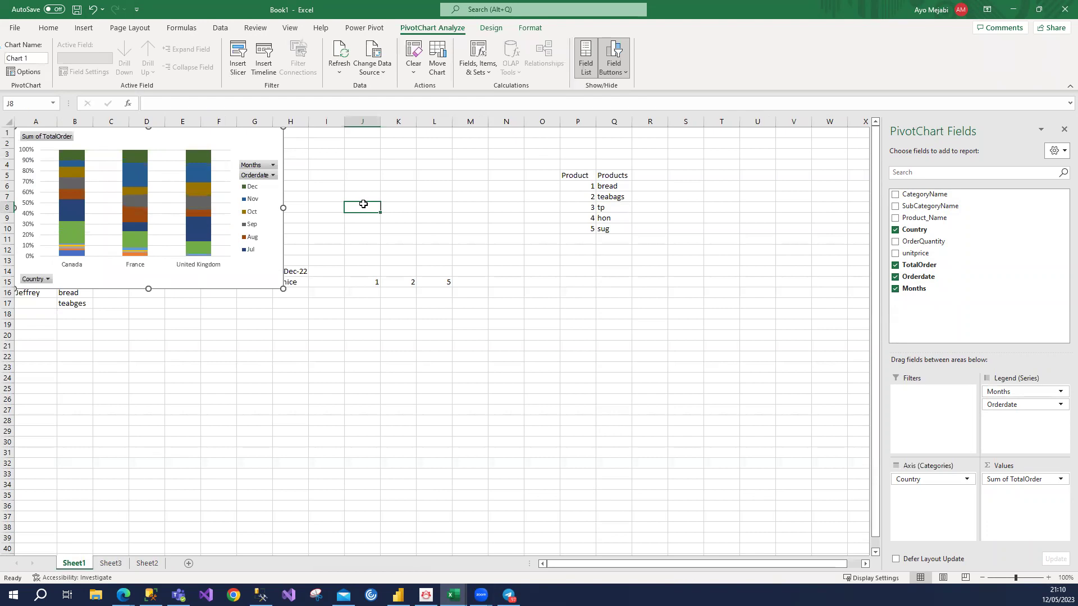
{"action": "key", "text": "ctrl+v"}
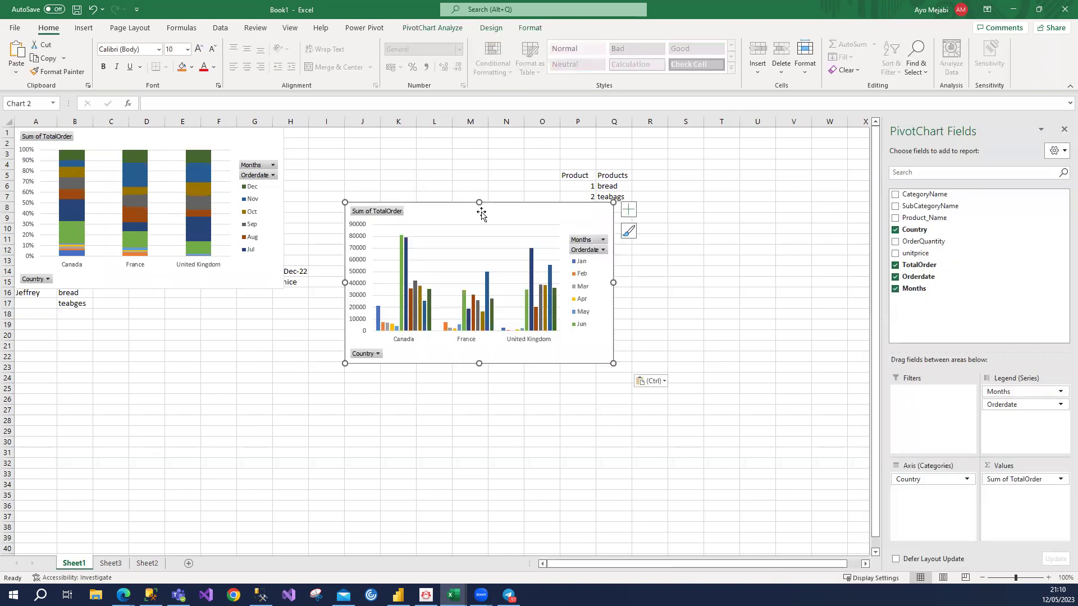
{"action": "left_click_drag", "start_coordinate": [515, 218], "coordinate": [453, 142]}
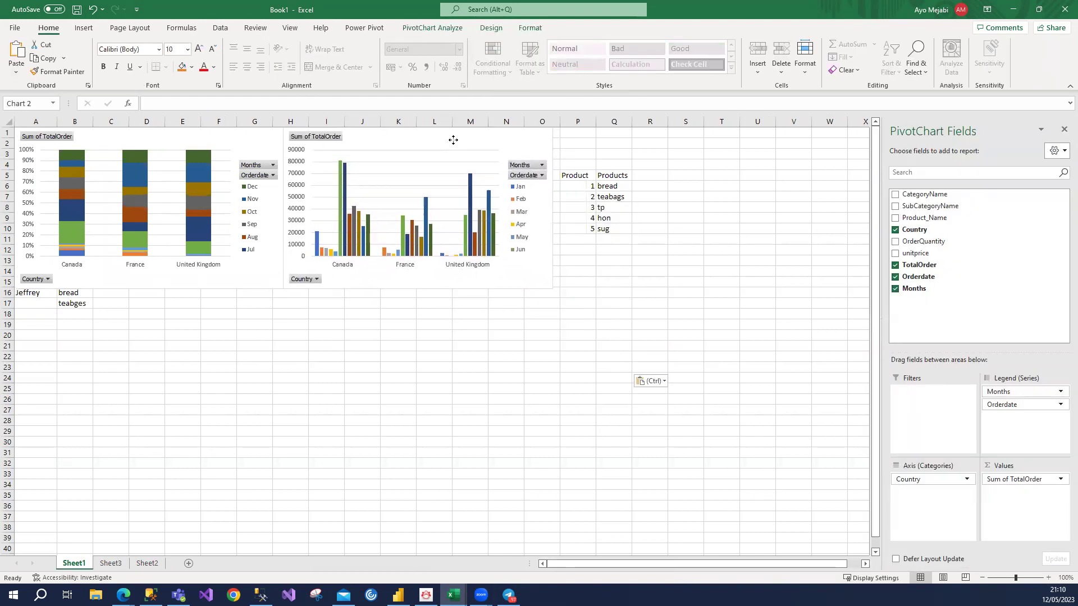
- Add data labels to the Jun series in the clustered column PivotChart on Sheet1
{"action": "left_click", "coordinate": [352, 223]}
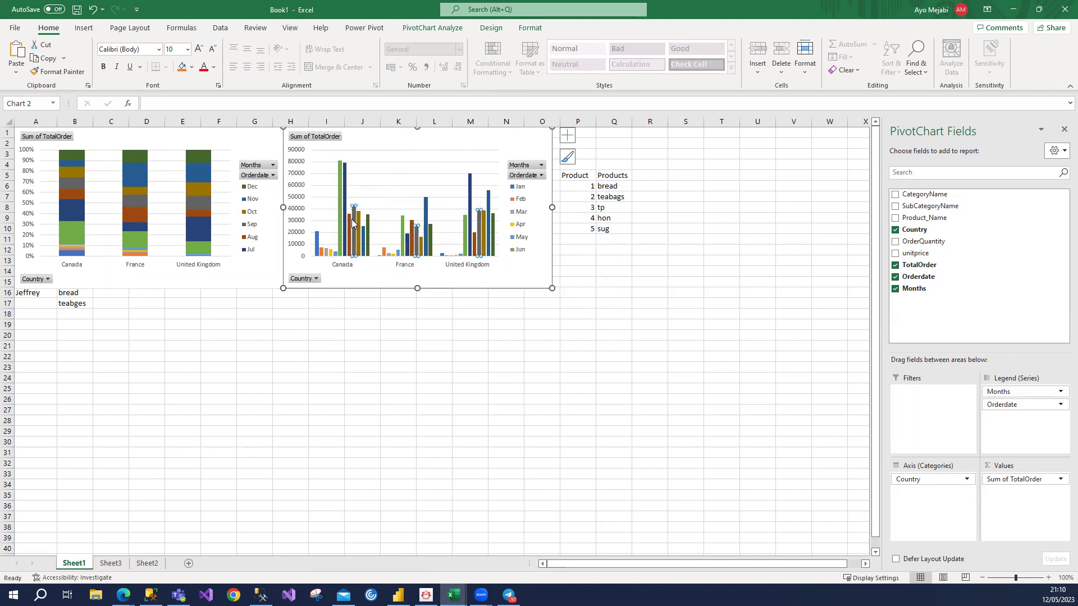
{"action": "left_click", "coordinate": [346, 139]}
{"action": "left_click", "coordinate": [347, 175]}
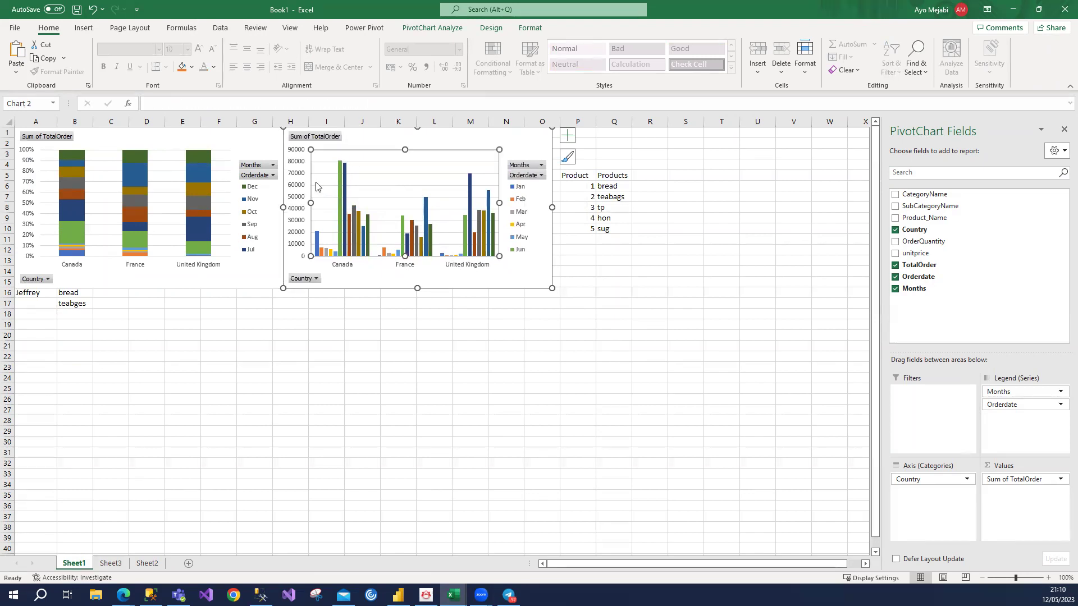
{"action": "right_click", "coordinate": [375, 194]}
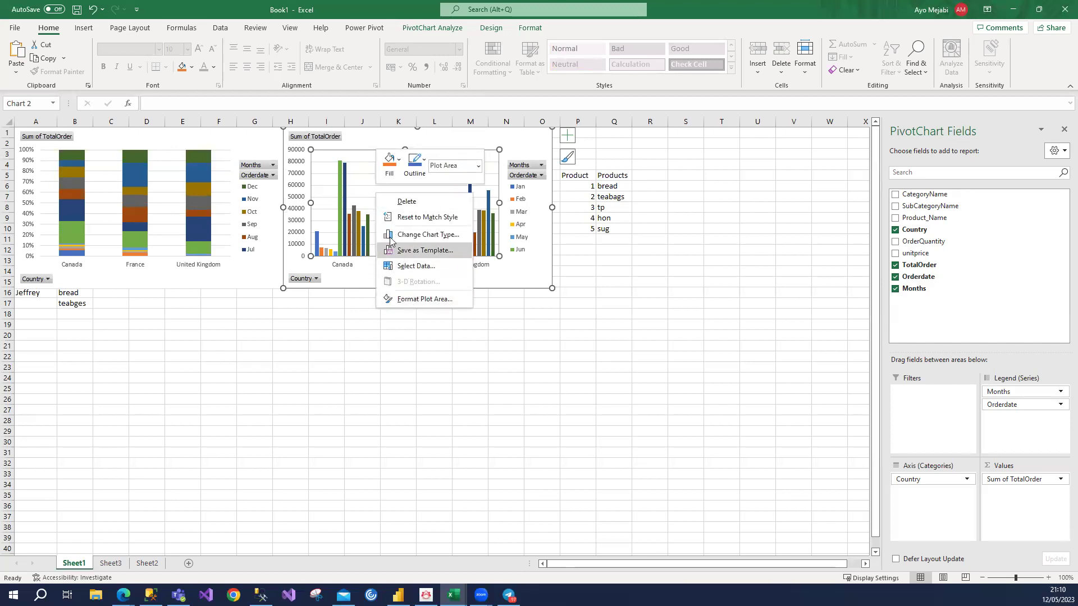
{"action": "left_click", "coordinate": [328, 215]}
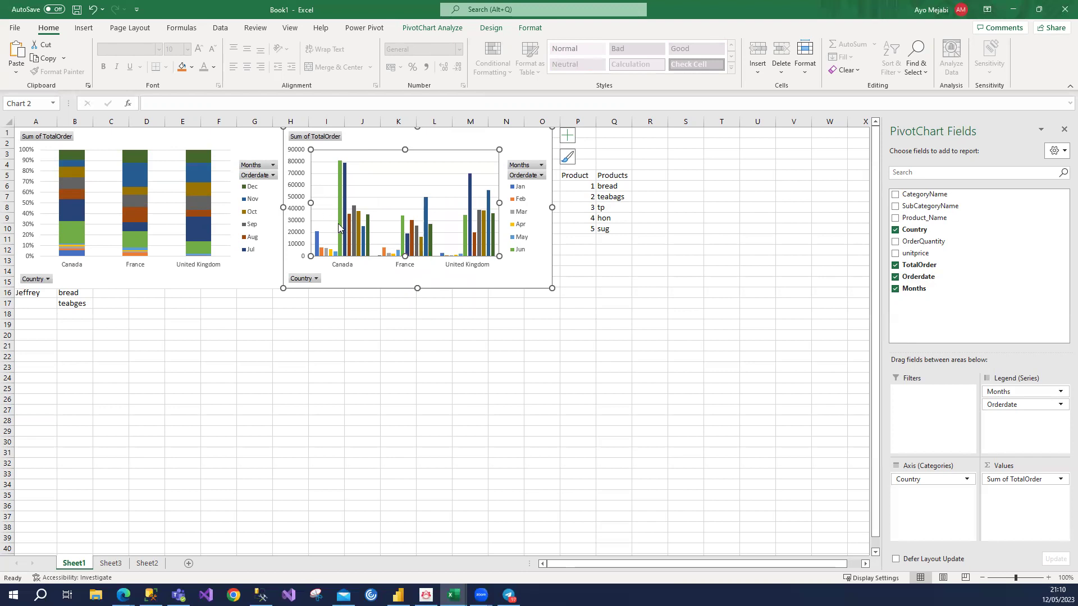
{"action": "right_click", "coordinate": [339, 226]}
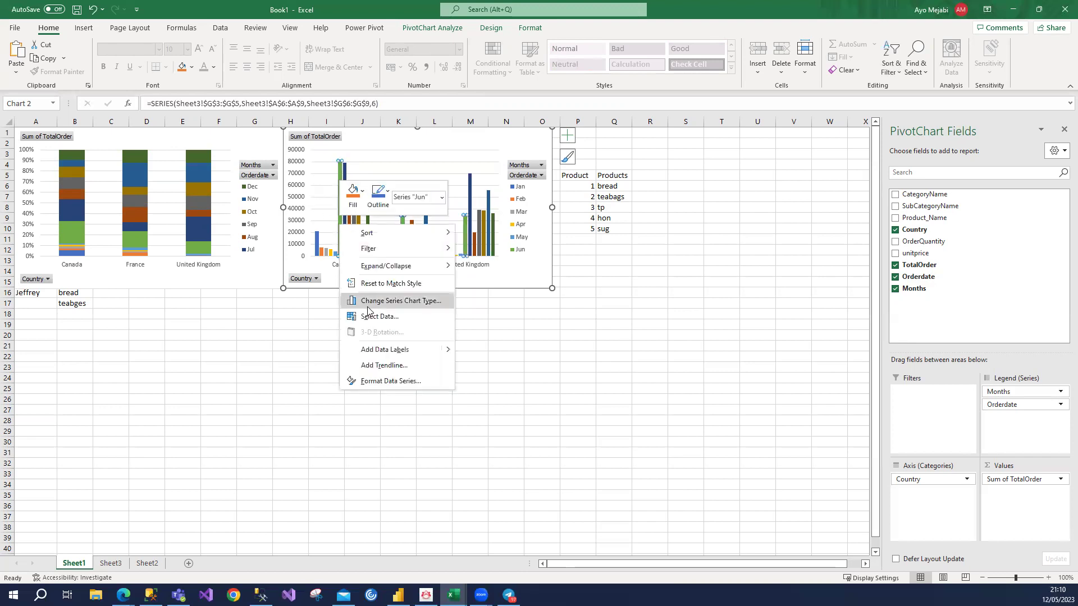
{"action": "left_click", "coordinate": [374, 349]}
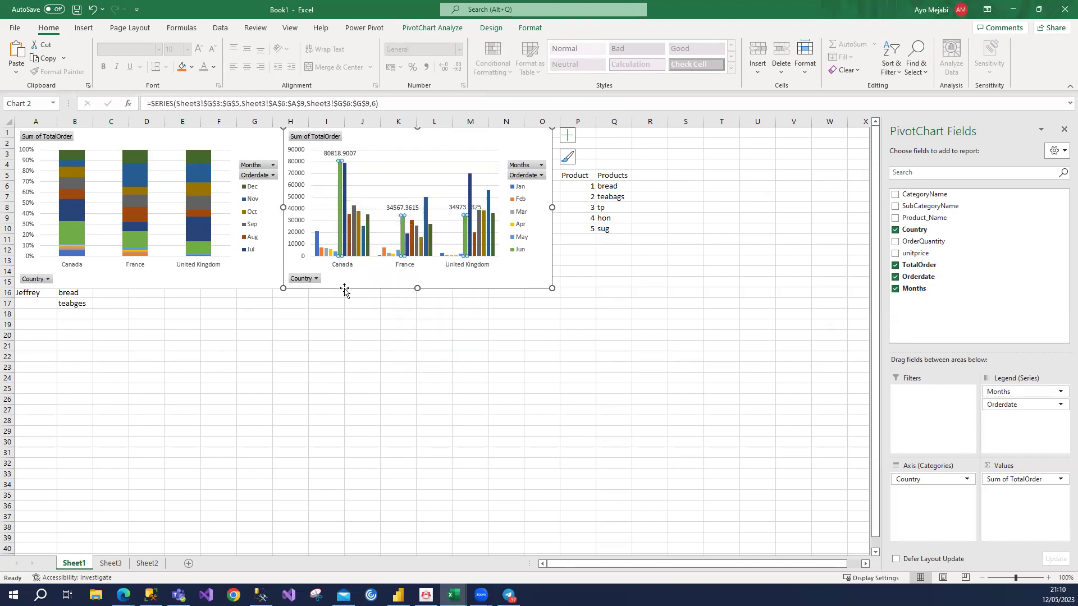
{"action": "left_click", "coordinate": [559, 312]}
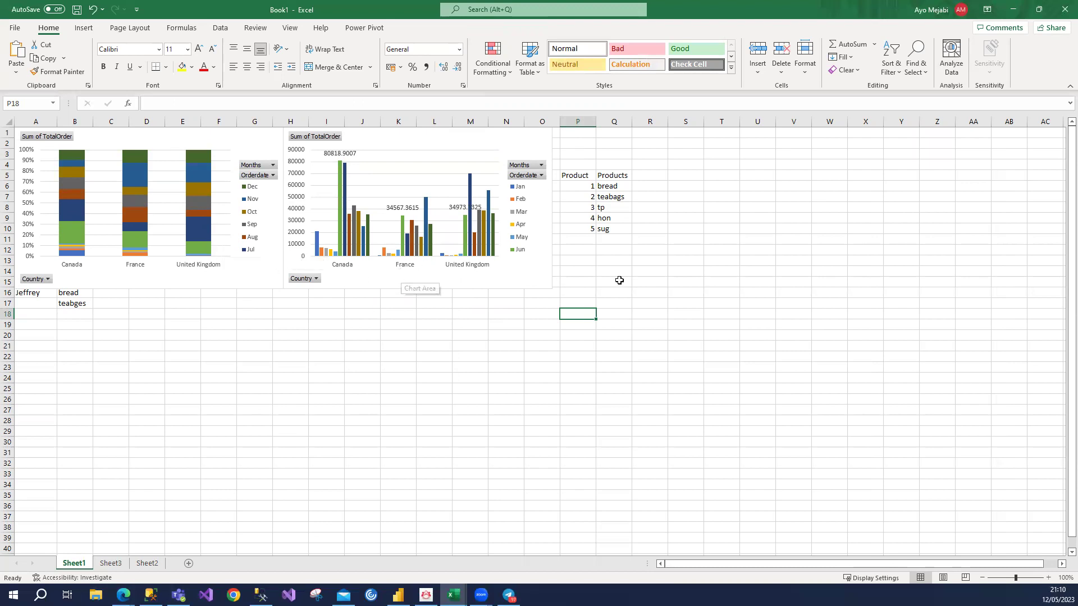
- Rebuild the Sheet3 PivotTable without Country or any column fields, with Months and Orderdate as rows summing TotalOrder
{"action": "left_click", "coordinate": [105, 564]}
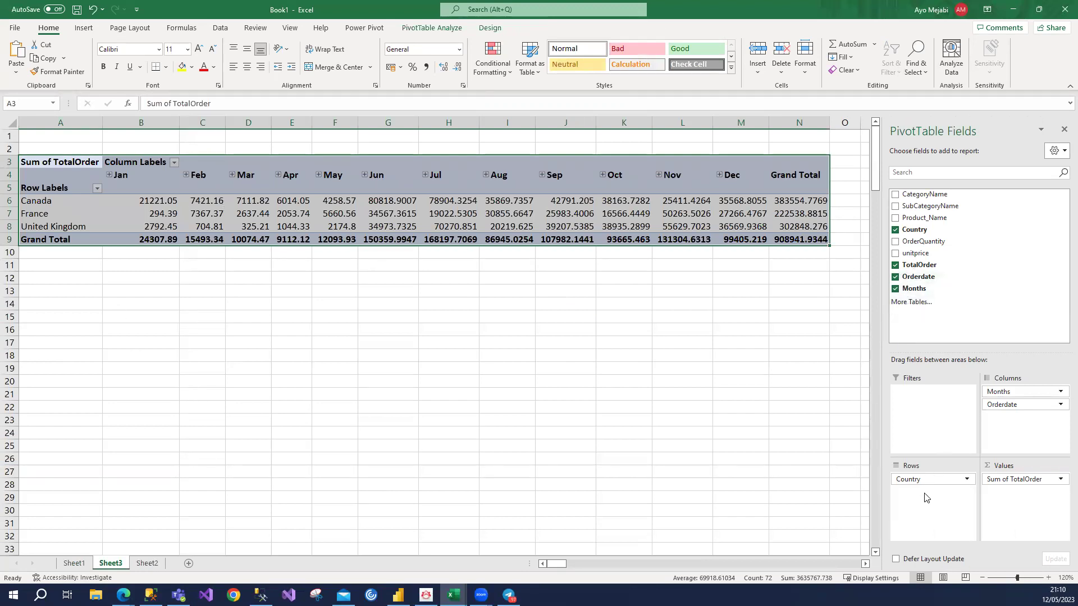
{"action": "left_click_drag", "start_coordinate": [923, 480], "coordinate": [926, 510]}
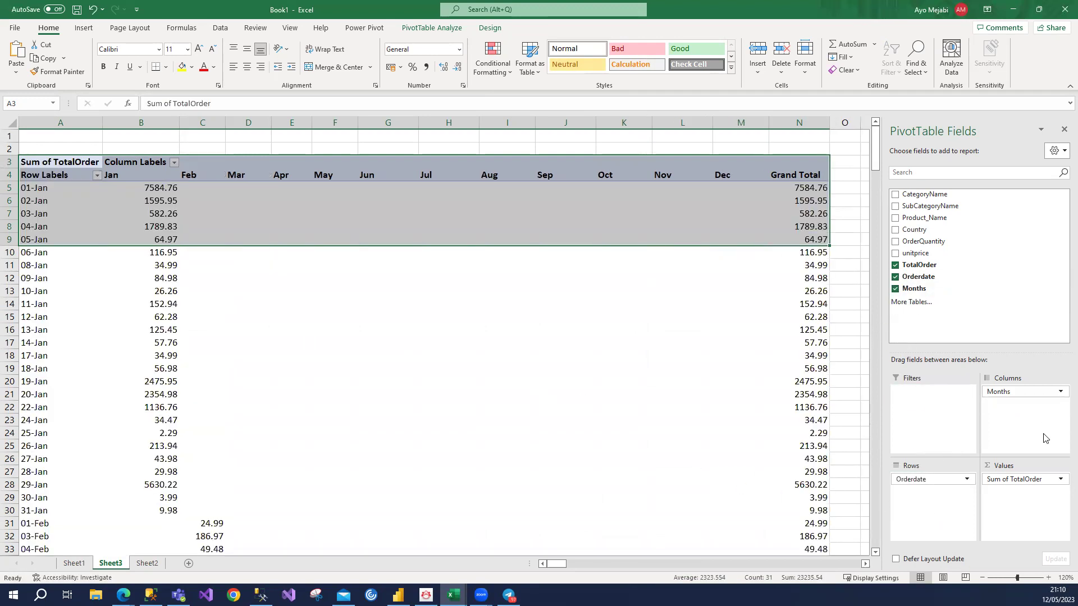
{"action": "left_click_drag", "start_coordinate": [1005, 392], "coordinate": [923, 289]}
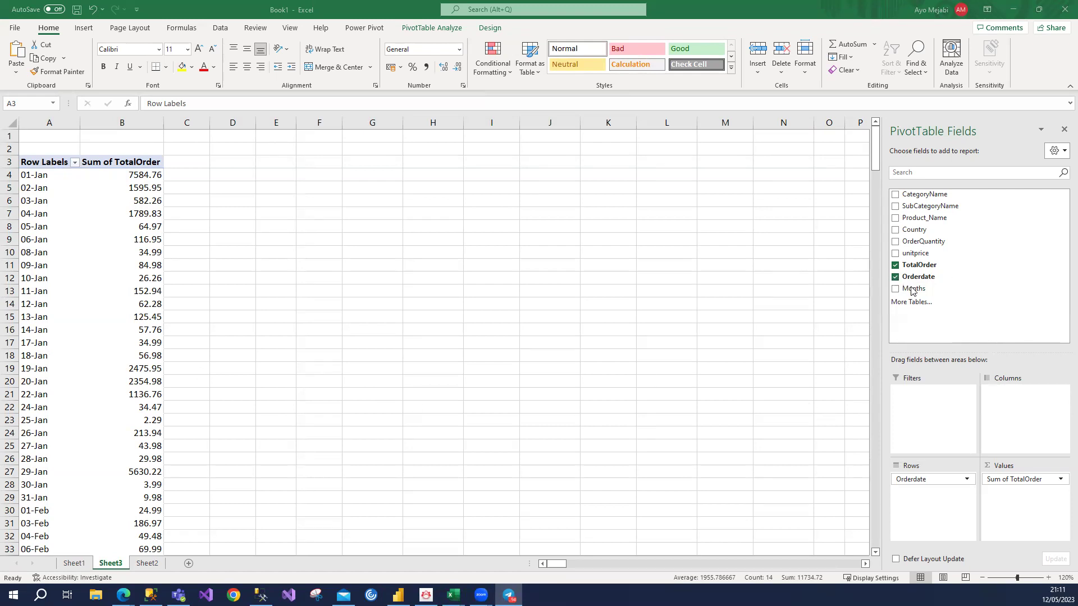
{"action": "left_click", "coordinate": [912, 290]}
{"action": "left_click", "coordinate": [905, 280]}
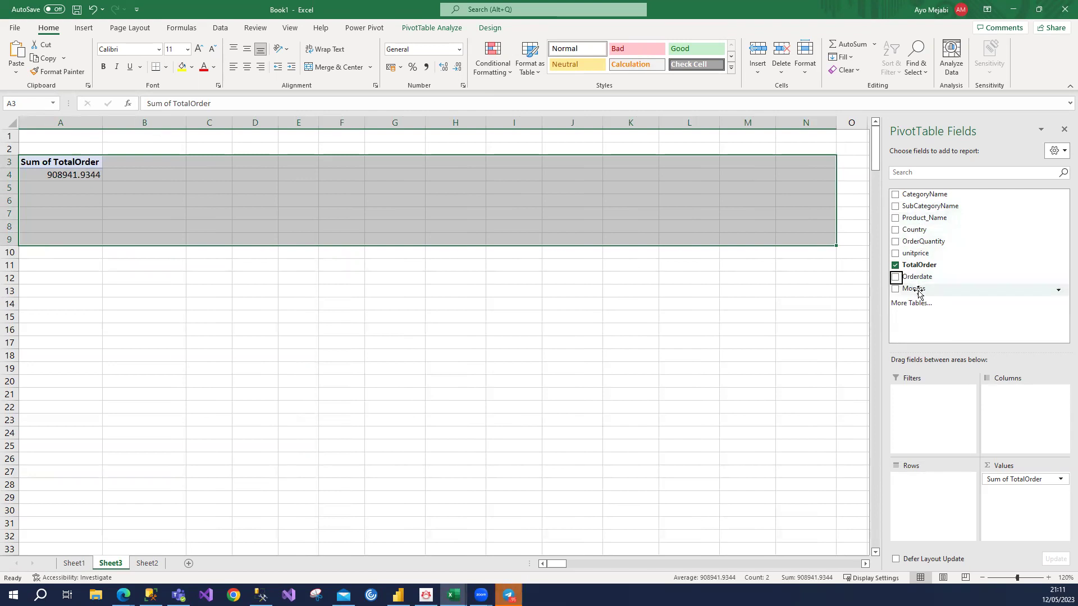
{"action": "left_click_drag", "start_coordinate": [918, 277], "coordinate": [923, 494]}
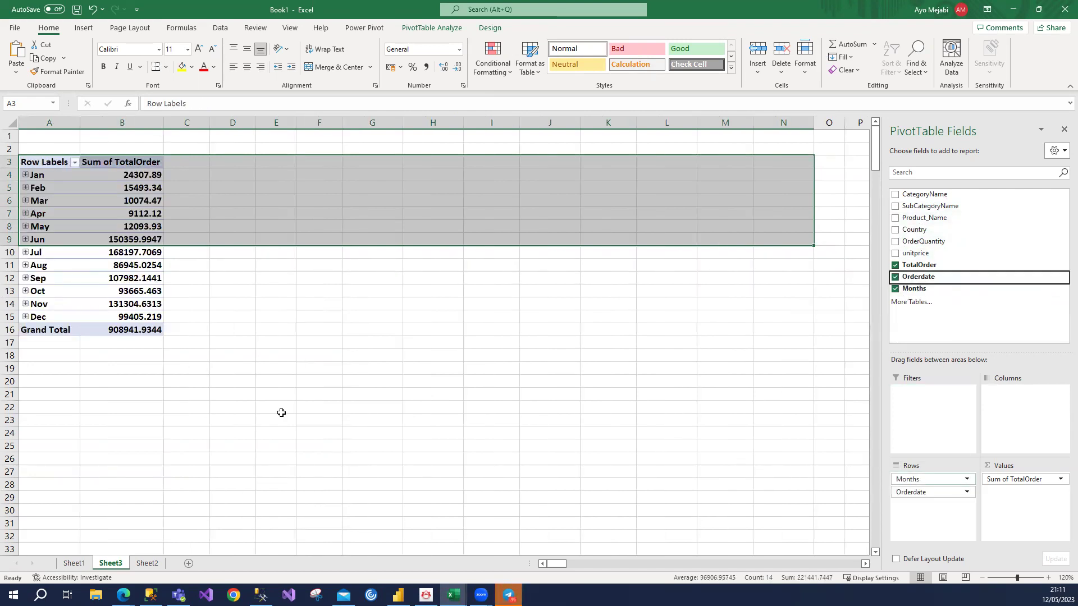
- Inspect the PivotTable's monthly totals and the Orderdate field options, expanding Jan to its daily totals and collapsing it again
{"action": "left_click", "coordinate": [264, 407]}
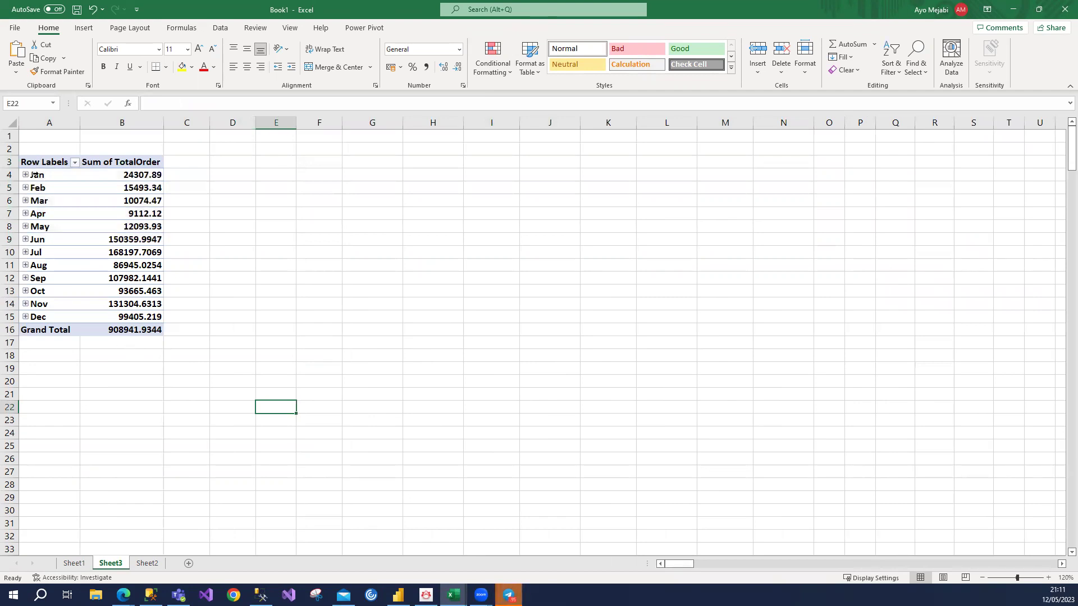
{"action": "left_click", "coordinate": [33, 304]}
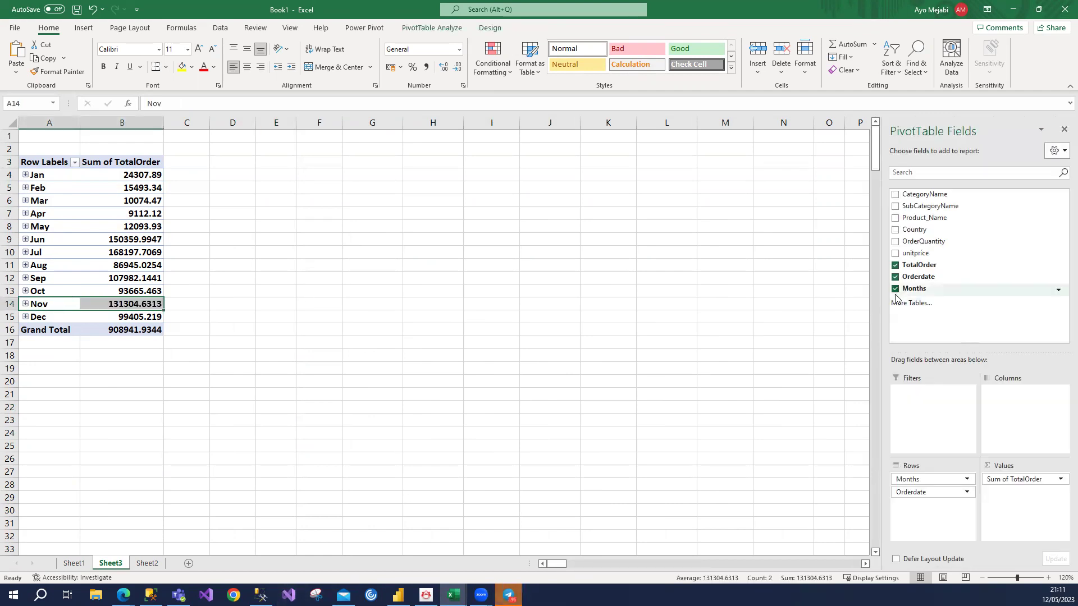
{"action": "left_click", "coordinate": [967, 493]}
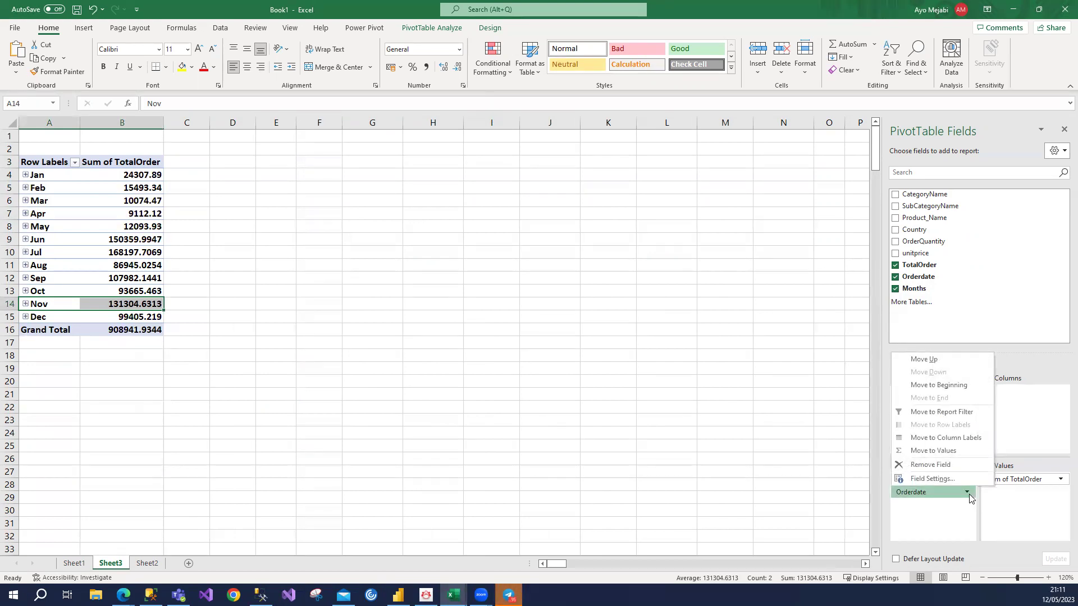
{"action": "left_click", "coordinate": [947, 339]}
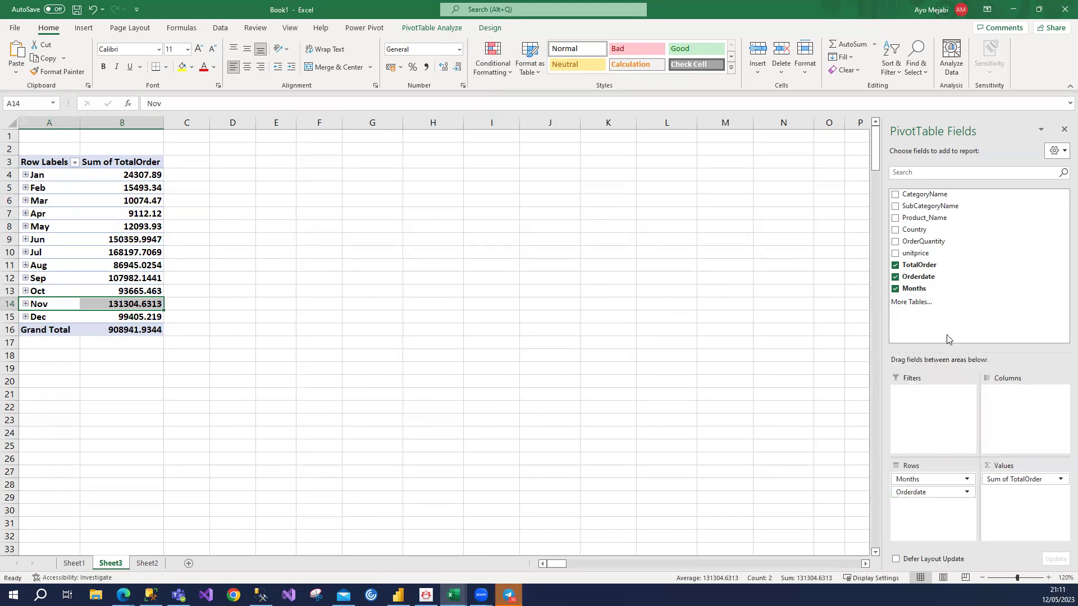
{"action": "left_click", "coordinate": [25, 175]}
{"action": "left_click", "coordinate": [25, 175]}
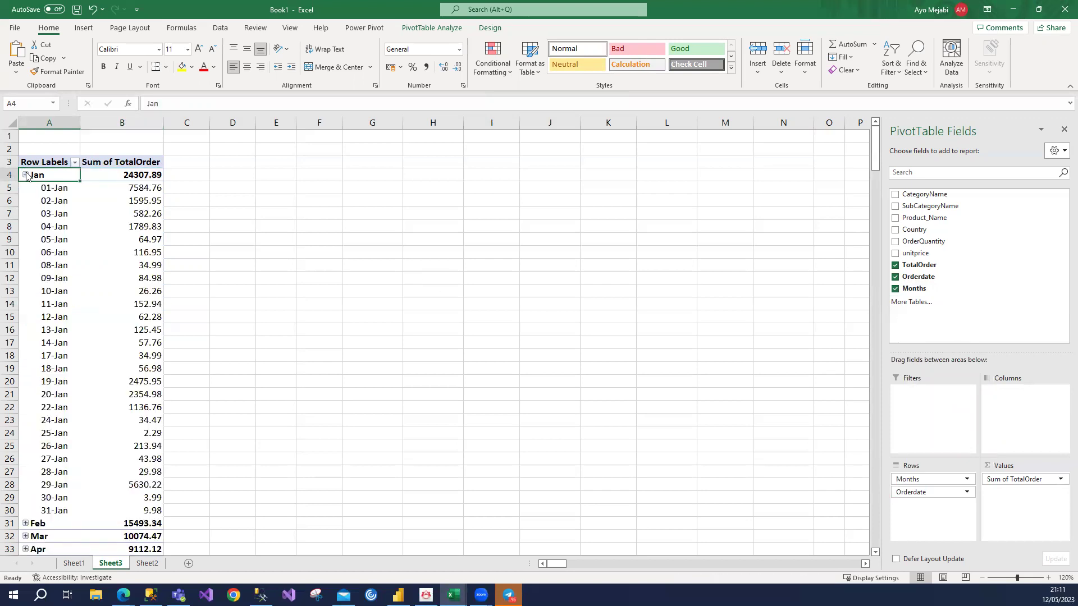
{"action": "left_click", "coordinate": [25, 175]}
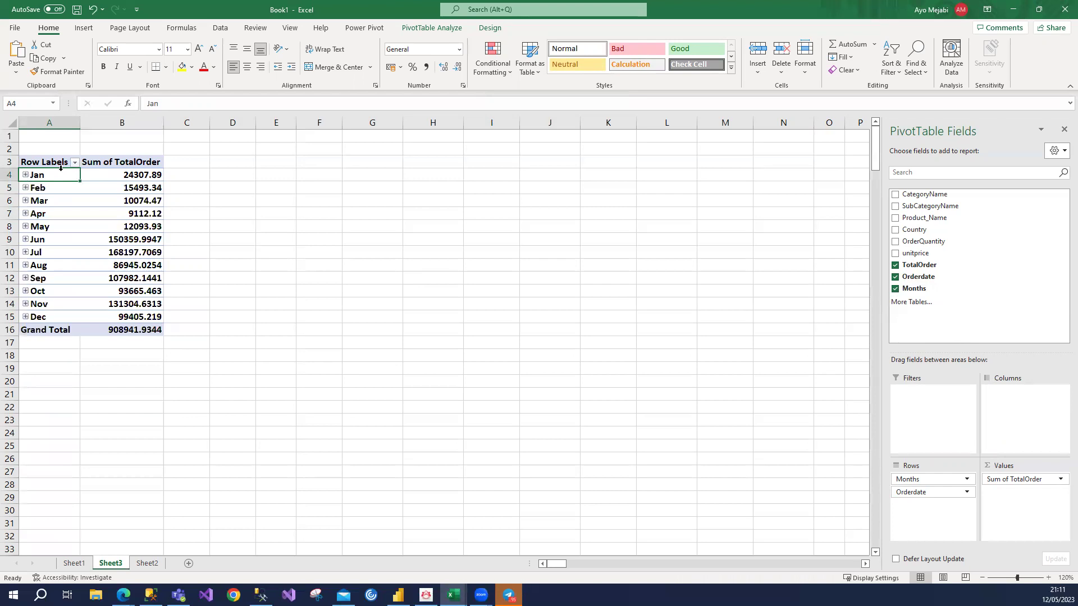
- Insert a 3-D stacked column PivotChart from the full monthly TotalOrder PivotTable, A3:B16, on Sheet3
{"action": "left_click_drag", "start_coordinate": [25, 158], "coordinate": [119, 326]}
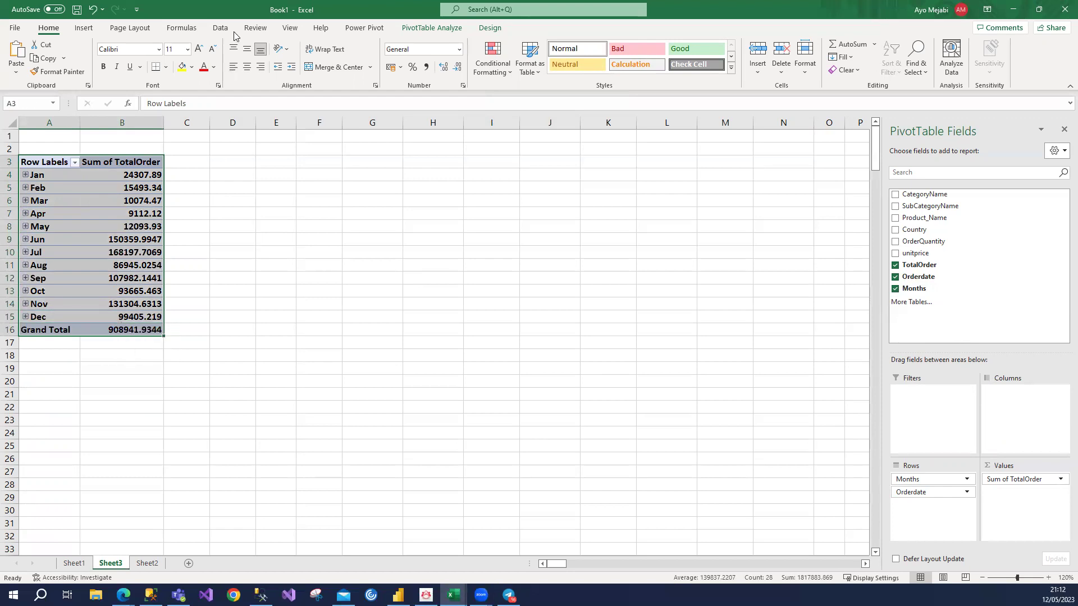
{"action": "left_click", "coordinate": [92, 31]}
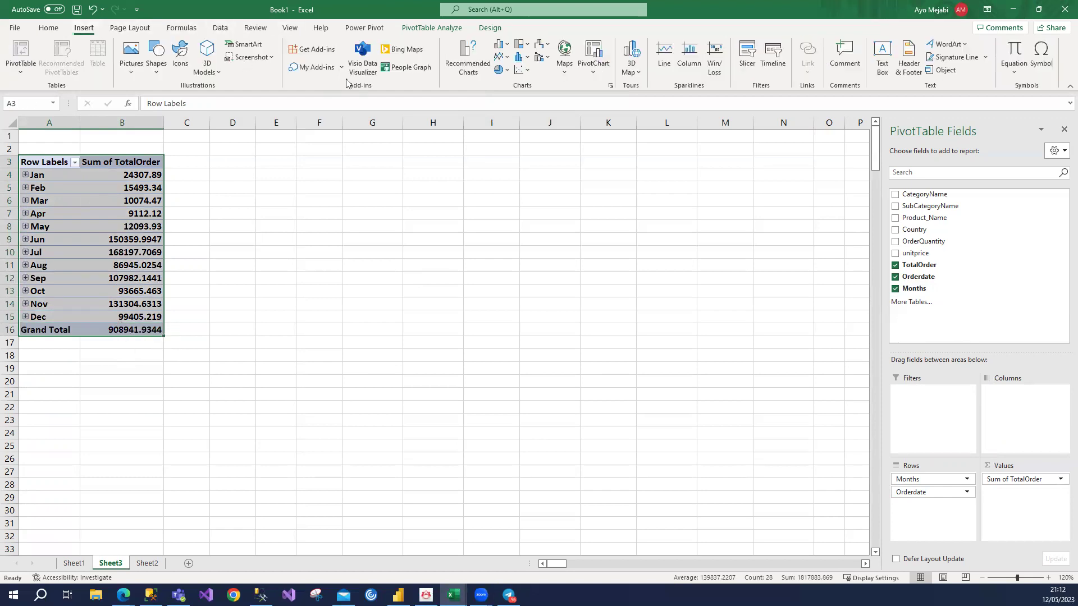
{"action": "left_click", "coordinate": [501, 46]}
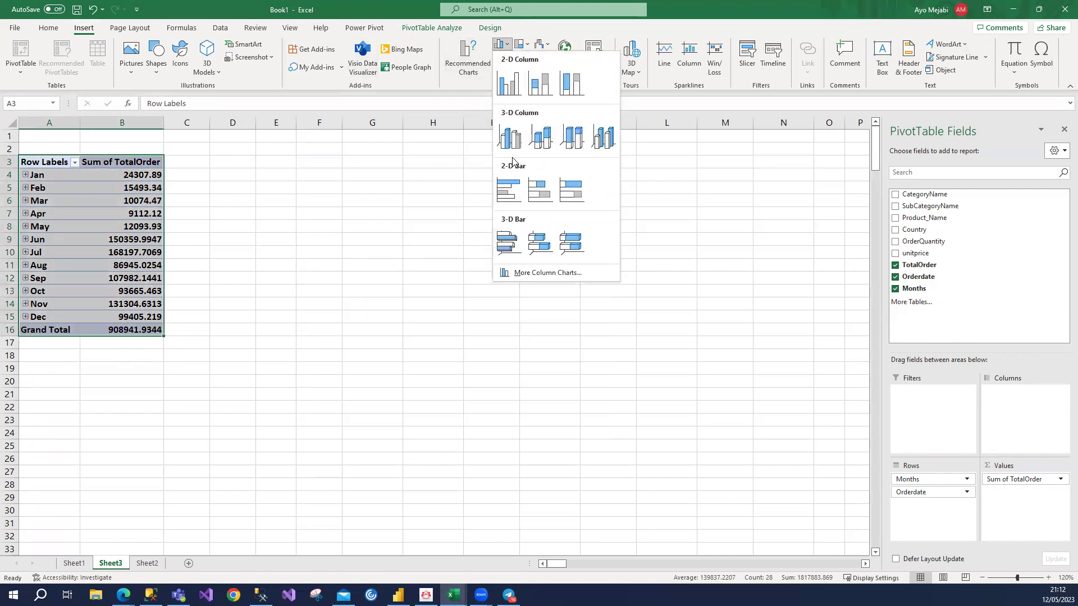
{"action": "left_click", "coordinate": [537, 142]}
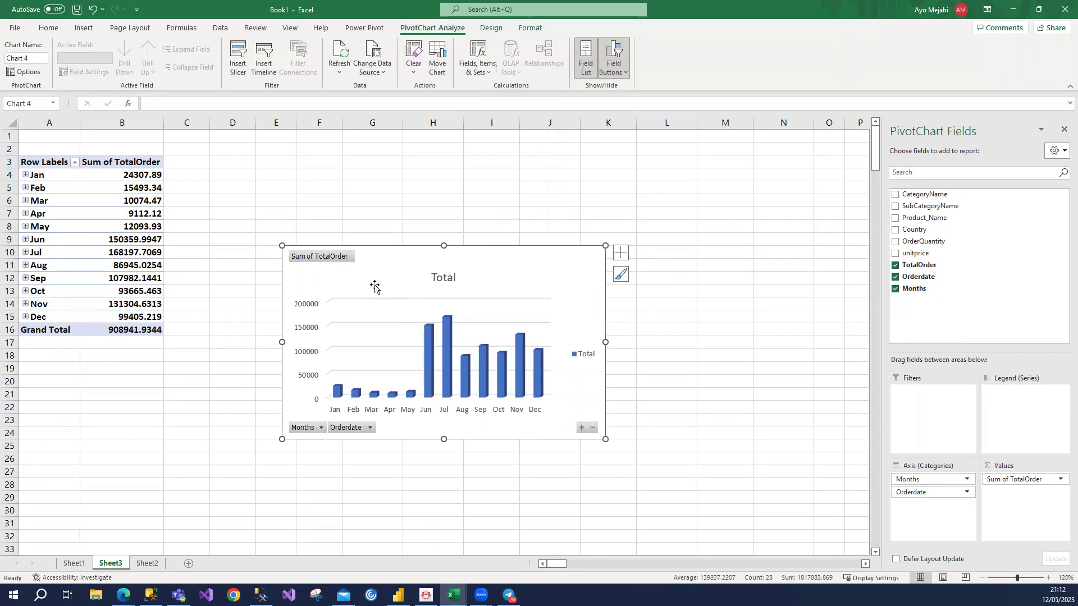
- Move the 3-D column PivotChart from Sheet3 to Sheet1, placing it directly beside the clustered column chart
{"action": "right_click", "coordinate": [394, 270]}
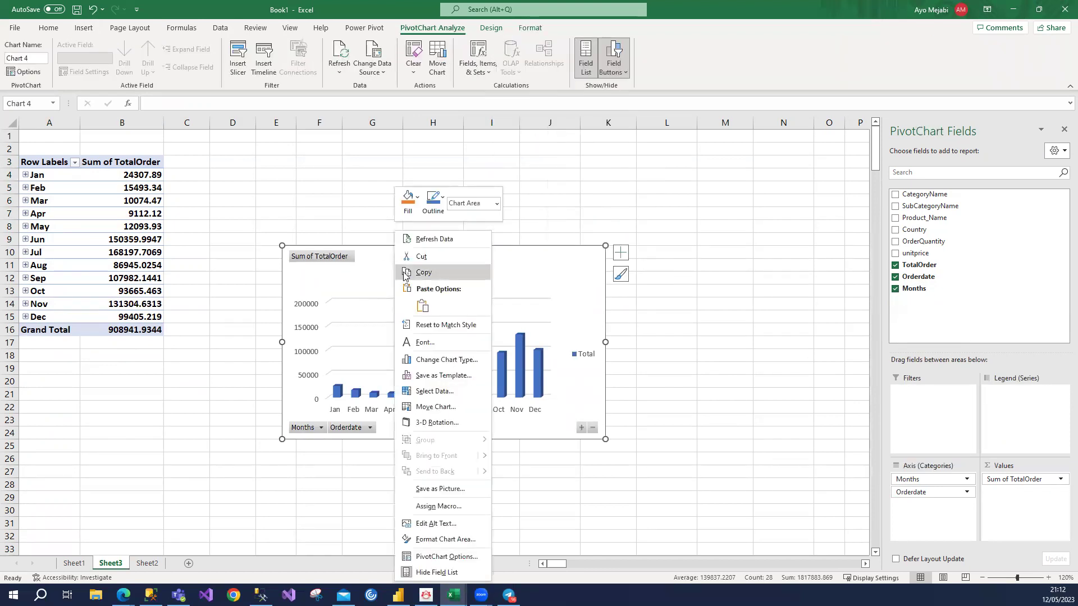
{"action": "left_click", "coordinate": [414, 252]}
{"action": "key", "text": "Delete"}
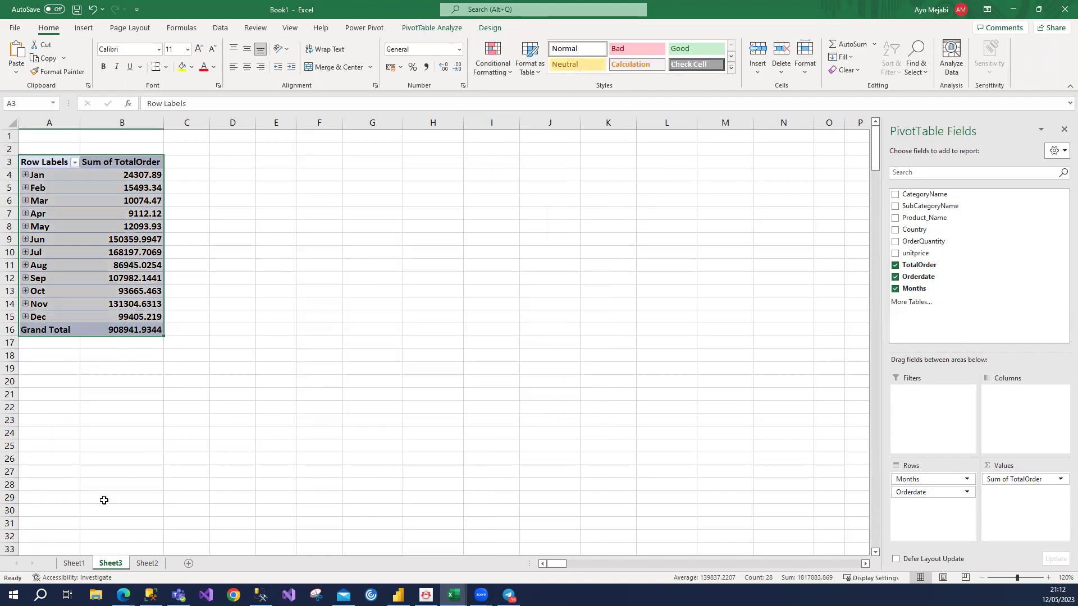
{"action": "left_click", "coordinate": [74, 563]}
{"action": "left_click", "coordinate": [603, 239]}
{"action": "key", "text": "ctrl+v"}
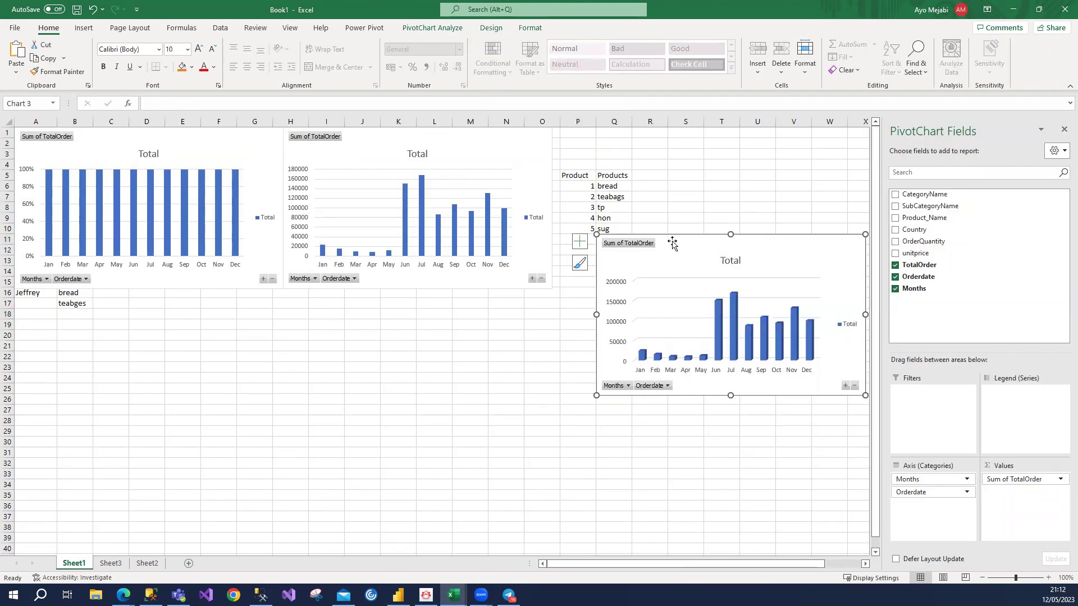
{"action": "left_click_drag", "start_coordinate": [687, 237], "coordinate": [642, 129]}
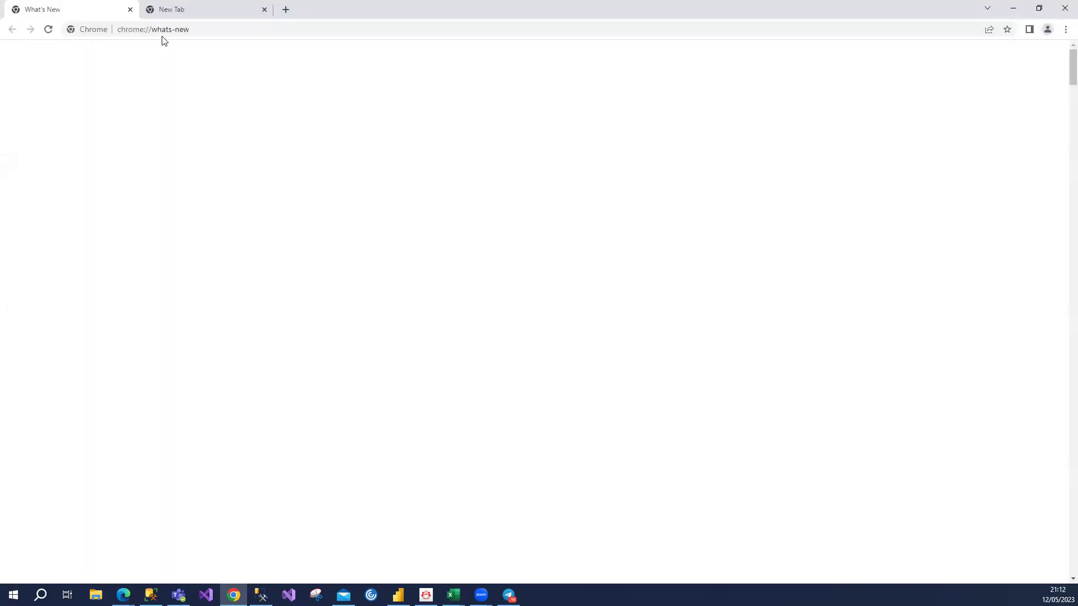
- In Chrome, open google.com and search for "excel dashboards", showing the image results
{"action": "left_click", "coordinate": [224, 32]}
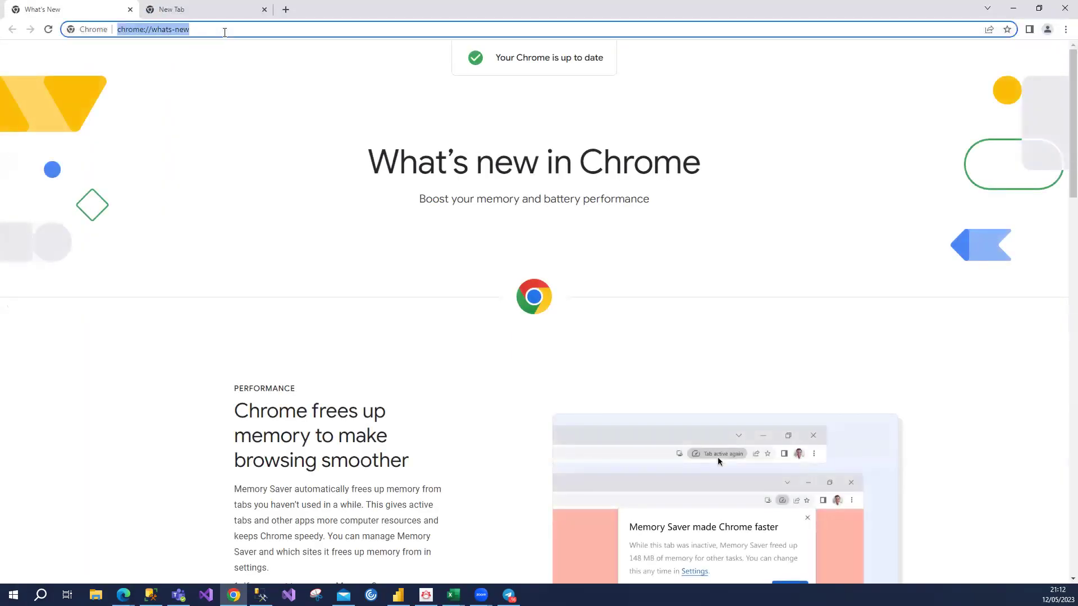
{"action": "type", "text": "google.com"}
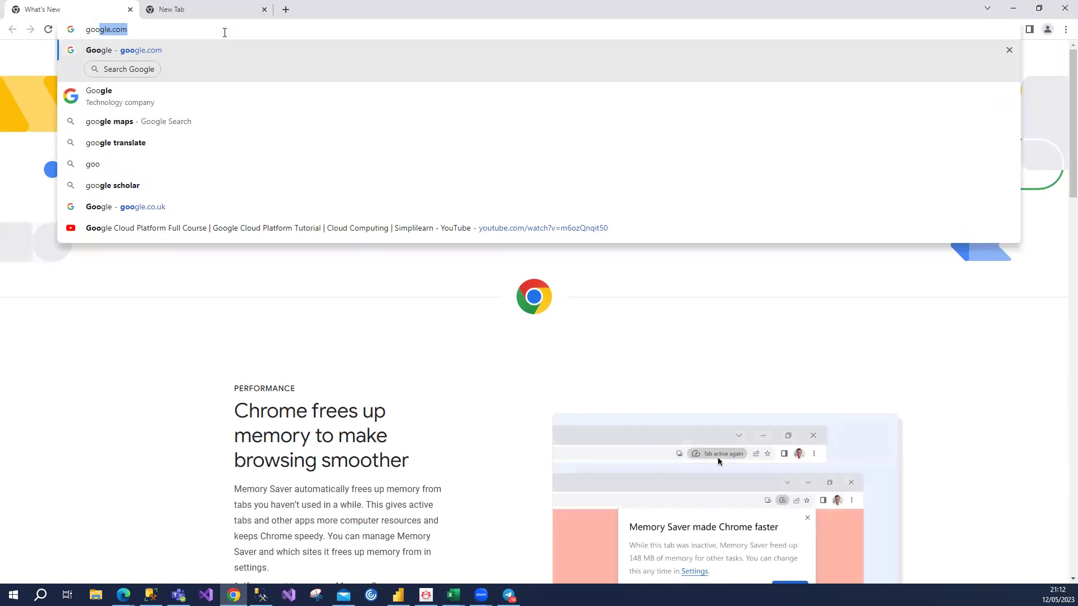
{"action": "key", "text": "Return"}
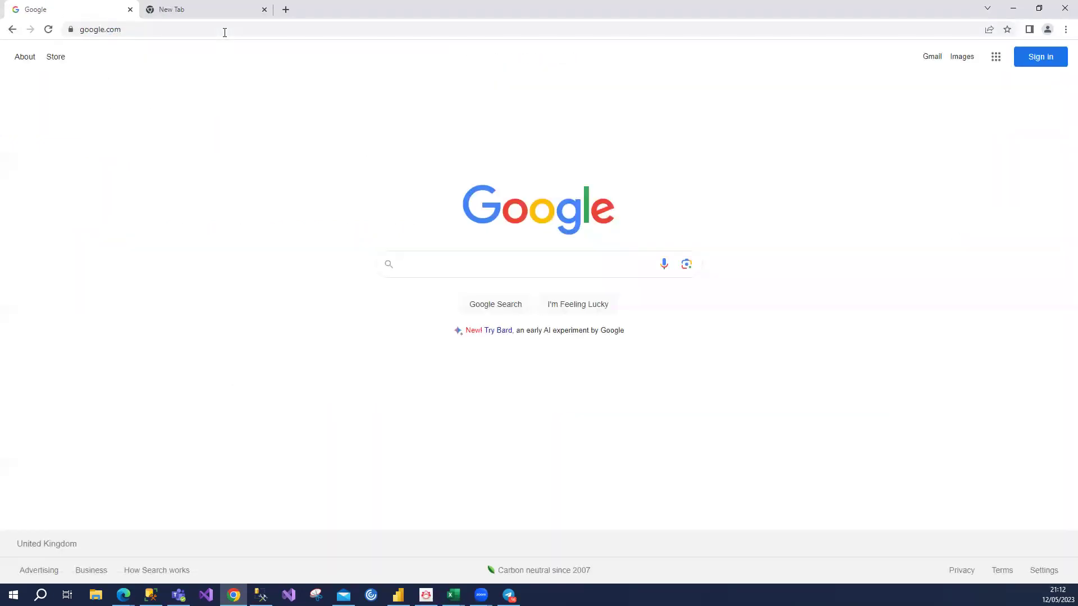
{"action": "type", "text": "excel"}
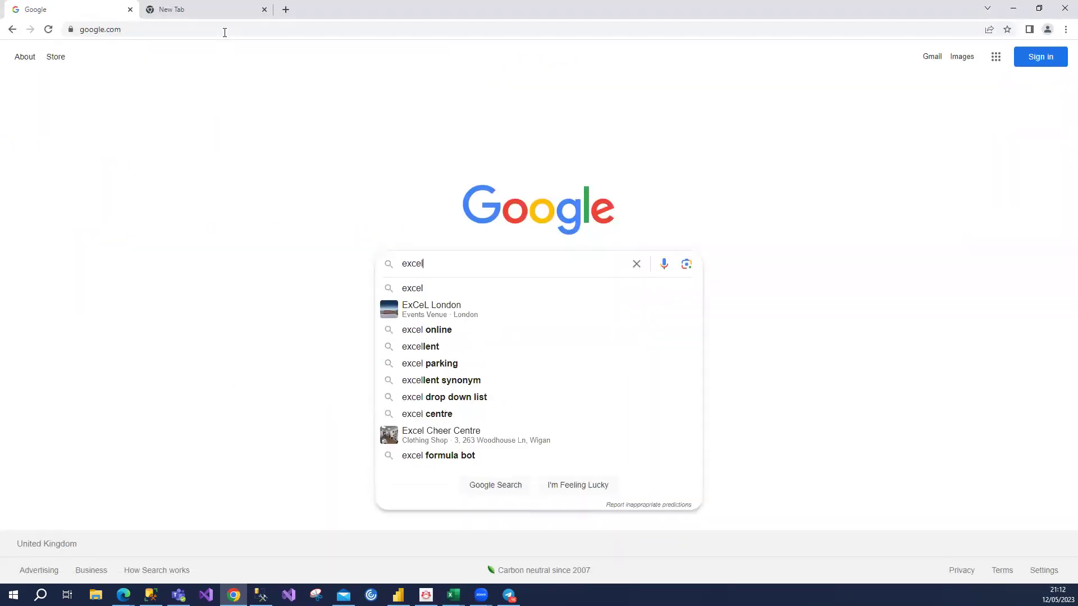
{"action": "type", "text": " dashboards"}
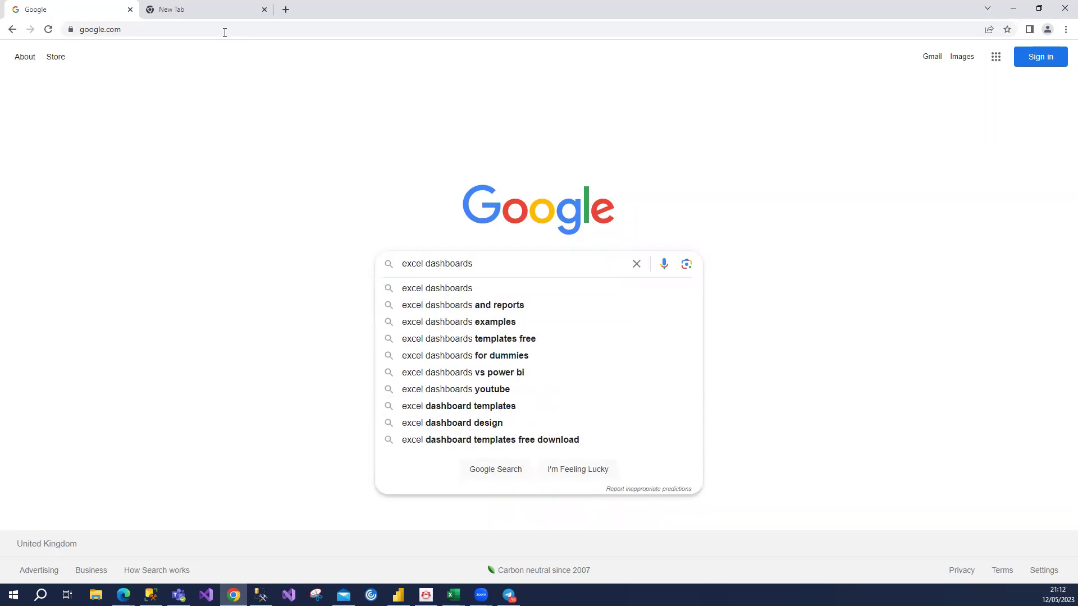
{"action": "type", "text": "7"}
{"action": "key", "text": "Return"}
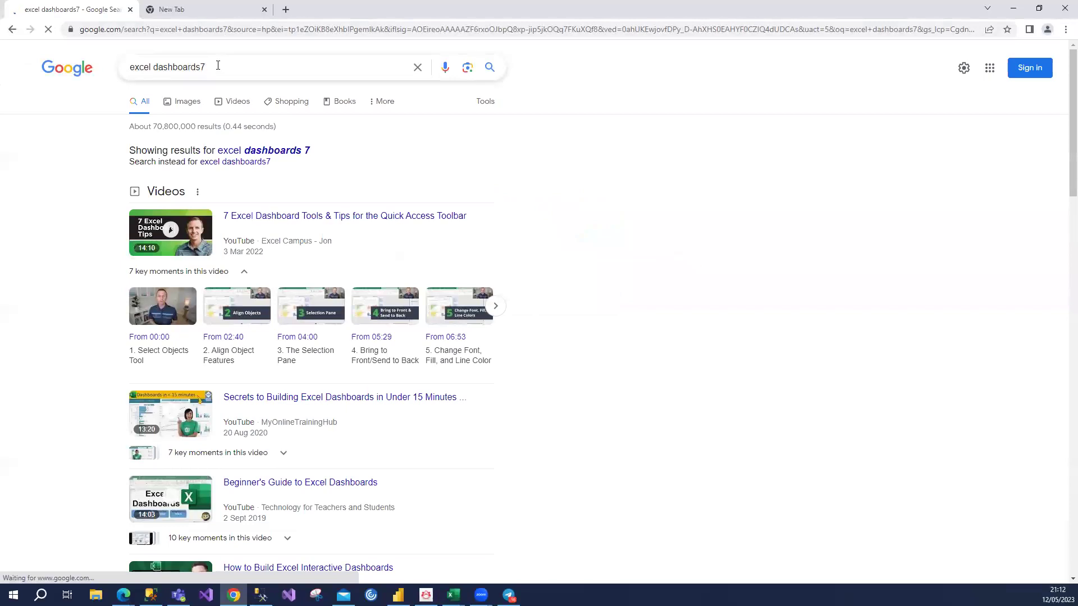
{"action": "key", "text": "BackSpace"}
{"action": "left_click", "coordinate": [231, 90]}
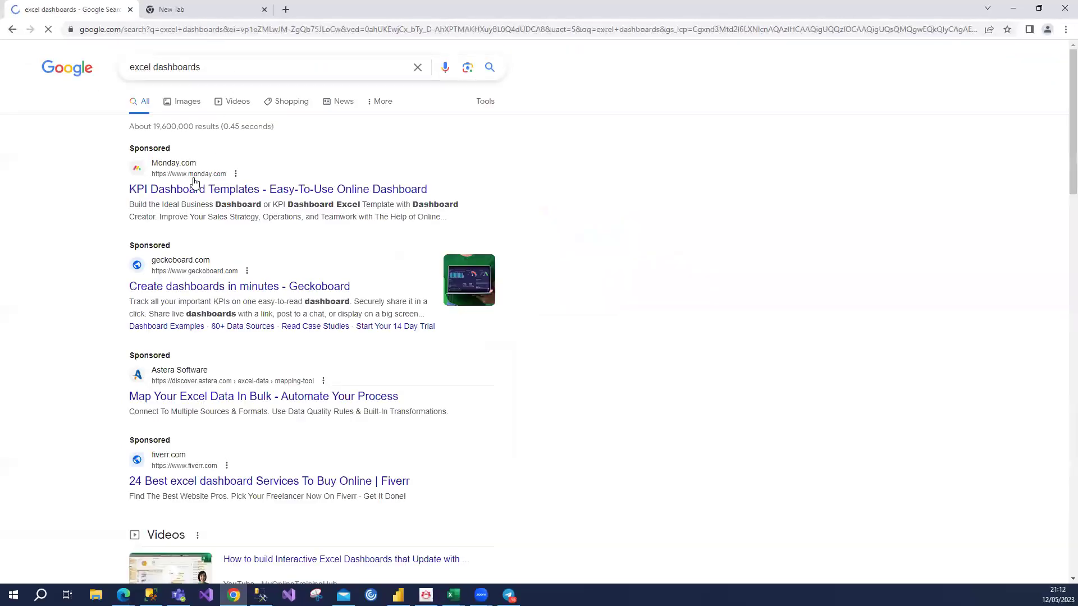
{"action": "left_click", "coordinate": [181, 101]}
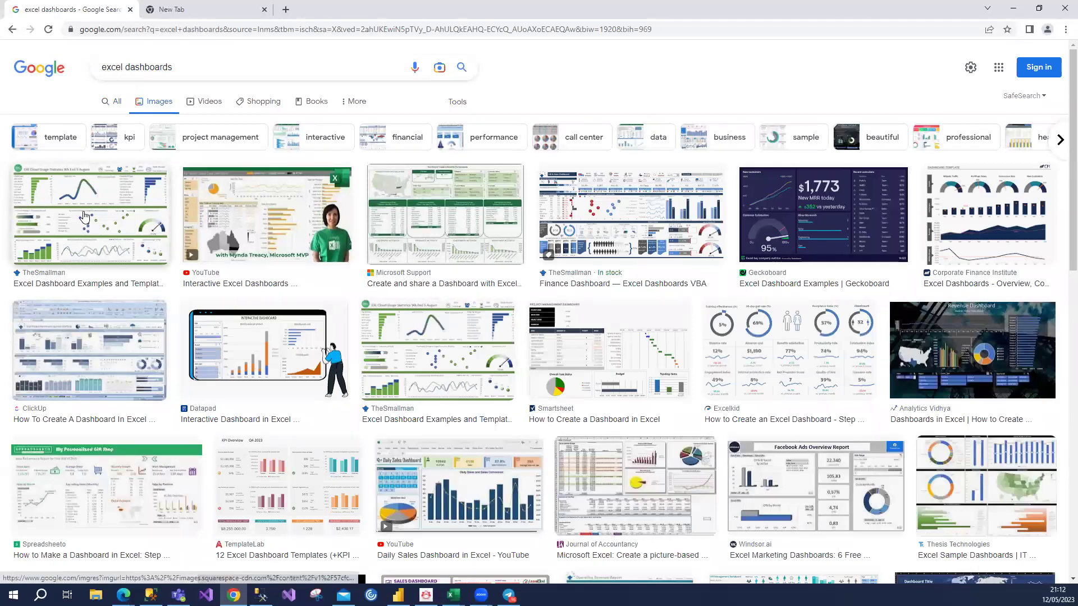
- Preview TheSmallman's EXL Cloud Usage Statistics dashboard image and browse its related content and further example dashboards
{"action": "left_click", "coordinate": [84, 217]}
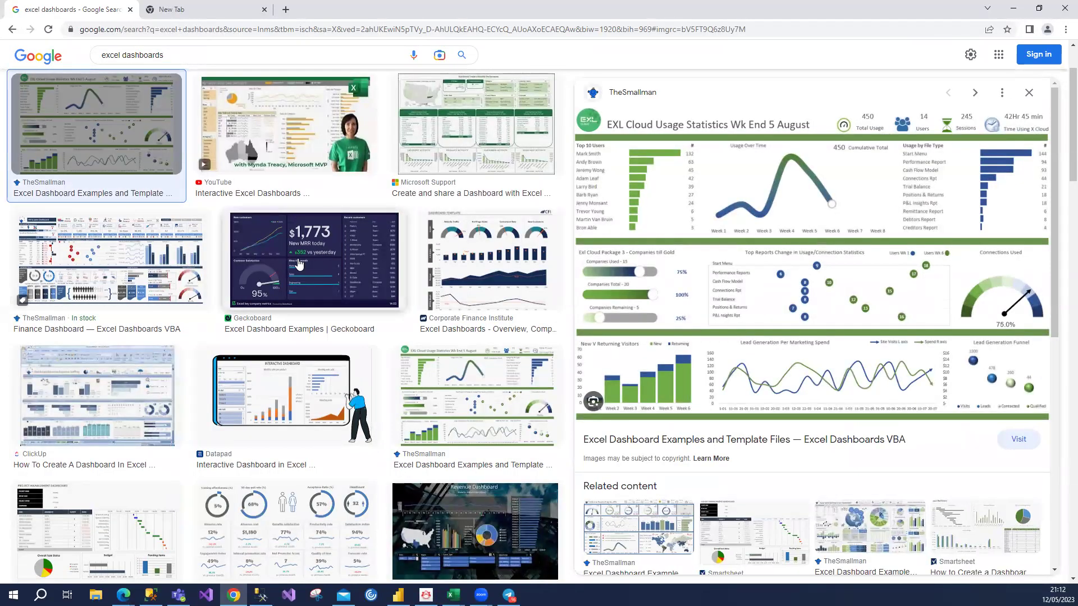
{"action": "scroll", "coordinate": [298, 264], "scroll_direction": "down", "scroll_amount": 9}
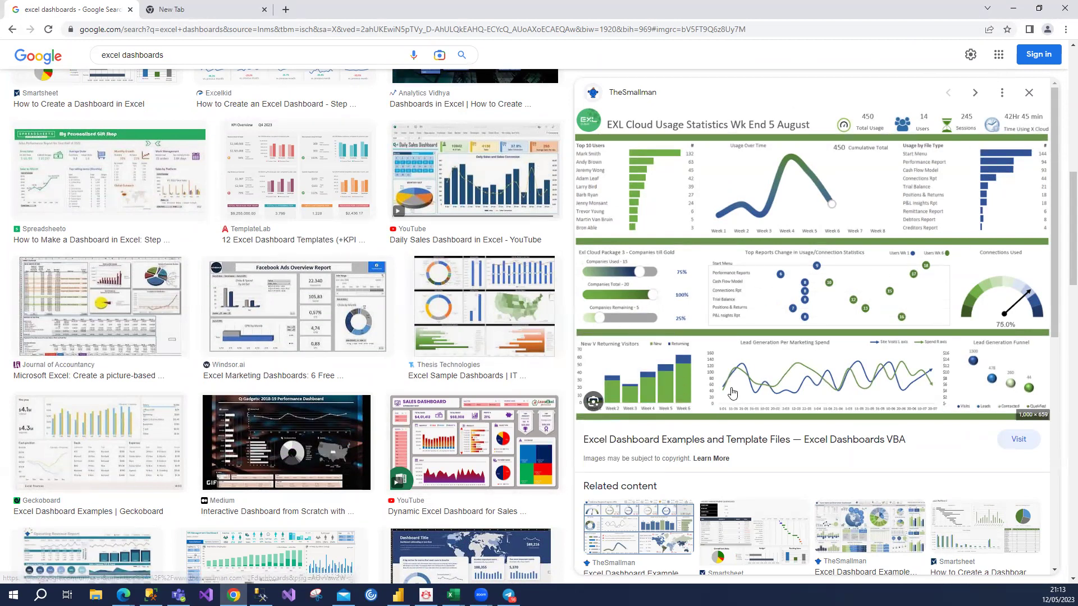
{"action": "scroll", "coordinate": [731, 392], "scroll_direction": "down", "scroll_amount": 3}
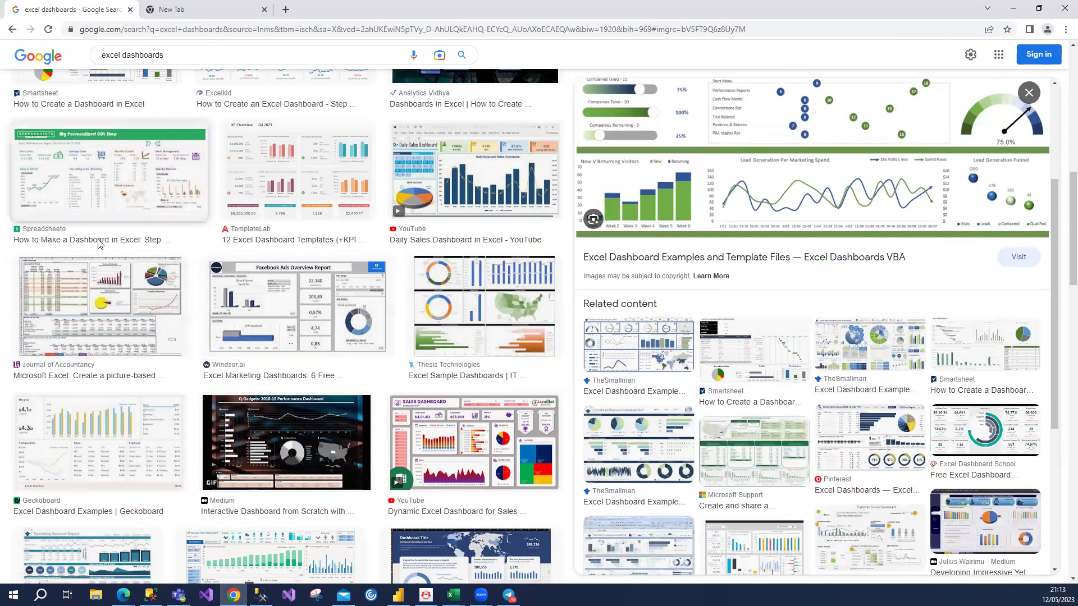
{"action": "scroll", "coordinate": [180, 377], "scroll_direction": "down", "scroll_amount": 4}
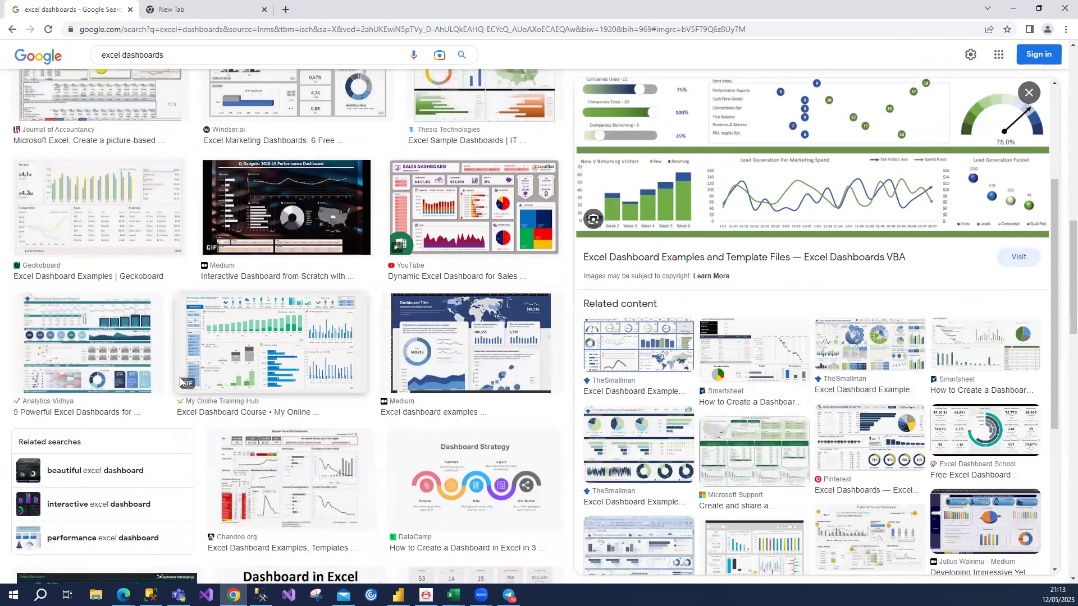
{"action": "scroll", "coordinate": [180, 379], "scroll_direction": "down", "scroll_amount": 5}
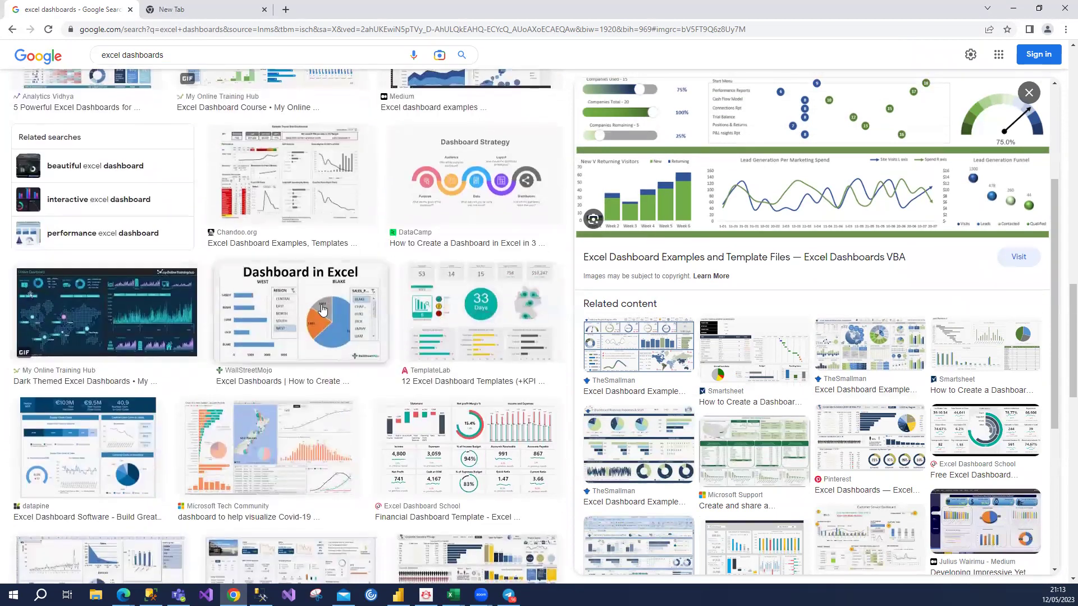
- Preview the WallStreetMojo "Dashboard in Excel" image, then examine its related content and the remaining dashboard examples
{"action": "left_click", "coordinate": [320, 312]}
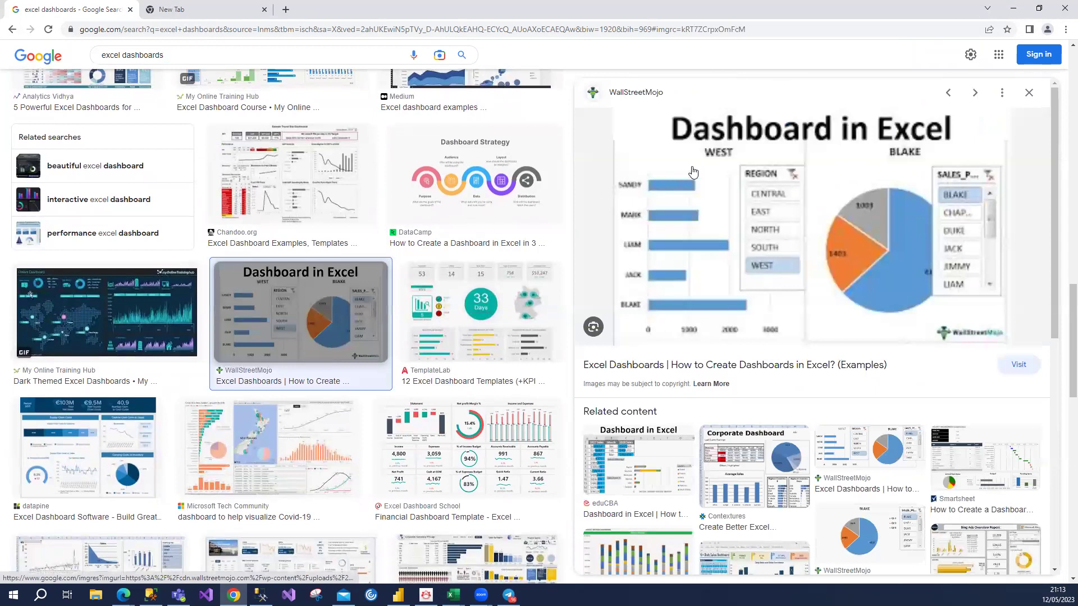
{"action": "scroll", "coordinate": [693, 172], "scroll_direction": "down", "scroll_amount": 1}
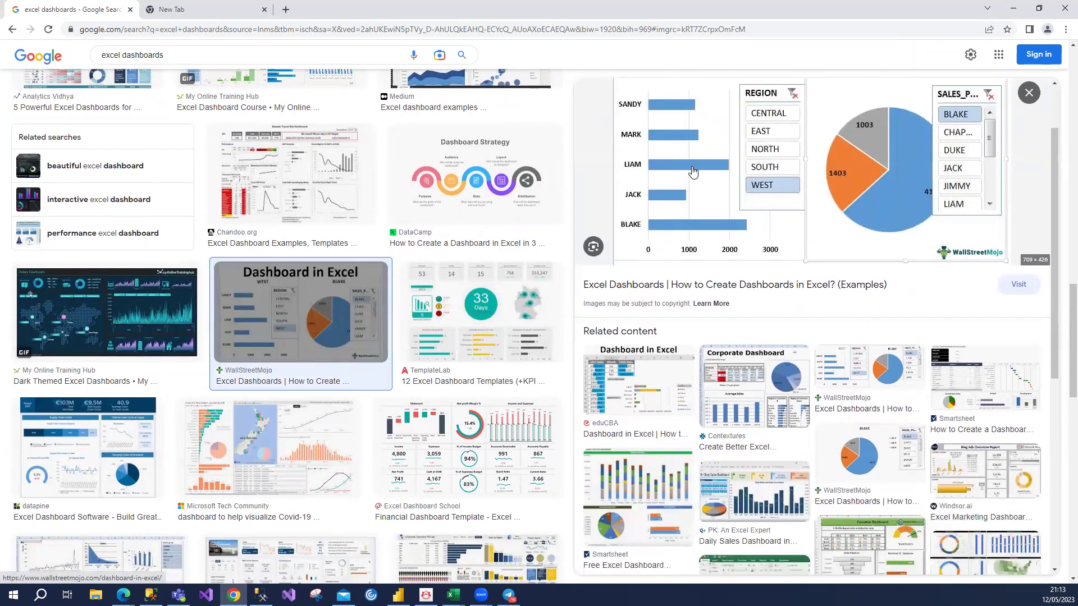
{"action": "scroll", "coordinate": [692, 172], "scroll_direction": "down", "scroll_amount": 5}
{"action": "scroll", "coordinate": [833, 219], "scroll_direction": "up", "scroll_amount": 3}
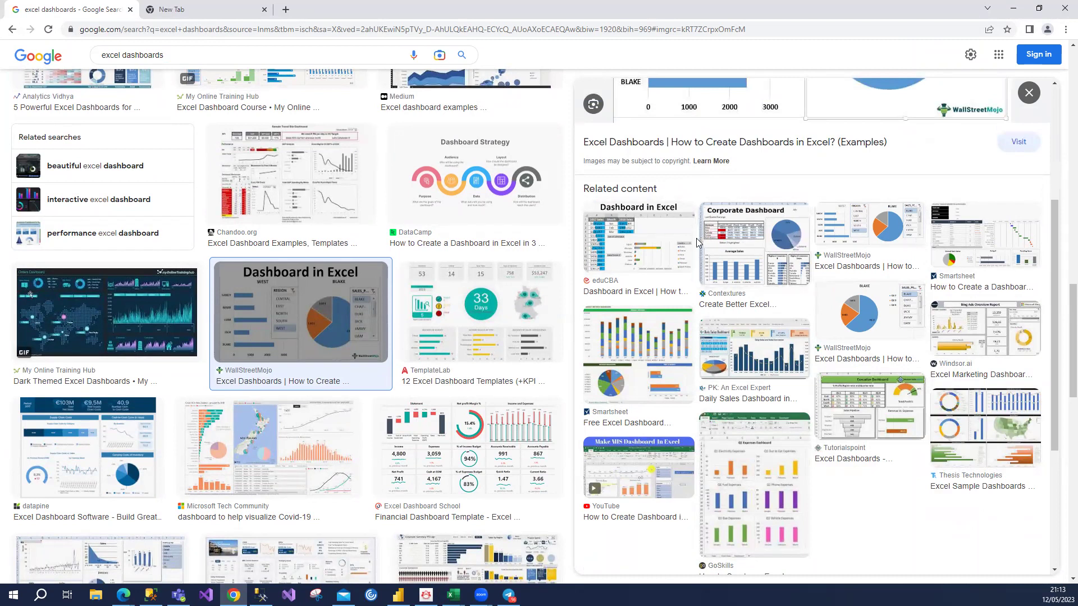
{"action": "scroll", "coordinate": [204, 443], "scroll_direction": "down", "scroll_amount": 10}
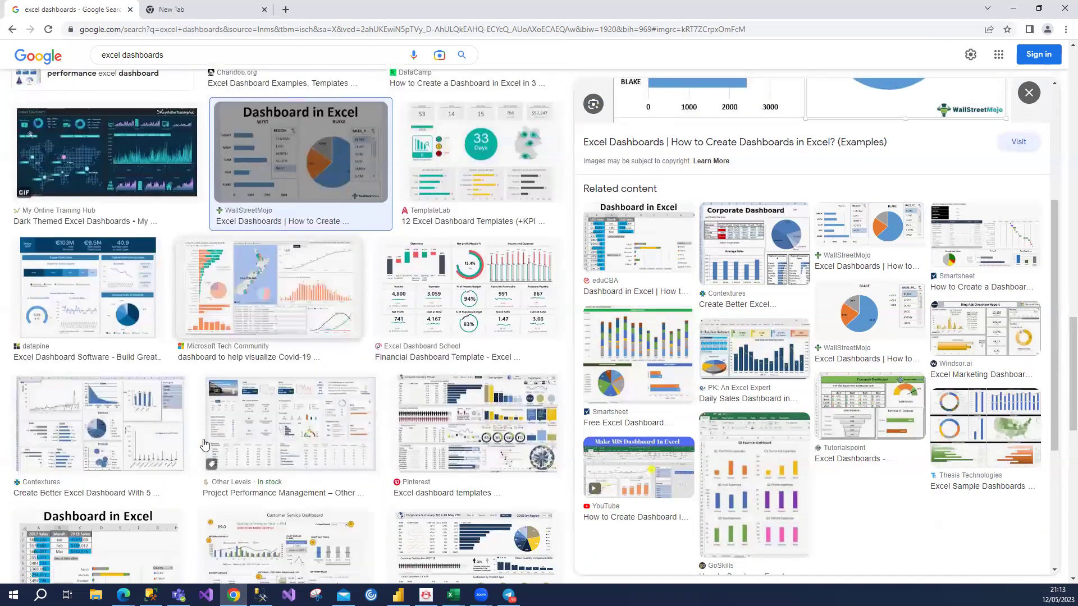
{"action": "scroll", "coordinate": [204, 443], "scroll_direction": "down", "scroll_amount": 8}
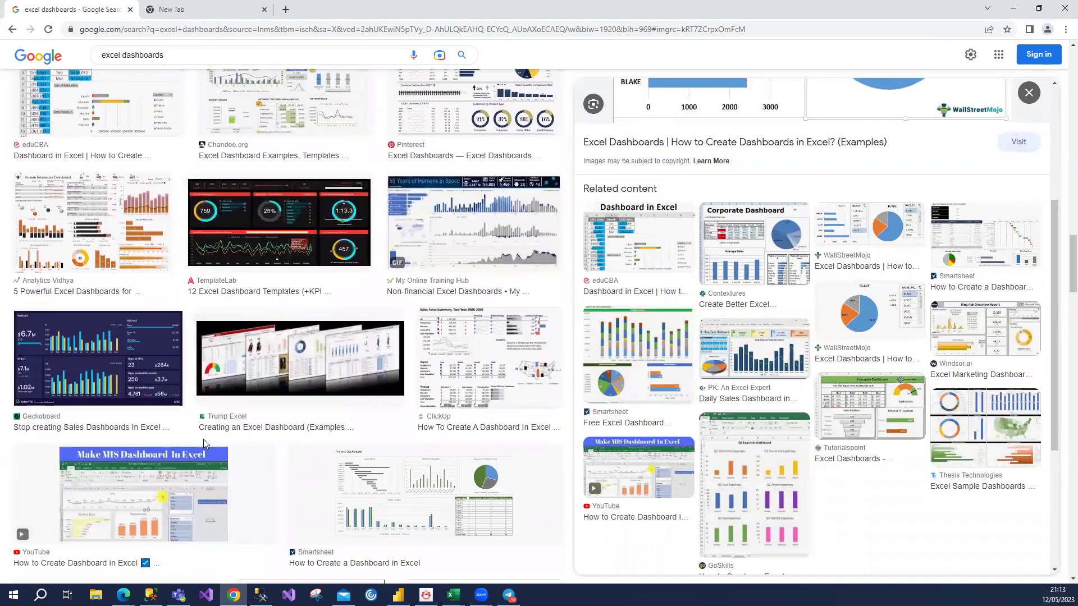
{"action": "scroll", "coordinate": [203, 443], "scroll_direction": "down", "scroll_amount": 5}
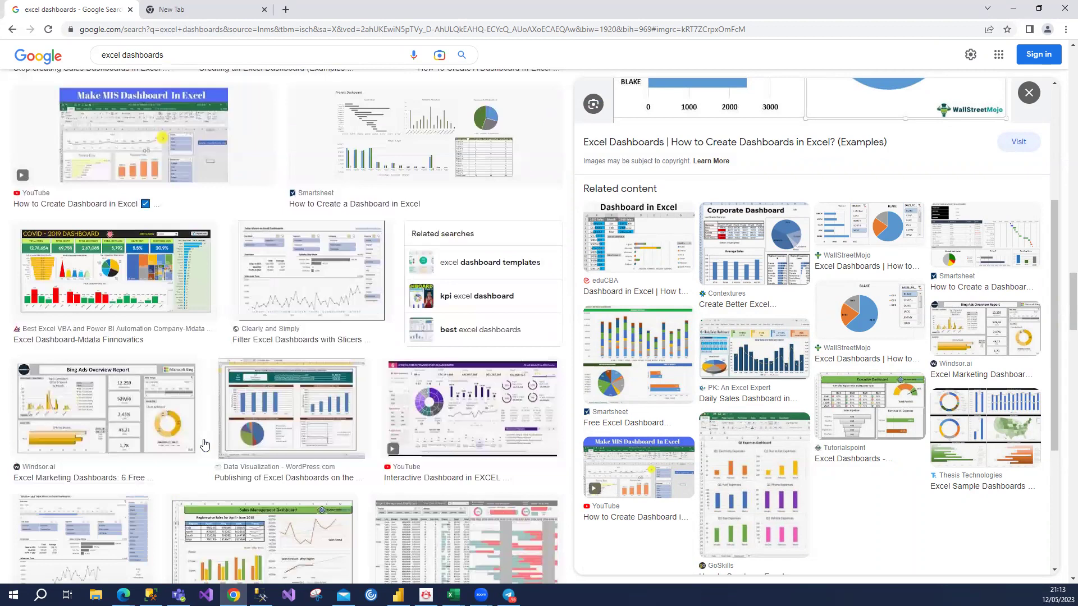
{"action": "scroll", "coordinate": [204, 445], "scroll_direction": "down", "scroll_amount": 10}
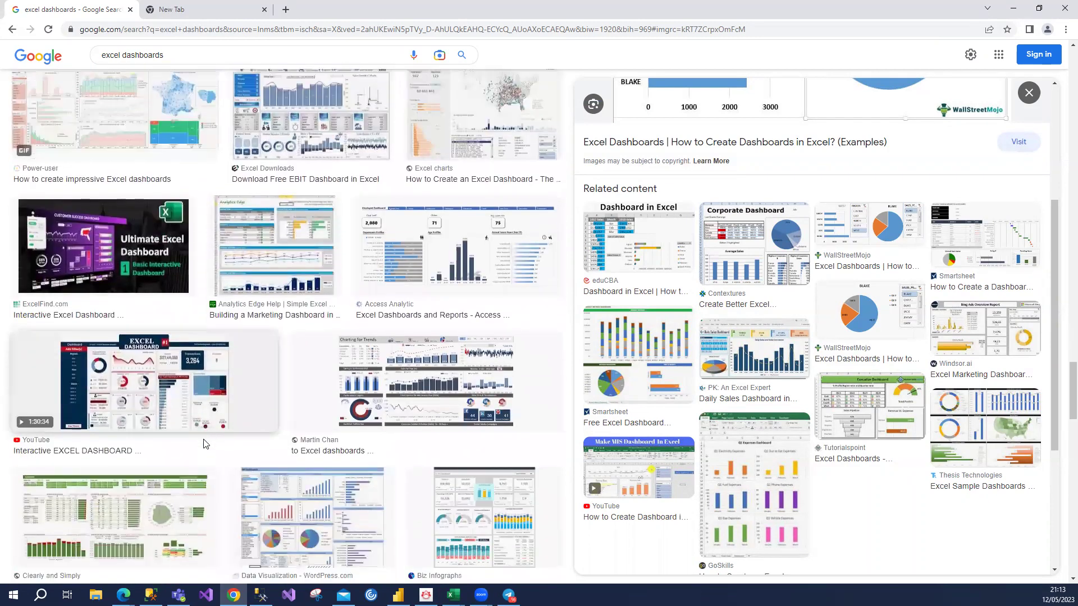
{"action": "scroll", "coordinate": [204, 444], "scroll_direction": "down", "scroll_amount": 10}
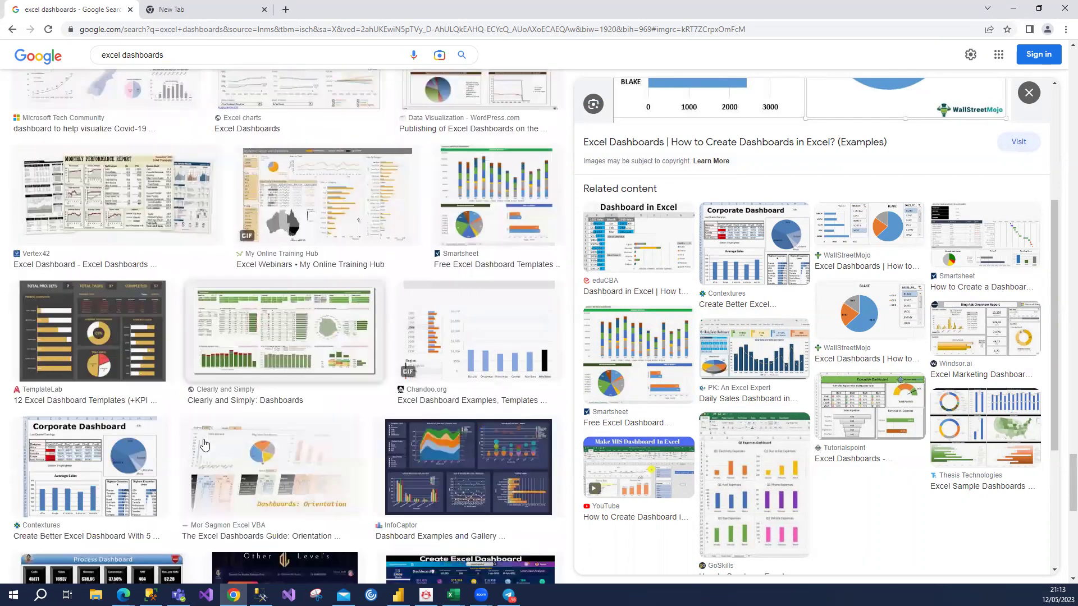
{"action": "scroll", "coordinate": [204, 444], "scroll_direction": "up", "scroll_amount": 2}
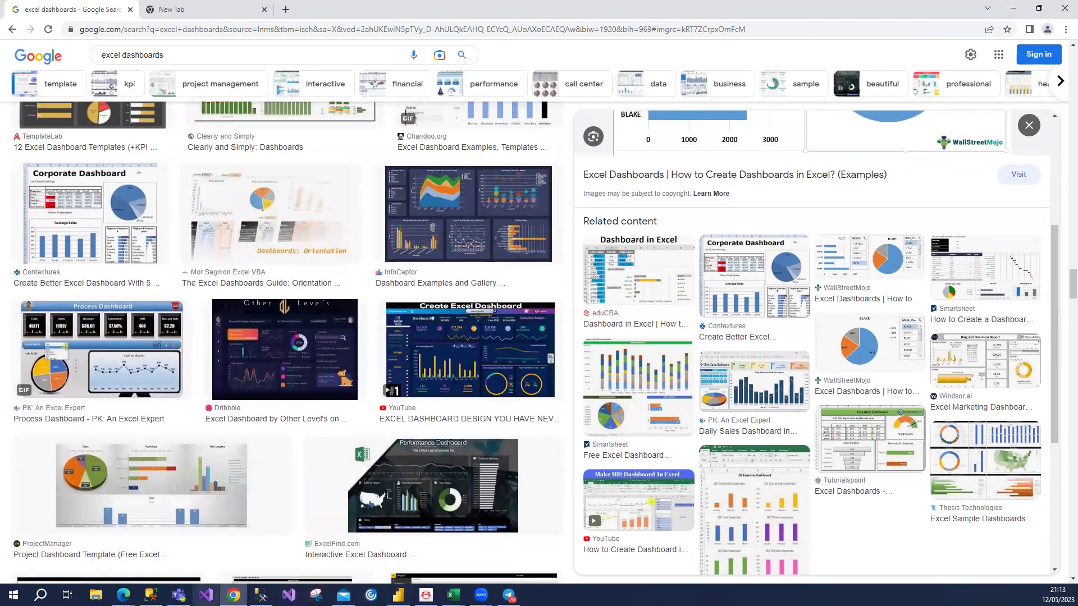
- Switch to SQL Server Management Studio and review the rows of the joined sales query result
{"action": "left_click", "coordinate": [261, 595]}
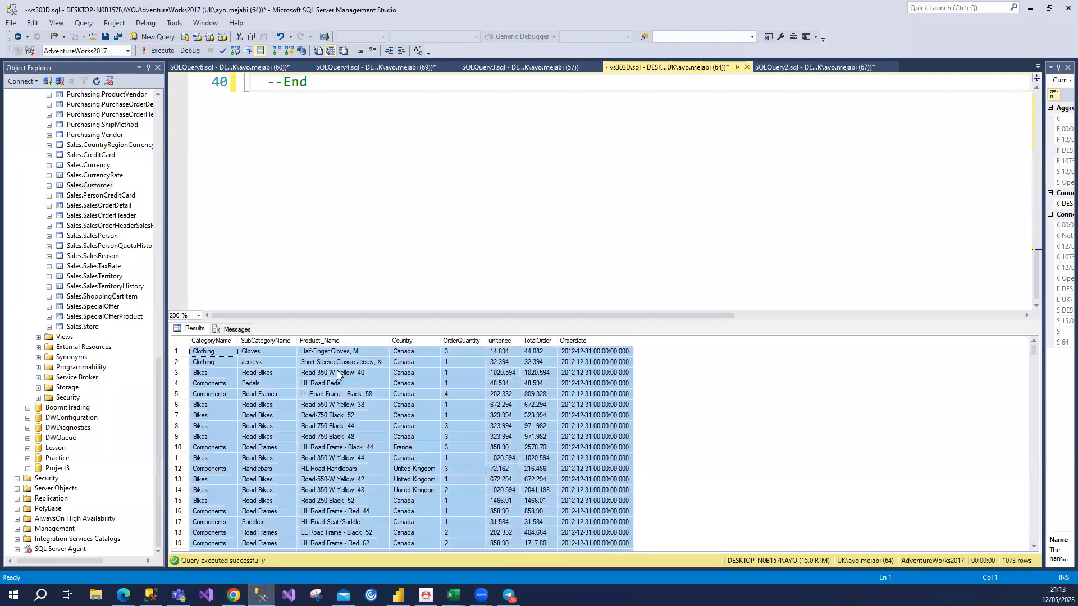
{"action": "scroll", "coordinate": [355, 418], "scroll_direction": "down", "scroll_amount": 5}
{"action": "scroll", "coordinate": [355, 419], "scroll_direction": "up", "scroll_amount": 5}
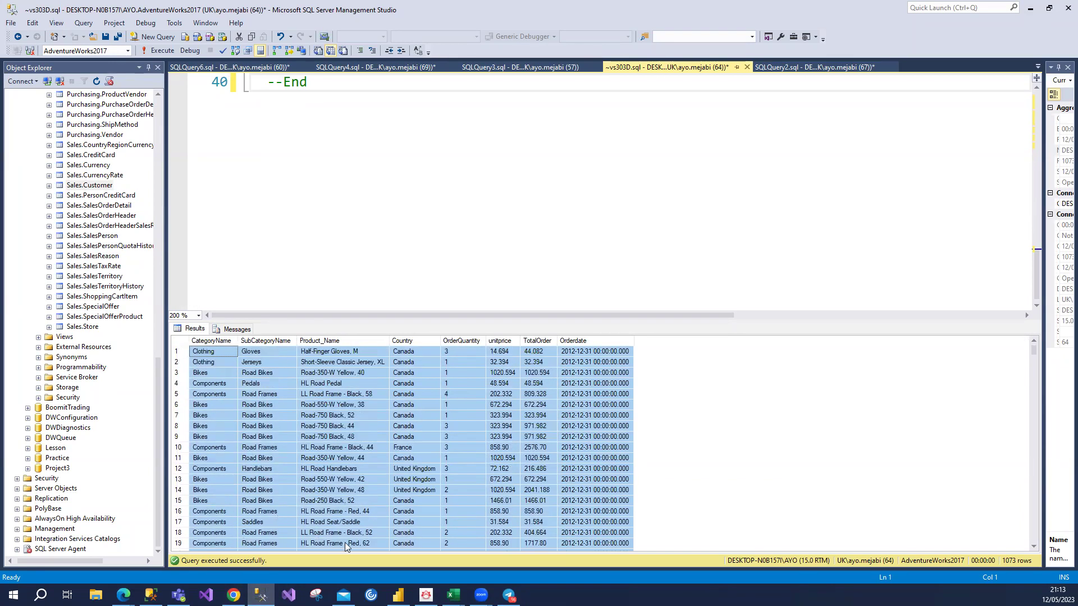
- Switch to the Book1 workbook in Excel and go from the Sheet1 charts to the Sheet3 PivotTable
{"action": "left_click", "coordinate": [453, 595]}
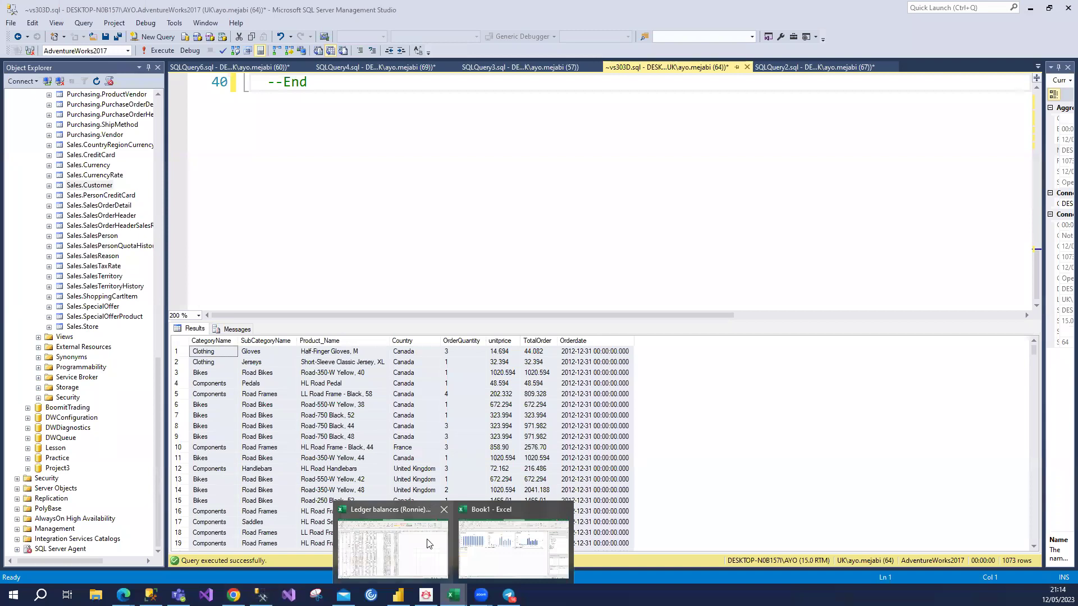
{"action": "left_click", "coordinate": [482, 537]}
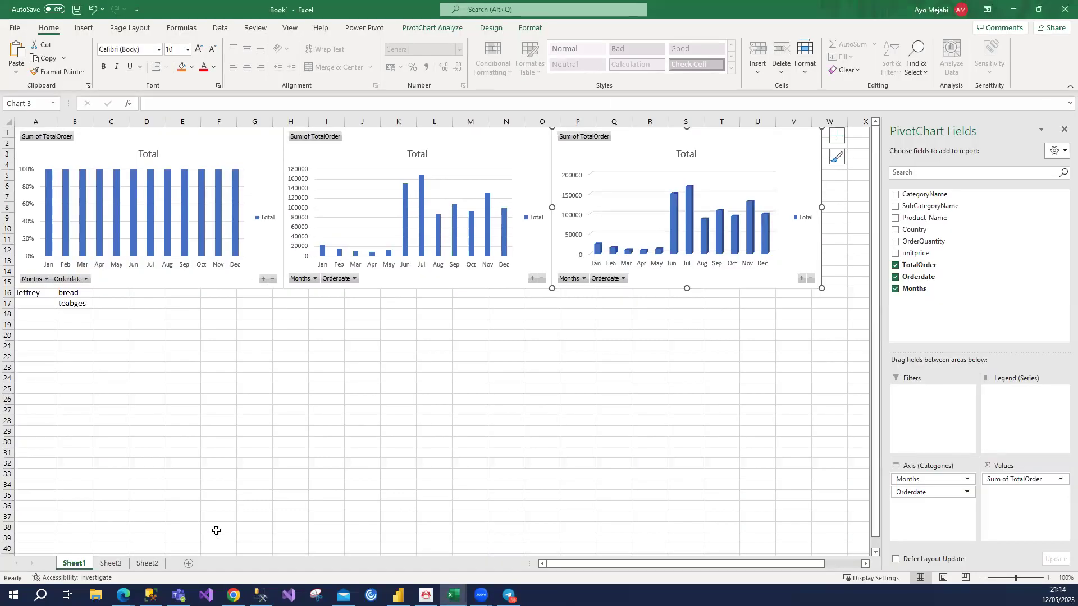
{"action": "left_click", "coordinate": [140, 568]}
{"action": "left_click", "coordinate": [102, 563]}
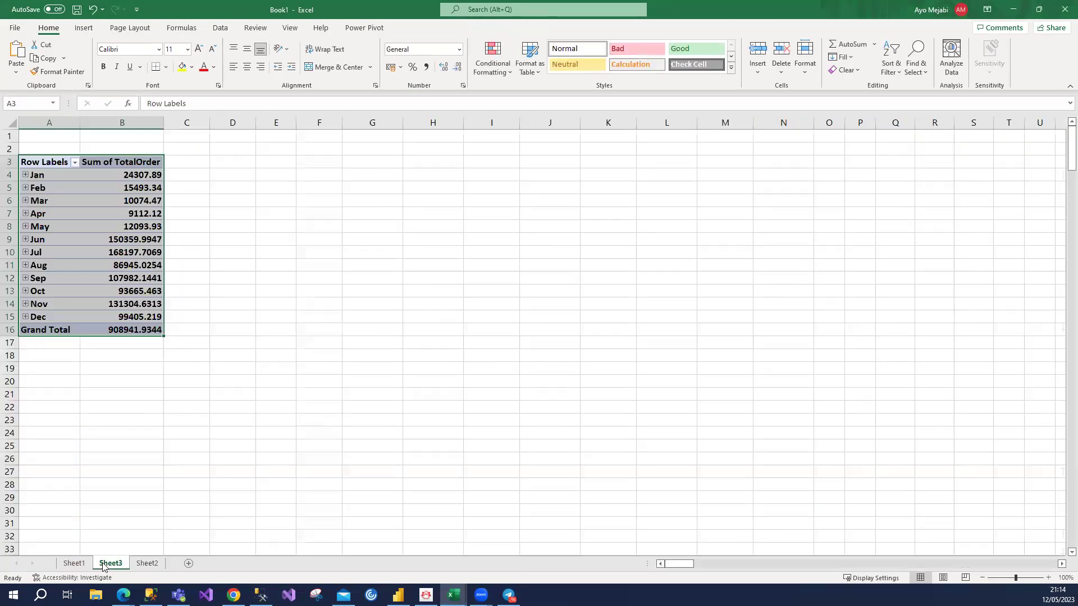
- Return to the Sheet1 charts and select the middle monthly TotalOrder PivotChart
{"action": "left_click", "coordinate": [79, 565]}
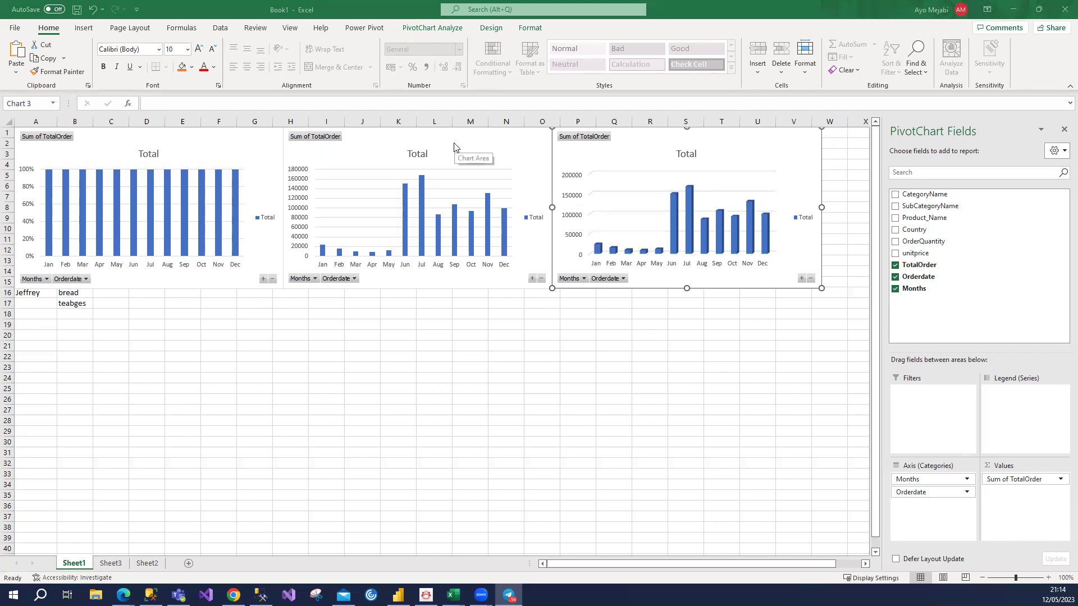
{"action": "left_click", "coordinate": [481, 142]}
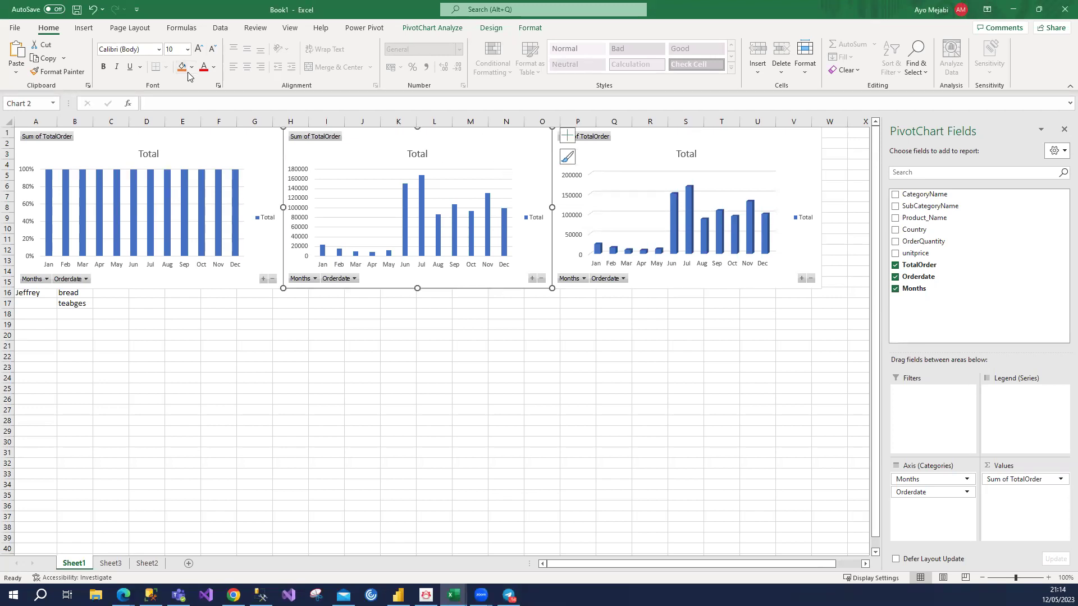
{"action": "left_click", "coordinate": [463, 226]}
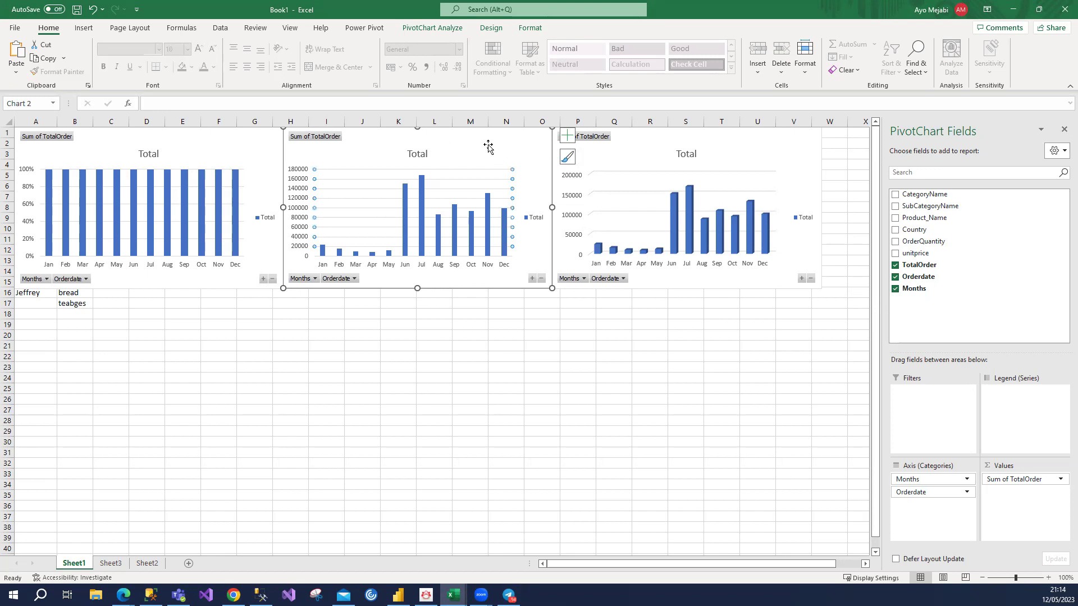
- Restore the Book1 window from full screen, reposition it and shrink it to a small window over SQL Server Management Studio
{"action": "left_click", "coordinate": [1039, 10]}
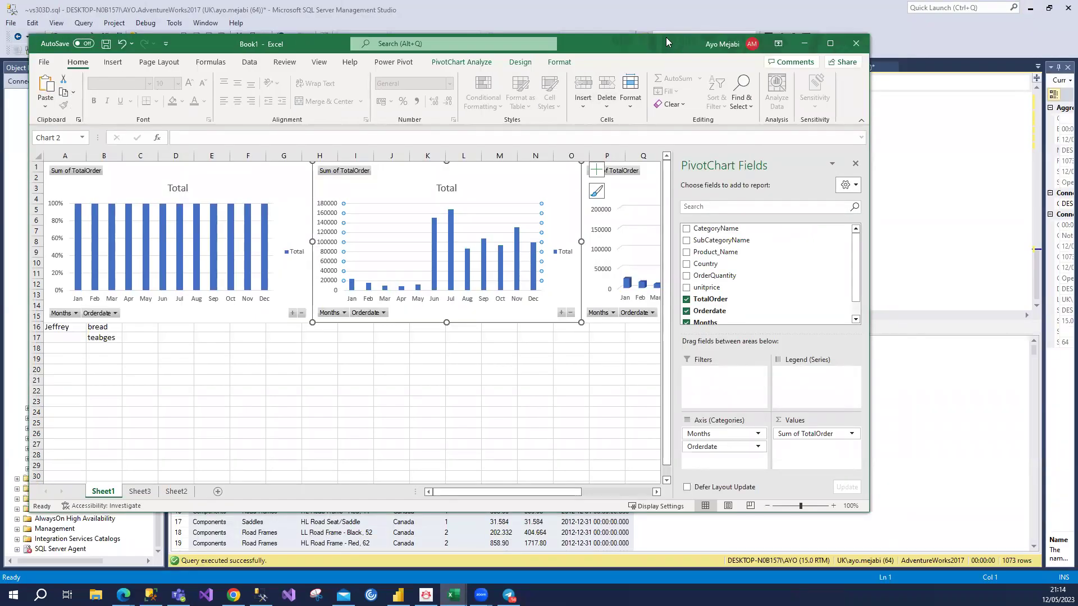
{"action": "left_click_drag", "start_coordinate": [672, 36], "coordinate": [730, 18]}
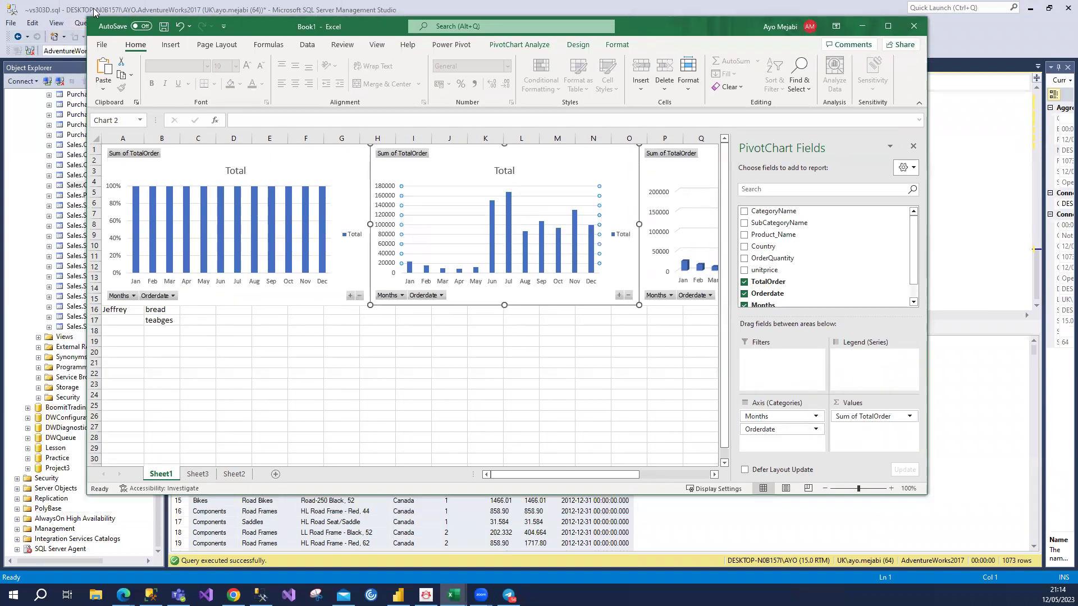
{"action": "key", "text": "alt+space"}
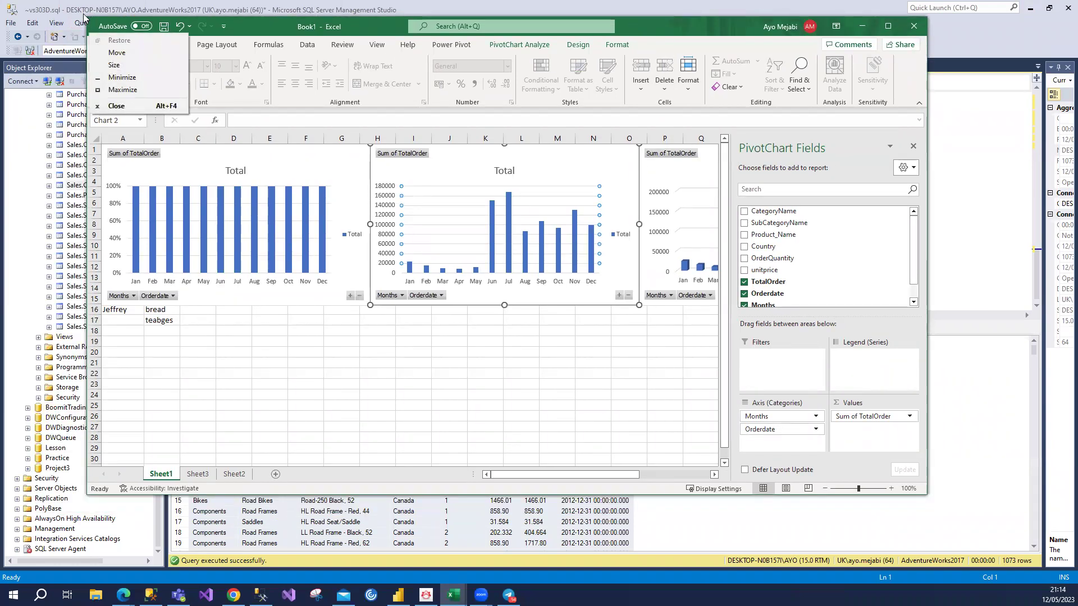
{"action": "key", "text": "Escape"}
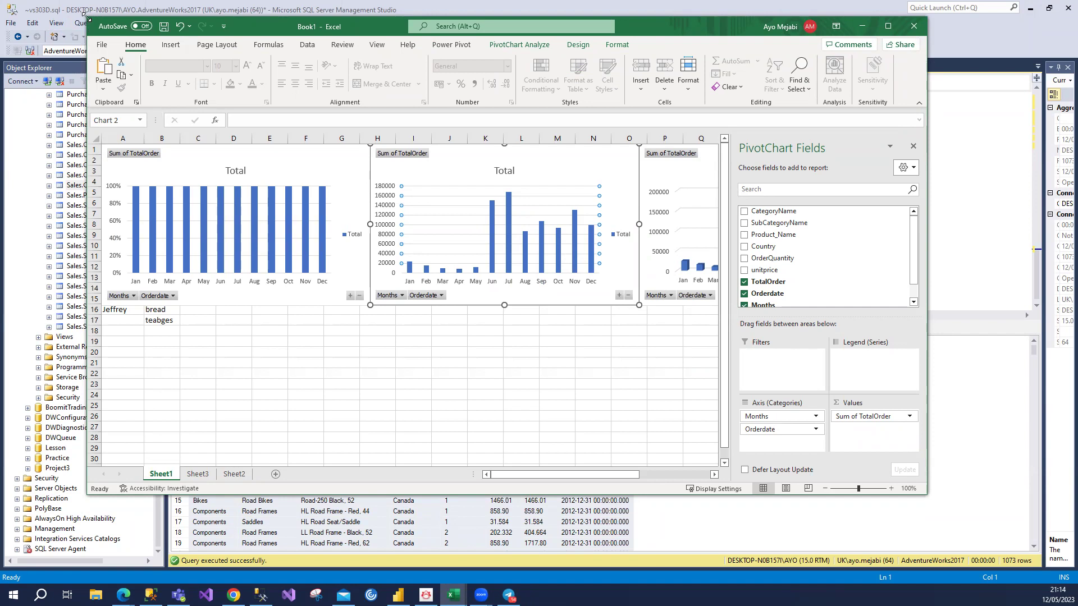
{"action": "left_click_drag", "start_coordinate": [85, 17], "coordinate": [525, 253]}
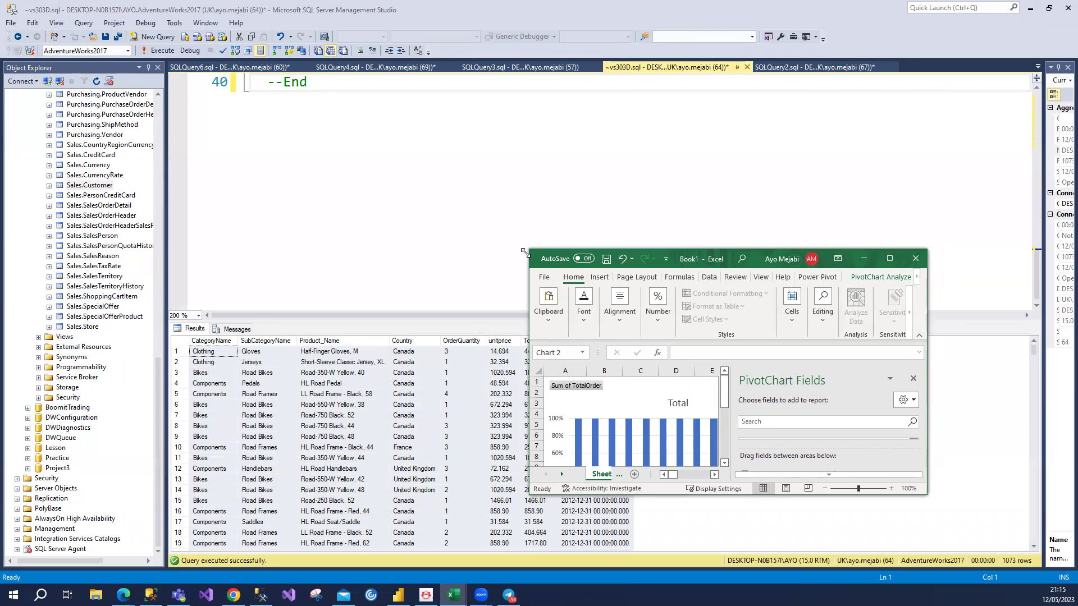
- Bring up the untitled Power BI Desktop report and close the Book1 workbook in Excel
{"action": "left_click", "coordinate": [544, 277]}
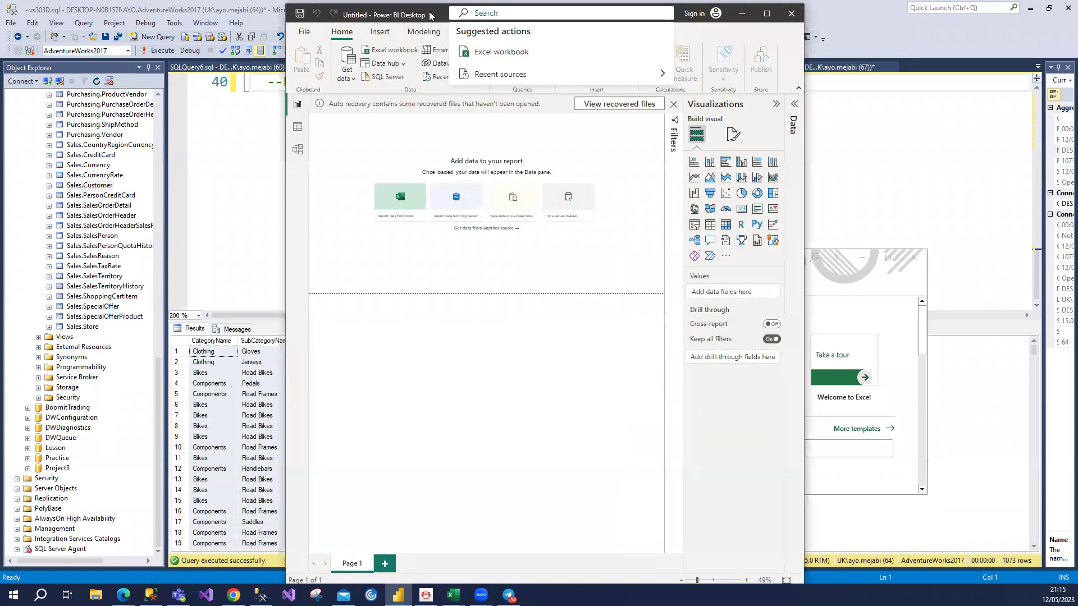
{"action": "left_click", "coordinate": [876, 315]}
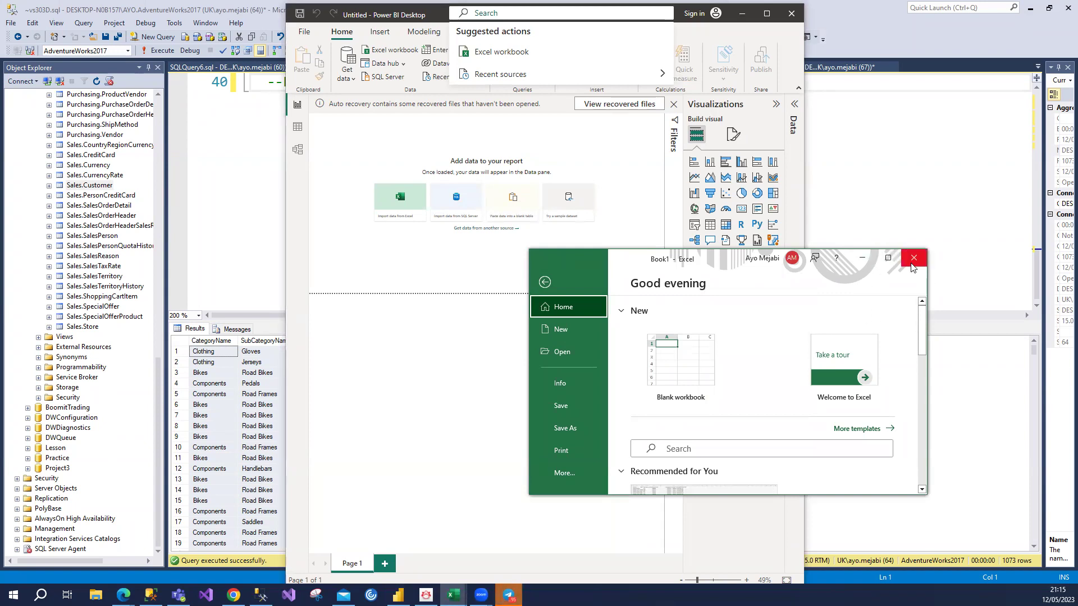
{"action": "left_click", "coordinate": [912, 266]}
{"action": "left_click", "coordinate": [869, 436]}
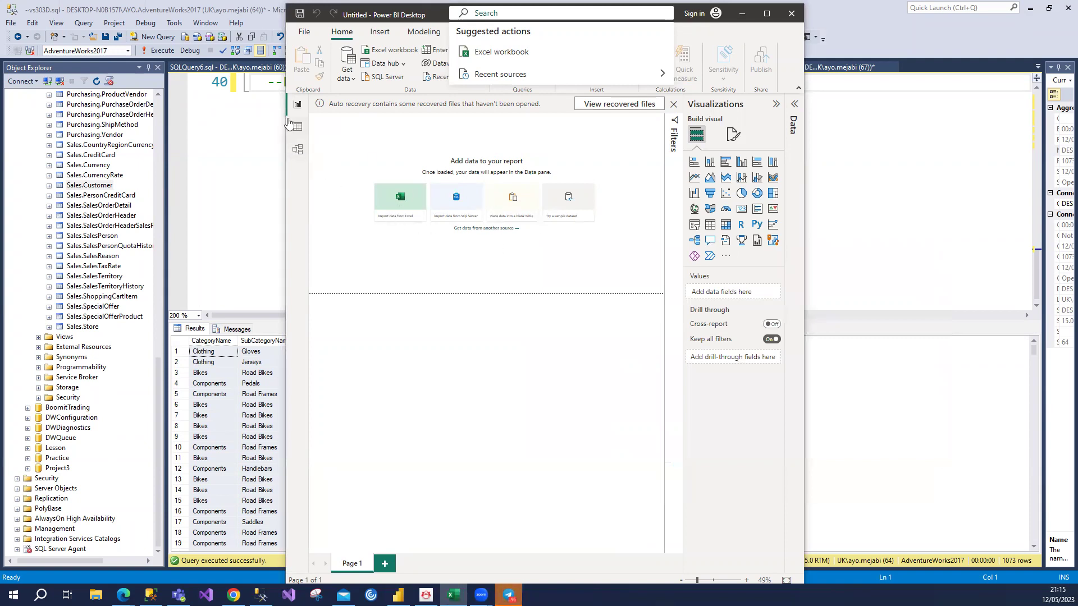
- Look through Power BI Desktop's report, model and data views, returning to the report view
{"action": "left_click", "coordinate": [297, 112]}
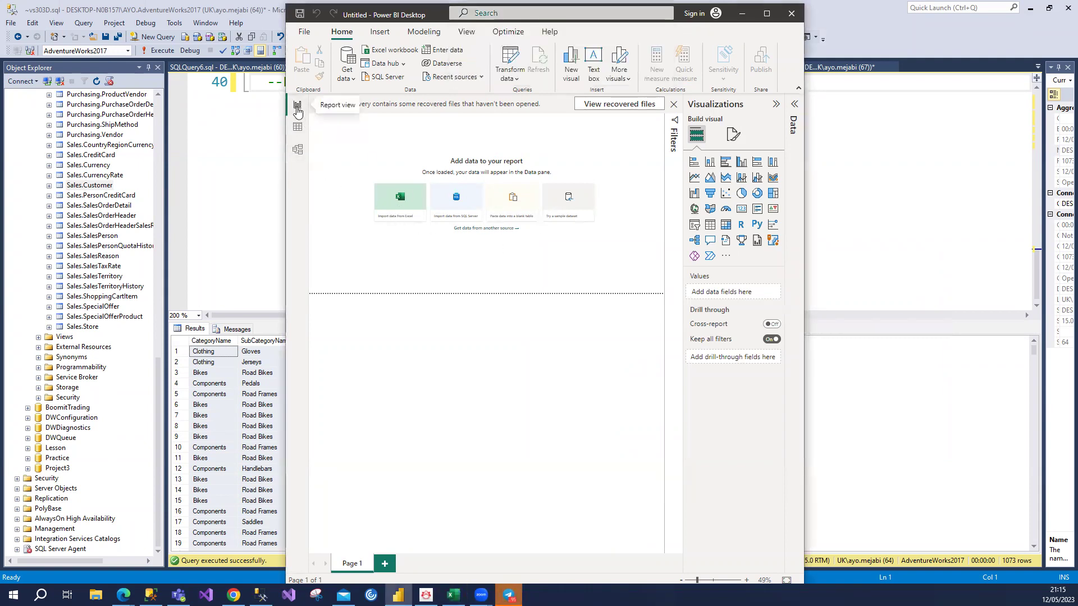
{"action": "left_click", "coordinate": [298, 150]}
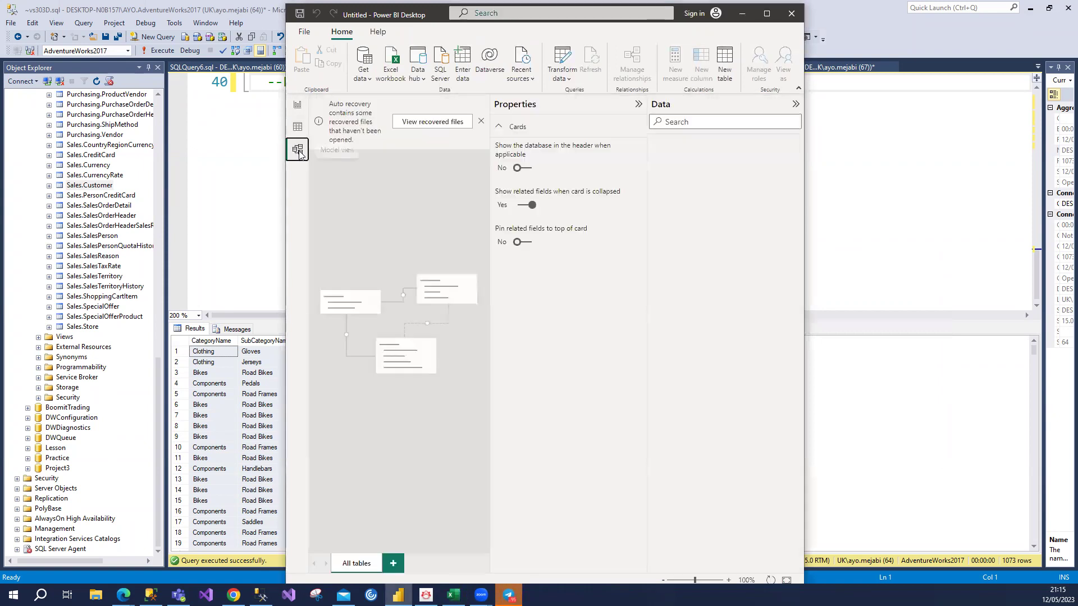
{"action": "left_click", "coordinate": [297, 112]}
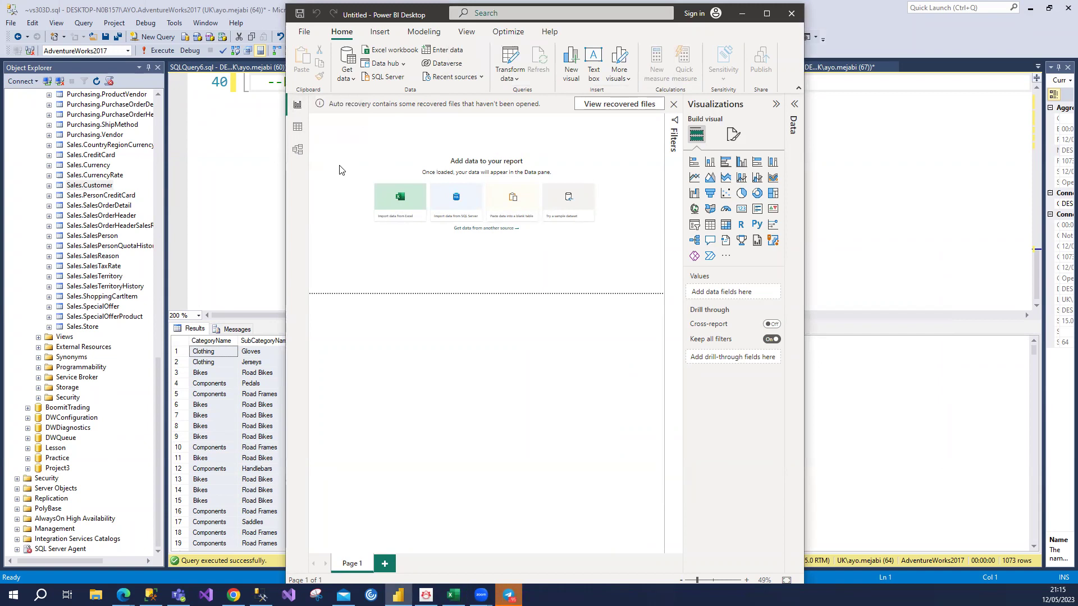
{"action": "left_click", "coordinate": [297, 127]}
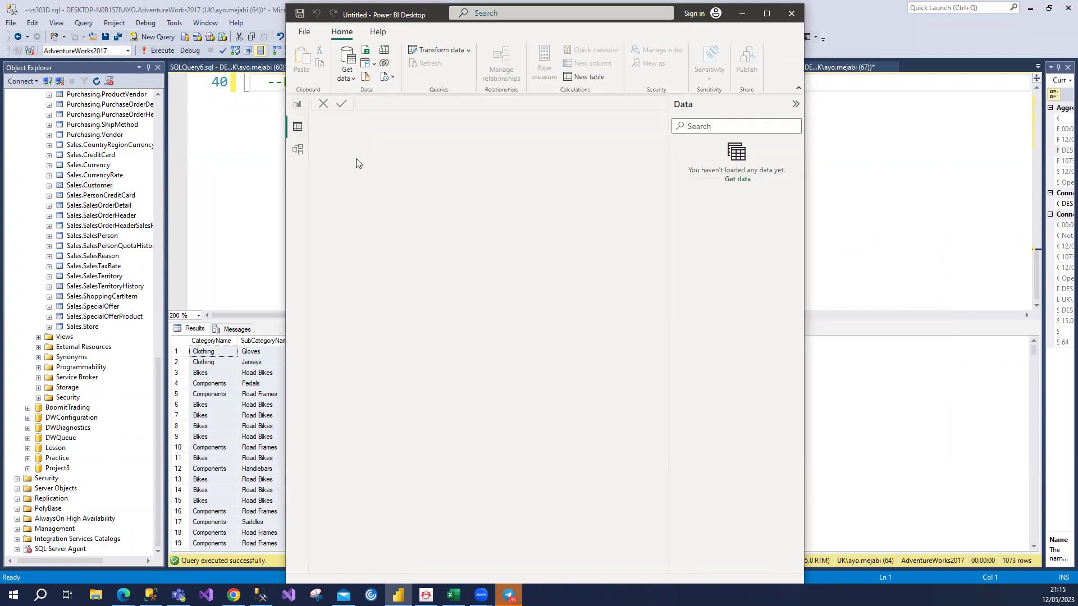
{"action": "left_click", "coordinate": [298, 104]}
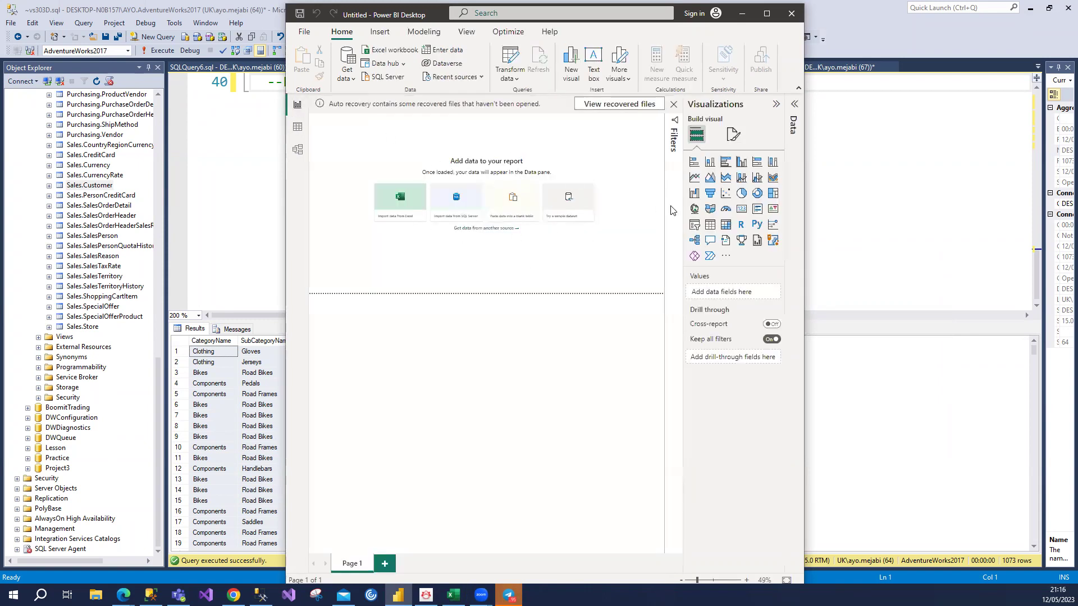
- Insert an empty gauge visual on Page 1, convert it to a table and finally to a donut chart
{"action": "left_click", "coordinate": [725, 209]}
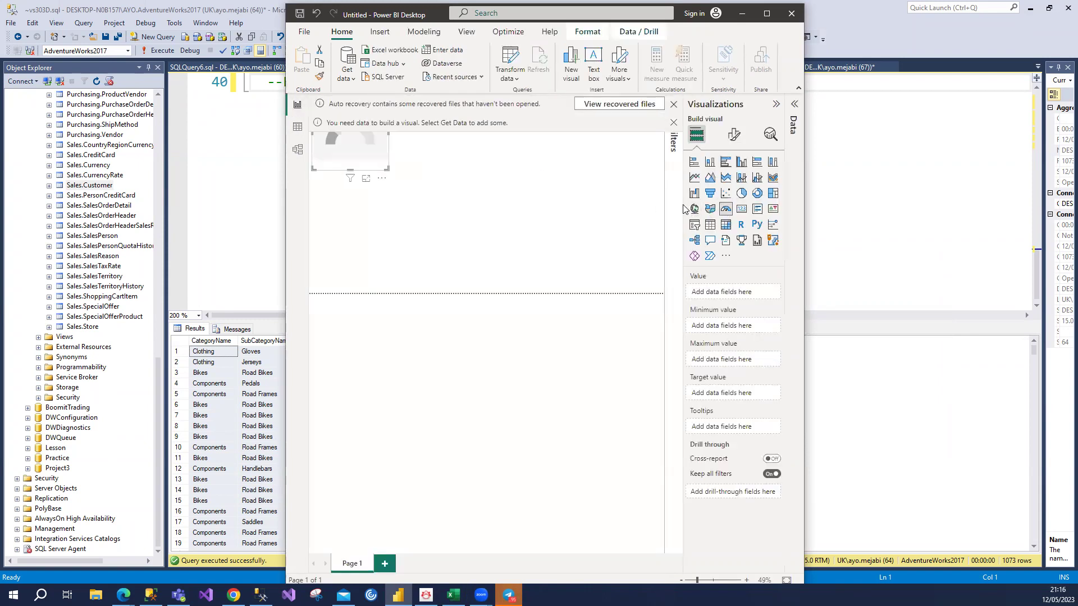
{"action": "left_click", "coordinate": [709, 225]}
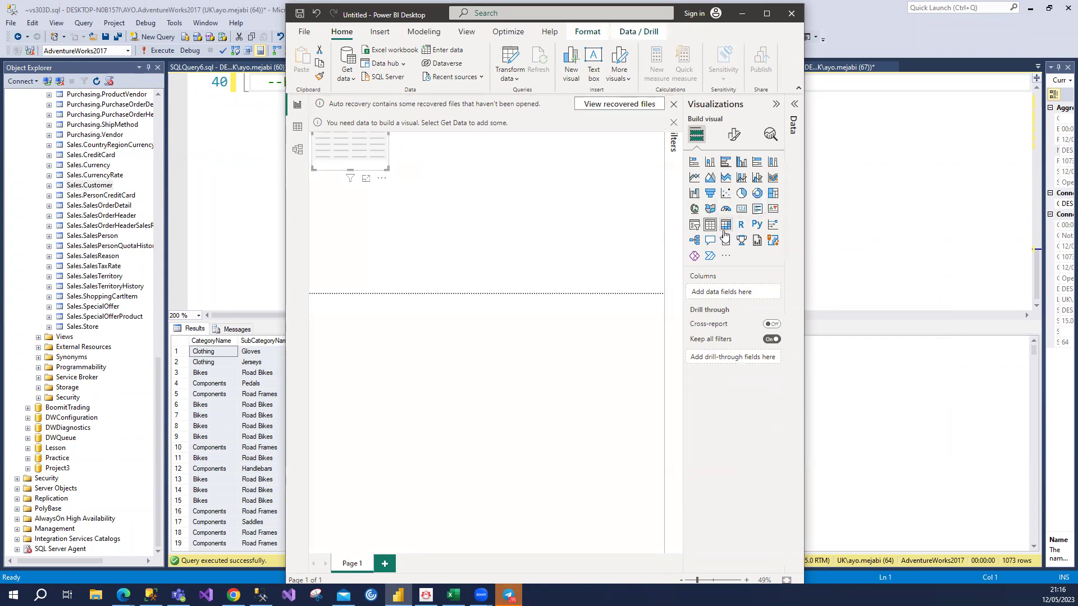
{"action": "left_click", "coordinate": [757, 194]}
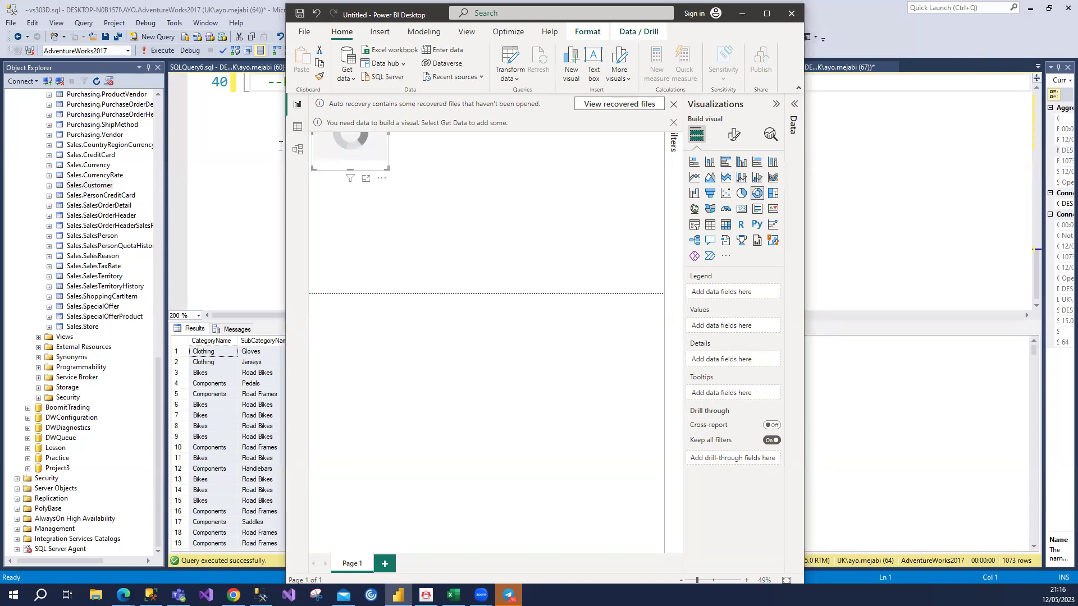
- Show the model view again and preview the open ledger balances workbook in Excel
{"action": "left_click", "coordinate": [299, 151]}
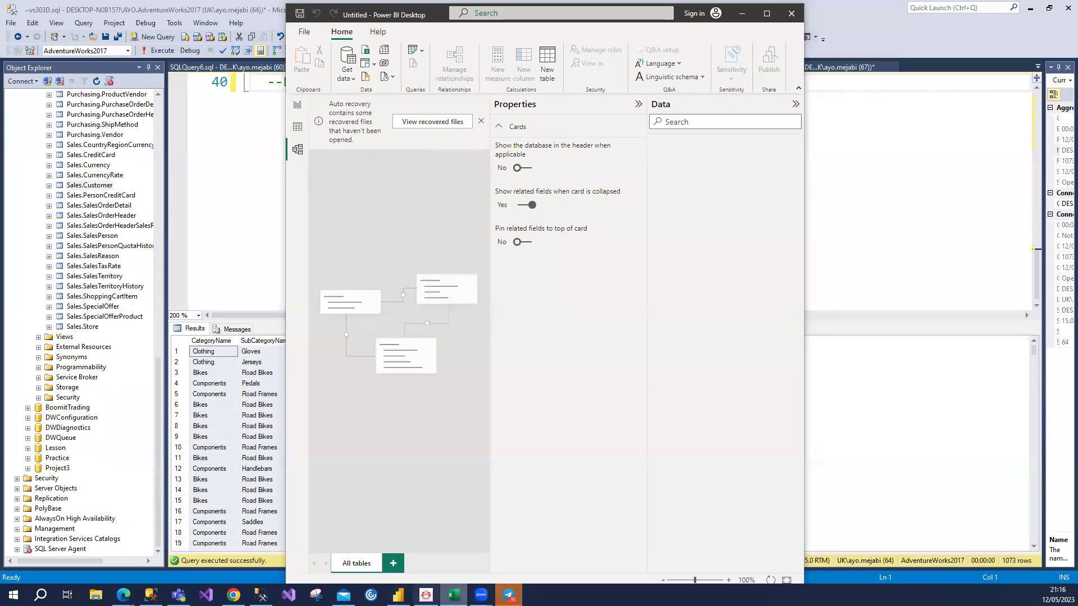
{"action": "mouse_move", "coordinate": [453, 595]}
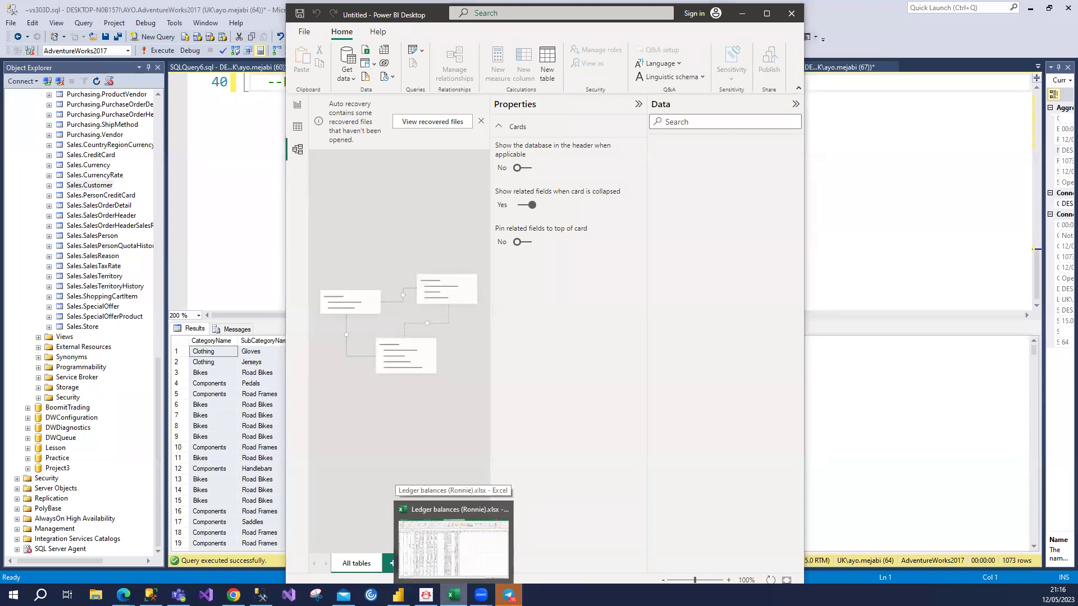